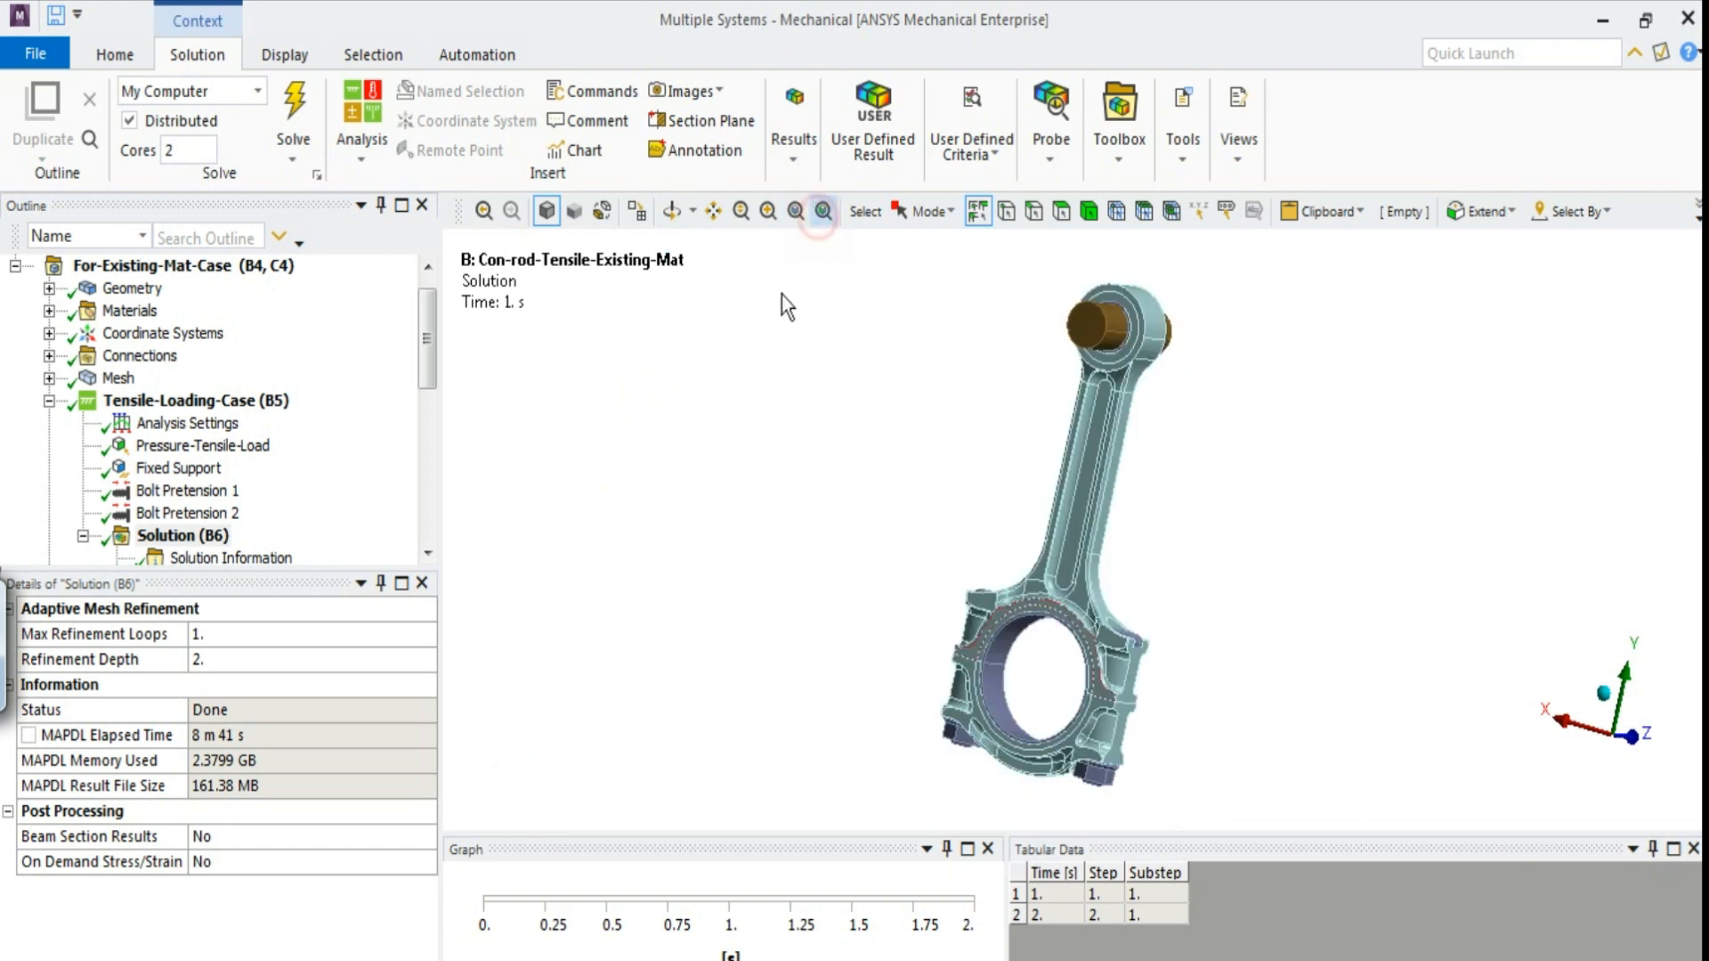
Switch to the PowerPoint report, view its Overall Displacement Plot slide, and return to Mechanical.
{"action": "left_click_drag", "start_coordinate": [428, 381], "coordinate": [428, 431]}
{"action": "key", "text": "alt+Tab"}
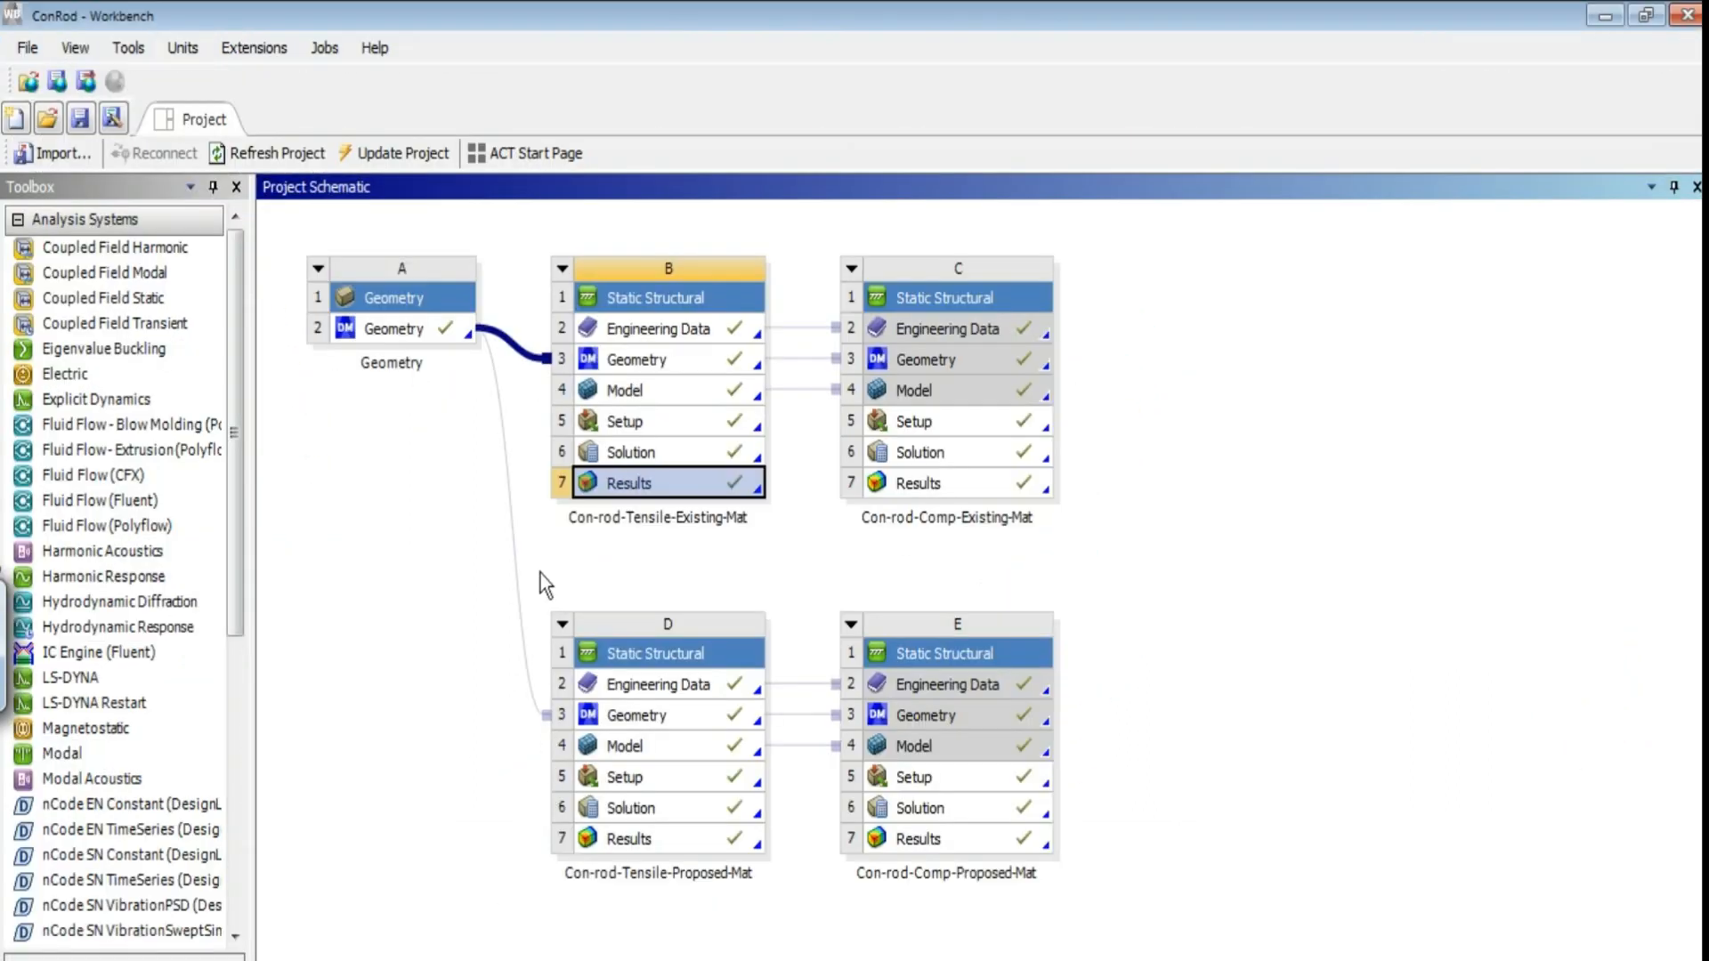
{"action": "key", "text": "alt+Tab"}
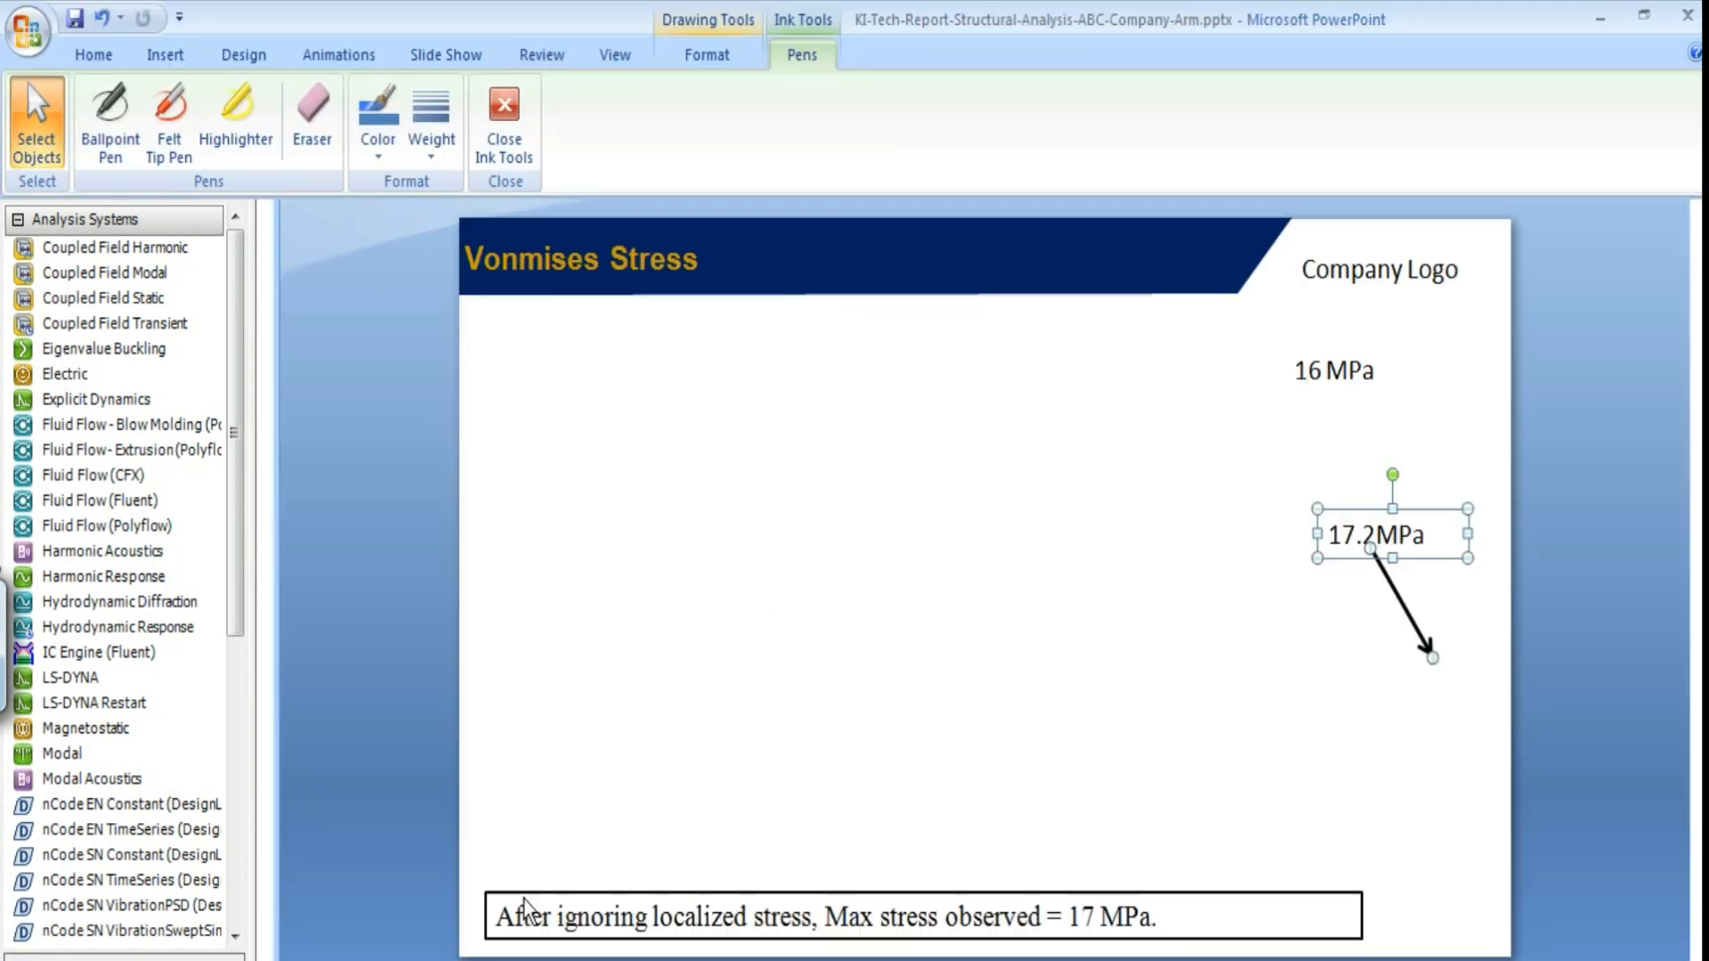
{"action": "left_click", "coordinate": [202, 649]}
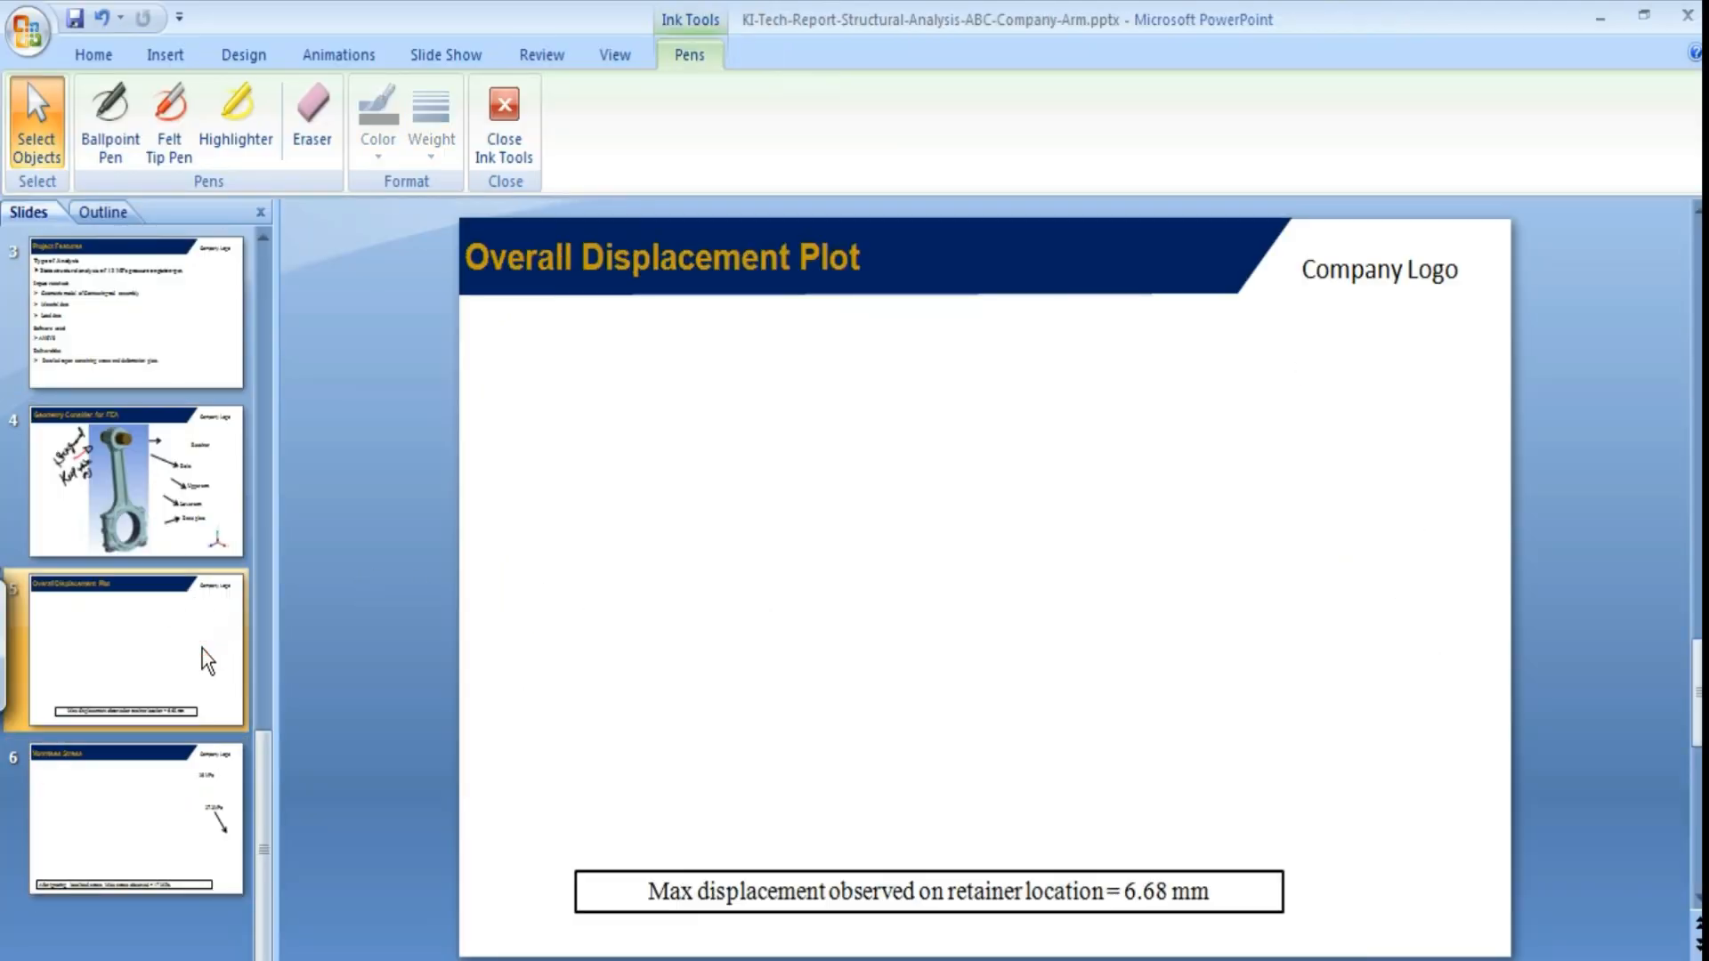
{"action": "key", "text": "alt+Tab"}
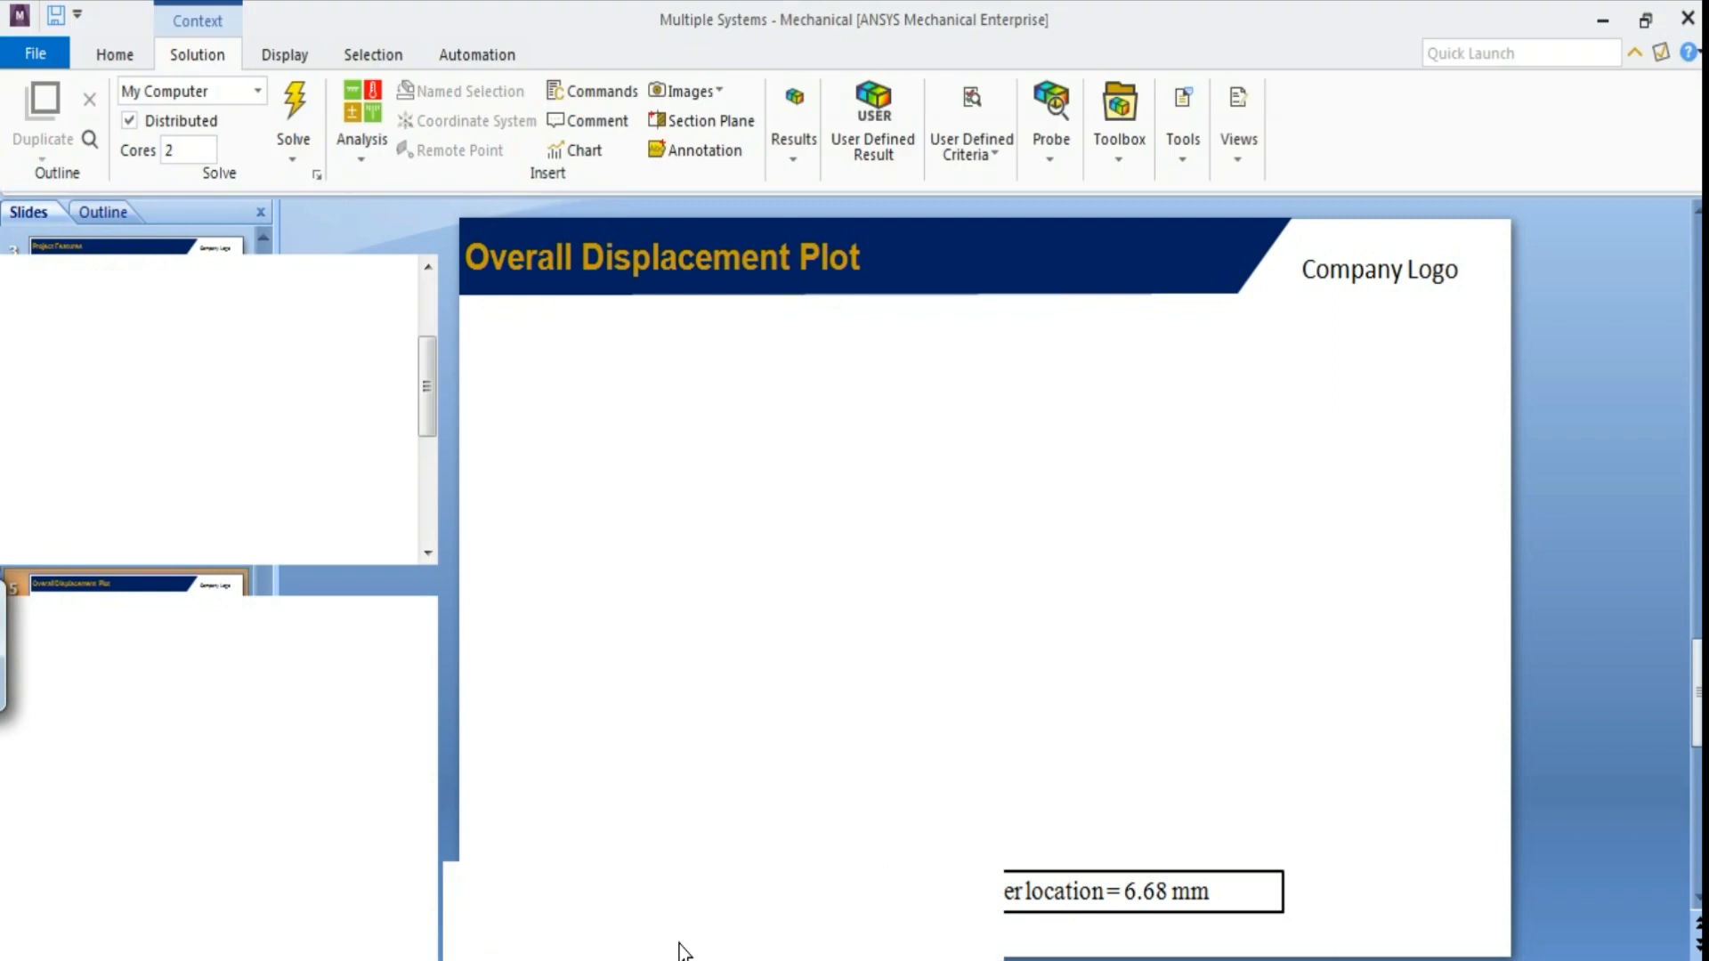
Display the Total Deformation result of the Tensile-Loading-Case solution, with the outline tree area enlarged.
{"action": "middle_click_drag", "start_coordinate": [1108, 624], "coordinate": [873, 639], "text": "ctrl"}
{"action": "scroll", "coordinate": [881, 553], "scroll_direction": "up", "scroll_amount": 4}
{"action": "middle_click_drag", "start_coordinate": [901, 400], "coordinate": [1005, 352], "text": "ctrl"}
{"action": "scroll", "coordinate": [996, 476], "scroll_direction": "down", "scroll_amount": 2}
{"action": "scroll", "coordinate": [271, 513], "scroll_direction": "up", "scroll_amount": 1}
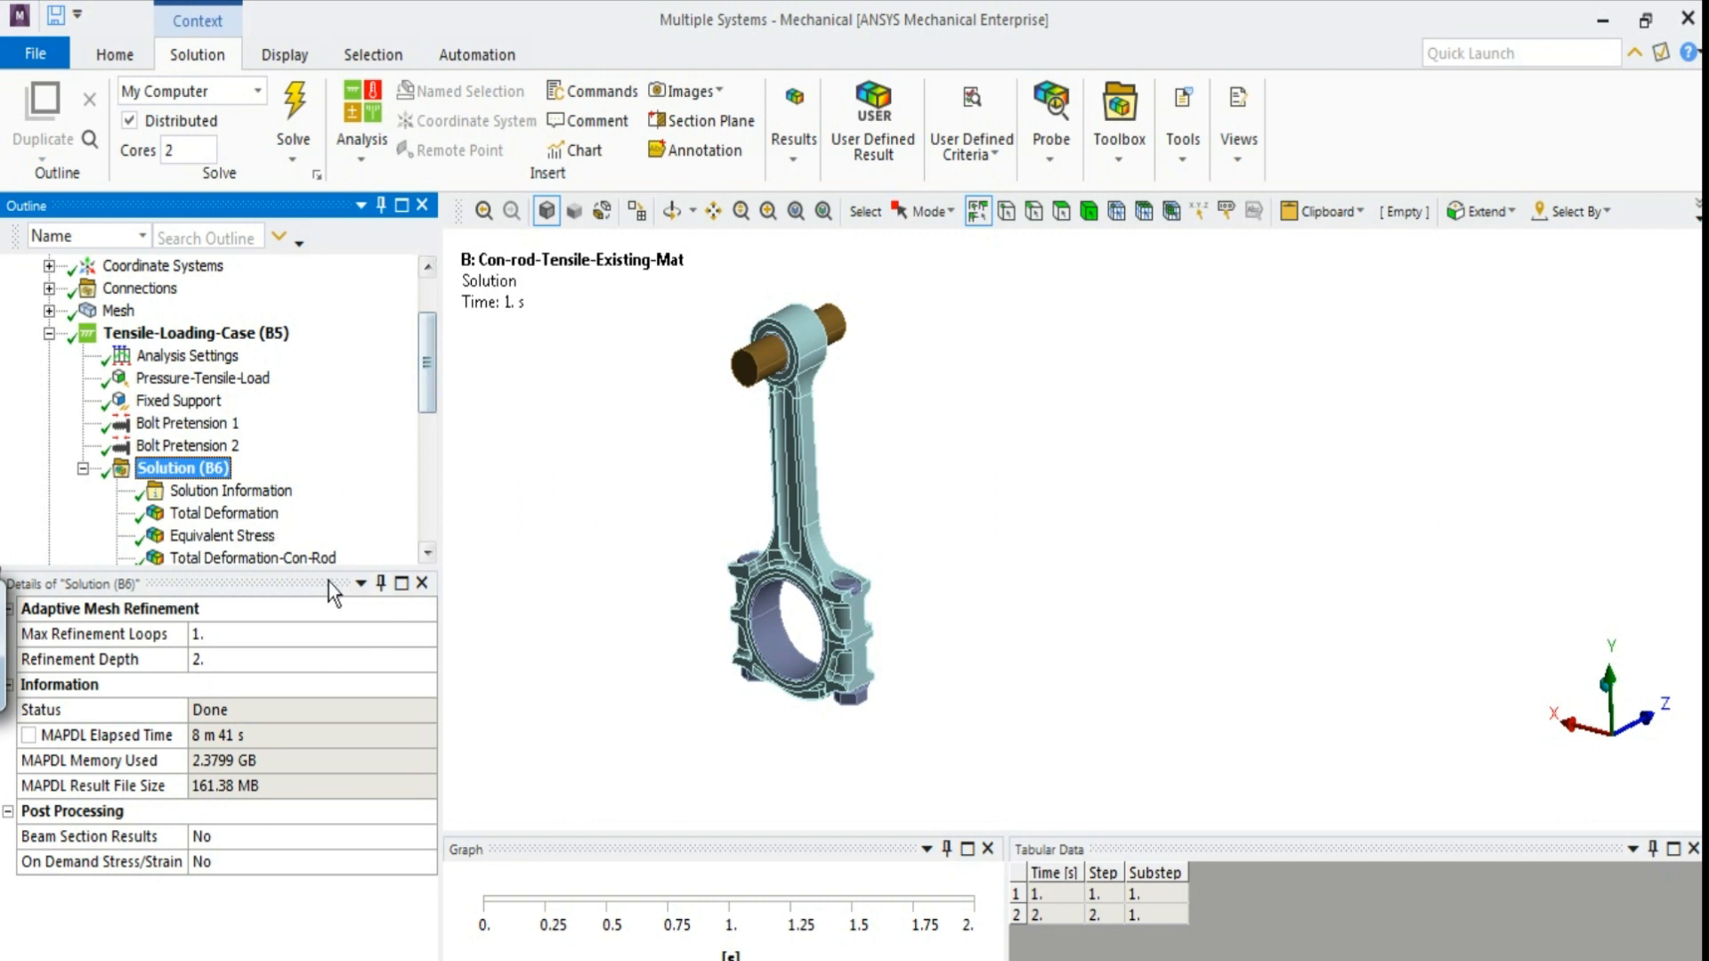
{"action": "left_click_drag", "start_coordinate": [331, 574], "coordinate": [392, 668]}
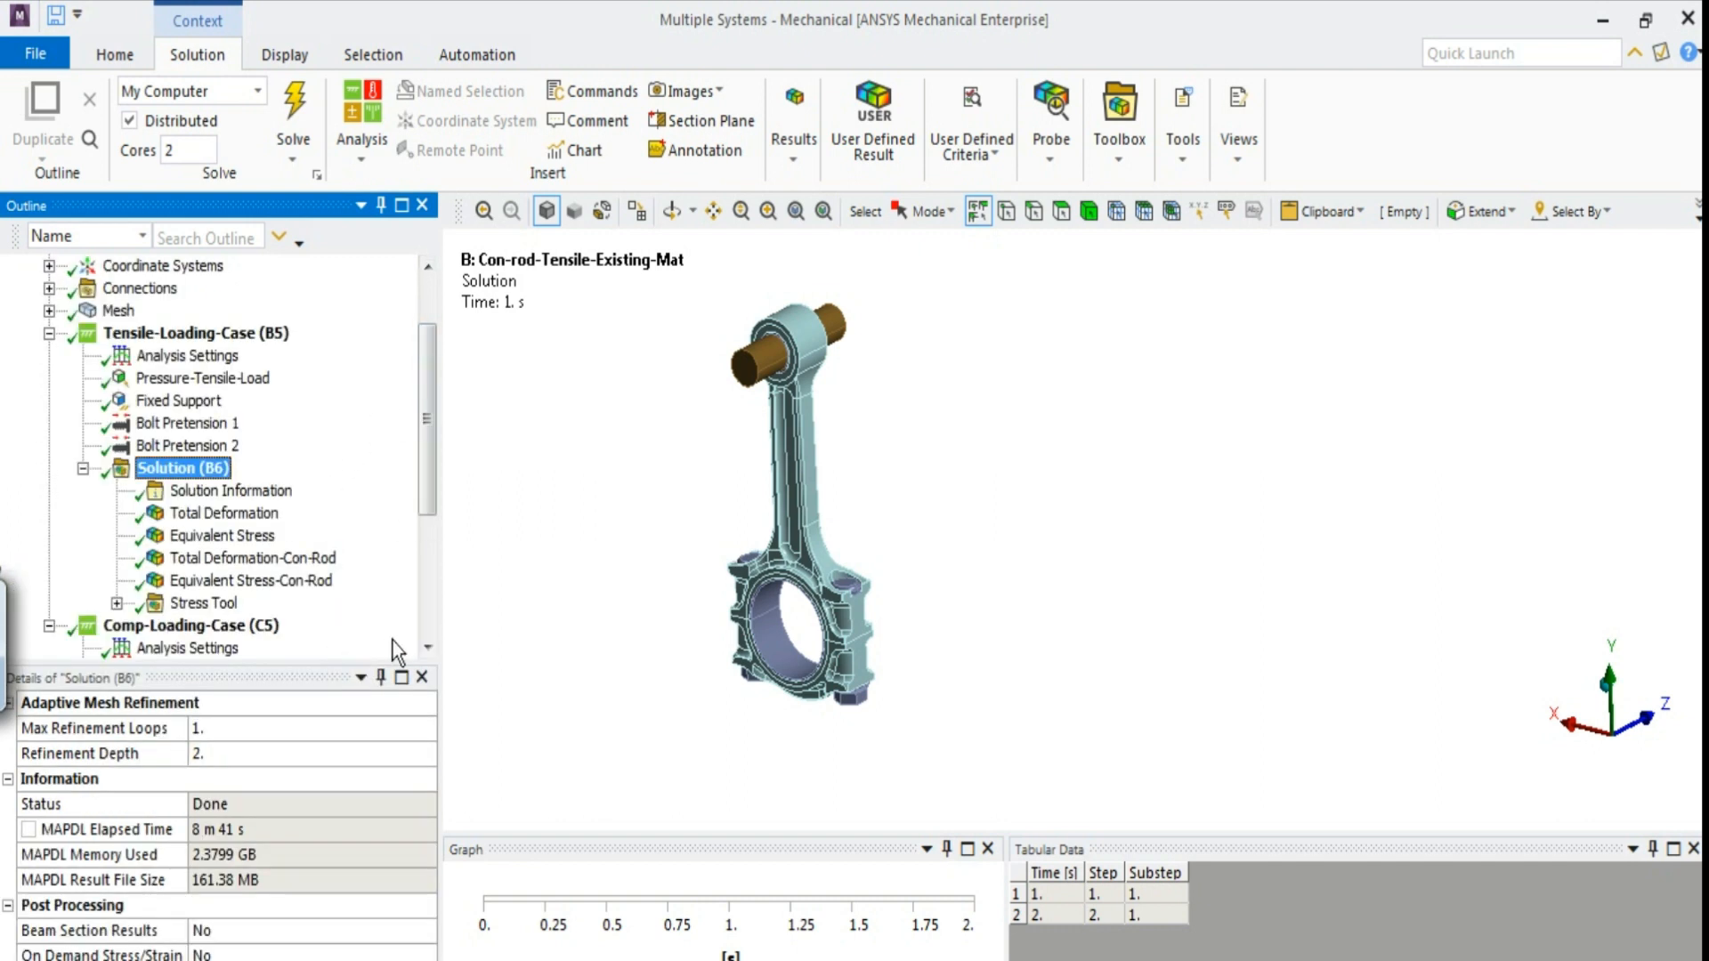
{"action": "left_click", "coordinate": [262, 516]}
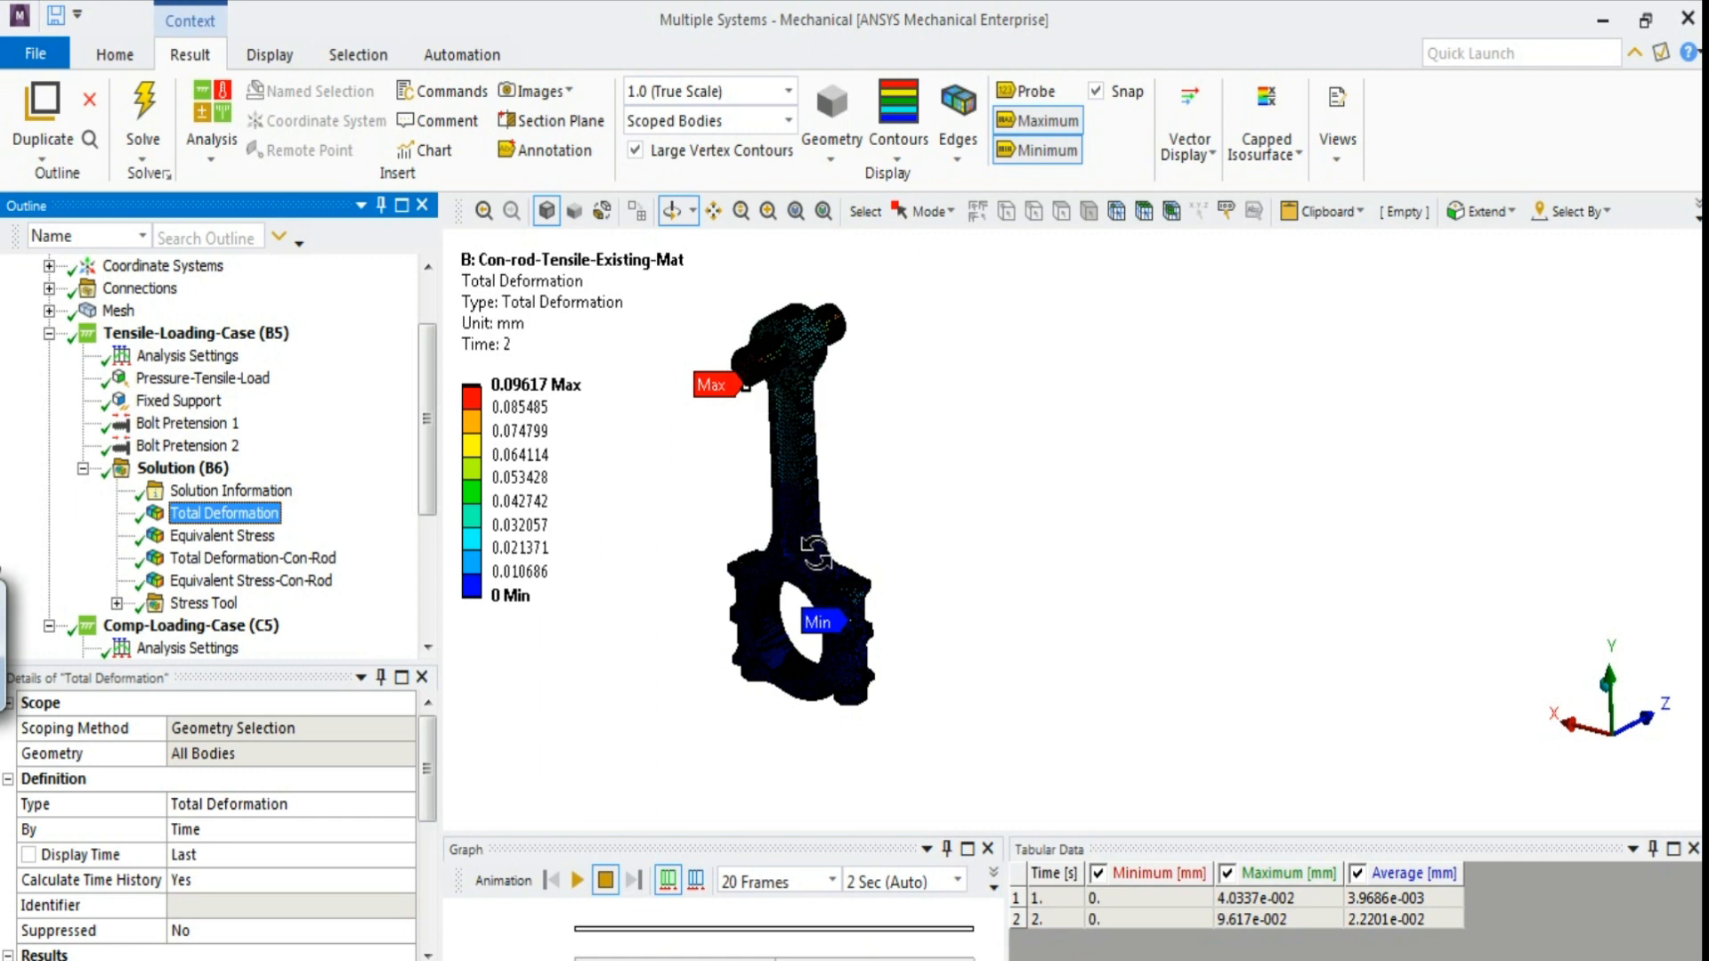
Hide the maximum and minimum labels on the deformation plot and set its edge display to No WireFrame.
{"action": "left_click", "coordinate": [1033, 151]}
{"action": "left_click", "coordinate": [1037, 123]}
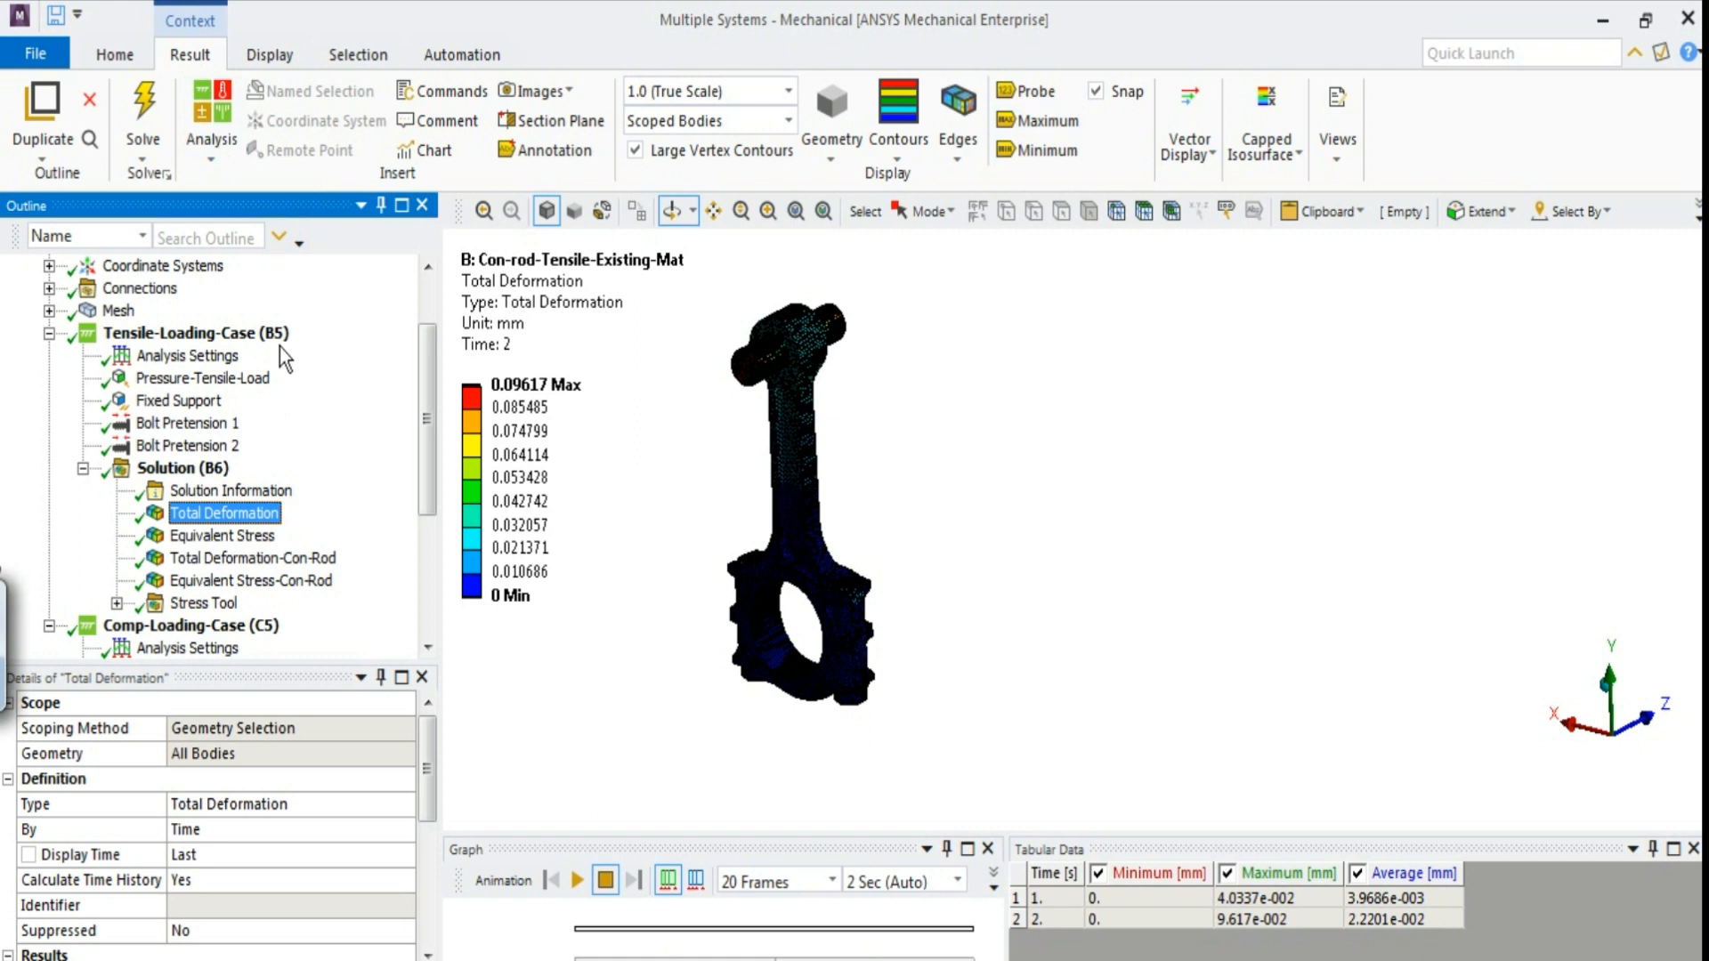
{"action": "left_click", "coordinate": [957, 159]}
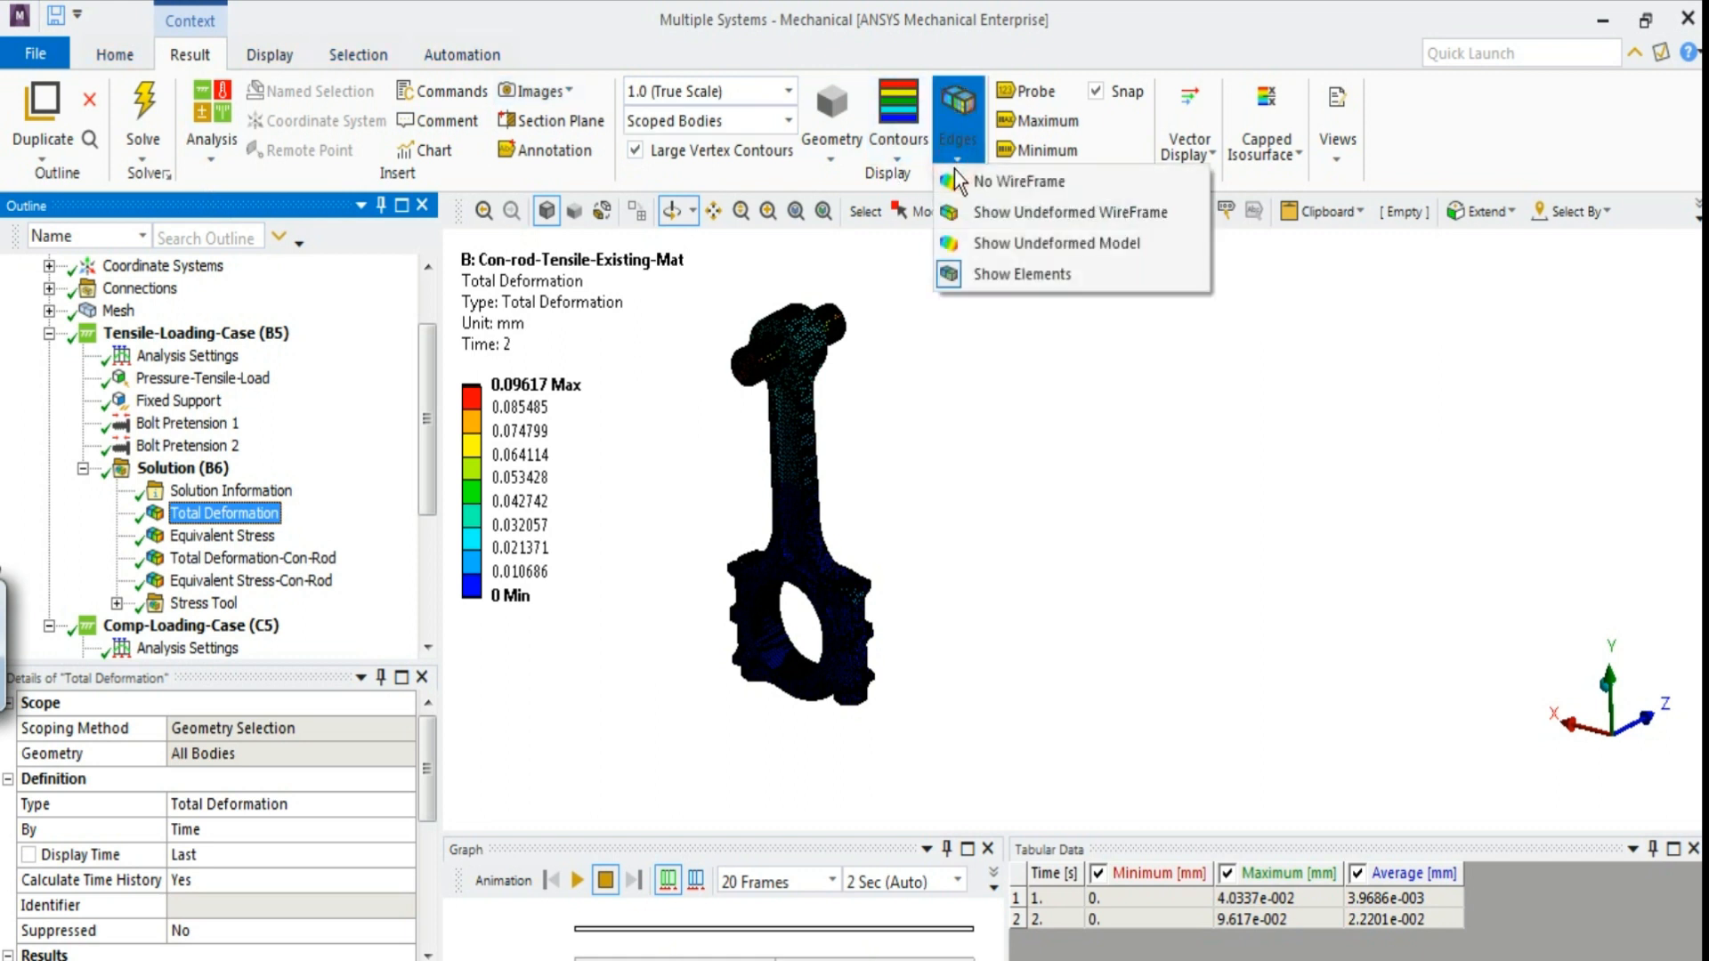
{"action": "left_click", "coordinate": [979, 191]}
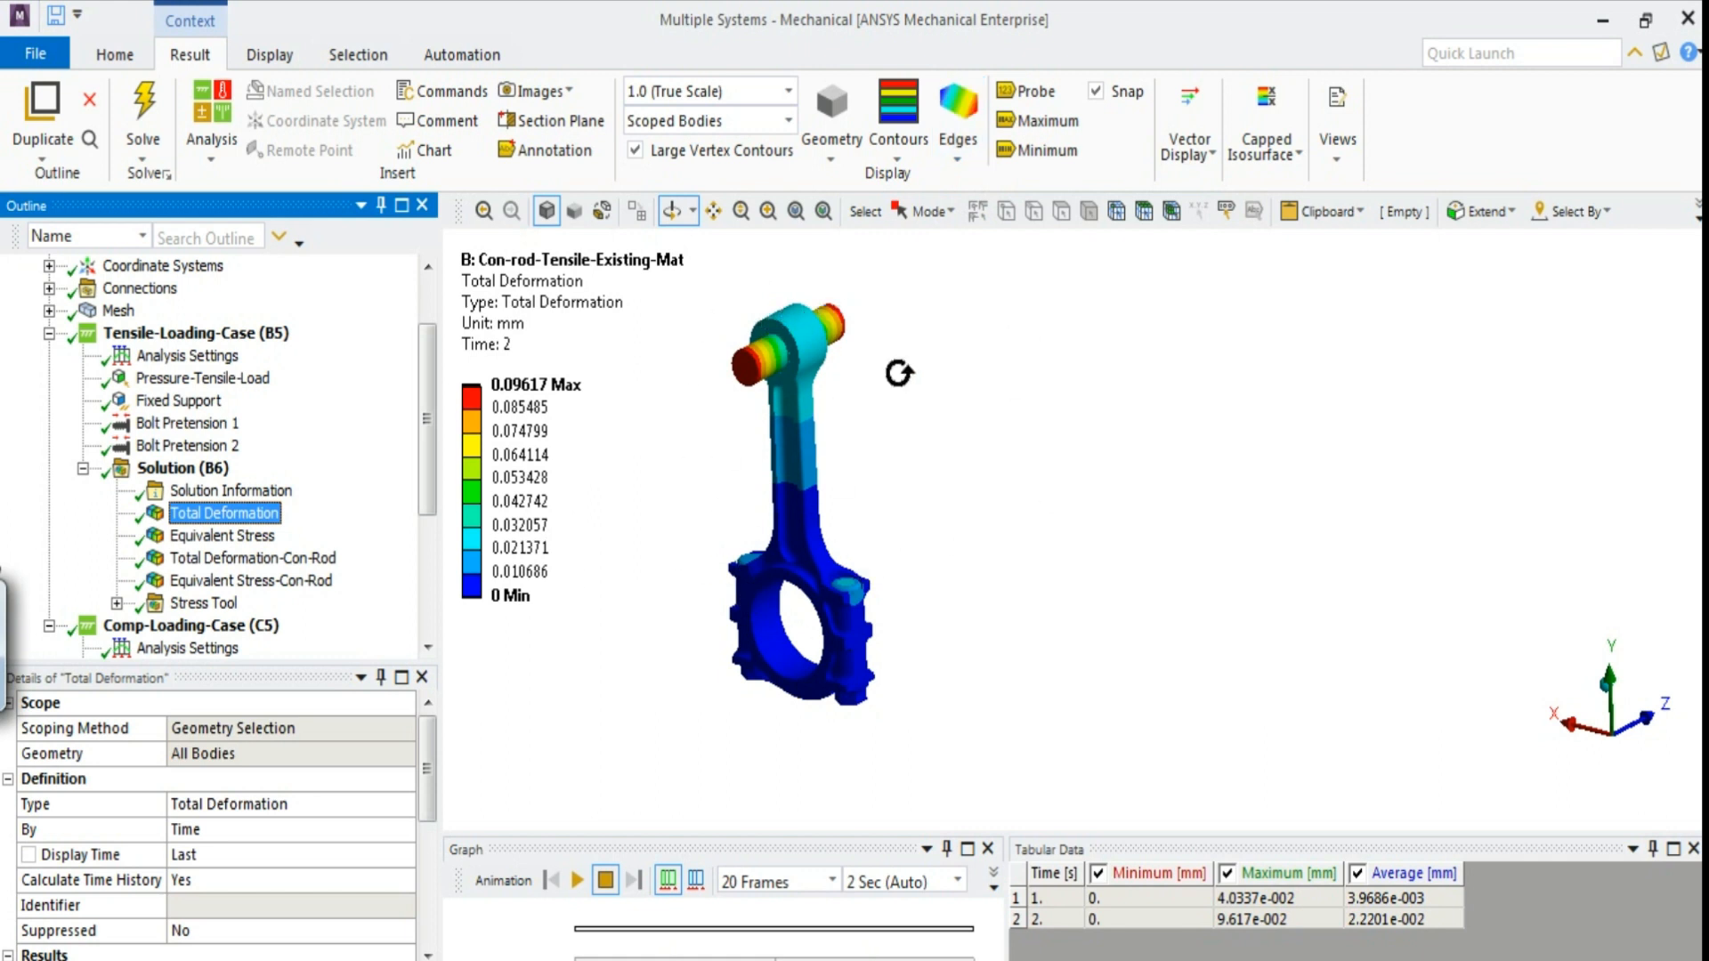
Switch the deformation plot's edge display to Show Elements and back to No WireFrame.
{"action": "left_click", "coordinate": [959, 147]}
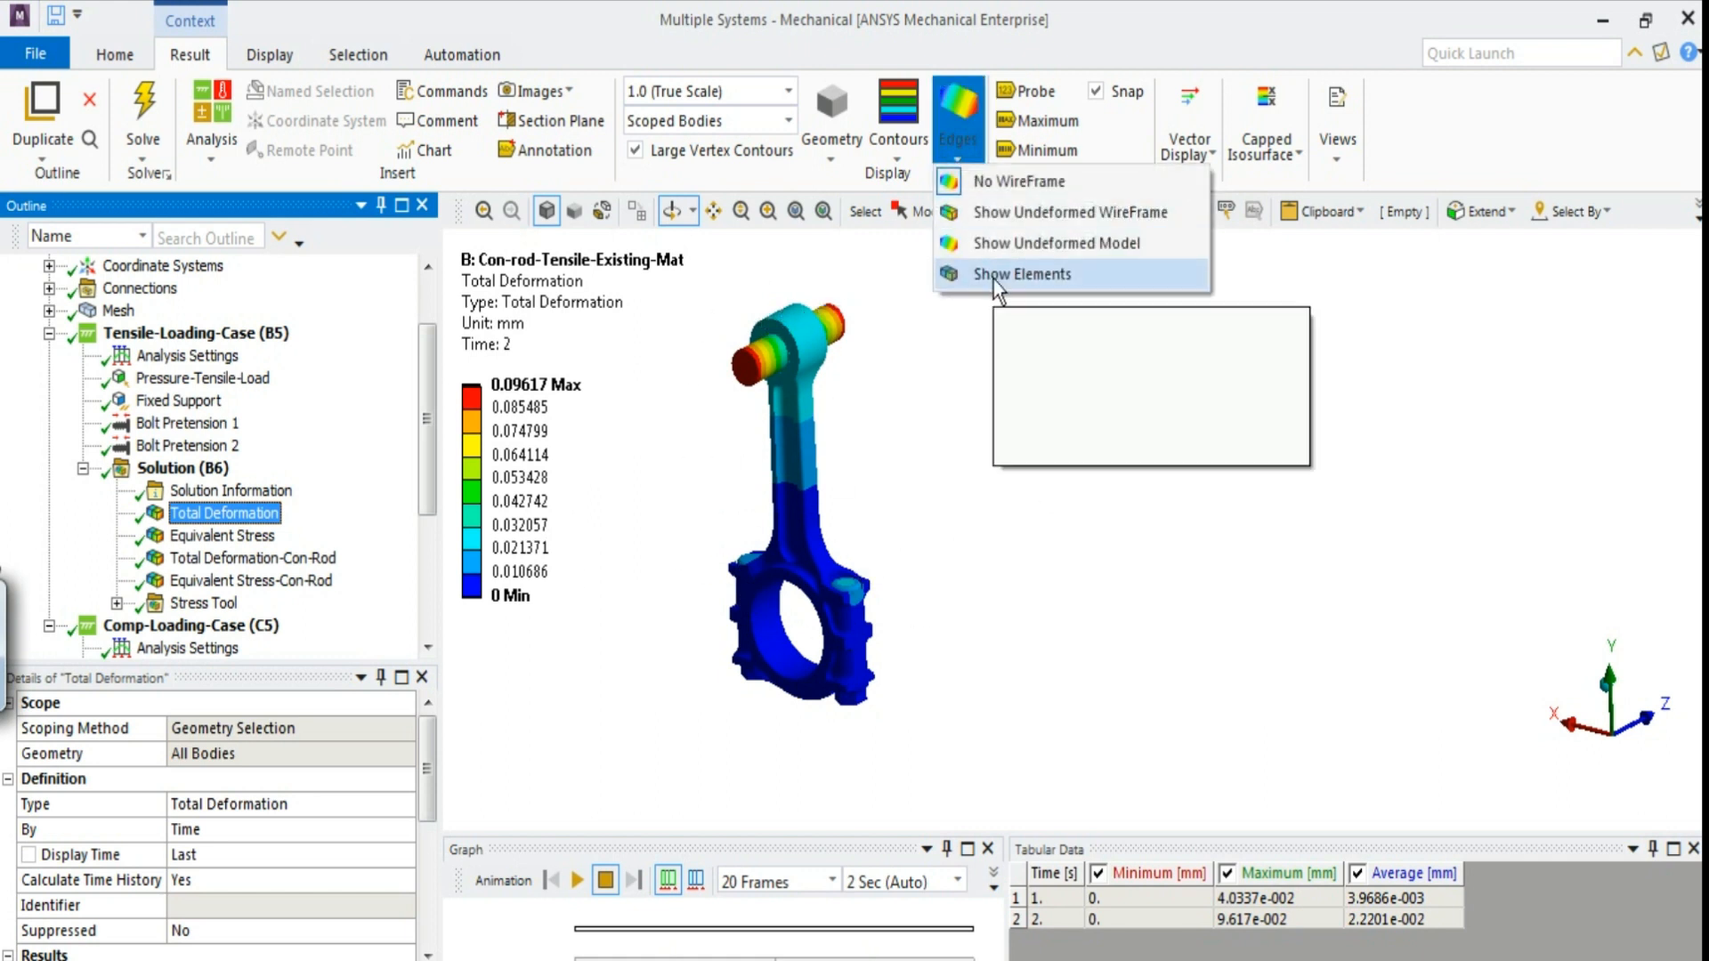
{"action": "left_click", "coordinate": [996, 276]}
{"action": "left_click", "coordinate": [959, 159]}
{"action": "left_click", "coordinate": [965, 185]}
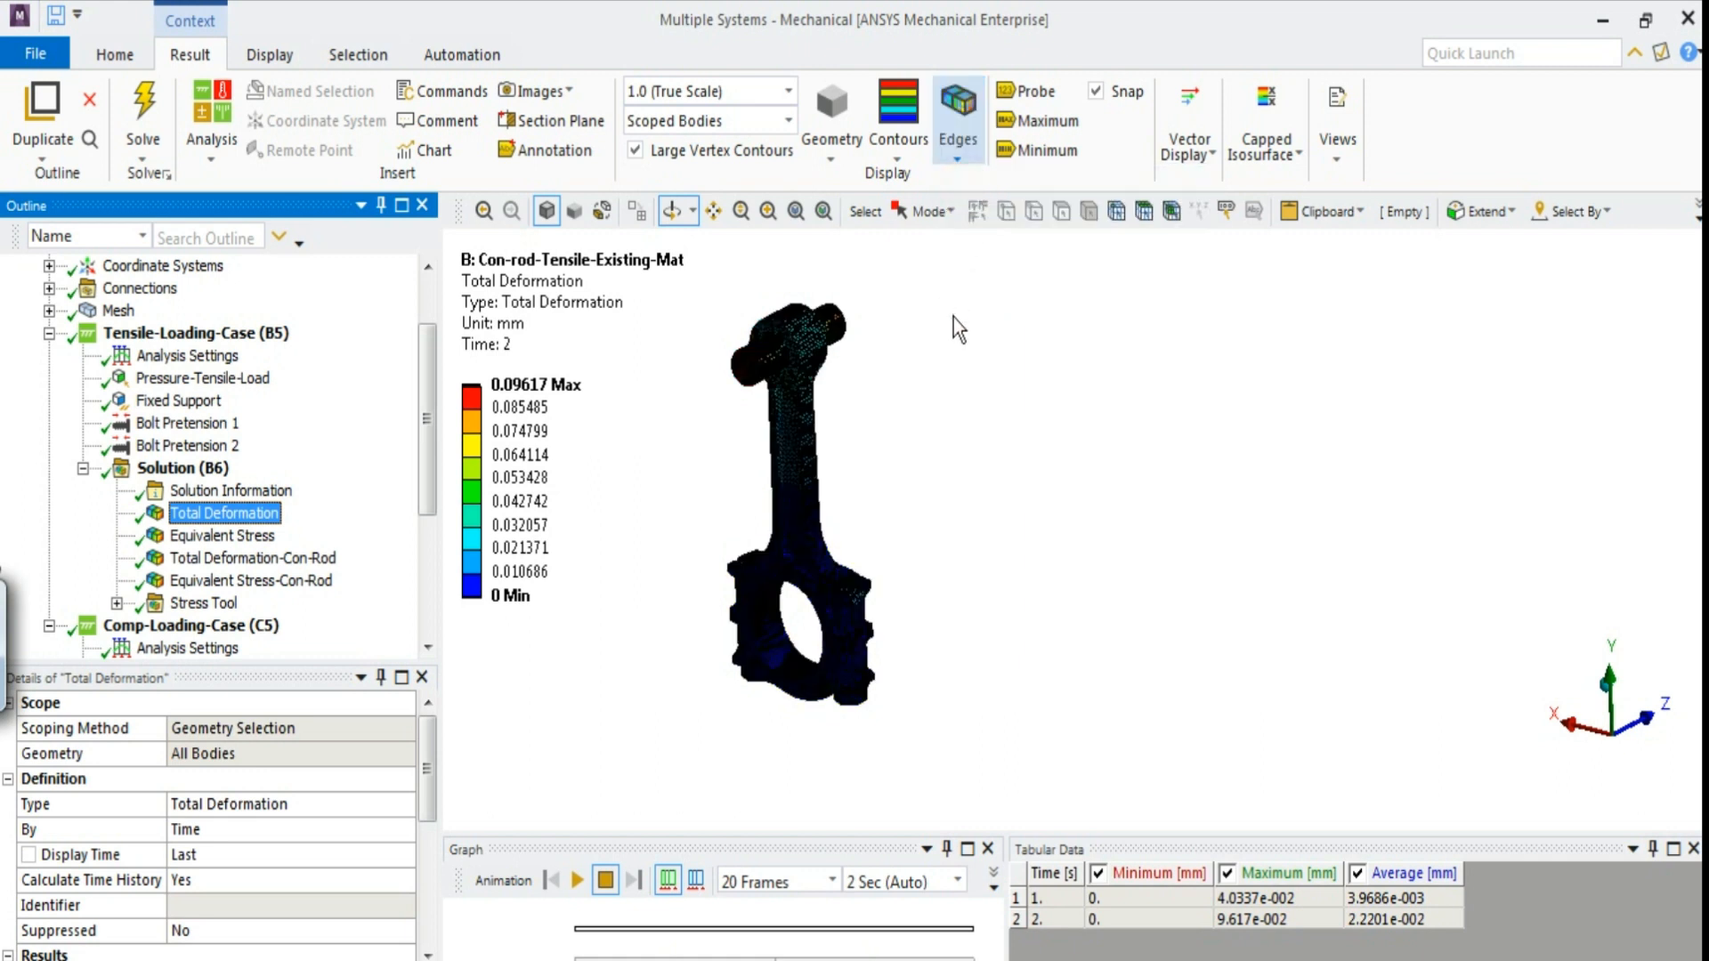
Set the number of digits in the Total Deformation legend to 2.
{"action": "mouse_move", "coordinate": [931, 571]}
{"action": "left_mouse_down"}
{"action": "mouse_move", "coordinate": [885, 611]}
{"action": "mouse_move", "coordinate": [943, 618]}
{"action": "mouse_move", "coordinate": [927, 545]}
{"action": "mouse_move", "coordinate": [968, 563]}
{"action": "mouse_move", "coordinate": [953, 564]}
{"action": "mouse_move", "coordinate": [961, 537]}
{"action": "mouse_move", "coordinate": [963, 581]}
{"action": "left_mouse_up"}
{"action": "middle_click_drag", "start_coordinate": [969, 615], "coordinate": [935, 575], "text": "ctrl"}
{"action": "scroll", "coordinate": [950, 598], "scroll_direction": "up", "scroll_amount": 1}
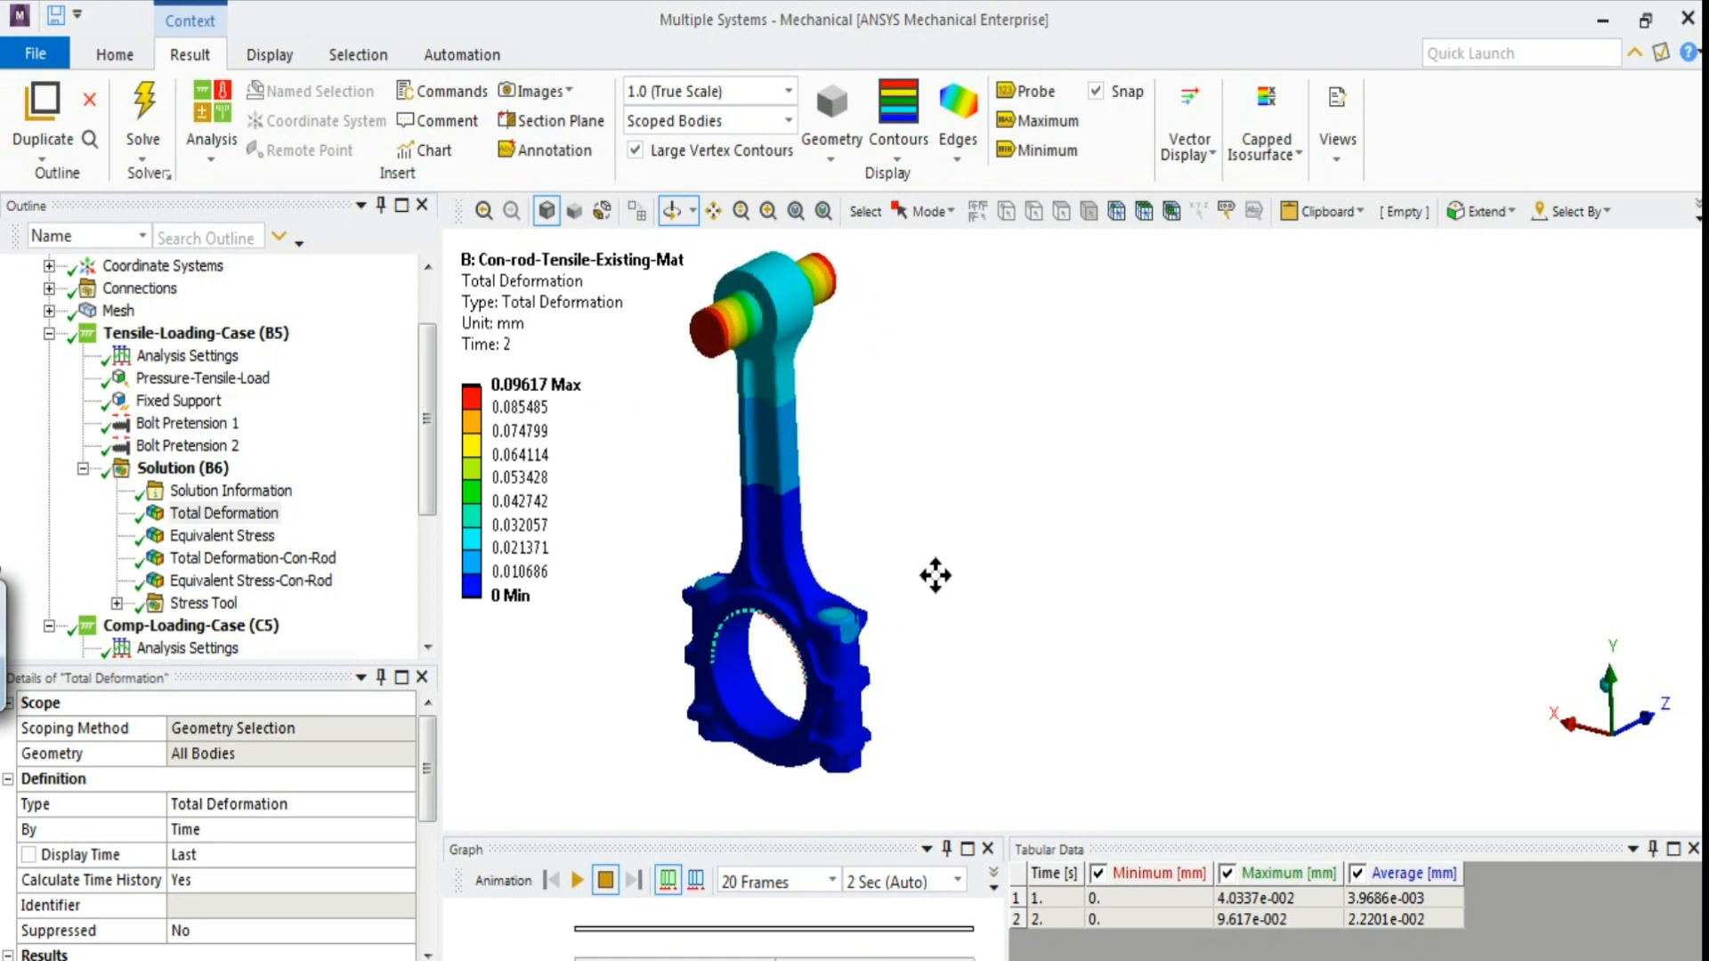
{"action": "mouse_move", "coordinate": [936, 589]}
{"action": "left_mouse_down"}
{"action": "mouse_move", "coordinate": [958, 595]}
{"action": "mouse_move", "coordinate": [917, 609]}
{"action": "mouse_move", "coordinate": [963, 597]}
{"action": "mouse_move", "coordinate": [941, 610]}
{"action": "mouse_move", "coordinate": [926, 591]}
{"action": "left_mouse_up"}
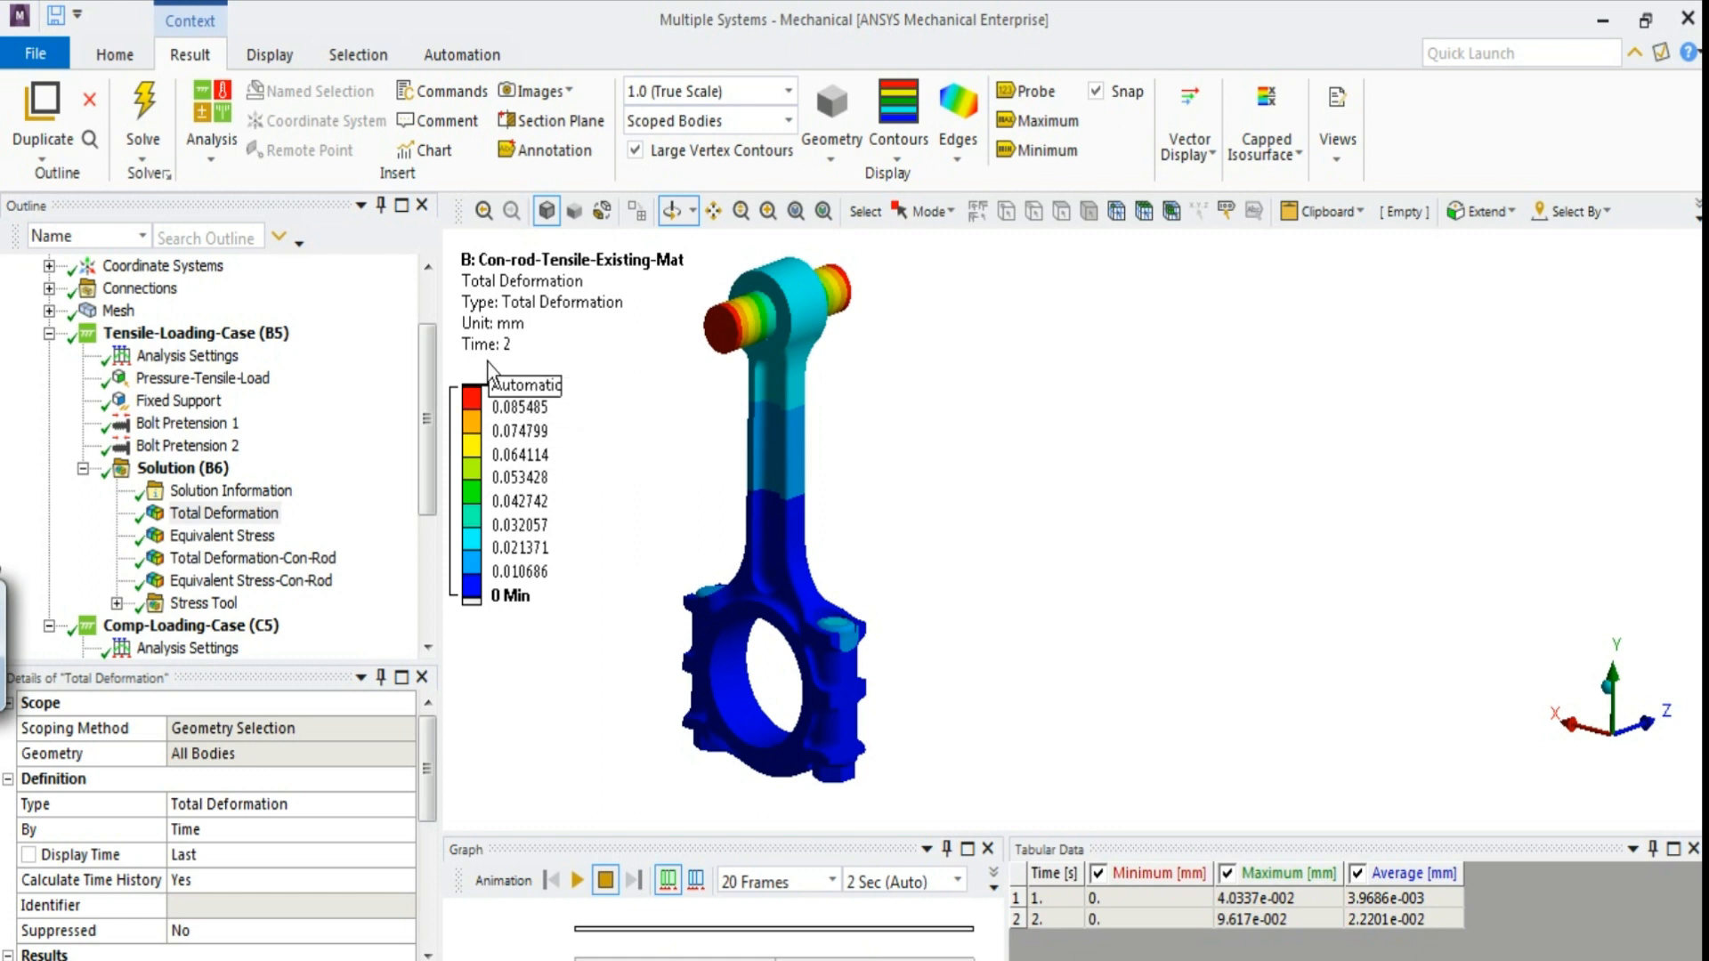
{"action": "right_click", "coordinate": [475, 325]}
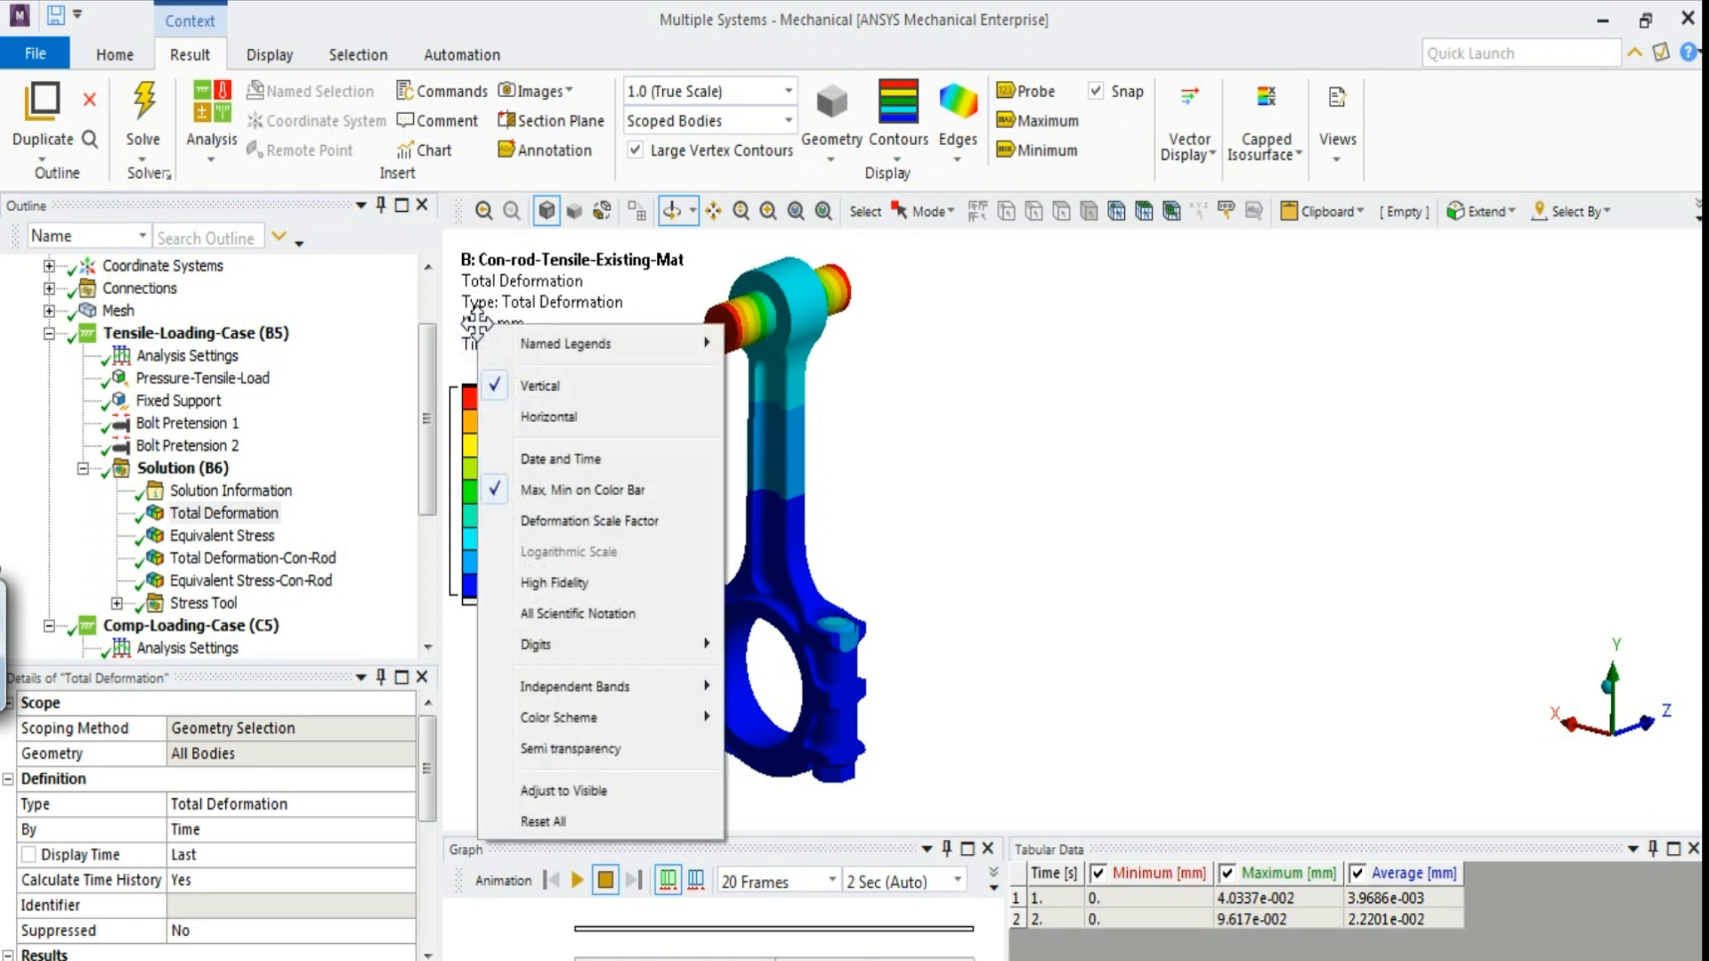
{"action": "mouse_move", "coordinate": [559, 643]}
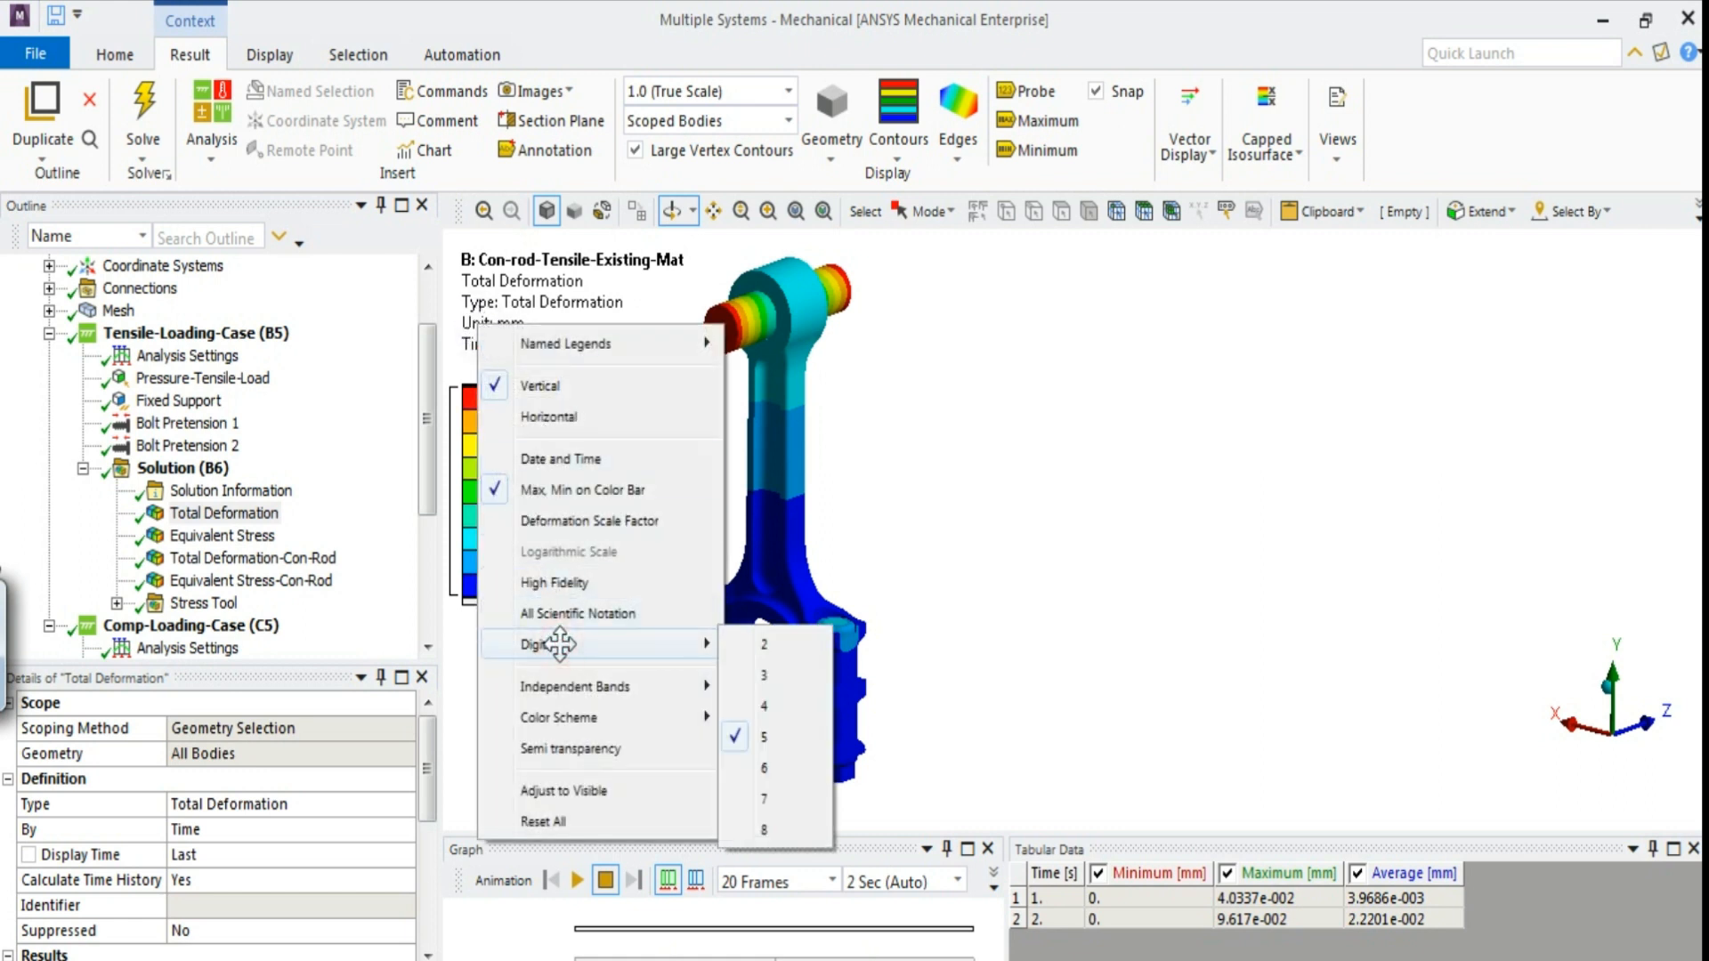
{"action": "left_click", "coordinate": [763, 644]}
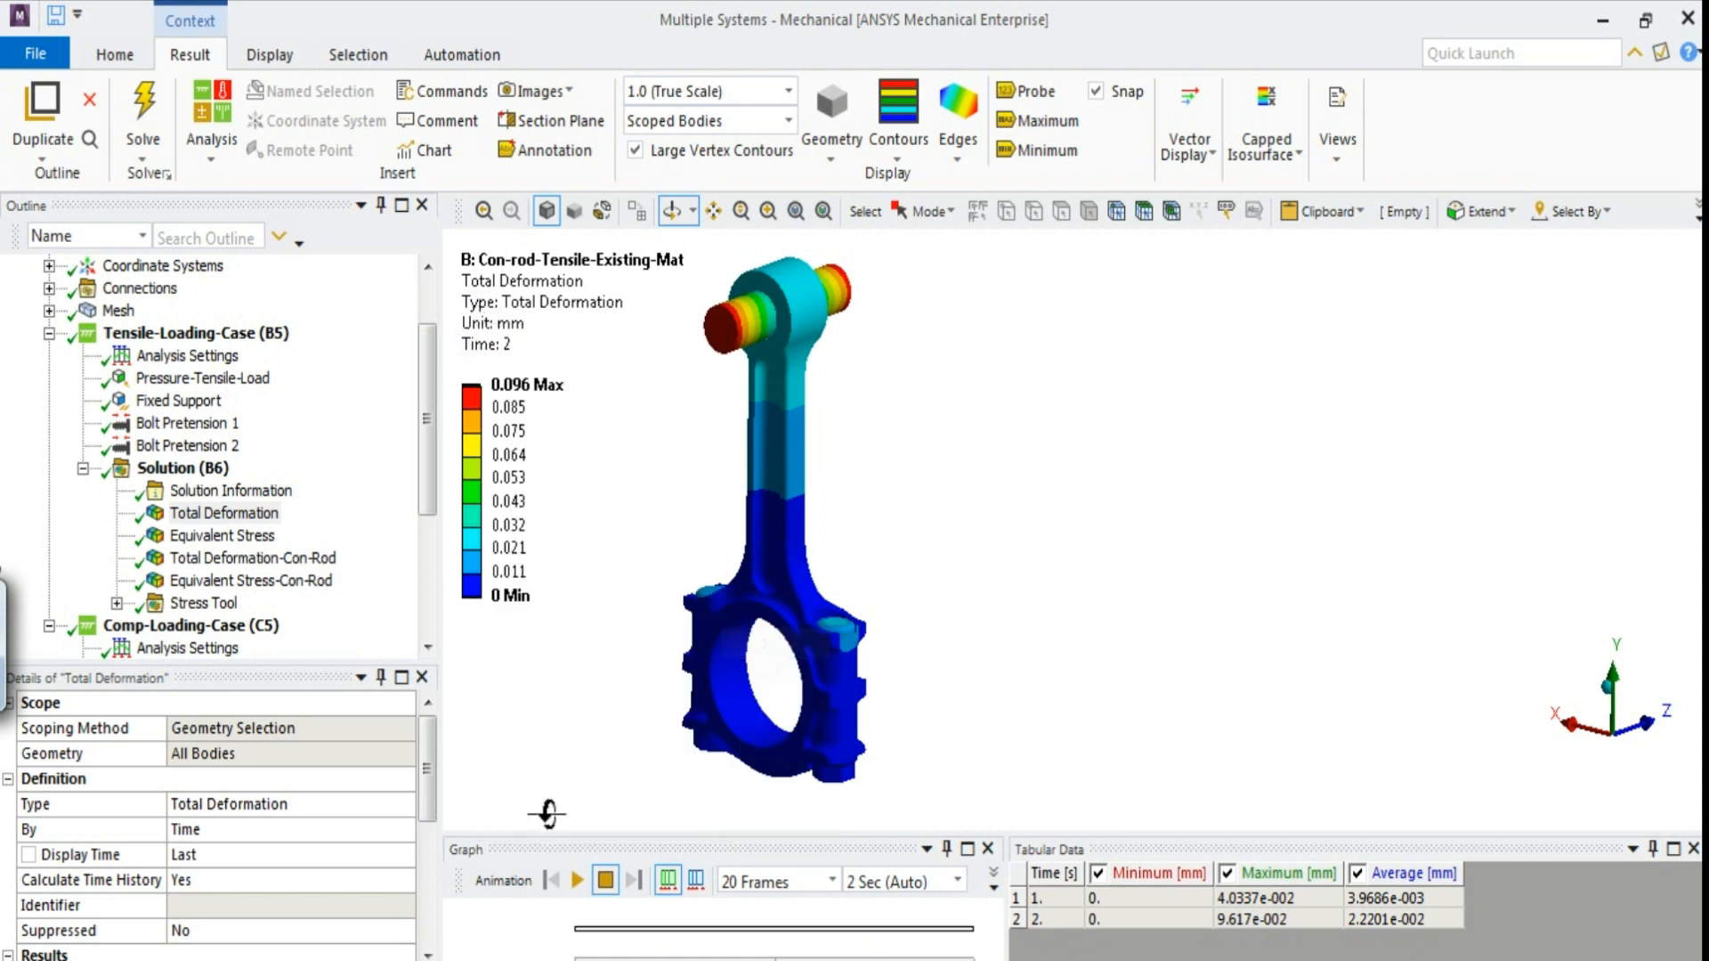
{"action": "right_click", "coordinate": [476, 309]}
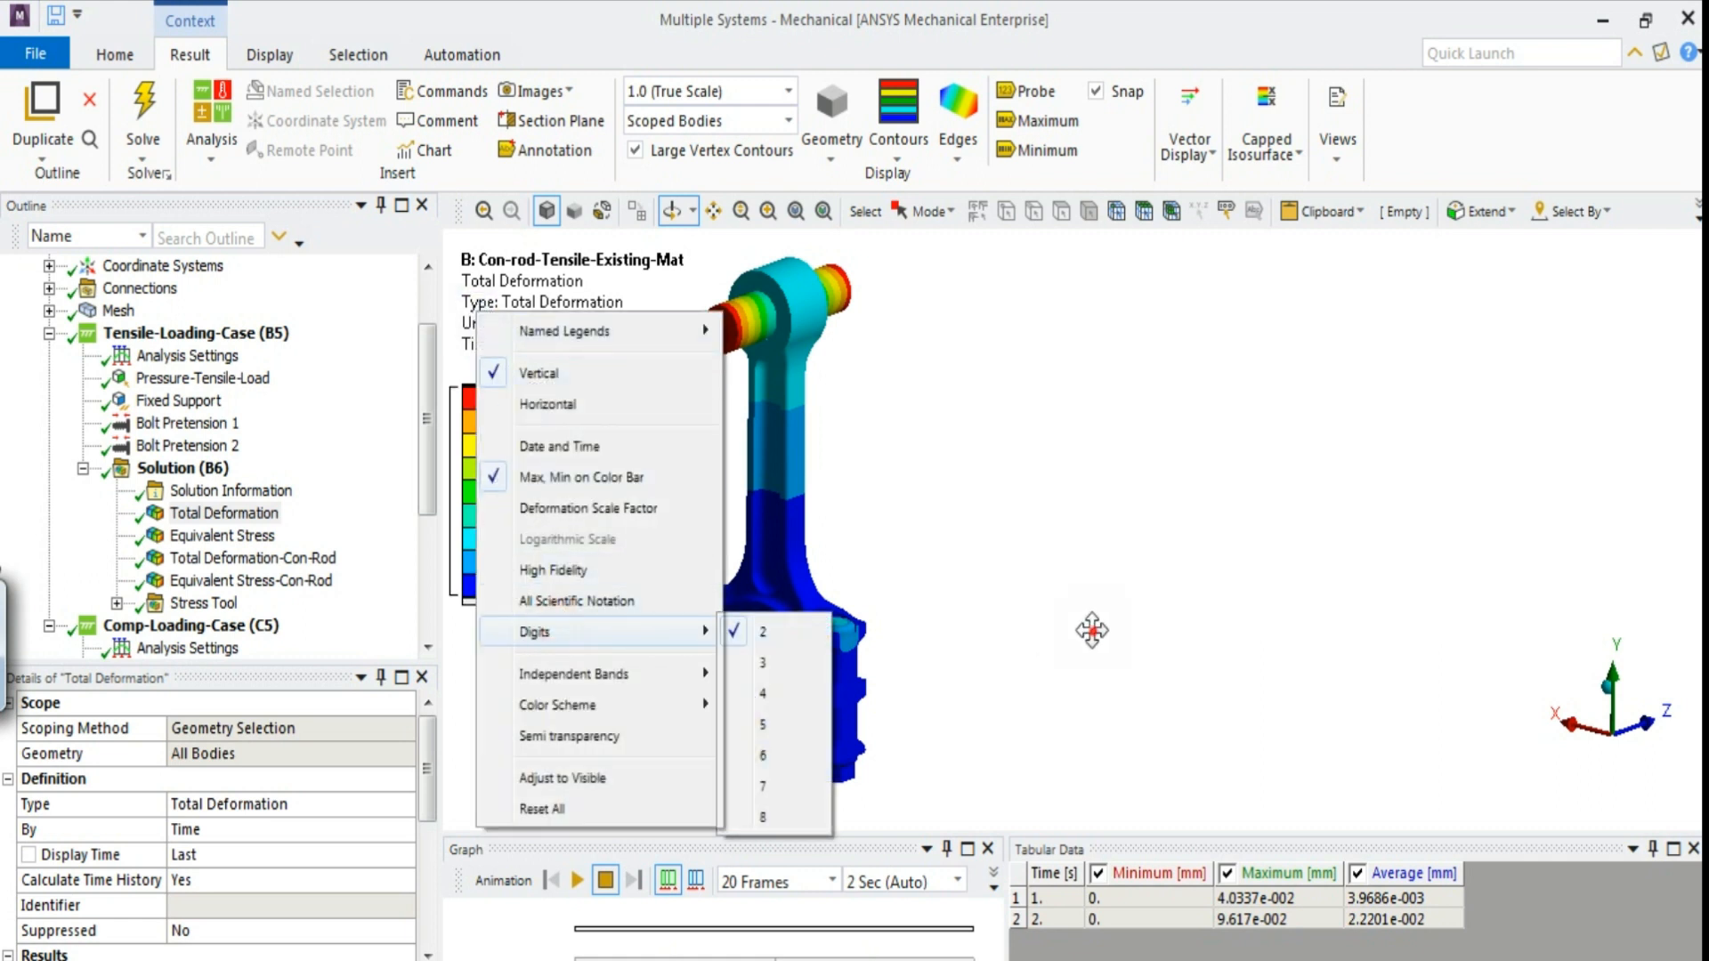
{"action": "left_click", "coordinate": [1092, 631]}
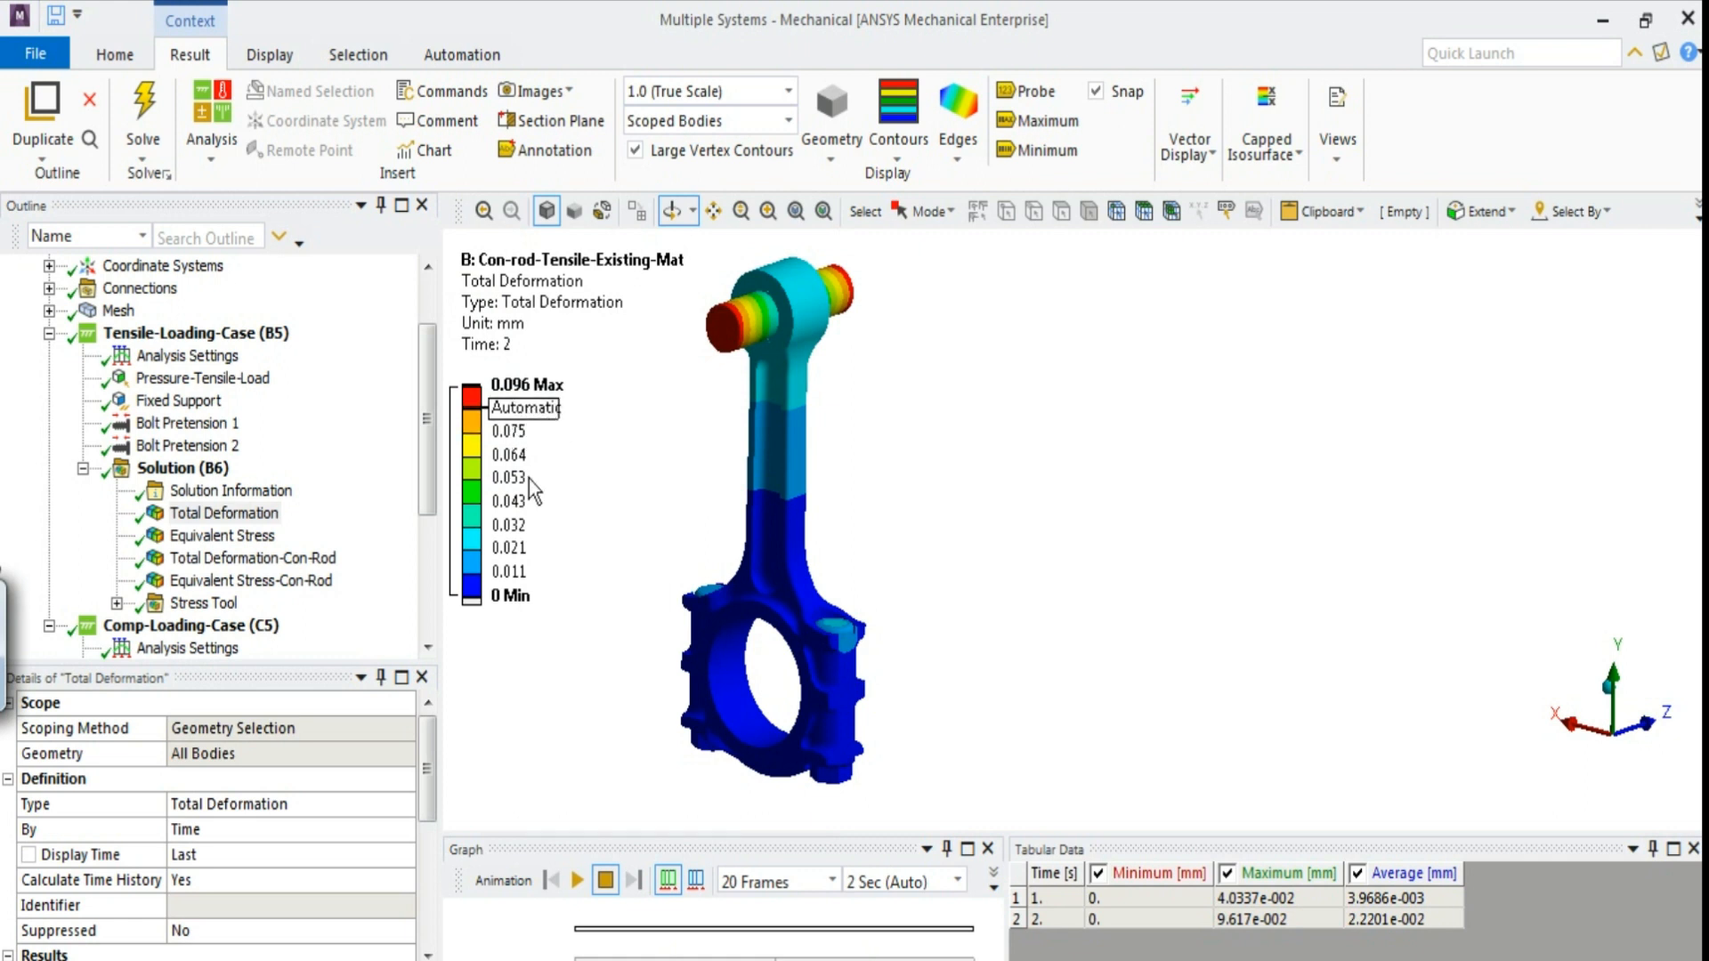
{"action": "right_click", "coordinate": [478, 296]}
{"action": "mouse_move", "coordinate": [579, 626]}
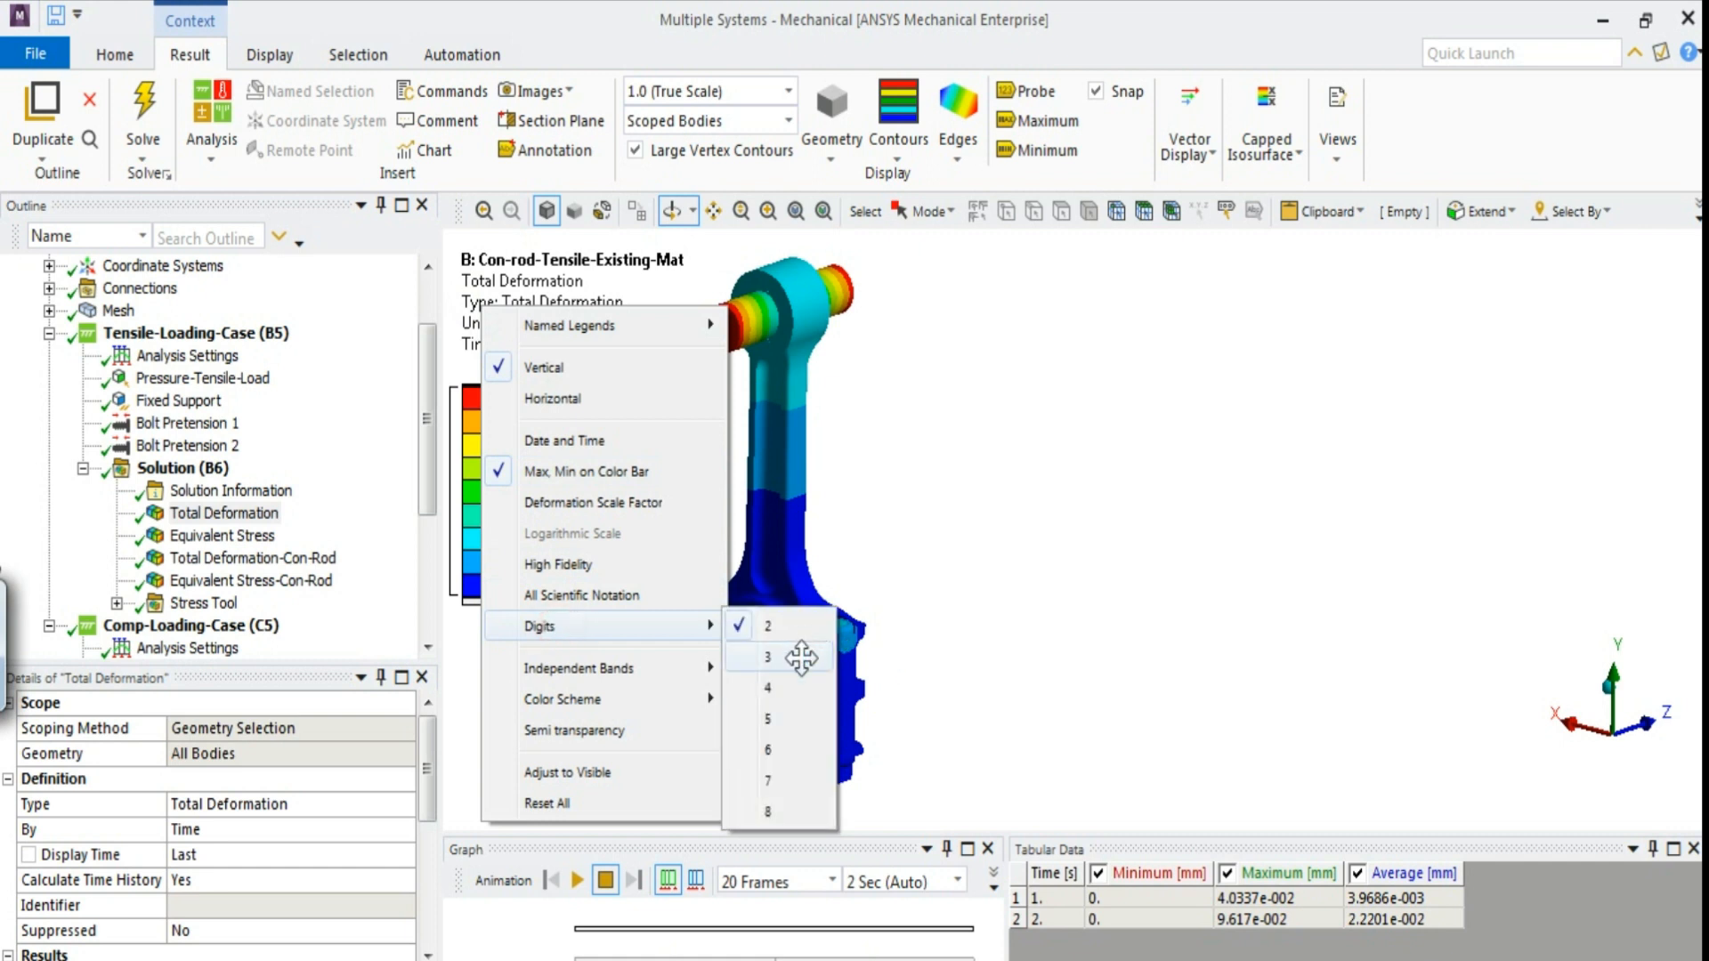
{"action": "left_click", "coordinate": [970, 615]}
{"action": "left_click_drag", "start_coordinate": [848, 624], "coordinate": [834, 623]}
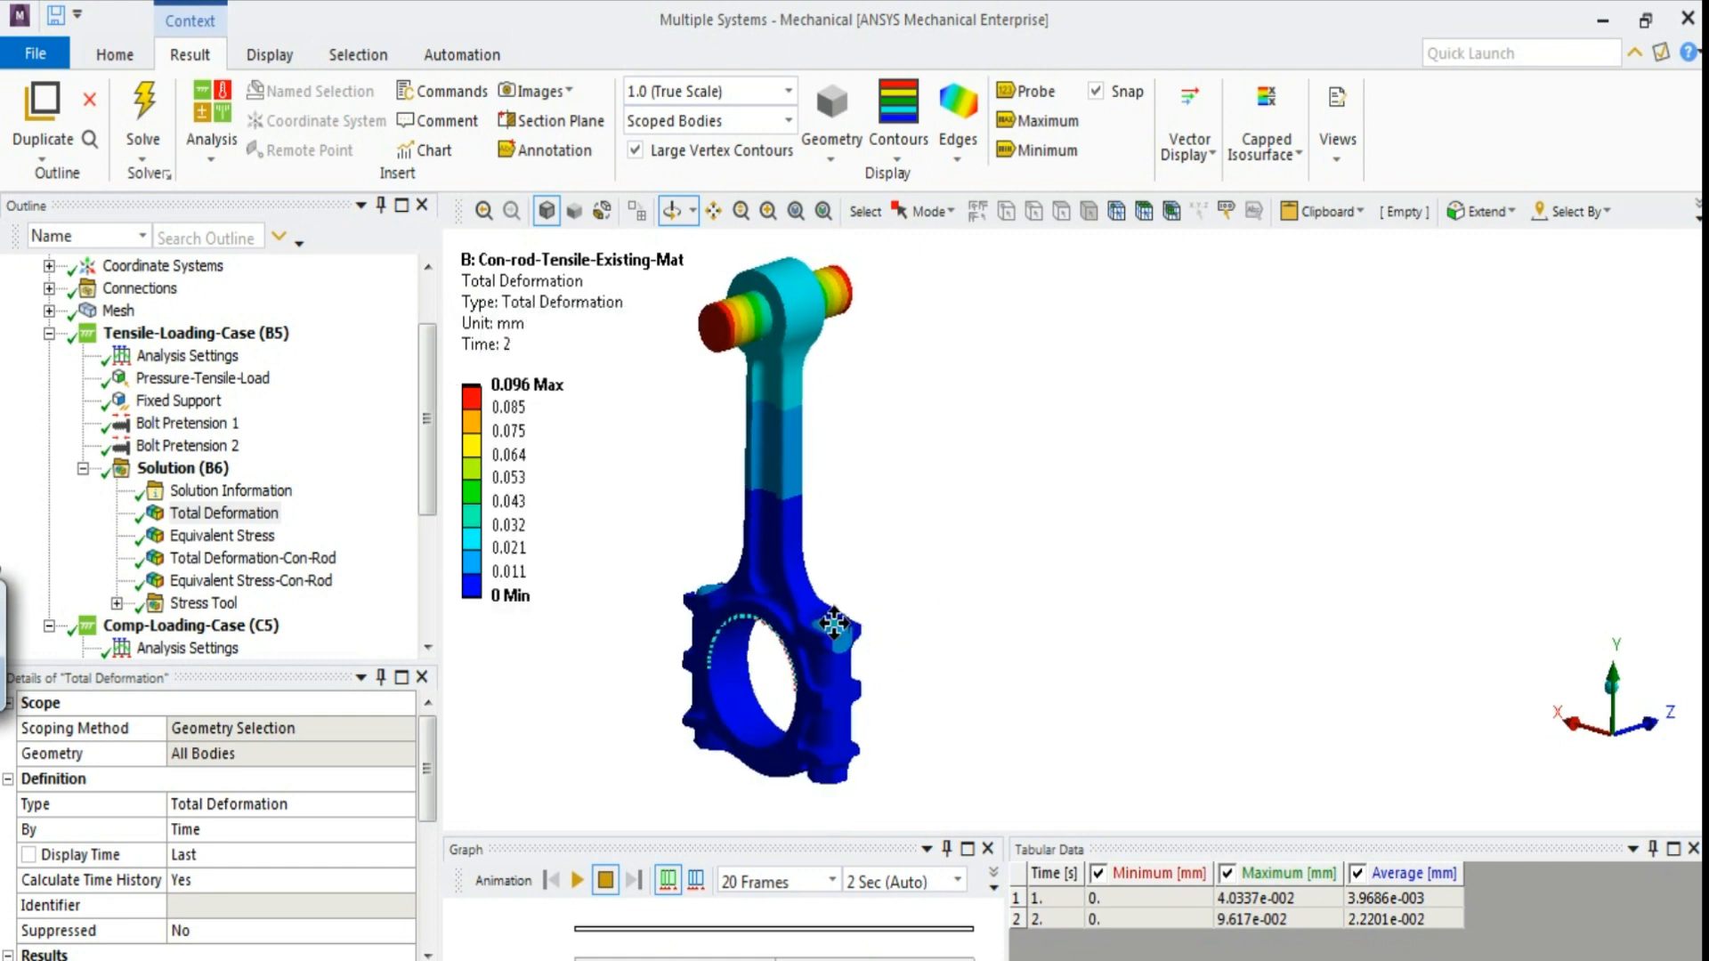
Show the date and time in the result legend, then hide them again.
{"action": "right_click", "coordinate": [490, 331]}
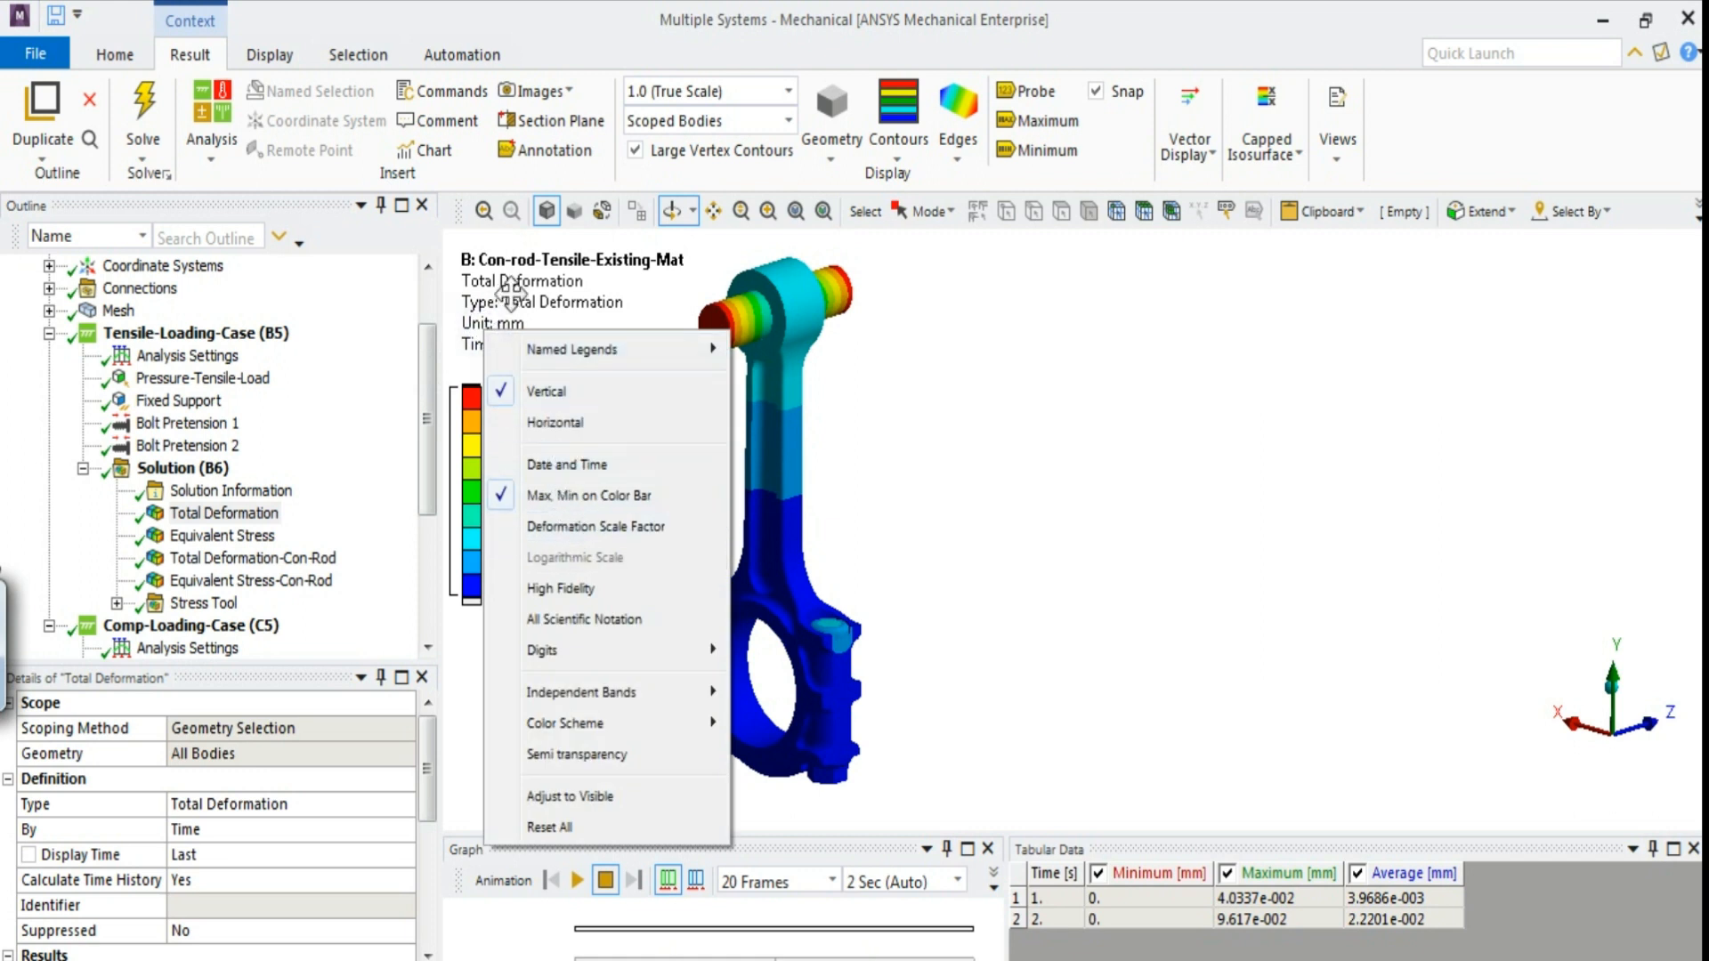
{"action": "left_click", "coordinate": [570, 464]}
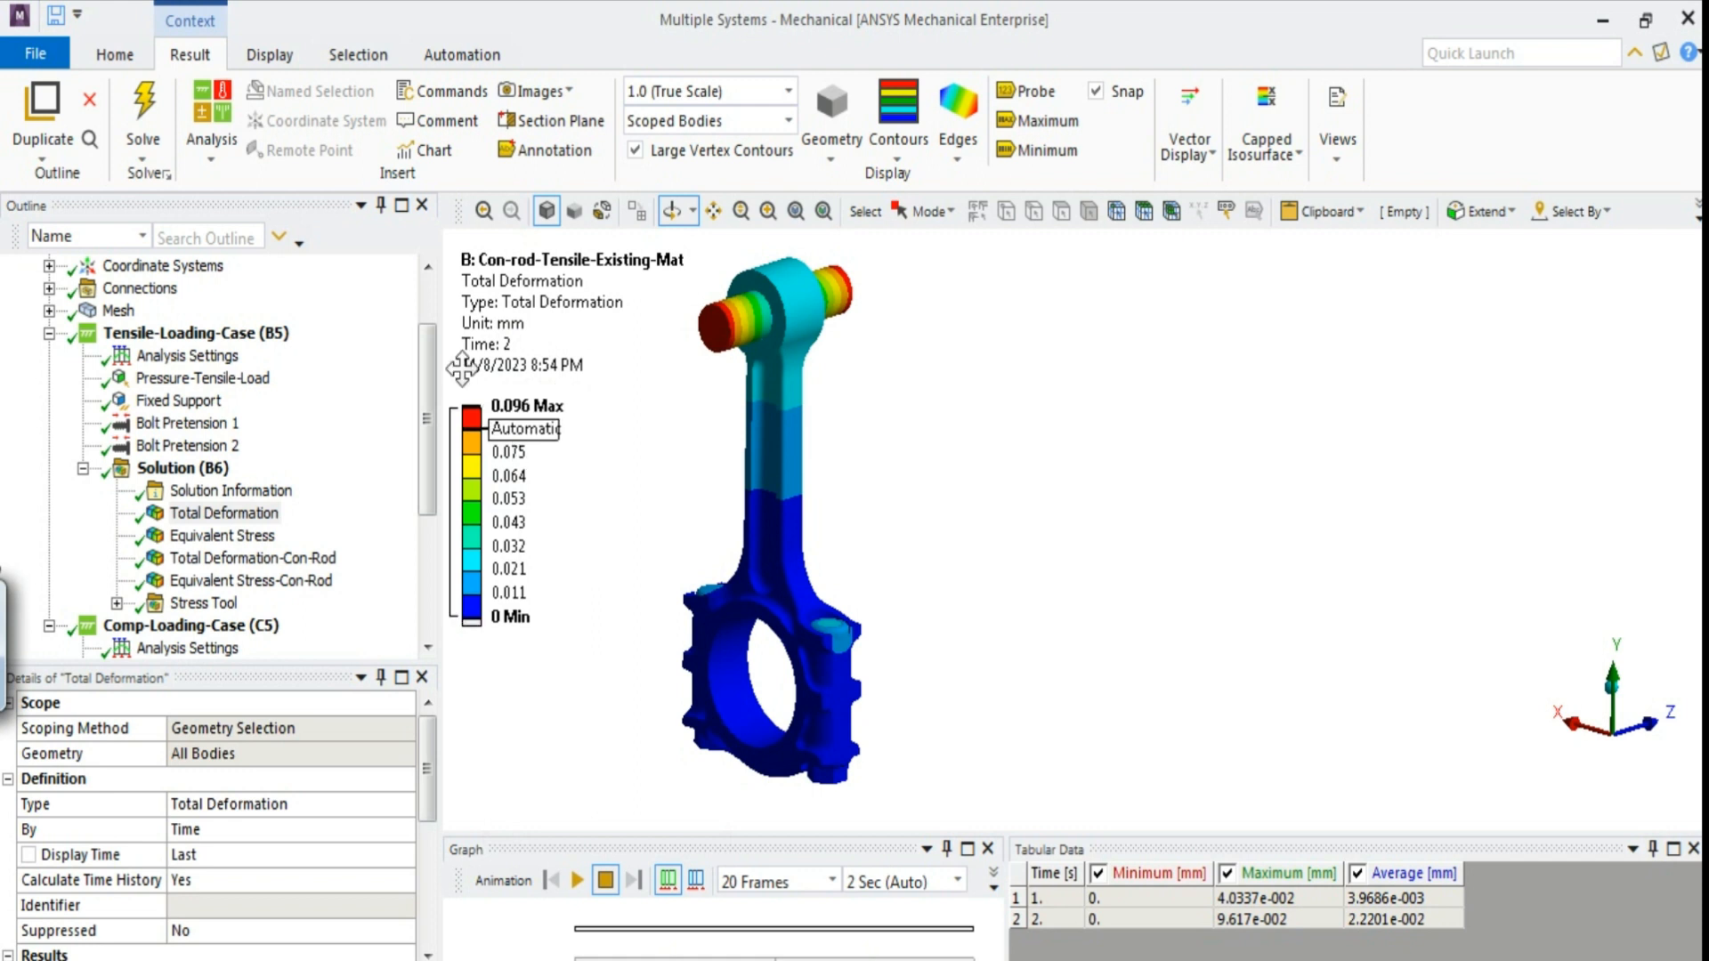
{"action": "right_click", "coordinate": [487, 336]}
{"action": "left_click", "coordinate": [958, 415]}
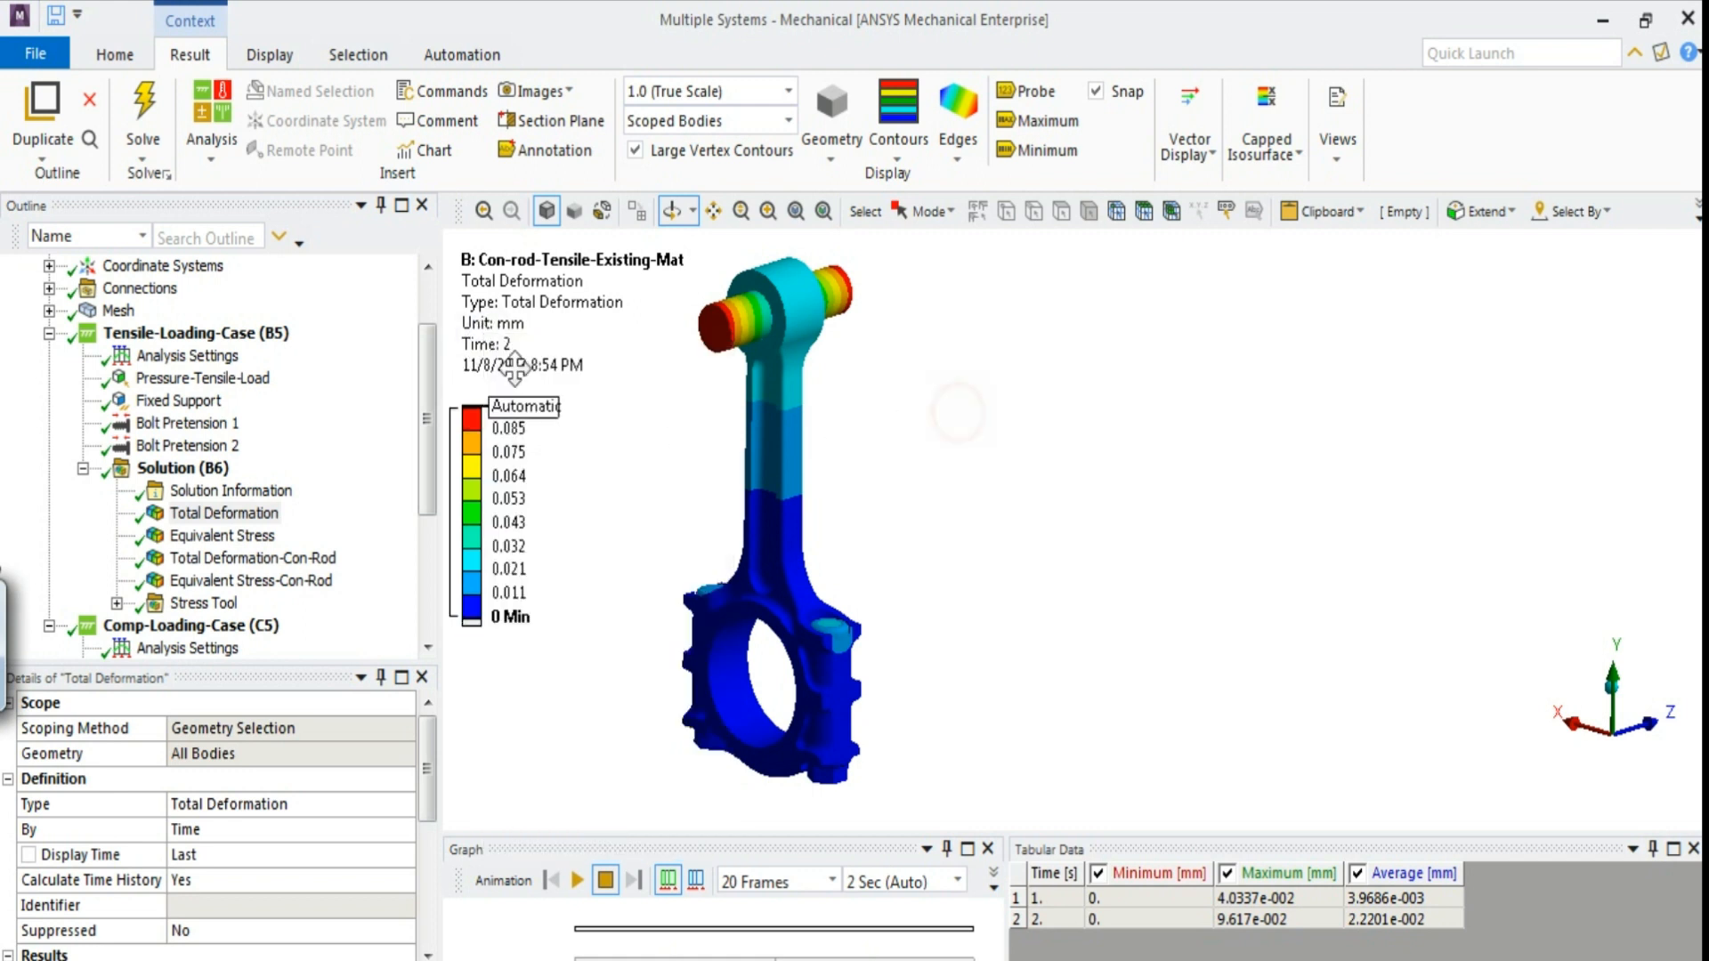
{"action": "right_click", "coordinate": [486, 320]}
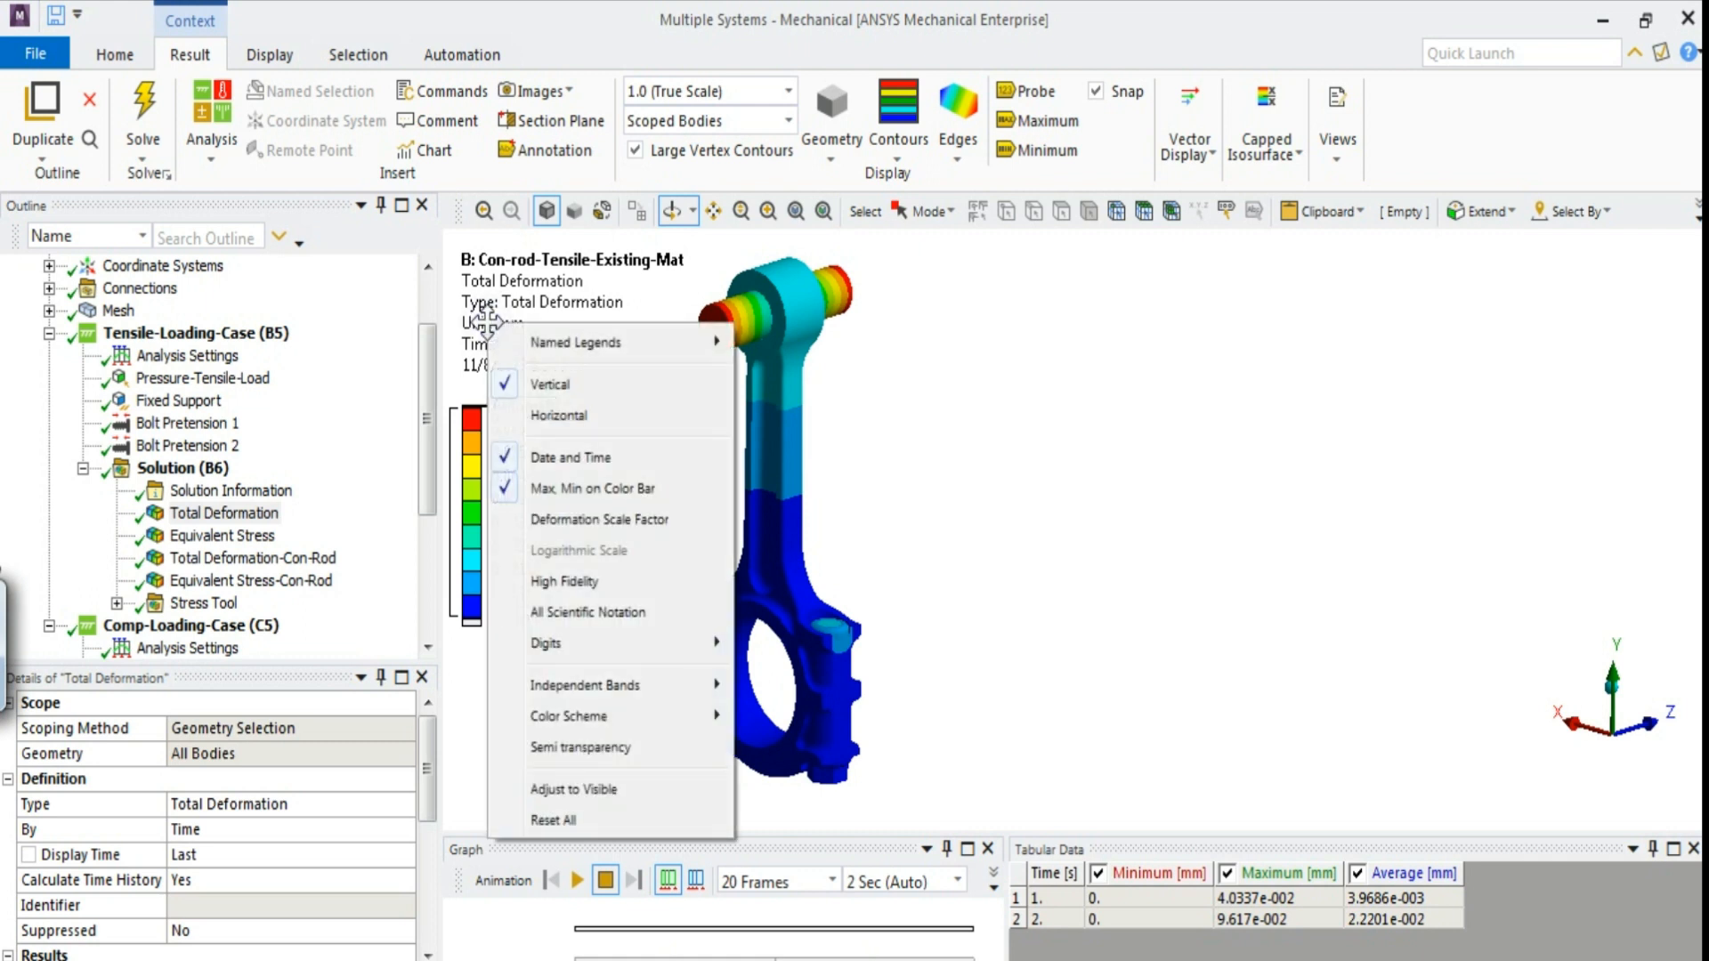
{"action": "left_click", "coordinate": [578, 459]}
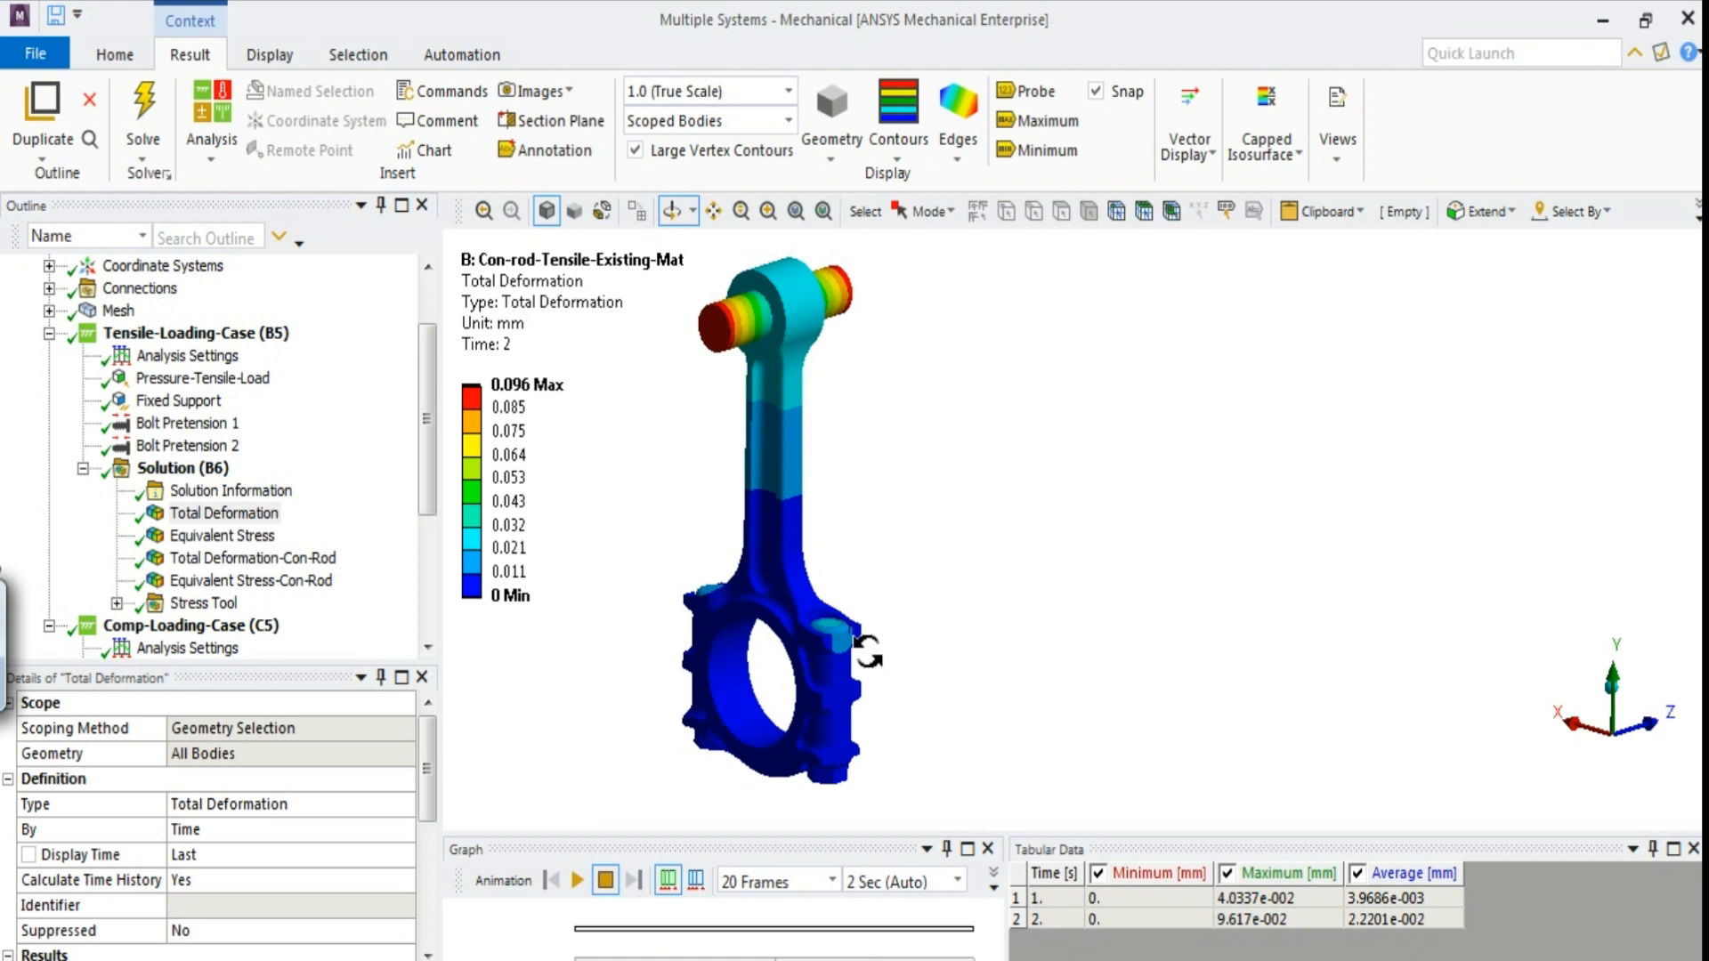
Capture the connecting rod's Total Deformation plot together with its legend as a rectangular snip in Snipping Tool.
{"action": "left_click_drag", "start_coordinate": [980, 439], "coordinate": [985, 449]}
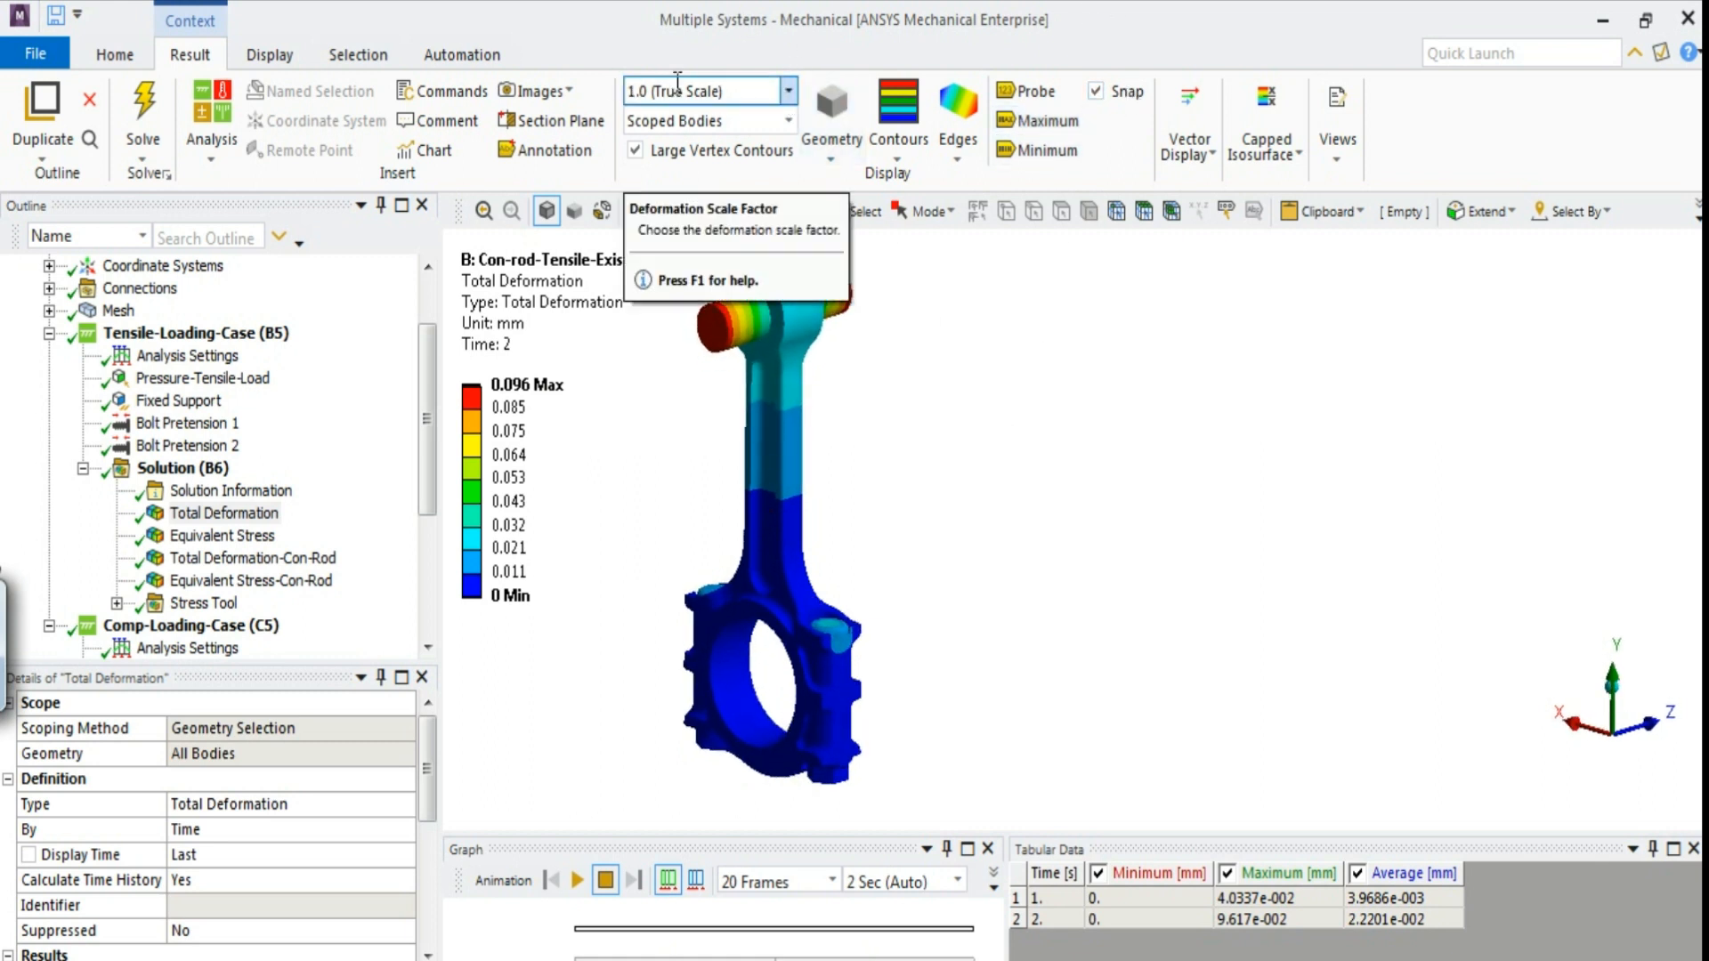
{"action": "mouse_move", "coordinate": [992, 636]}
{"action": "left_mouse_down"}
{"action": "mouse_move", "coordinate": [965, 641]}
{"action": "mouse_move", "coordinate": [954, 622]}
{"action": "mouse_move", "coordinate": [977, 635]}
{"action": "left_mouse_up"}
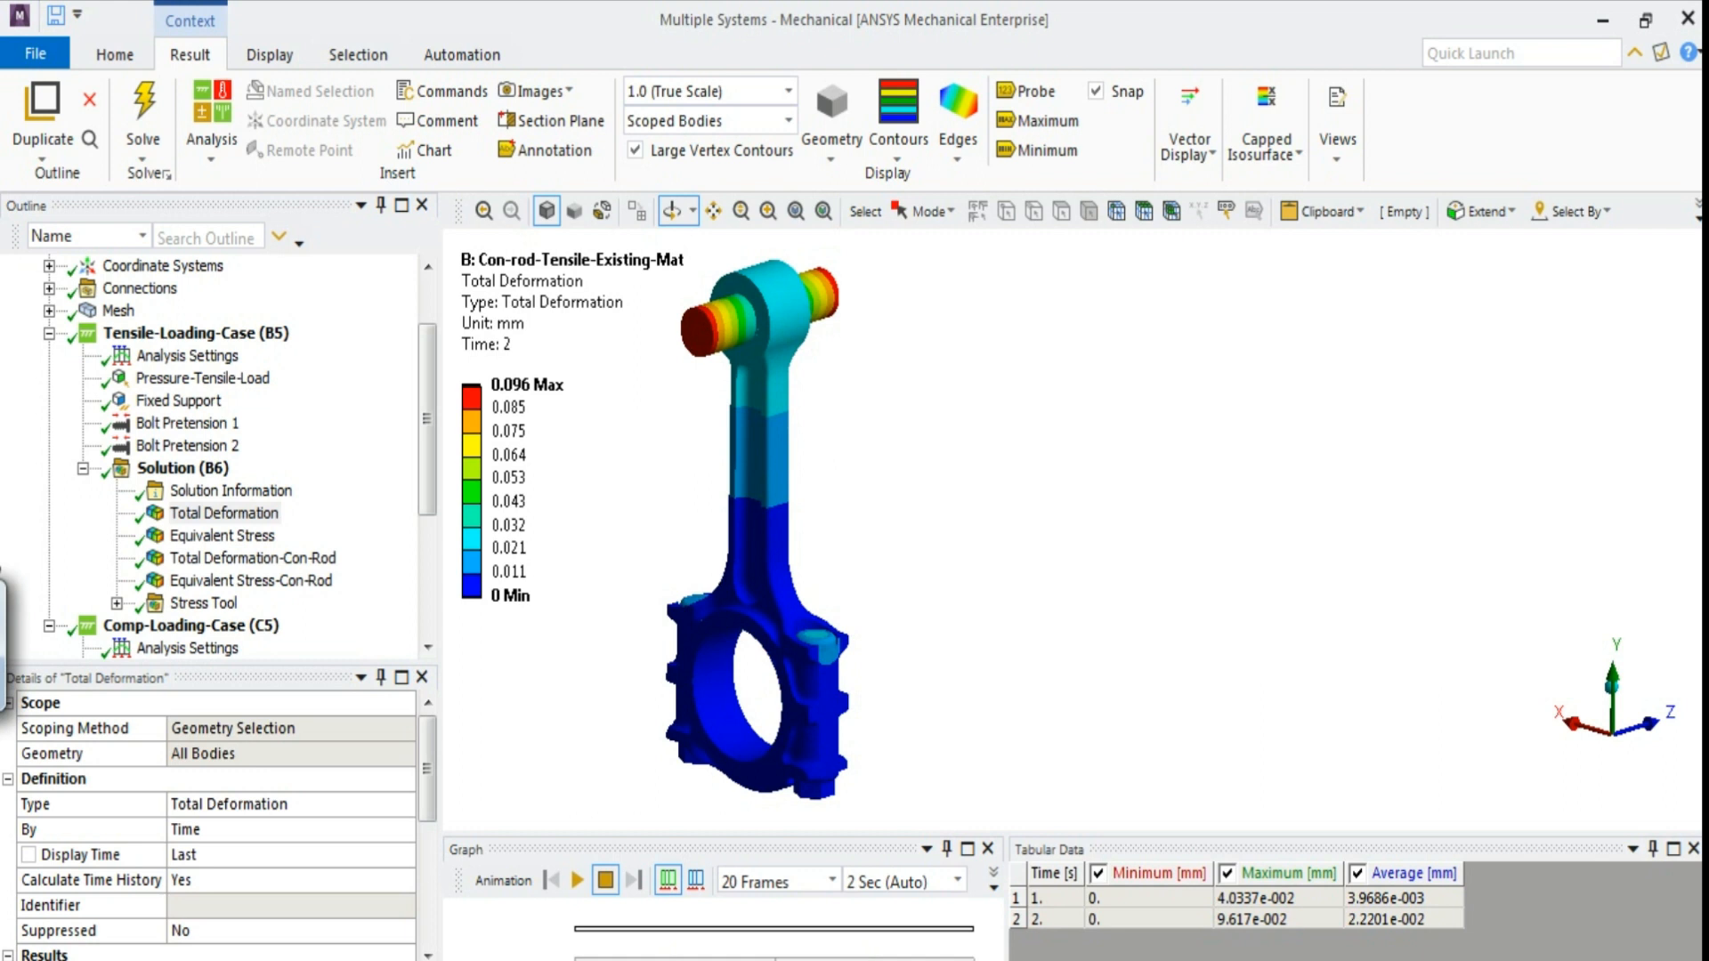
{"action": "key", "text": "super"}
{"action": "type", "text": "snip"}
{"action": "key", "text": "Return"}
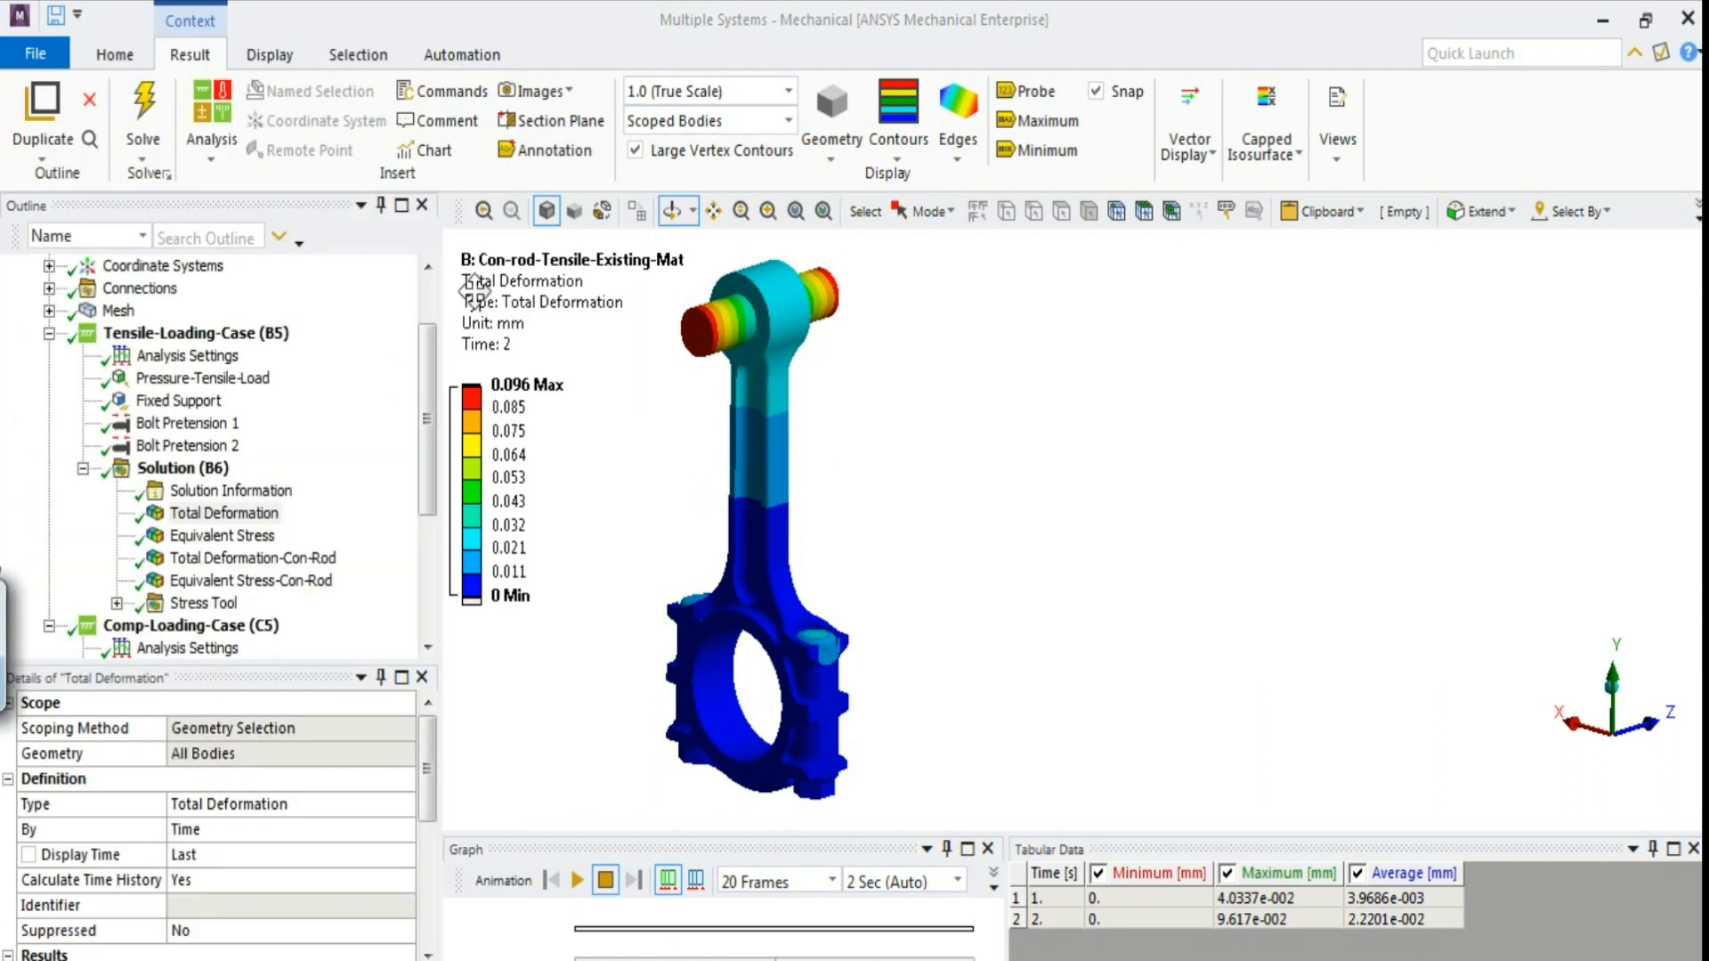
{"action": "left_click_drag", "start_coordinate": [1320, 312], "coordinate": [1417, 420]}
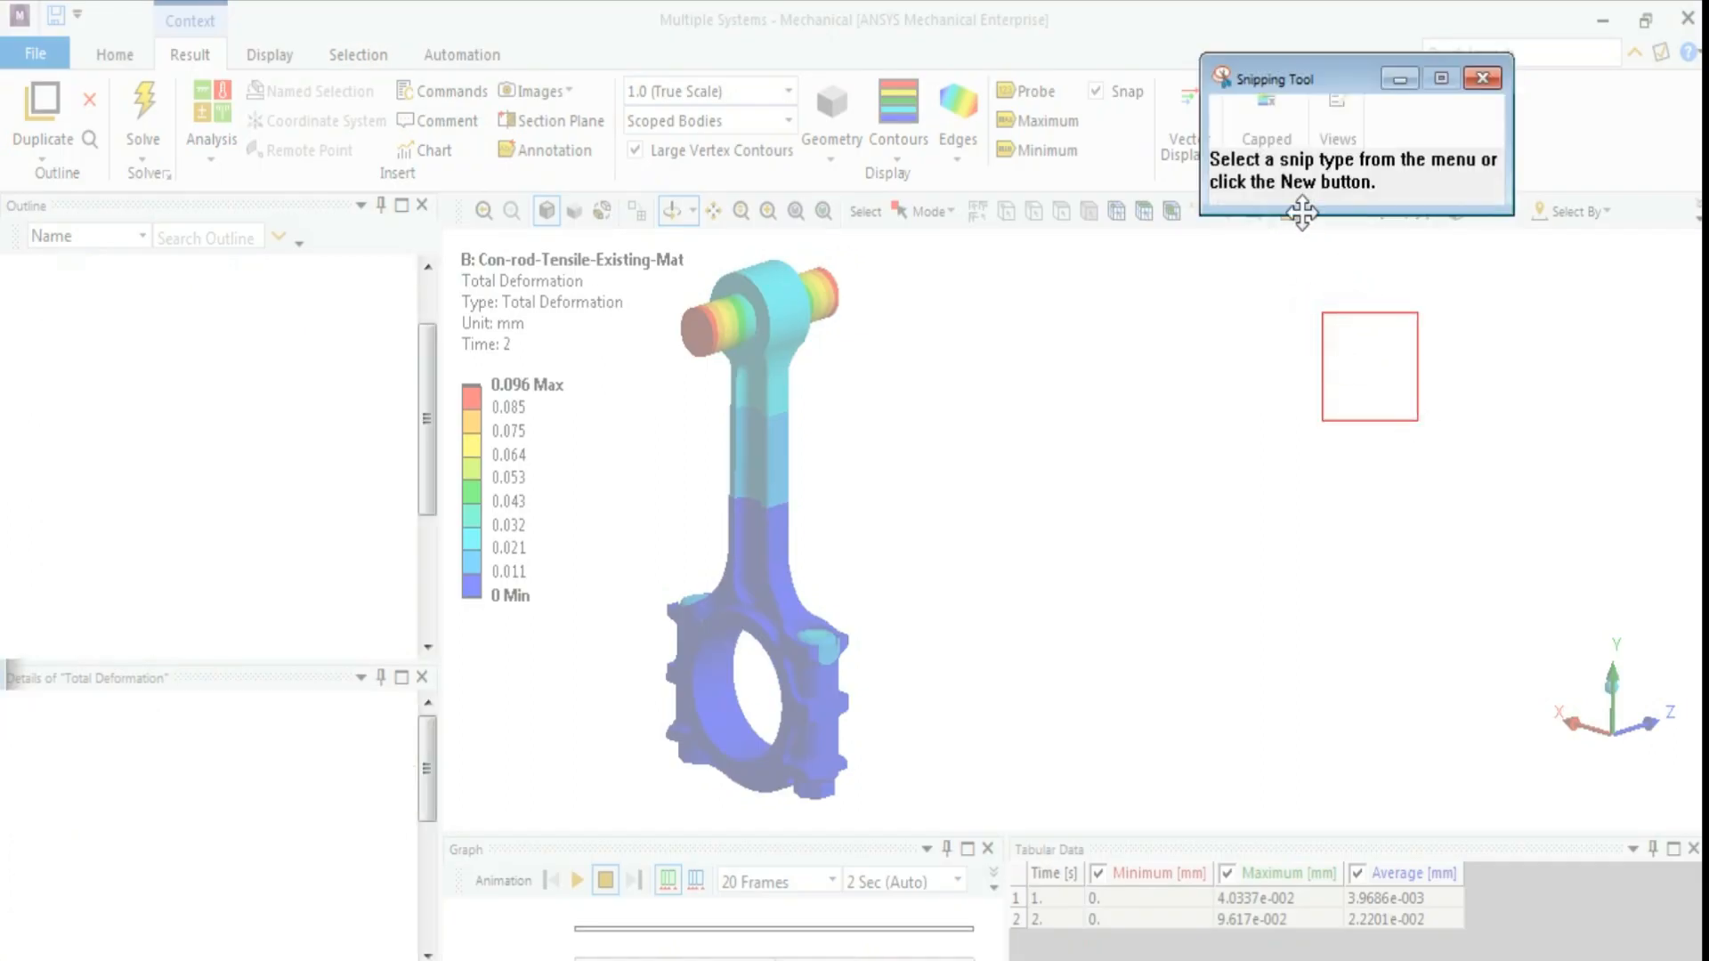
{"action": "left_click", "coordinate": [1259, 144]}
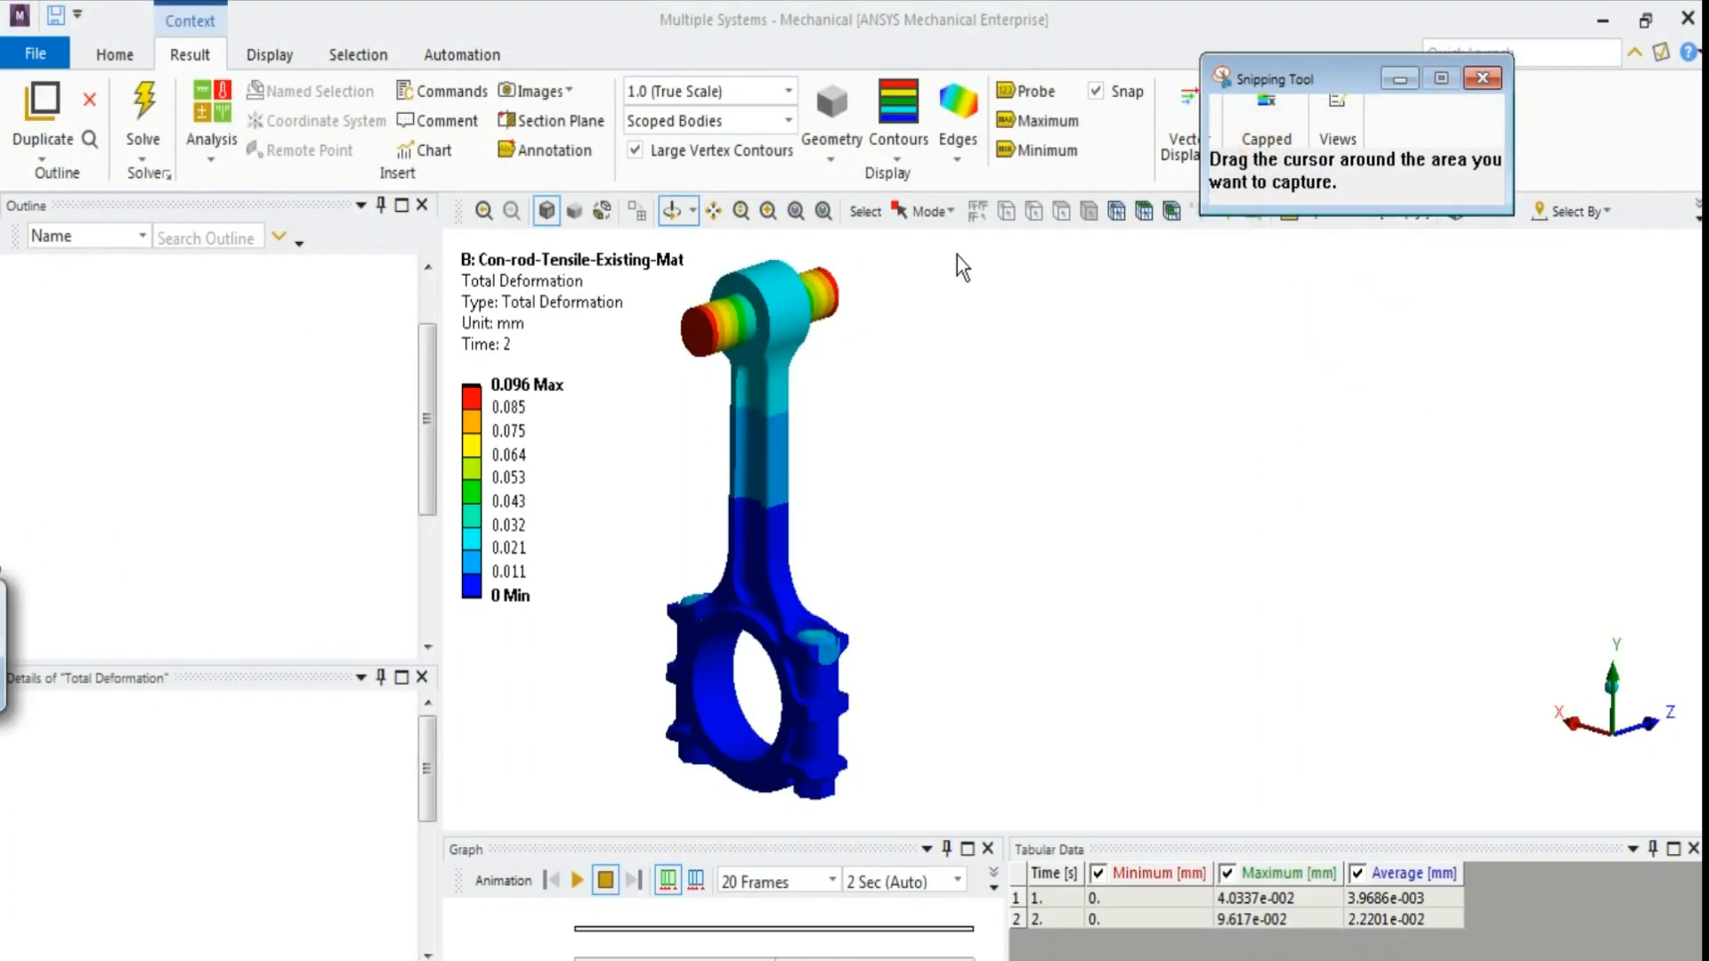
{"action": "left_click_drag", "start_coordinate": [448, 237], "coordinate": [923, 809]}
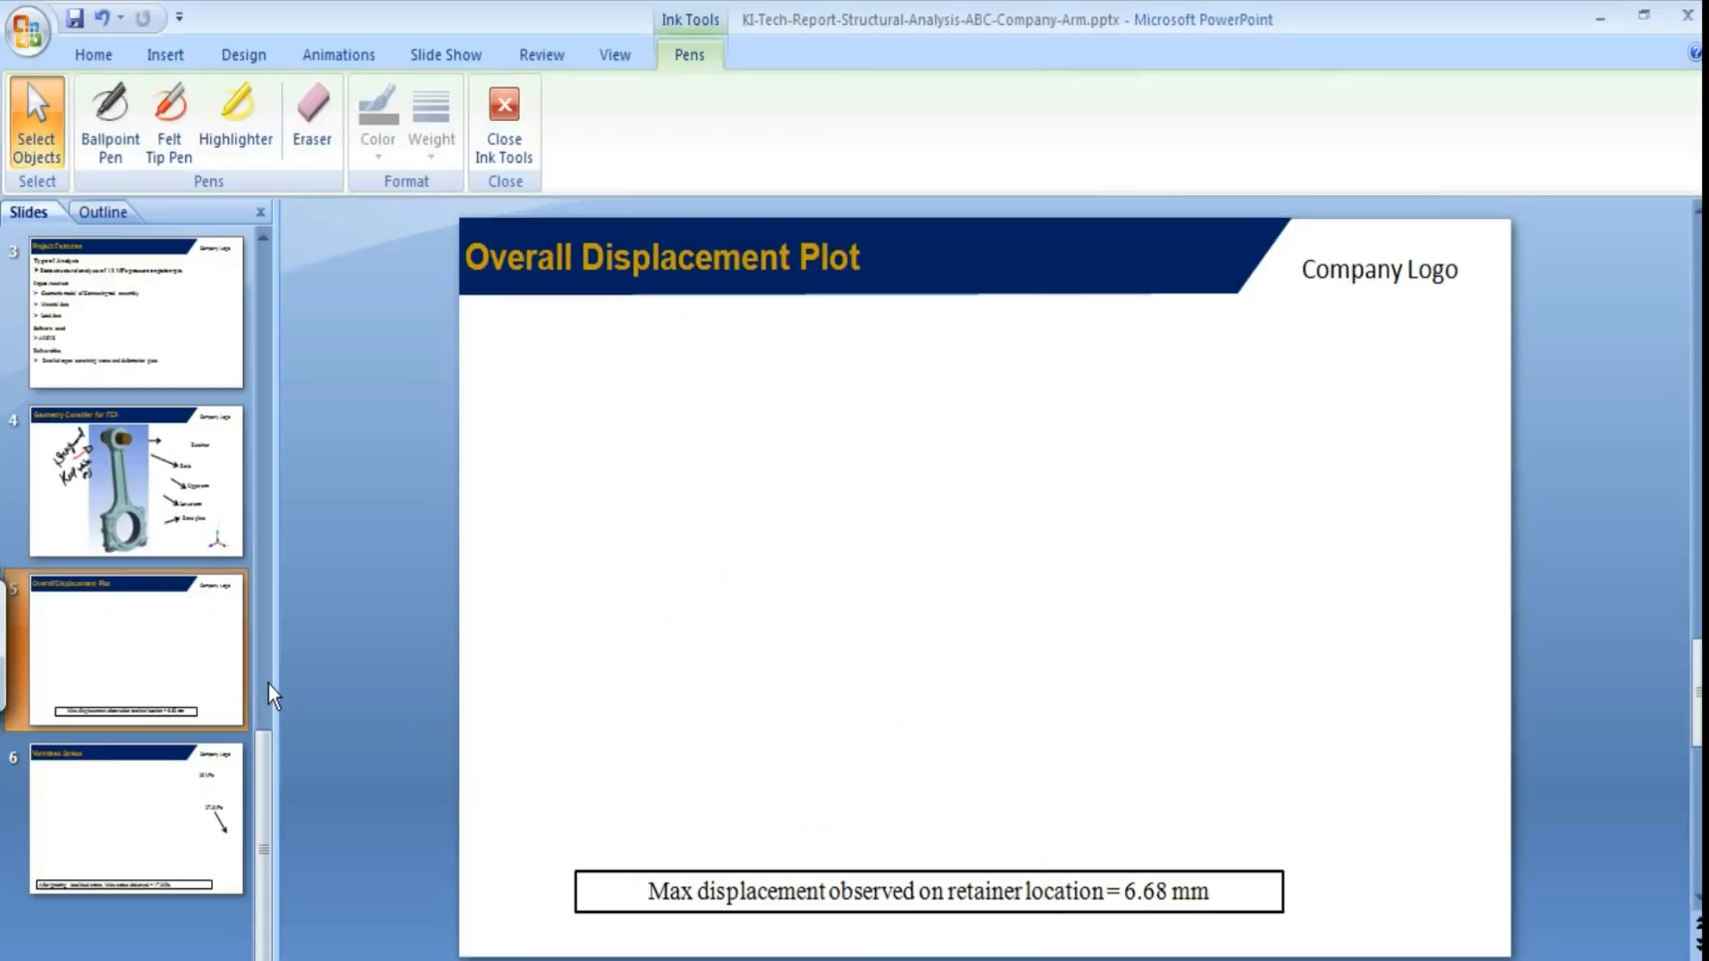
Duplicate the Overall Displacement Plot slide in the PowerPoint report and bring the captured snip to the front.
{"action": "left_click", "coordinate": [214, 673]}
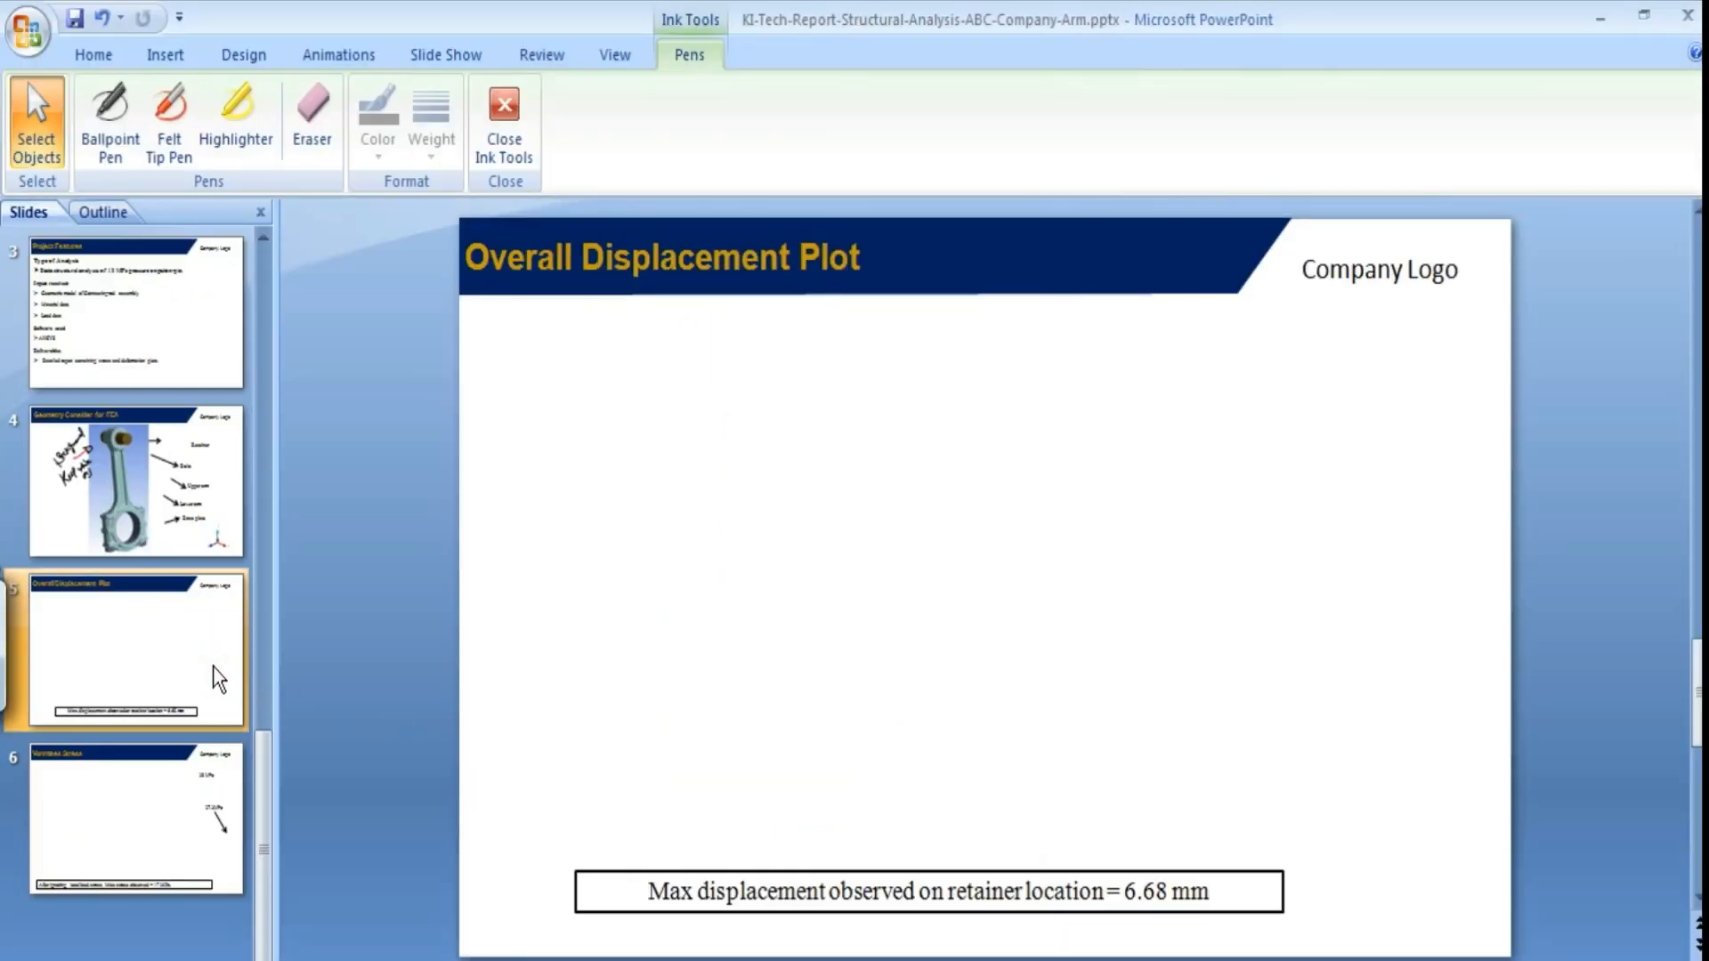
{"action": "left_click", "coordinate": [214, 569]}
{"action": "key", "text": "Return"}
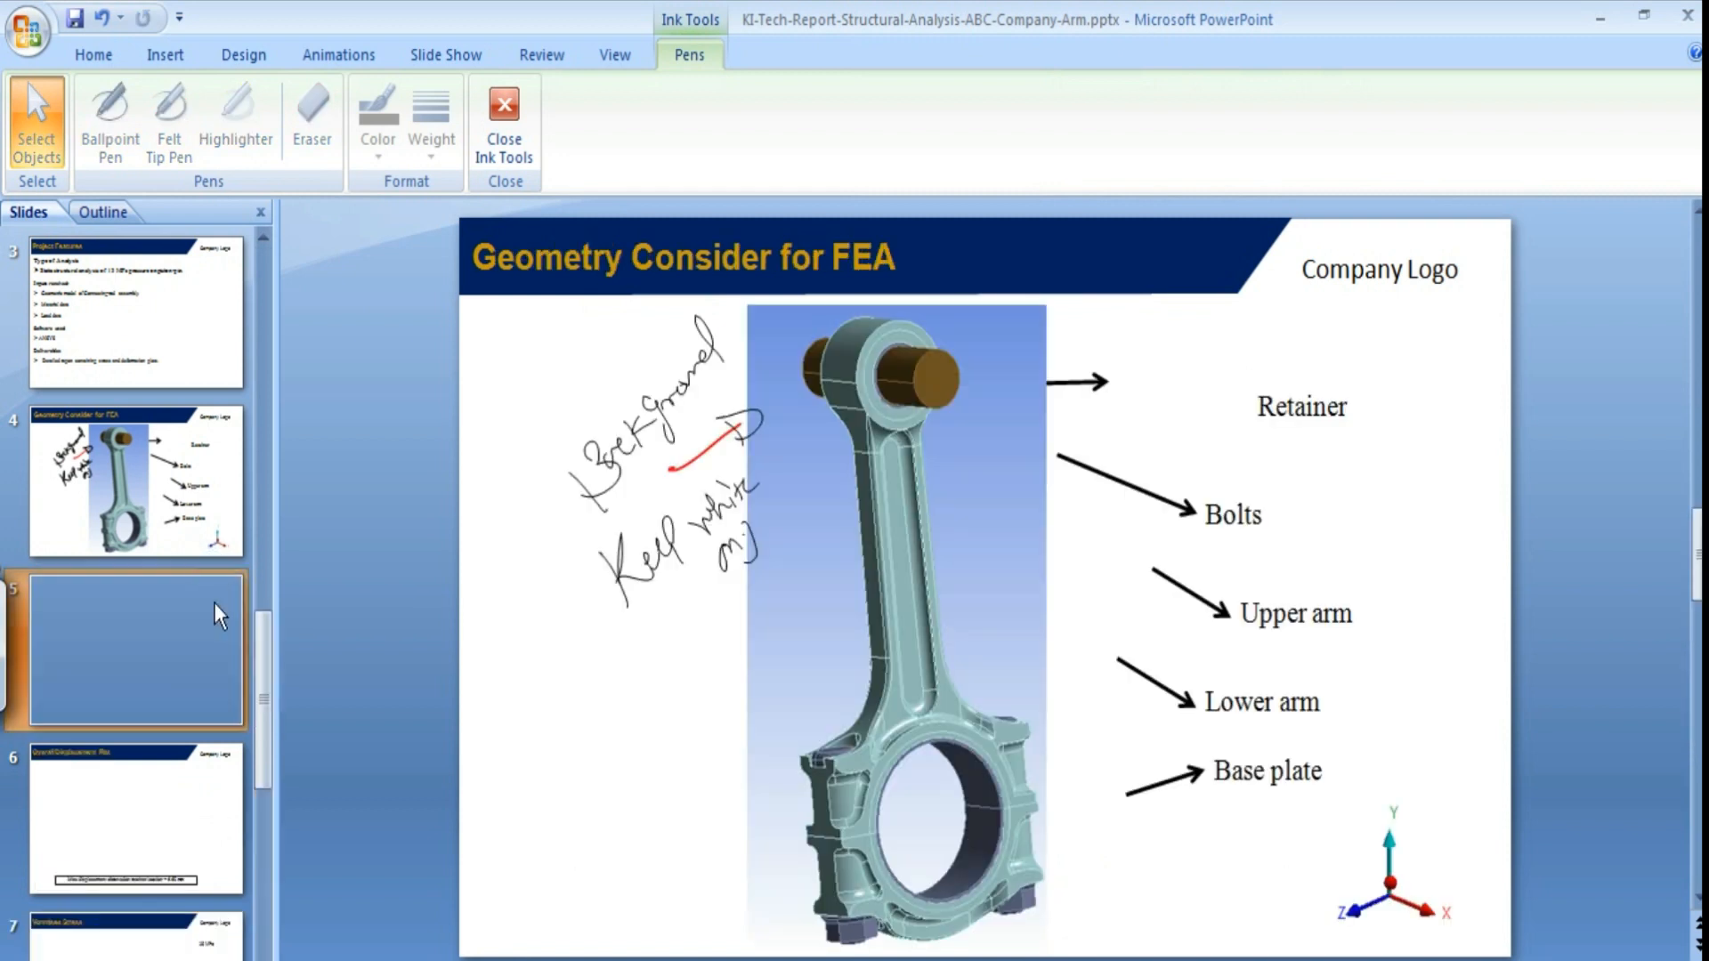
{"action": "left_click", "coordinate": [961, 623]}
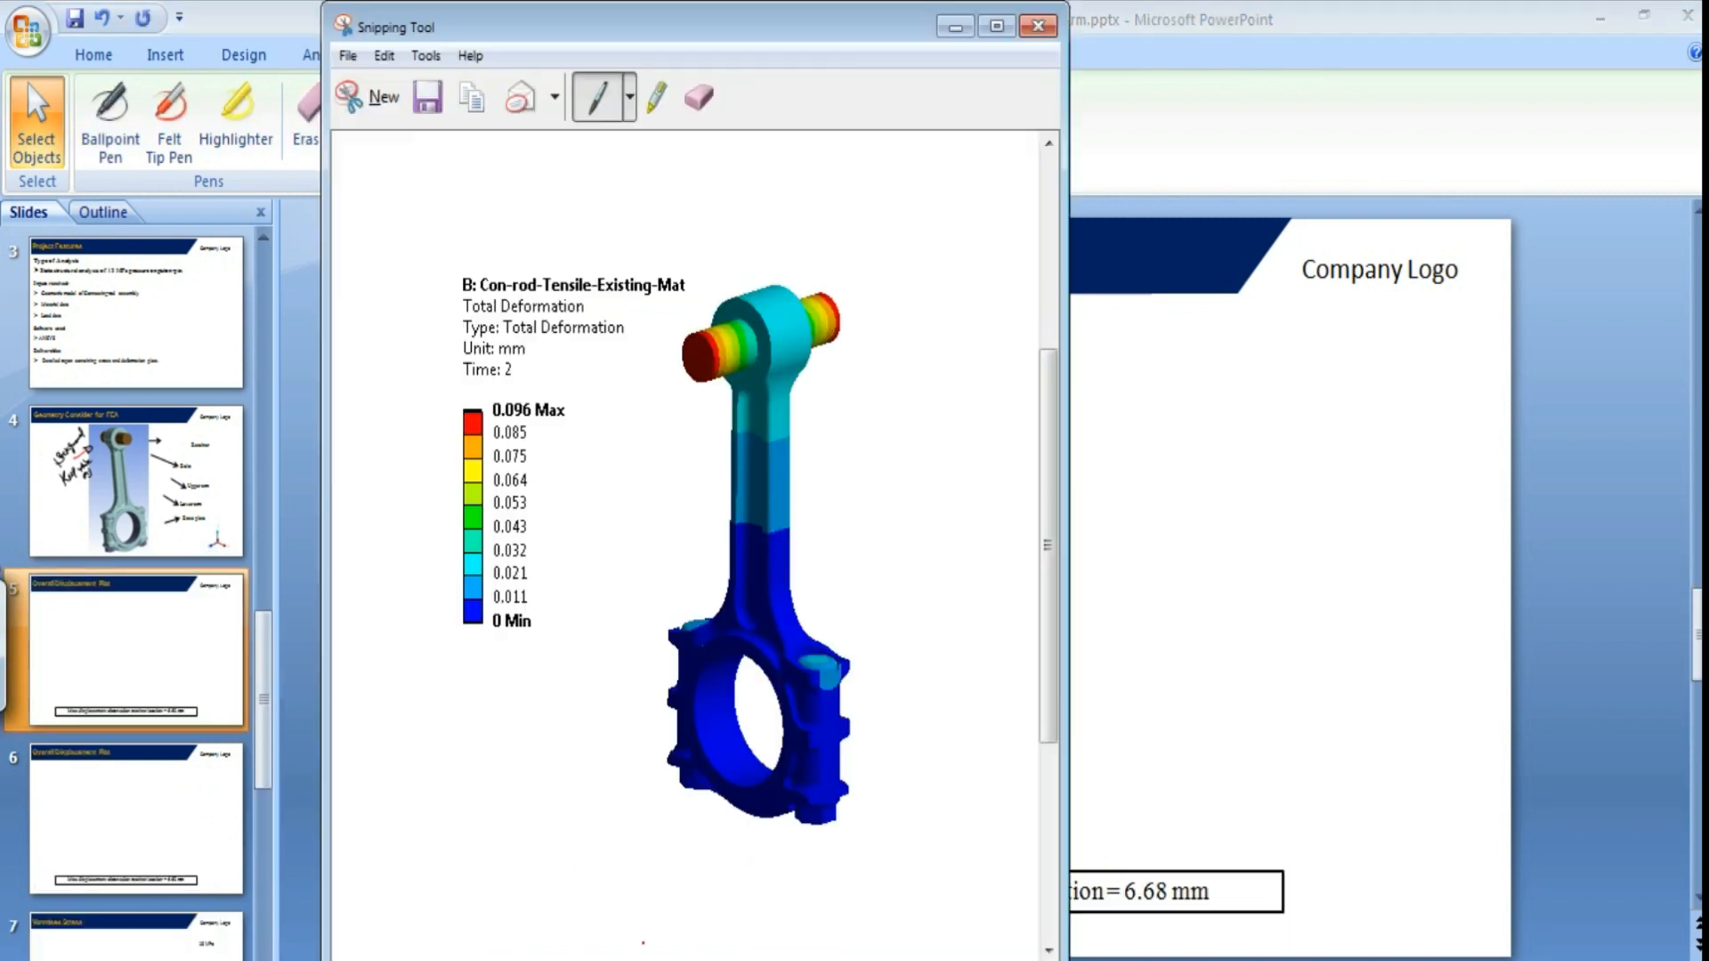
Copy the captured snip and paste it onto the Overall Displacement Plot slide in PowerPoint, aligned with the slide's left edge below the title.
{"action": "right_click", "coordinate": [647, 758]}
{"action": "left_click", "coordinate": [698, 812]}
{"action": "left_click", "coordinate": [1340, 771]}
{"action": "key", "text": "ctrl+v"}
{"action": "left_click_drag", "start_coordinate": [1037, 704], "coordinate": [842, 681]}
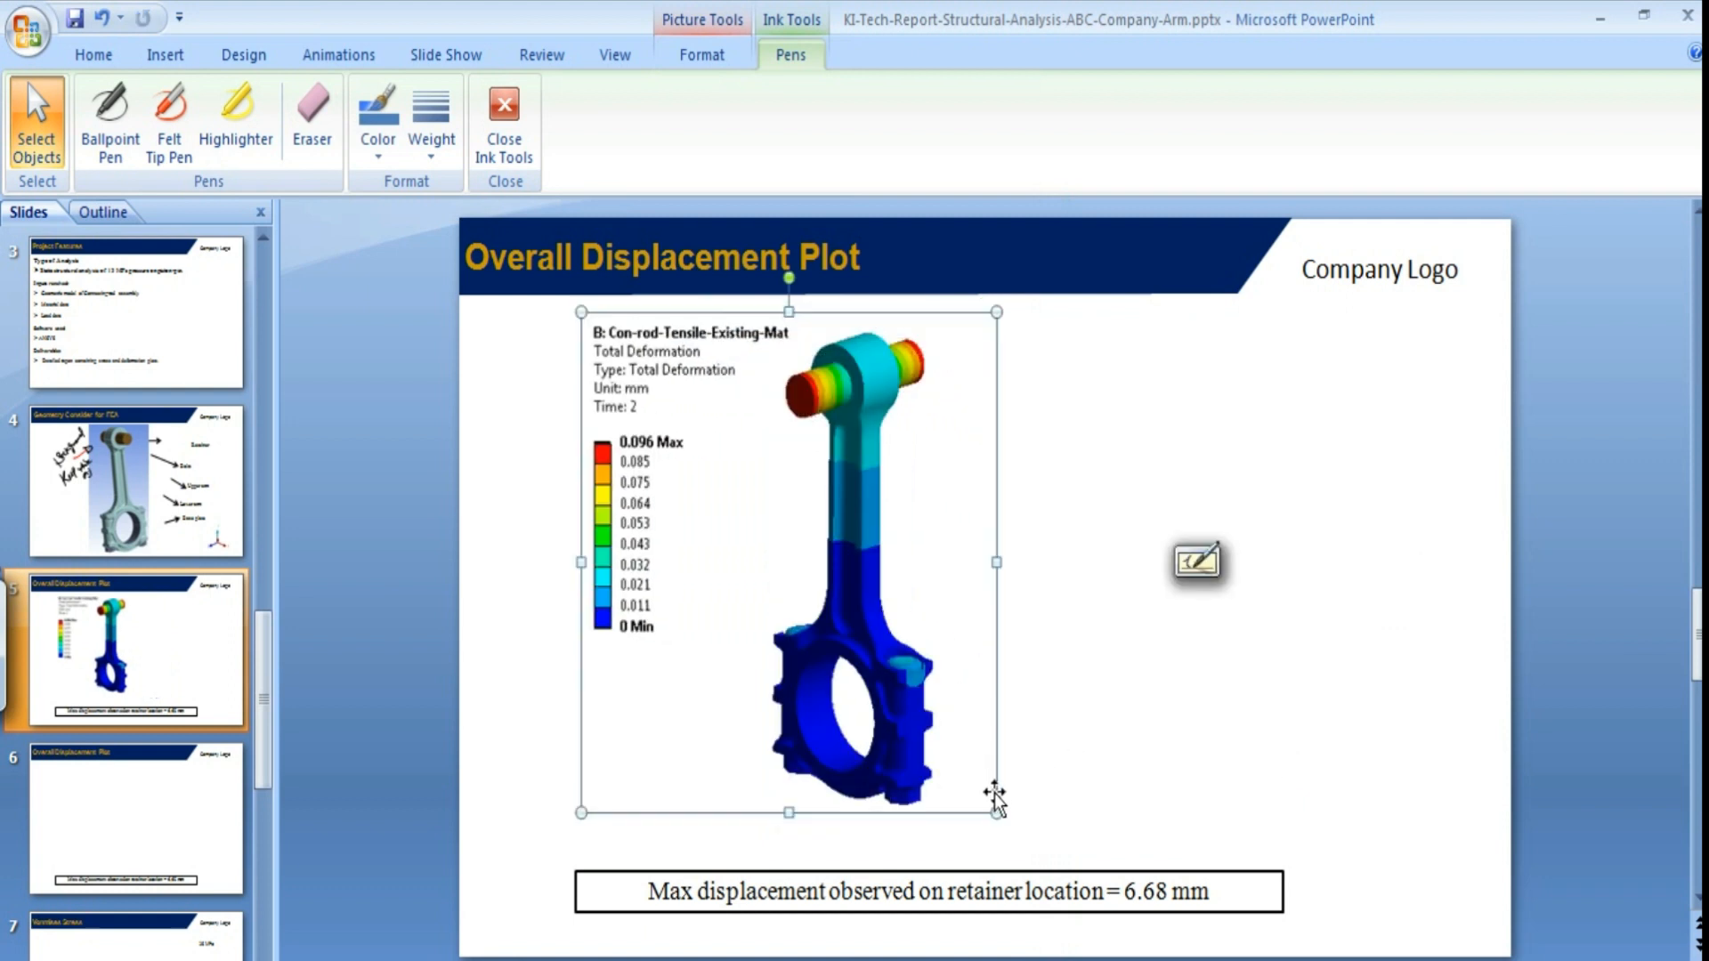
{"action": "left_click_drag", "start_coordinate": [994, 806], "coordinate": [878, 790]}
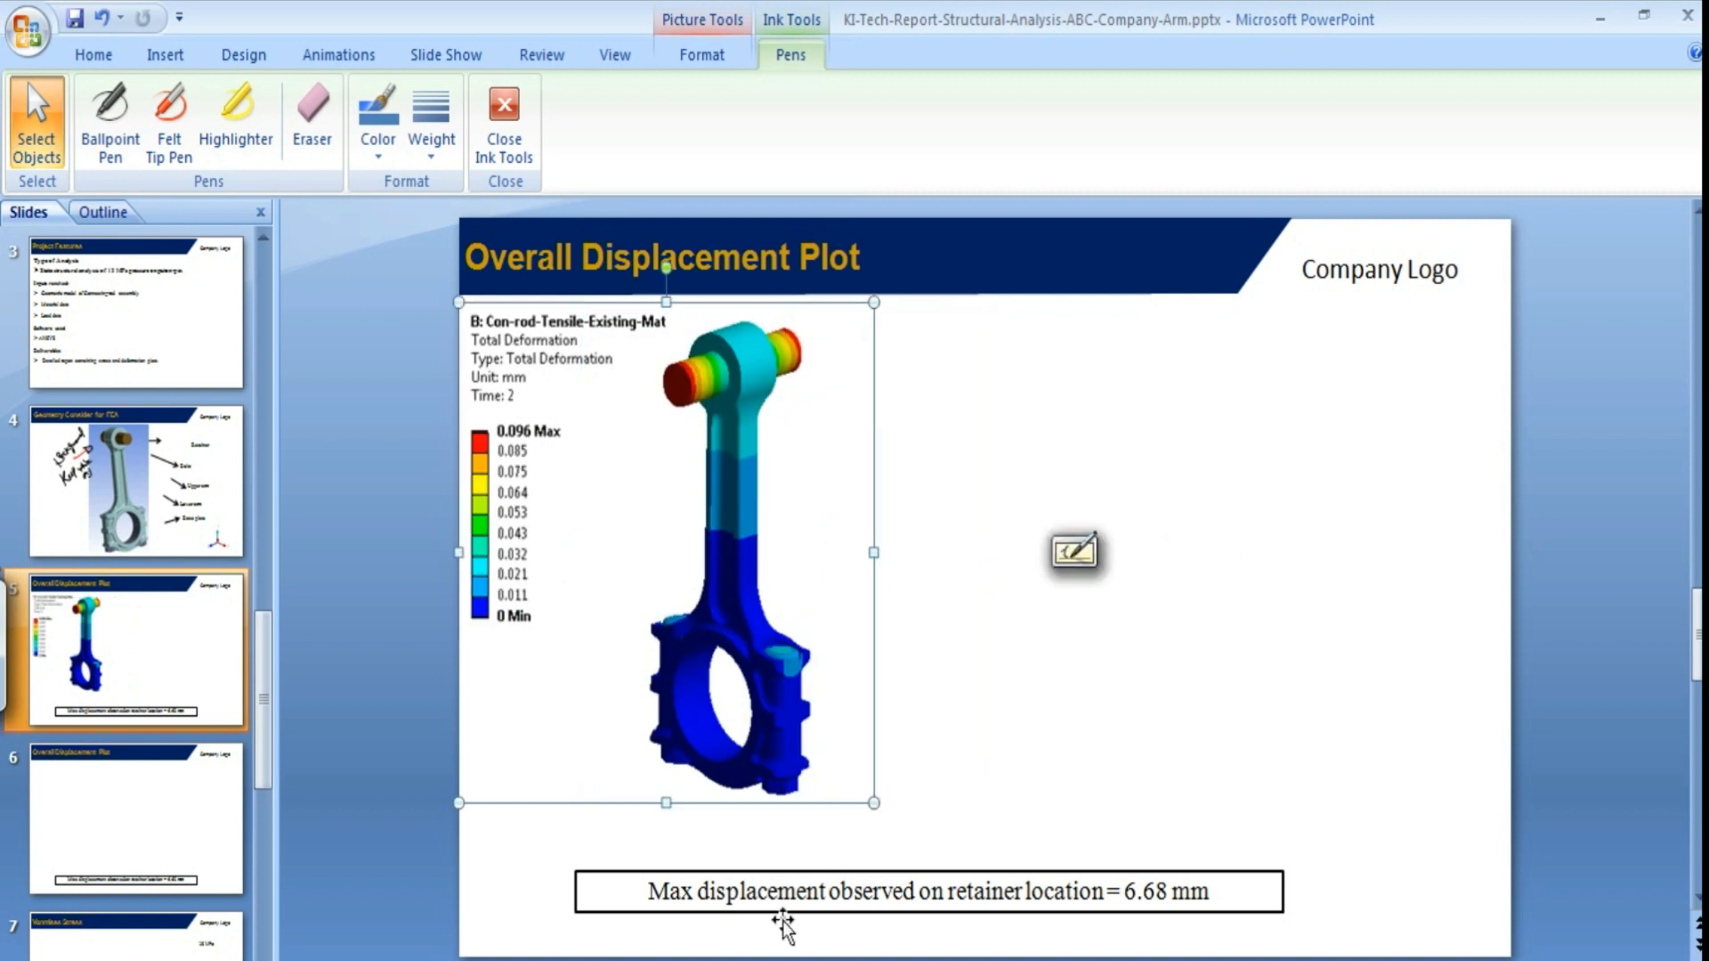
Switch back to ANSYS Mechanical and capture only the coordinate triad of the Total Deformation view as a new snip in Snipping Tool.
{"action": "left_click", "coordinate": [826, 960]}
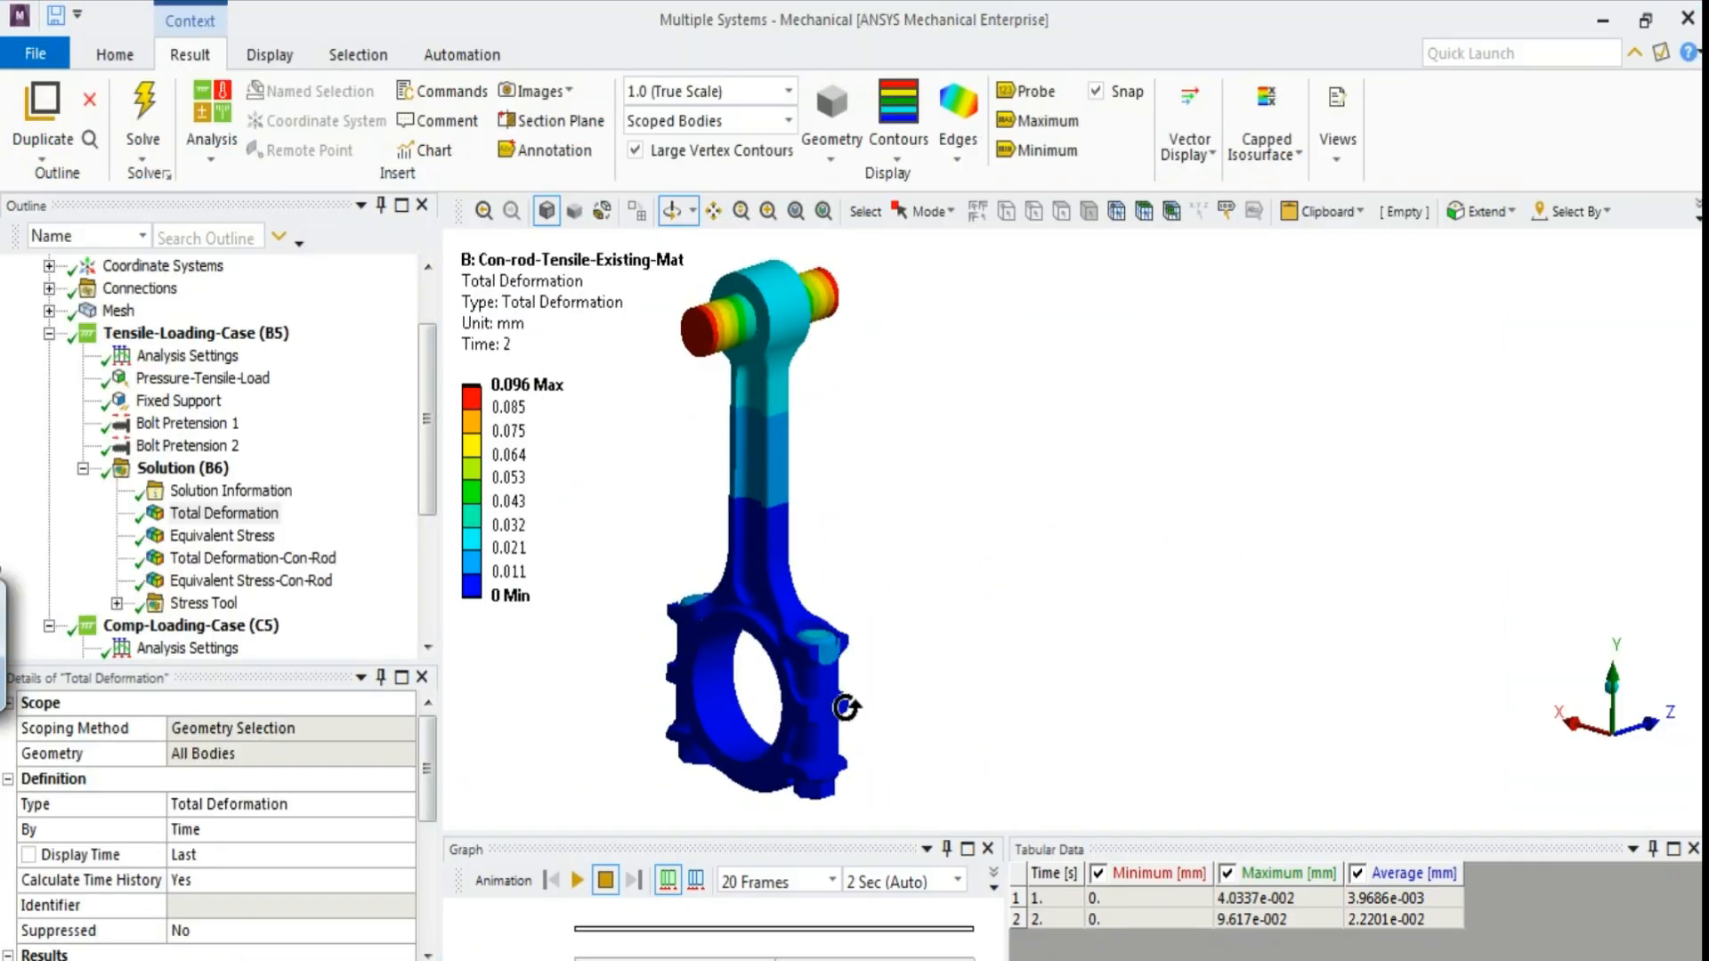
{"action": "left_click_drag", "start_coordinate": [807, 589], "coordinate": [785, 470]}
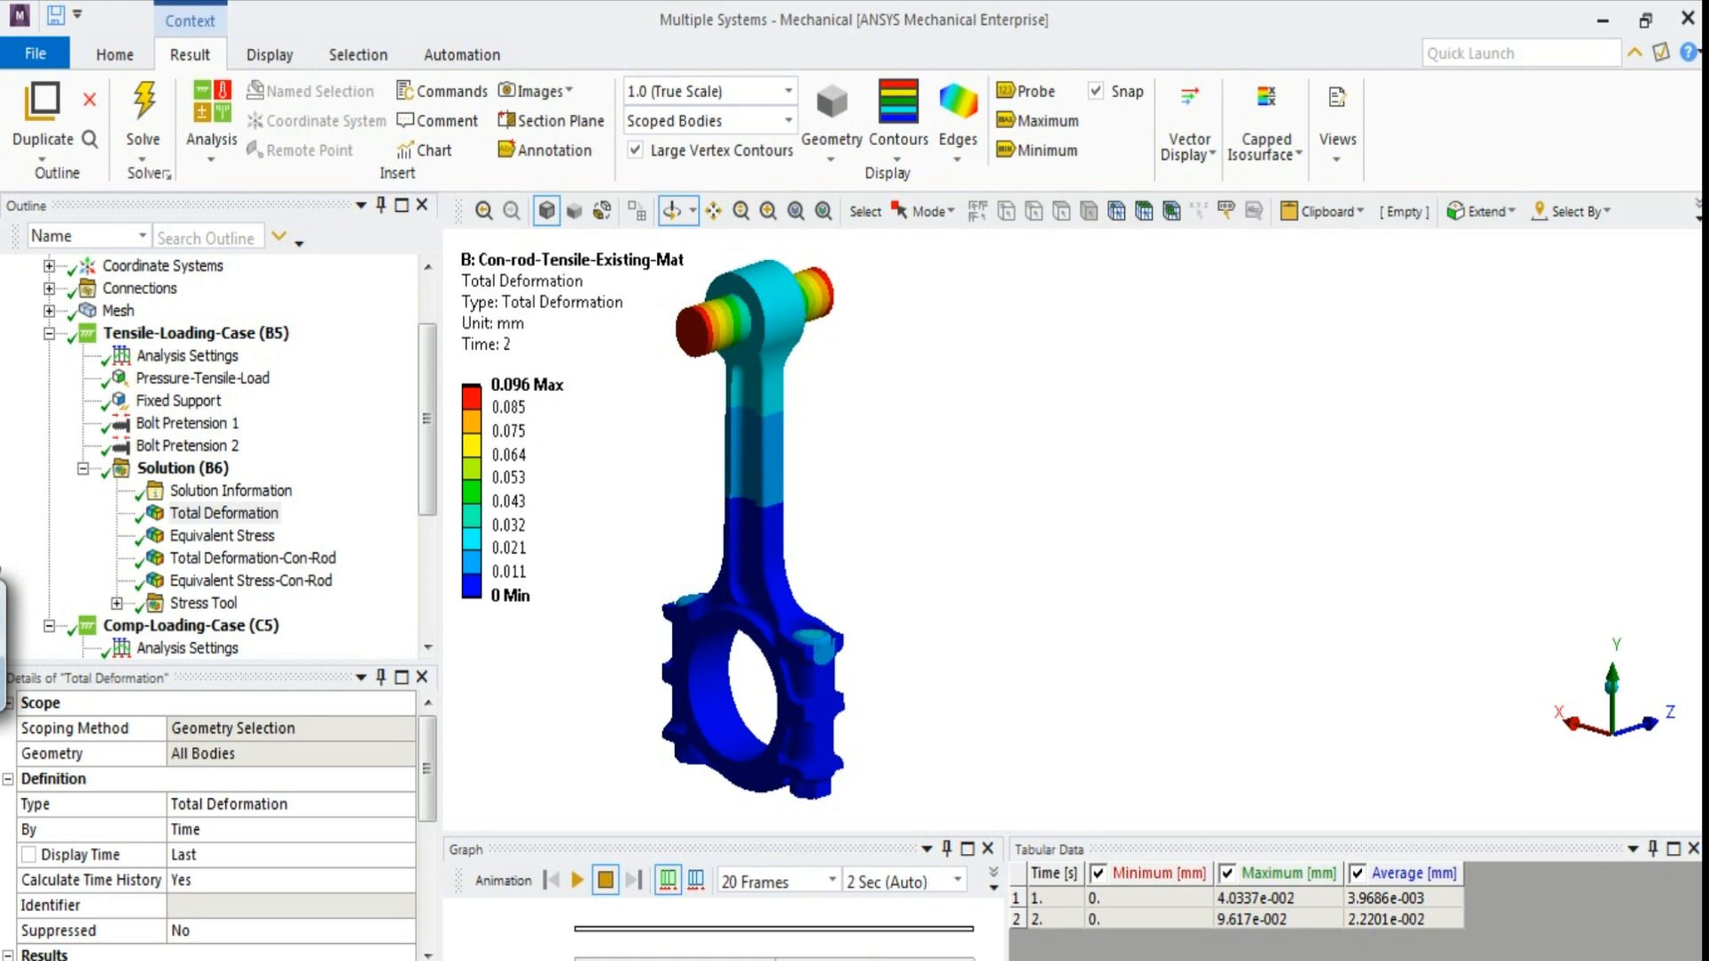
{"action": "key", "text": "alt+Tab"}
{"action": "left_click", "coordinate": [367, 96]}
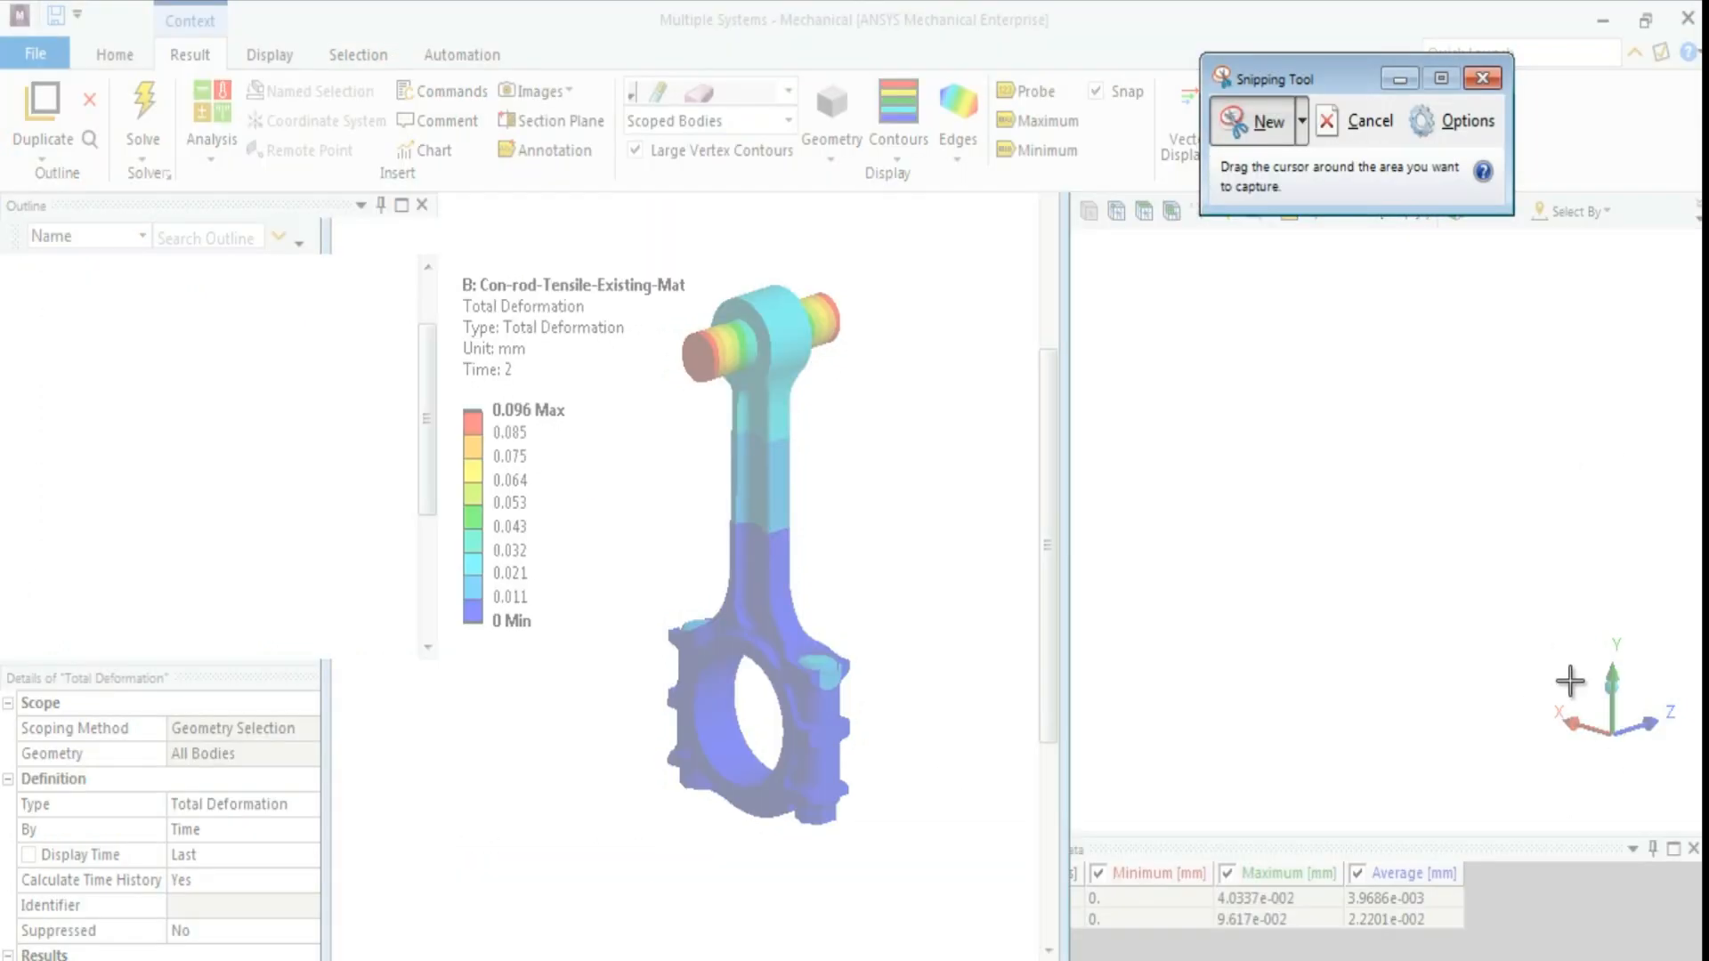
{"action": "left_click_drag", "start_coordinate": [1546, 610], "coordinate": [1683, 753]}
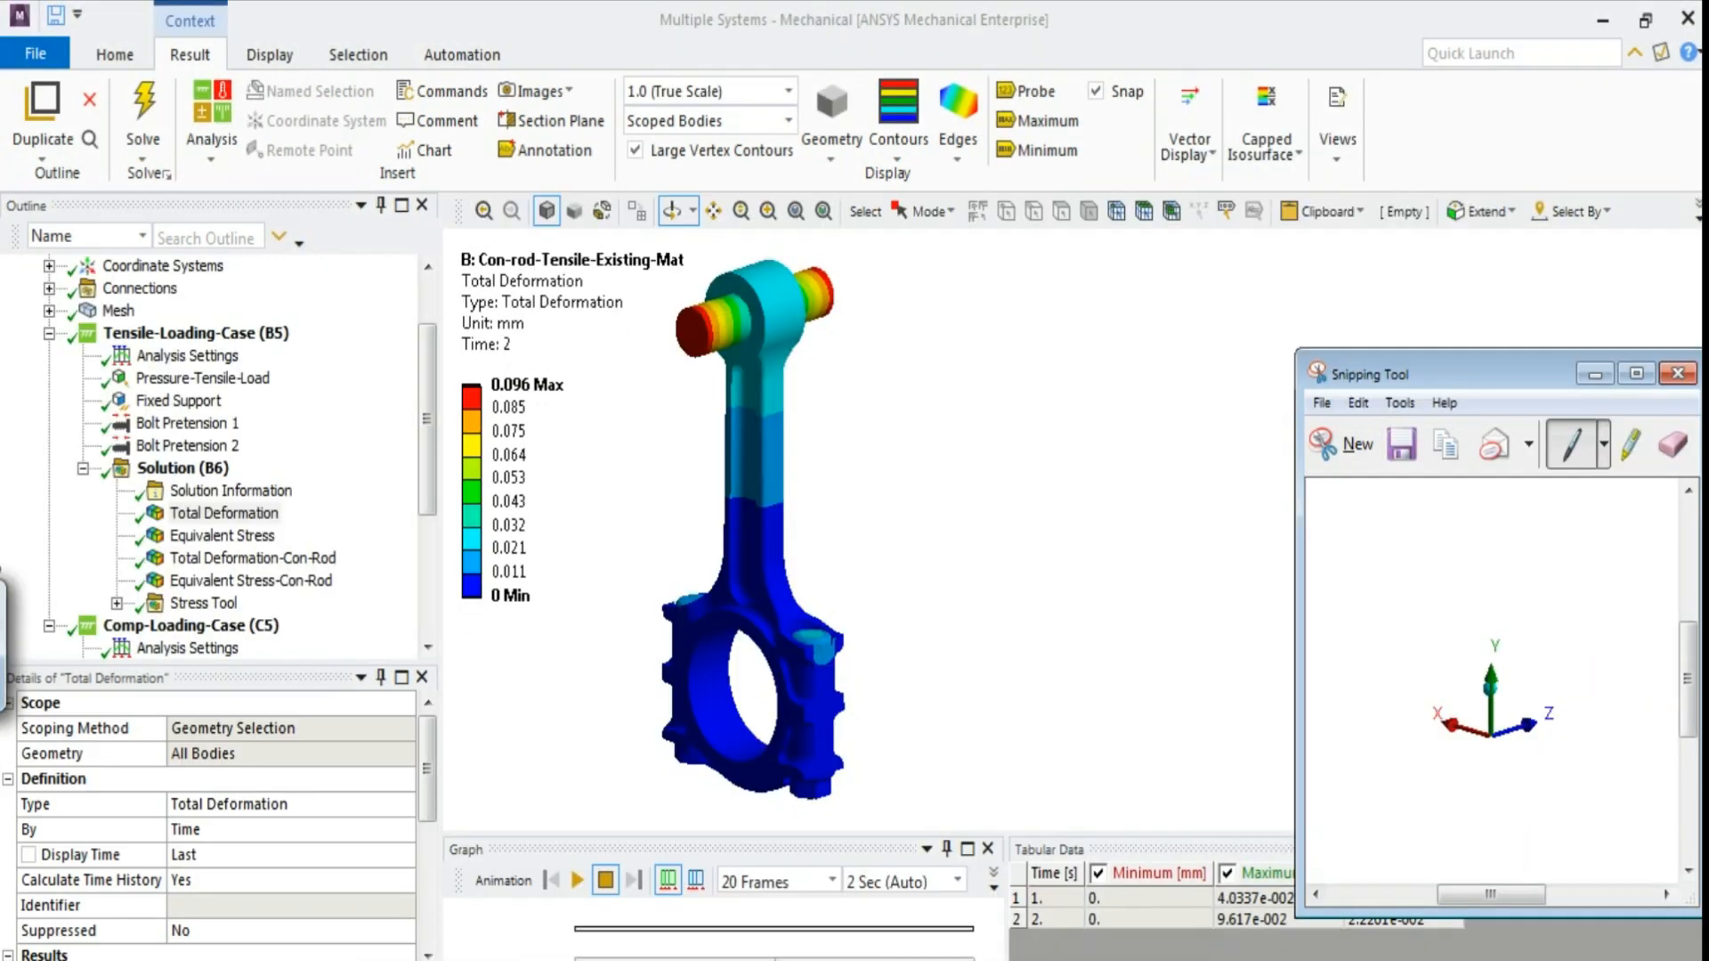
Paste the triad snip onto the Overall Displacement Plot slide in PowerPoint and place it beneath the plot's color legend.
{"action": "key", "text": "alt+Tab"}
{"action": "right_click", "coordinate": [1016, 630]}
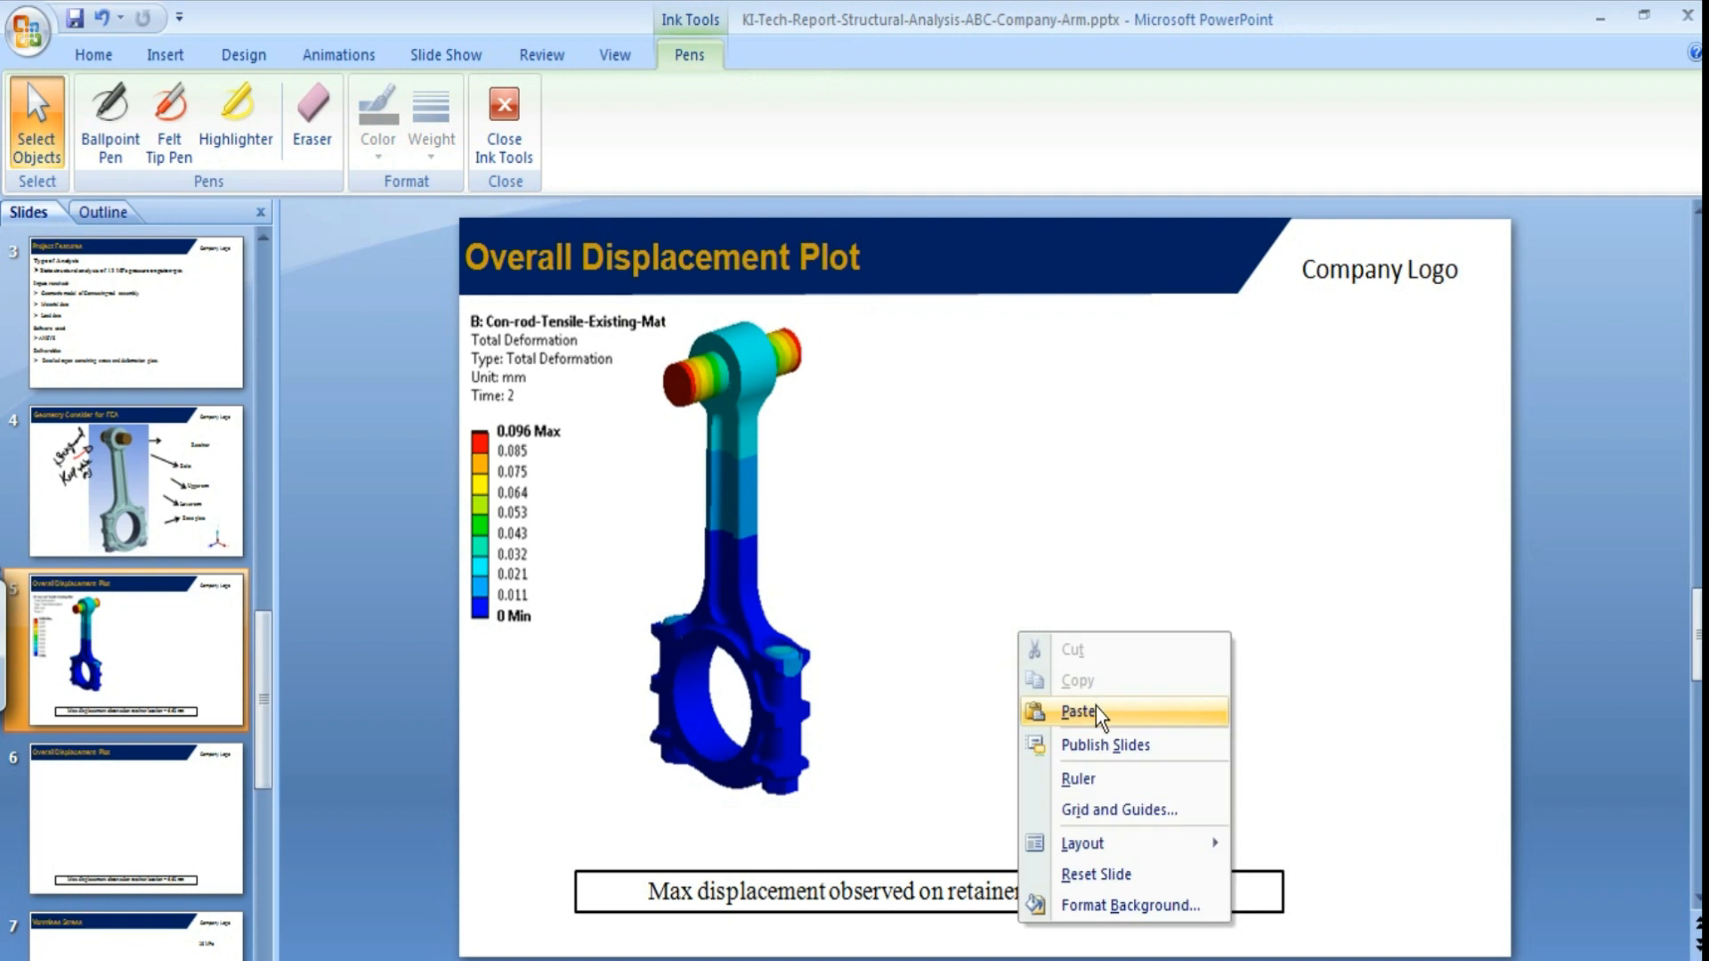
{"action": "left_click", "coordinate": [1064, 710]}
{"action": "mouse_move", "coordinate": [1032, 766]}
{"action": "left_mouse_down"}
{"action": "mouse_move", "coordinate": [760, 819]}
{"action": "mouse_move", "coordinate": [579, 796]}
{"action": "mouse_move", "coordinate": [518, 755]}
{"action": "mouse_move", "coordinate": [538, 750]}
{"action": "left_mouse_up"}
{"action": "left_click", "coordinate": [1061, 709]}
{"action": "left_click", "coordinate": [934, 793]}
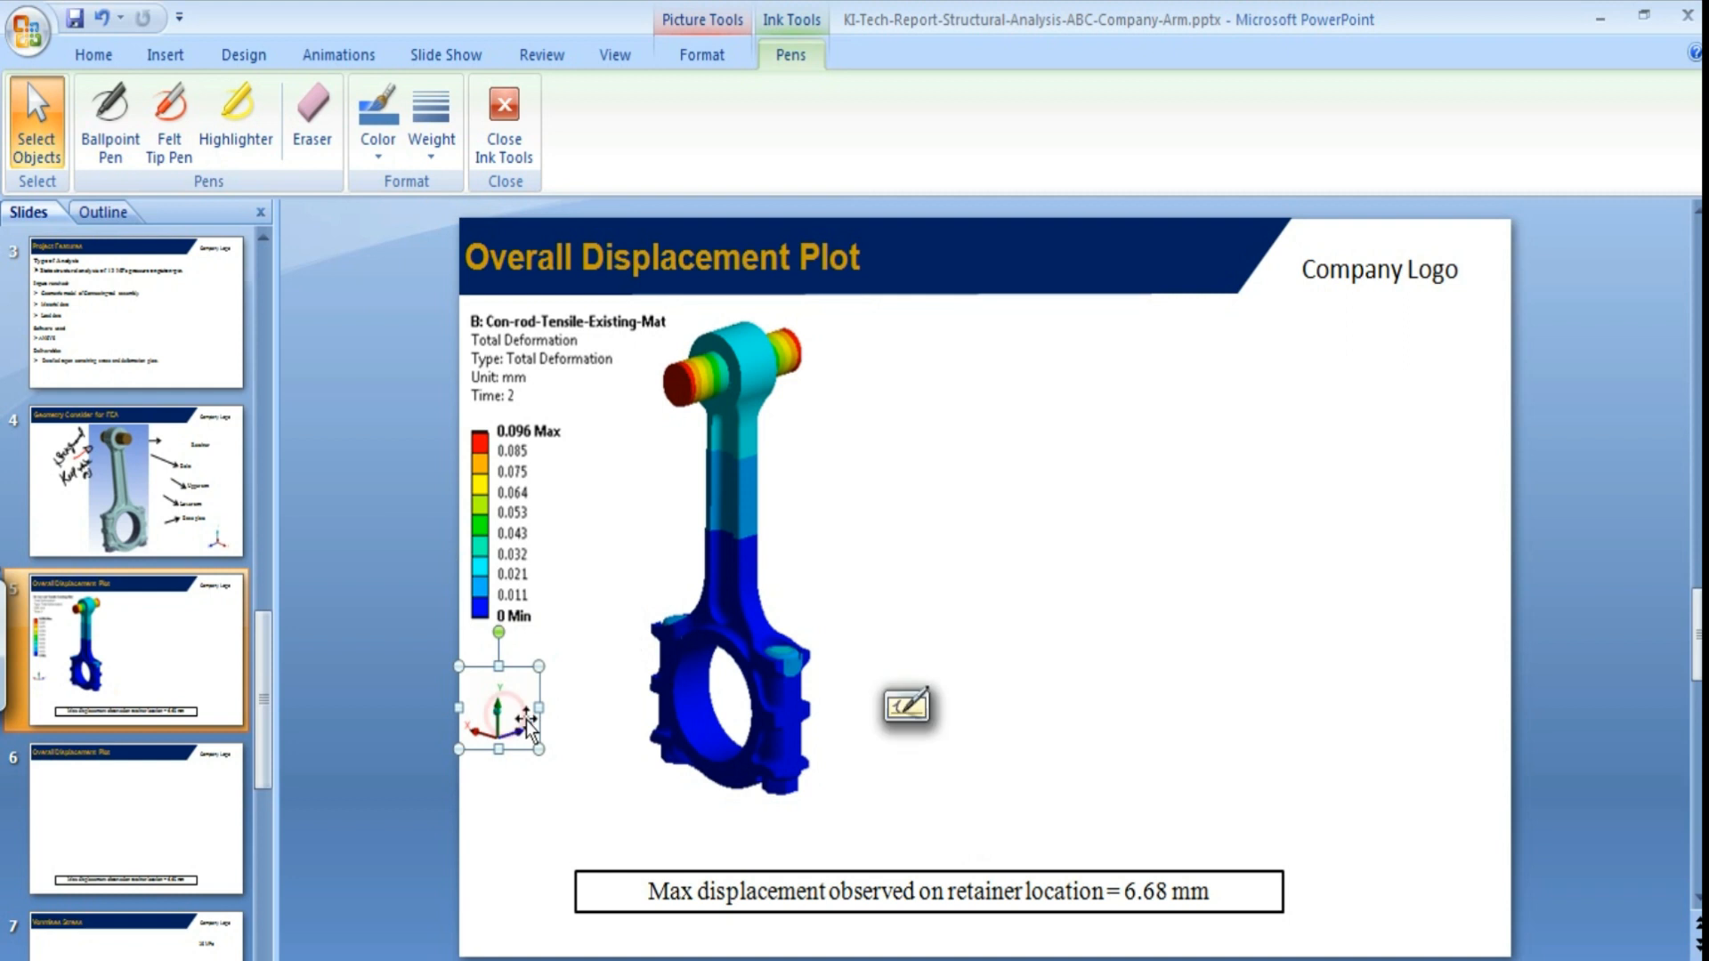
Group the triad picture with the connecting rod deformation plot on the slide.
{"action": "left_click", "coordinate": [619, 516], "text": "shift"}
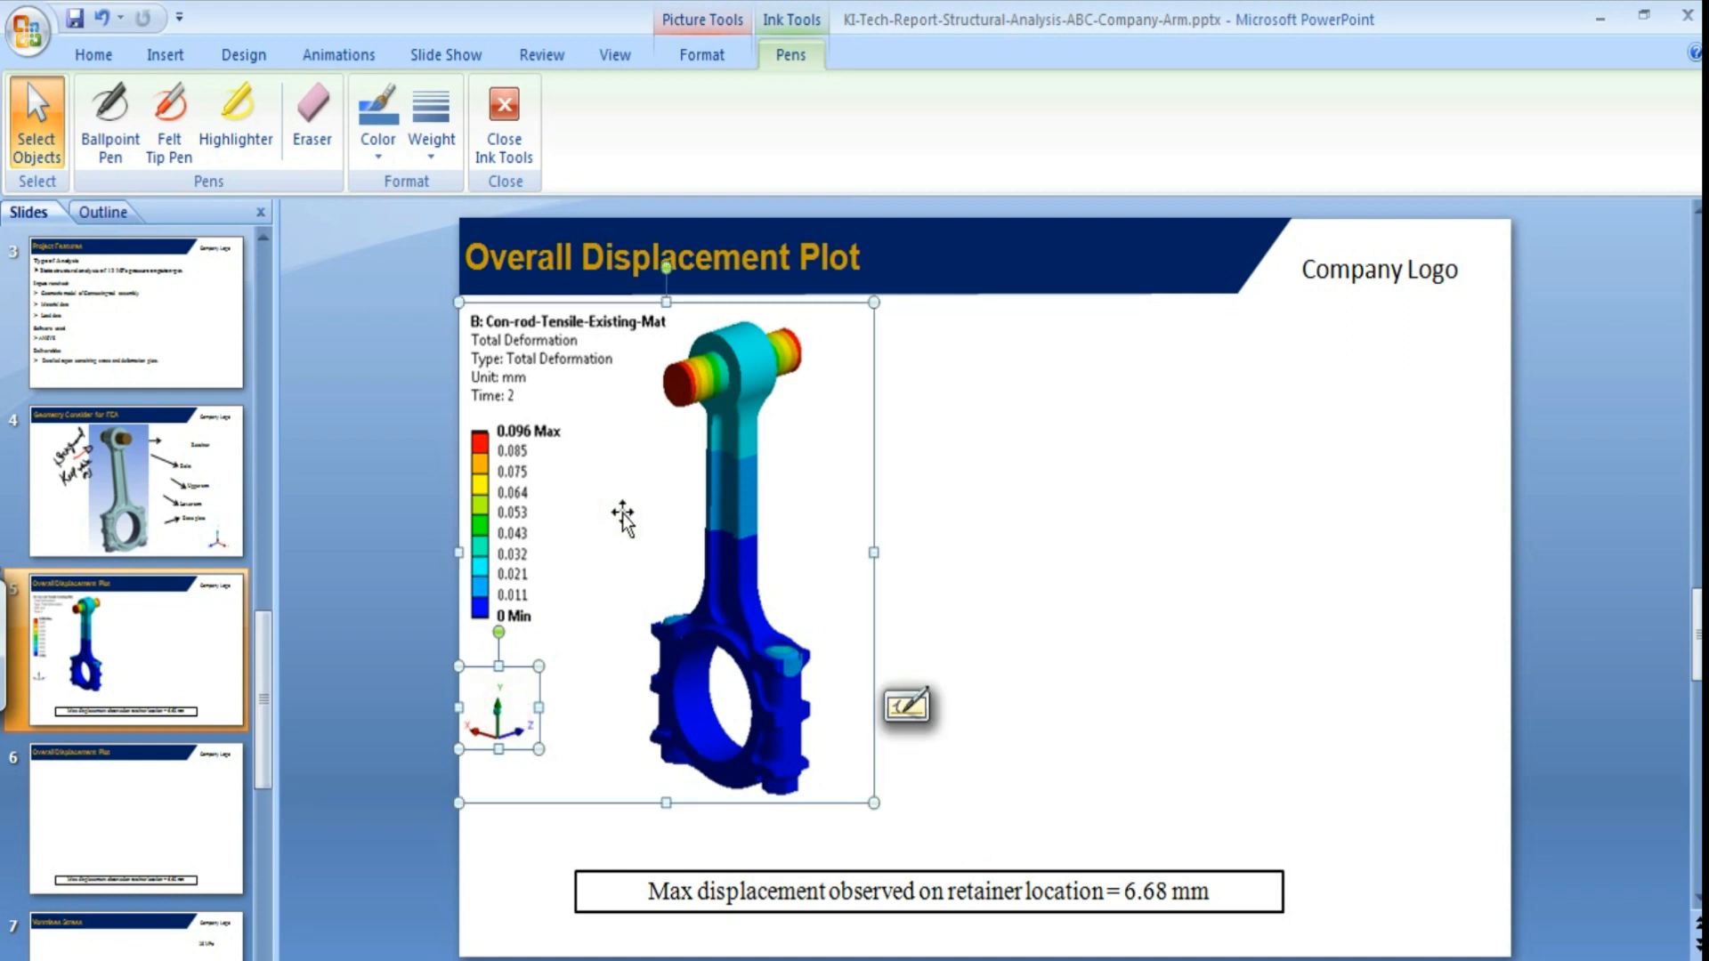
{"action": "right_click", "coordinate": [623, 511]}
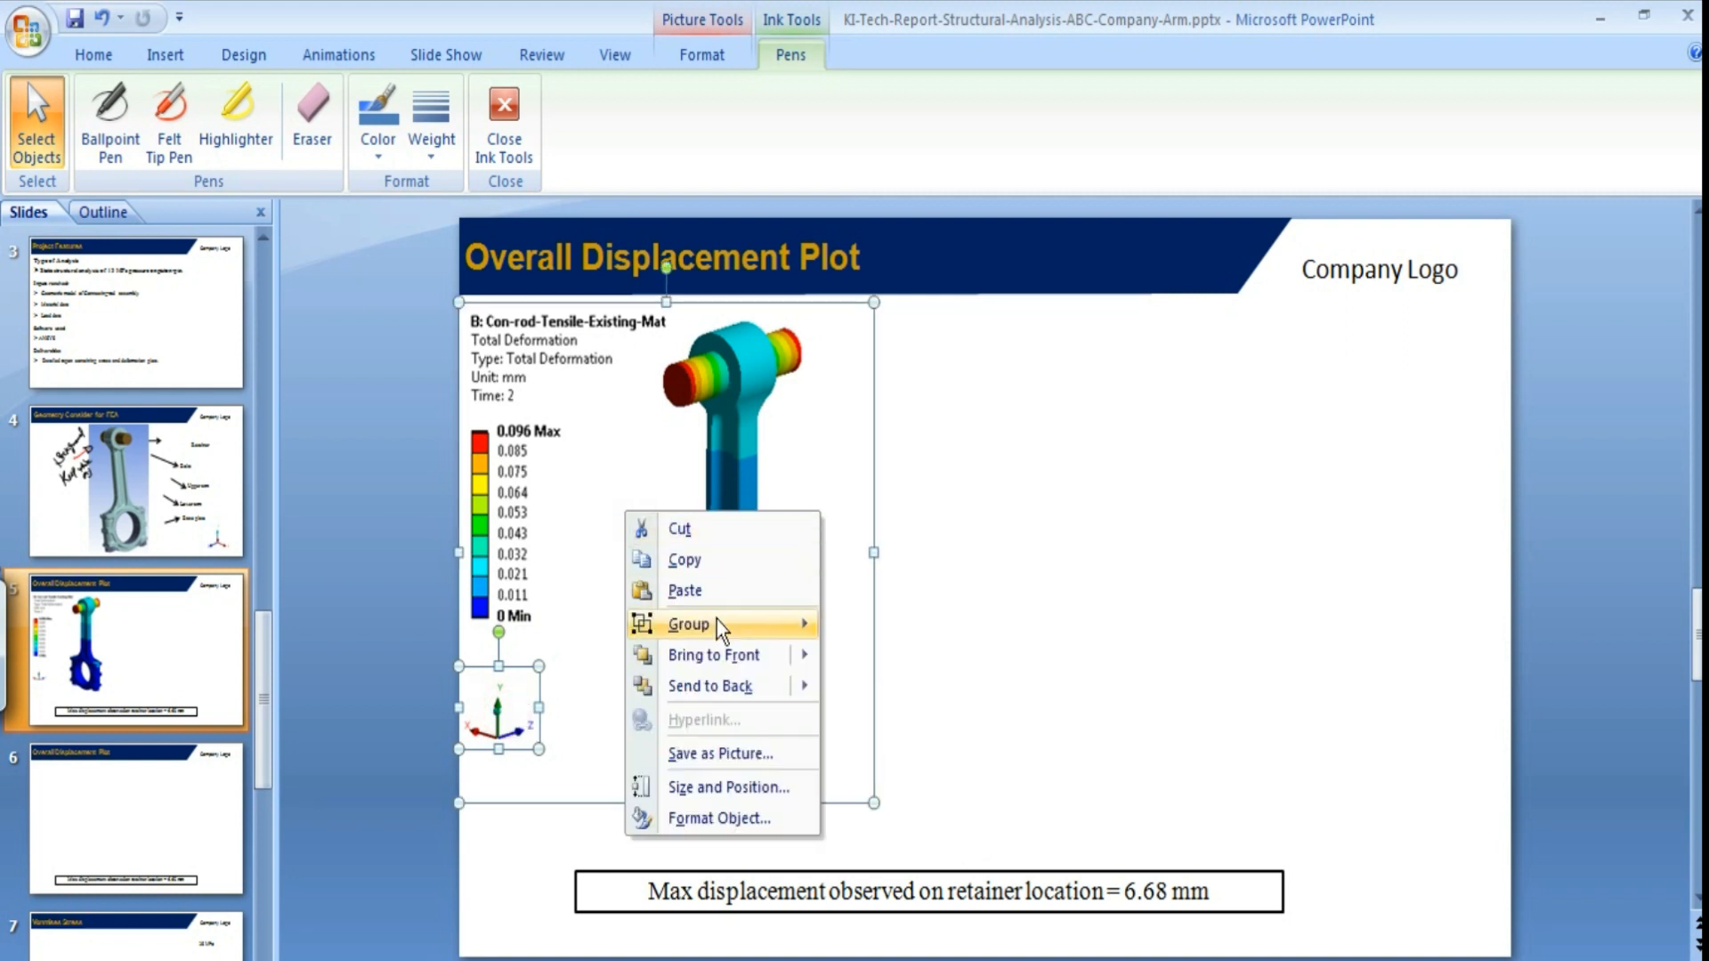
{"action": "mouse_move", "coordinate": [720, 625]}
{"action": "left_click", "coordinate": [951, 626]}
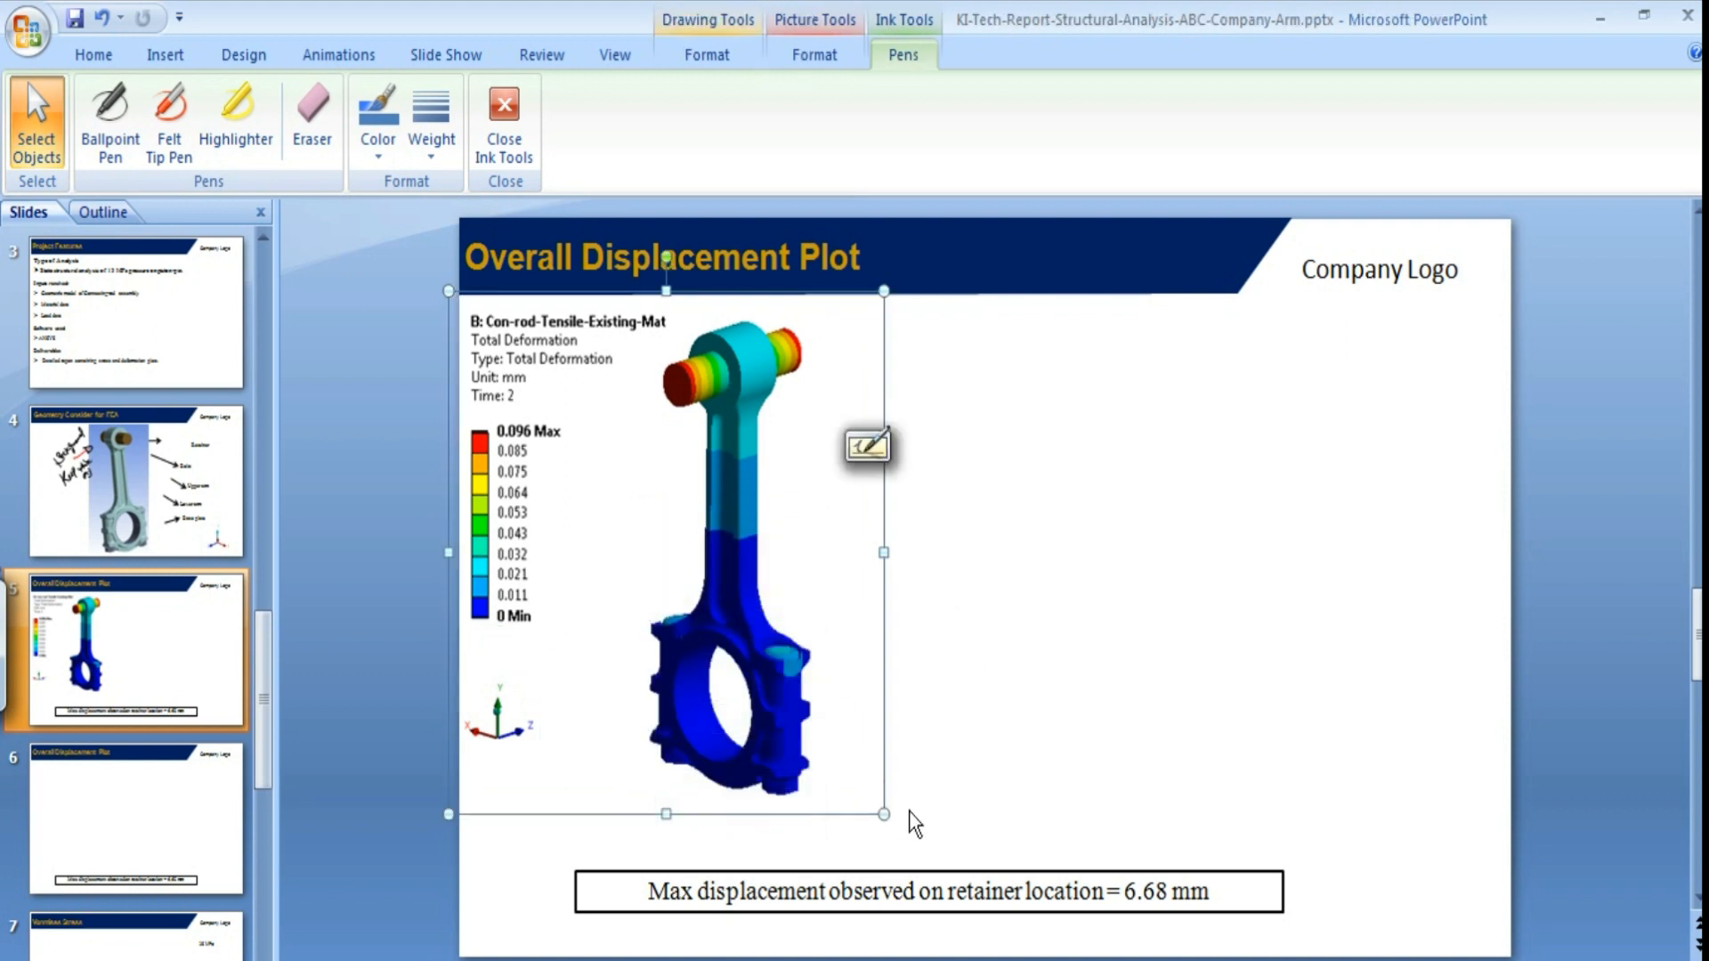
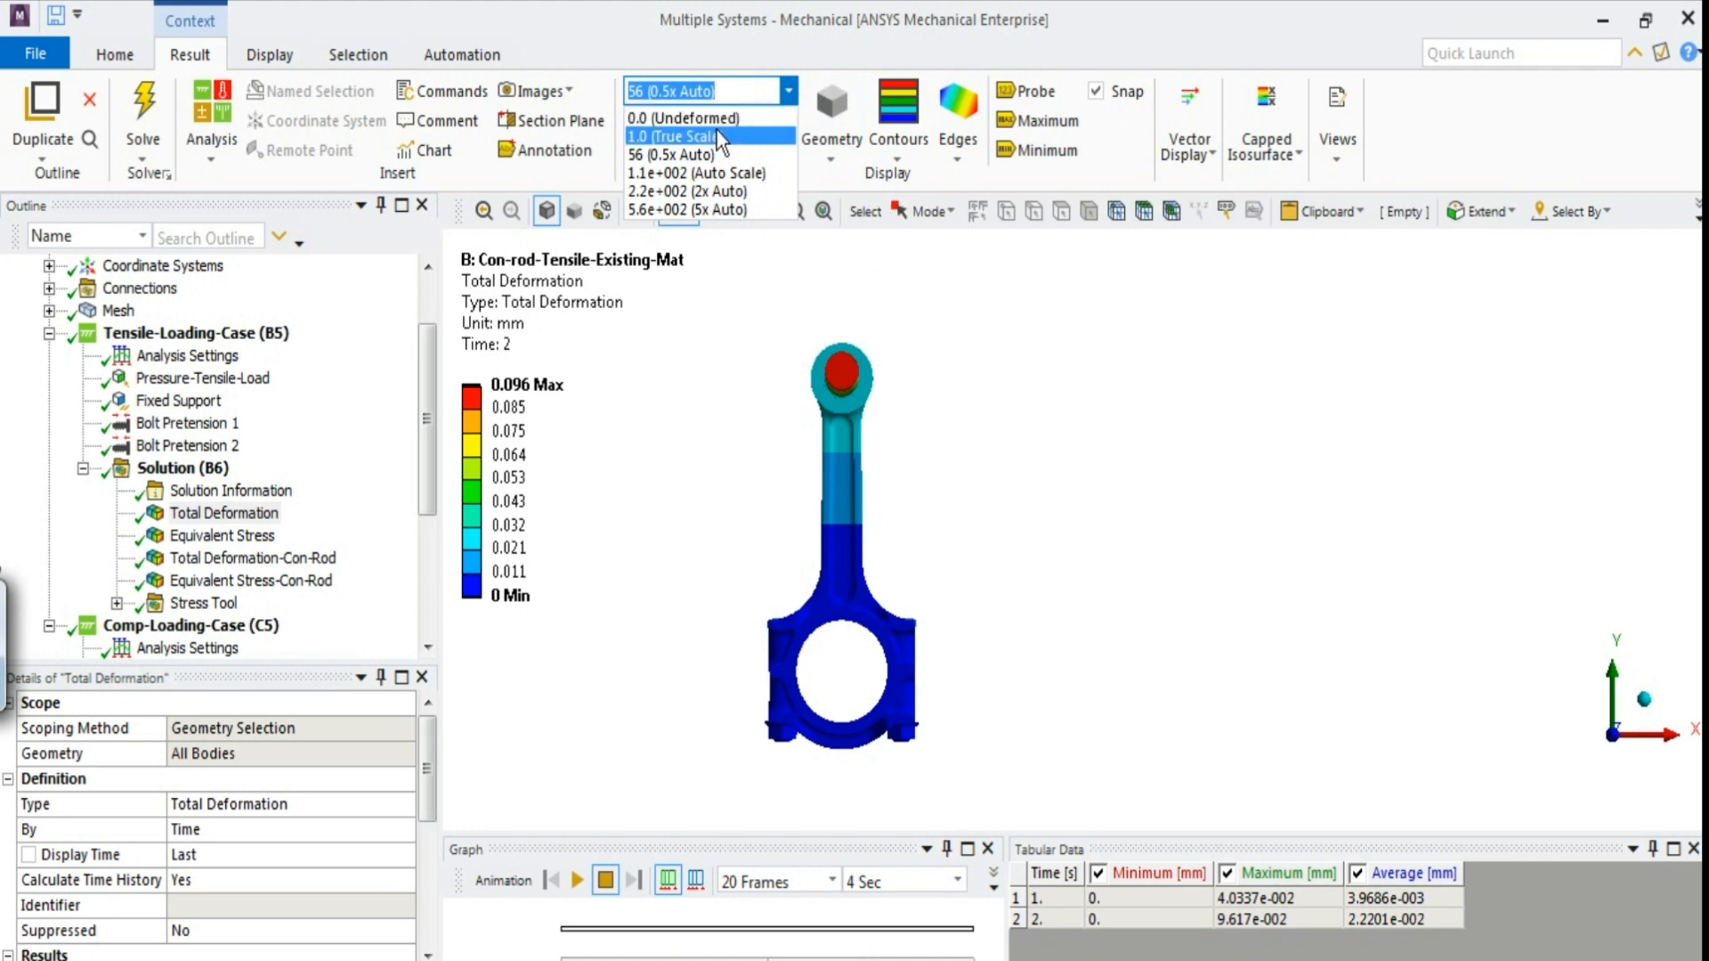
Set the deformation display scale of the Total Deformation result to 0.0 (Undeformed) in ANSYS Mechanical.
{"action": "left_click", "coordinate": [1068, 455]}
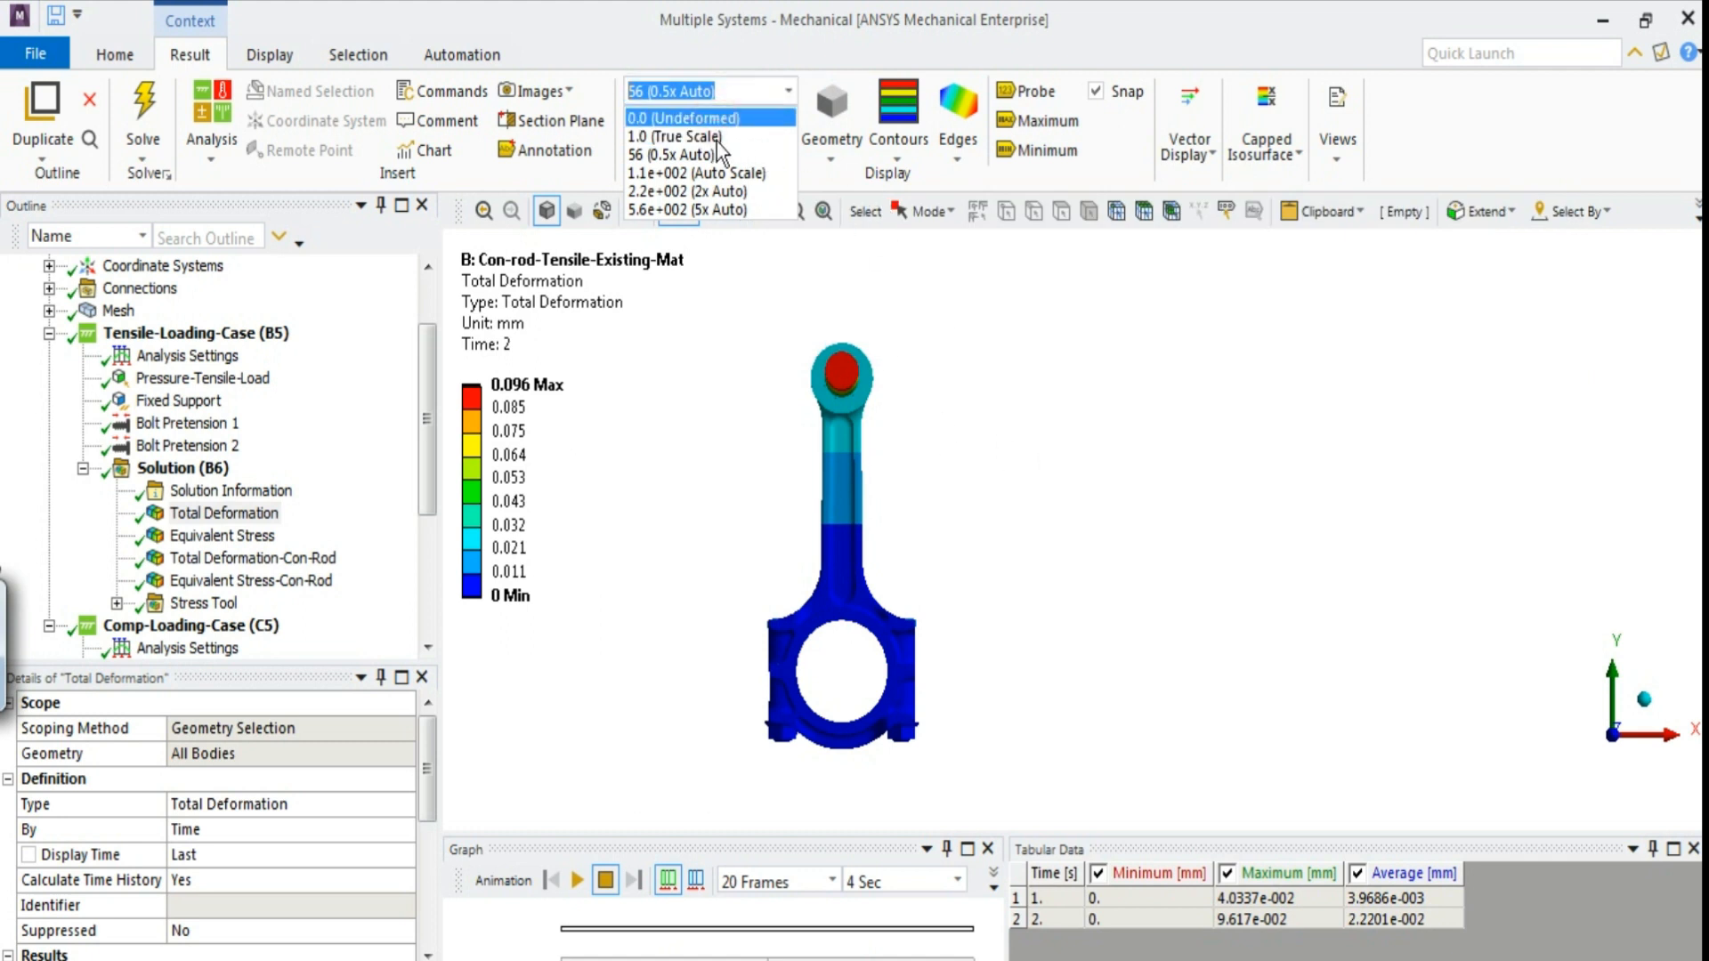
{"action": "middle_click_drag", "start_coordinate": [993, 596], "coordinate": [977, 562], "text": "ctrl"}
{"action": "scroll", "coordinate": [976, 562], "scroll_direction": "up", "scroll_amount": 1}
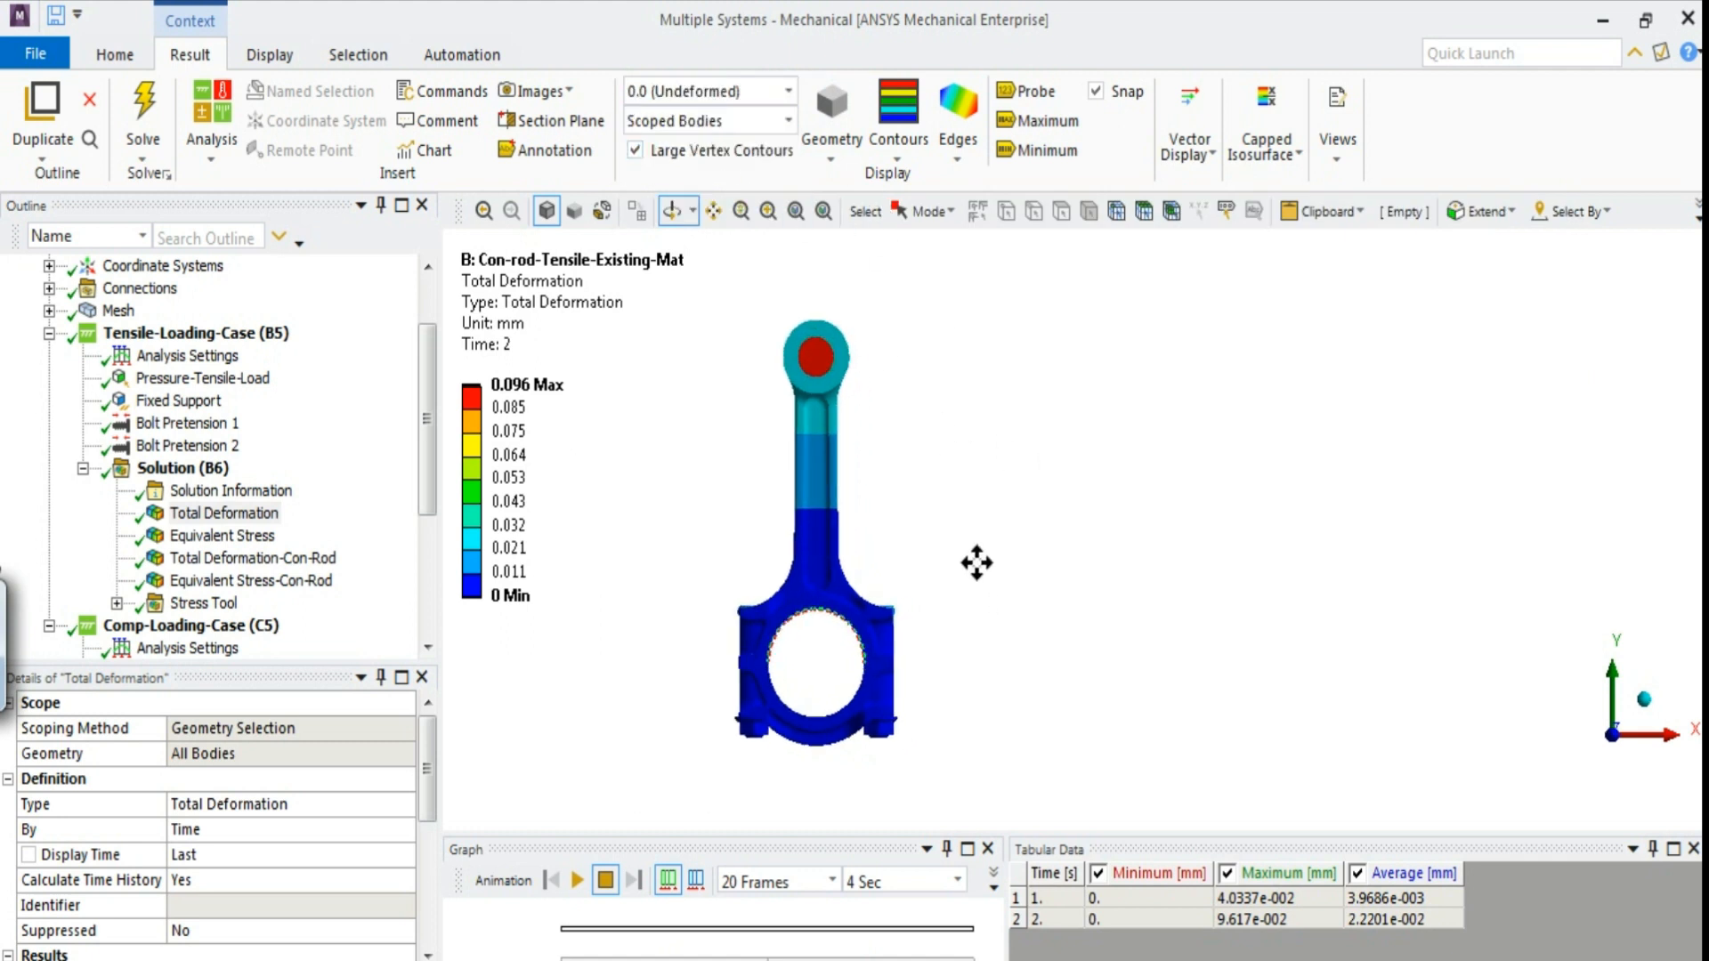
{"action": "scroll", "coordinate": [1033, 580], "scroll_direction": "up", "scroll_amount": 2}
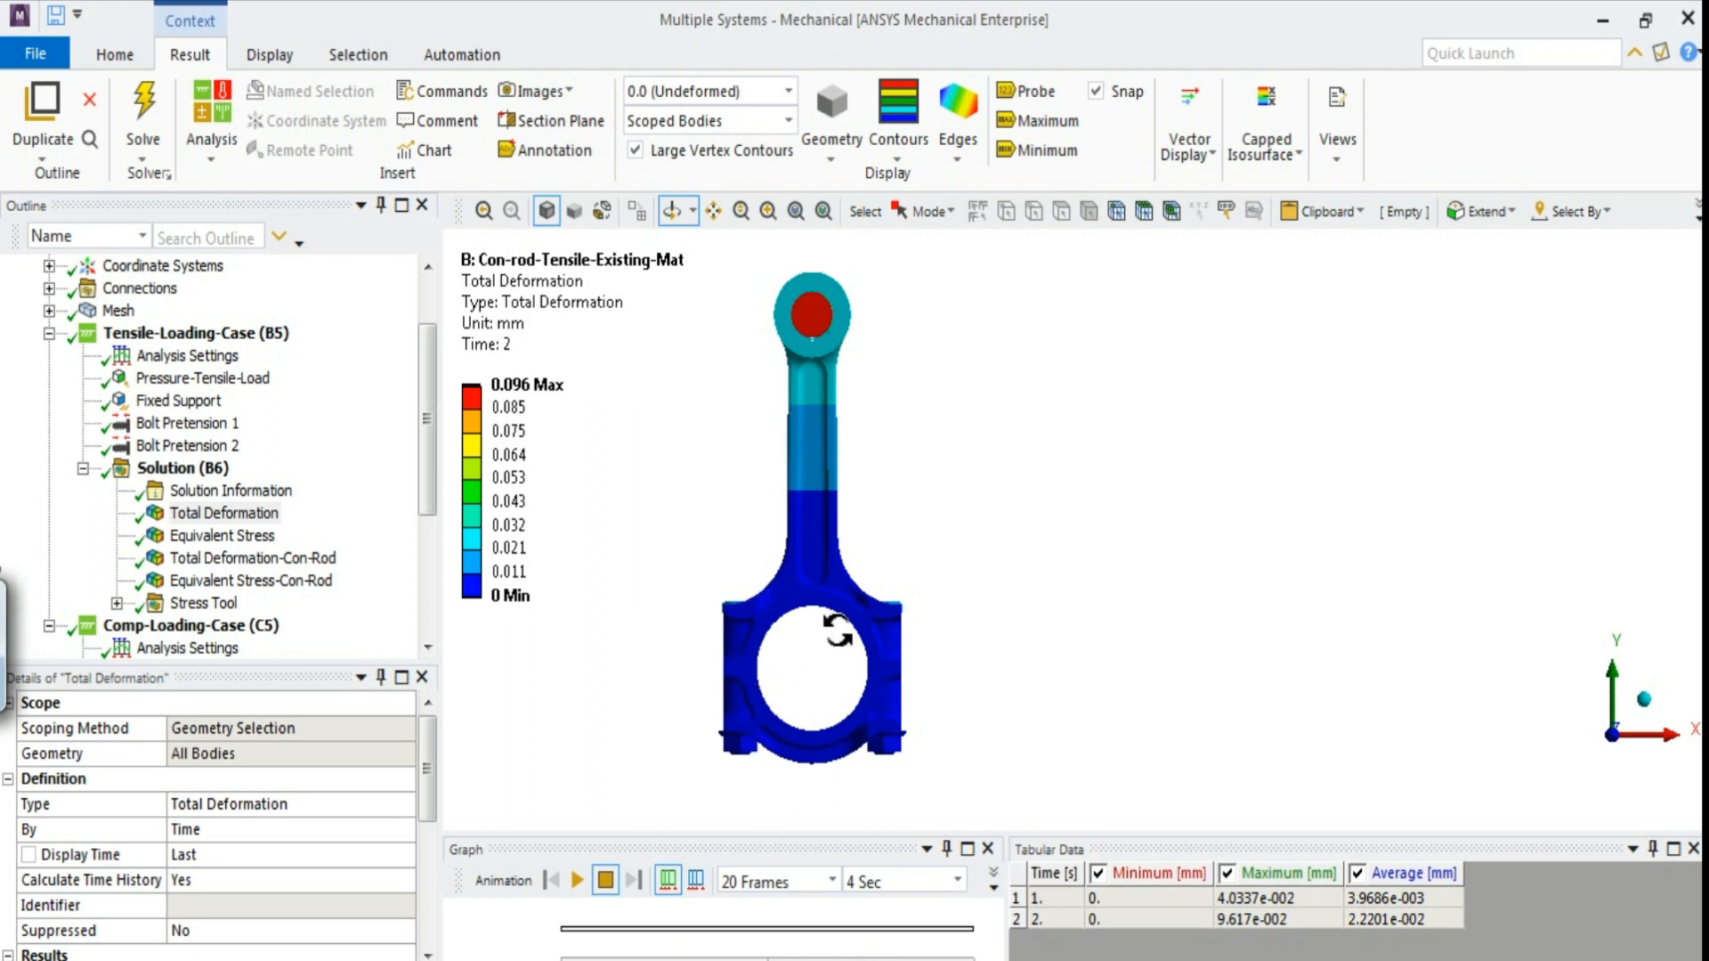
Examine the undeformed connecting rod up close at both bolt heads, along the shank and at the small end.
{"action": "scroll", "coordinate": [724, 596], "scroll_direction": "up", "scroll_amount": 5}
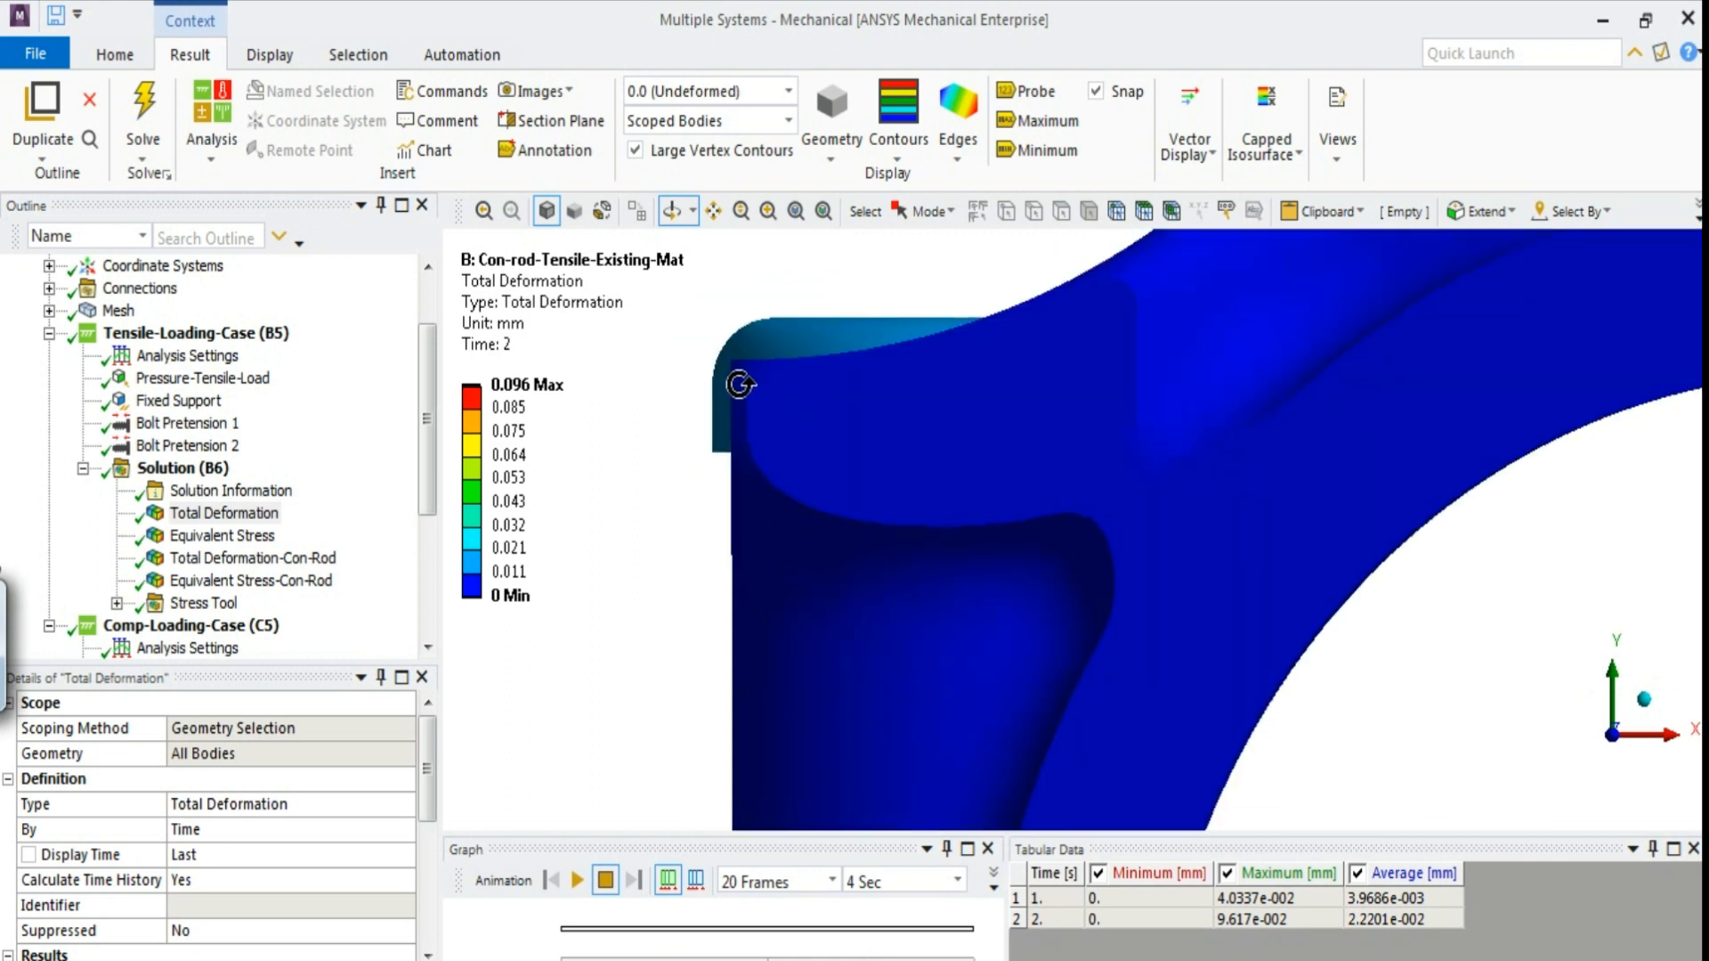
{"action": "scroll", "coordinate": [756, 401], "scroll_direction": "down", "scroll_amount": 8}
{"action": "right_click_drag", "start_coordinate": [1350, 484], "coordinate": [1305, 538]}
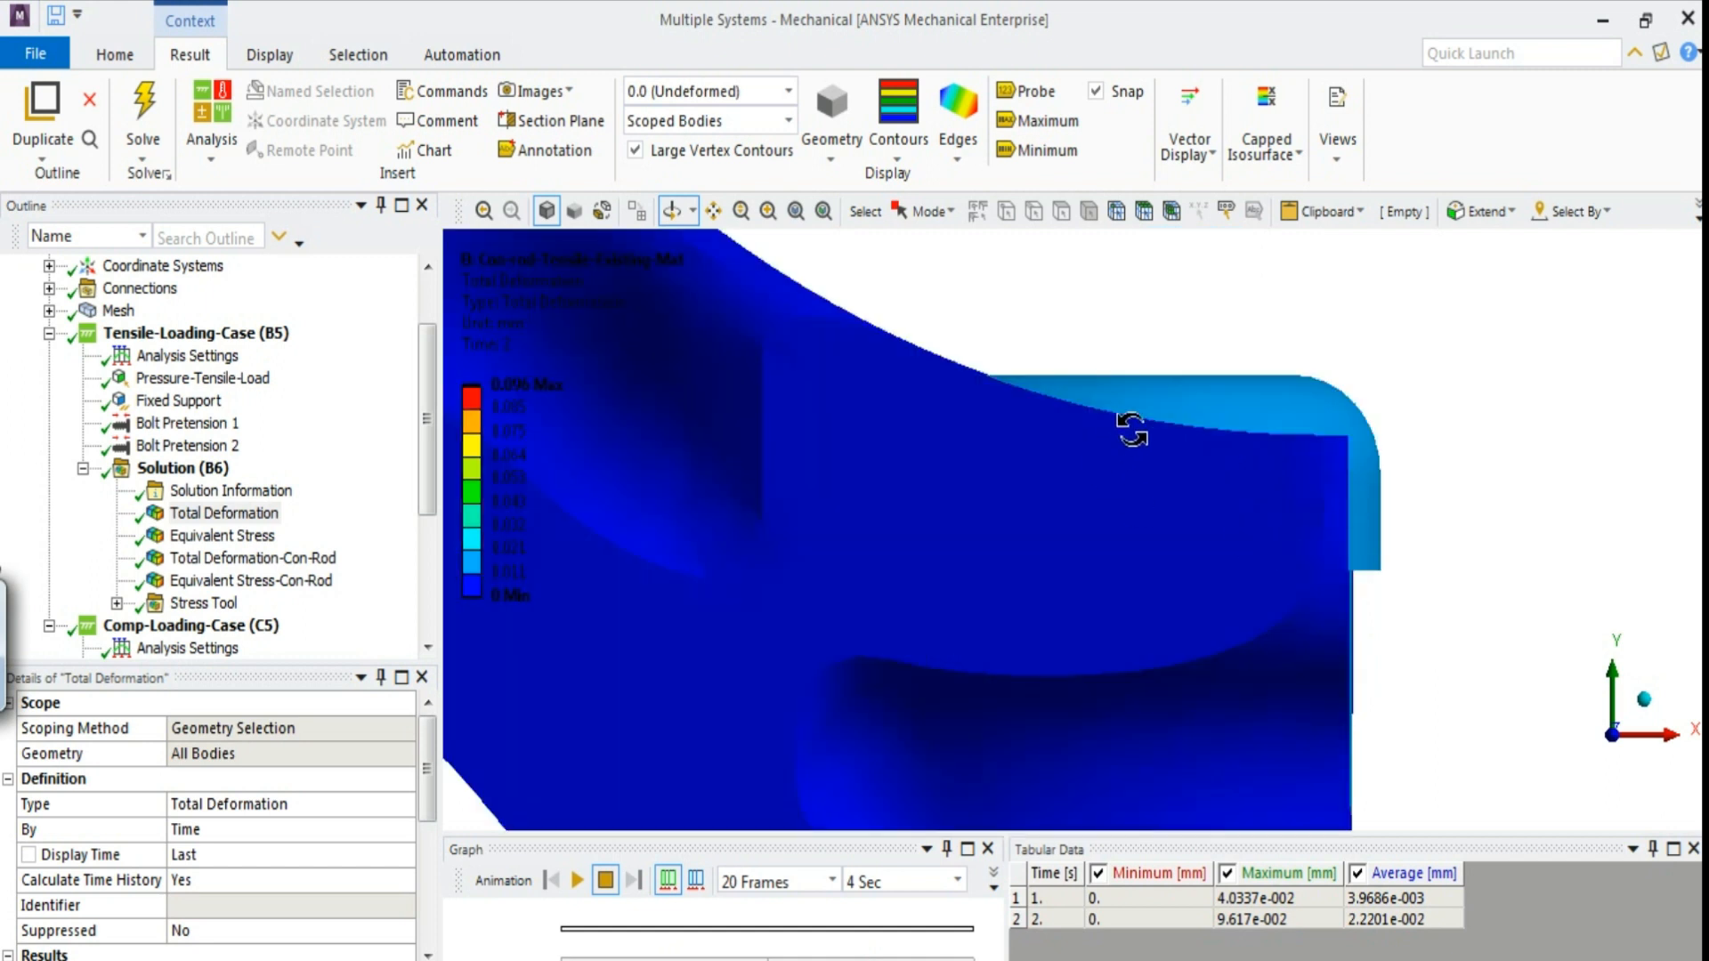
{"action": "scroll", "coordinate": [1132, 430], "scroll_direction": "down", "scroll_amount": 10}
{"action": "right_click_drag", "start_coordinate": [1006, 331], "coordinate": [1062, 475]}
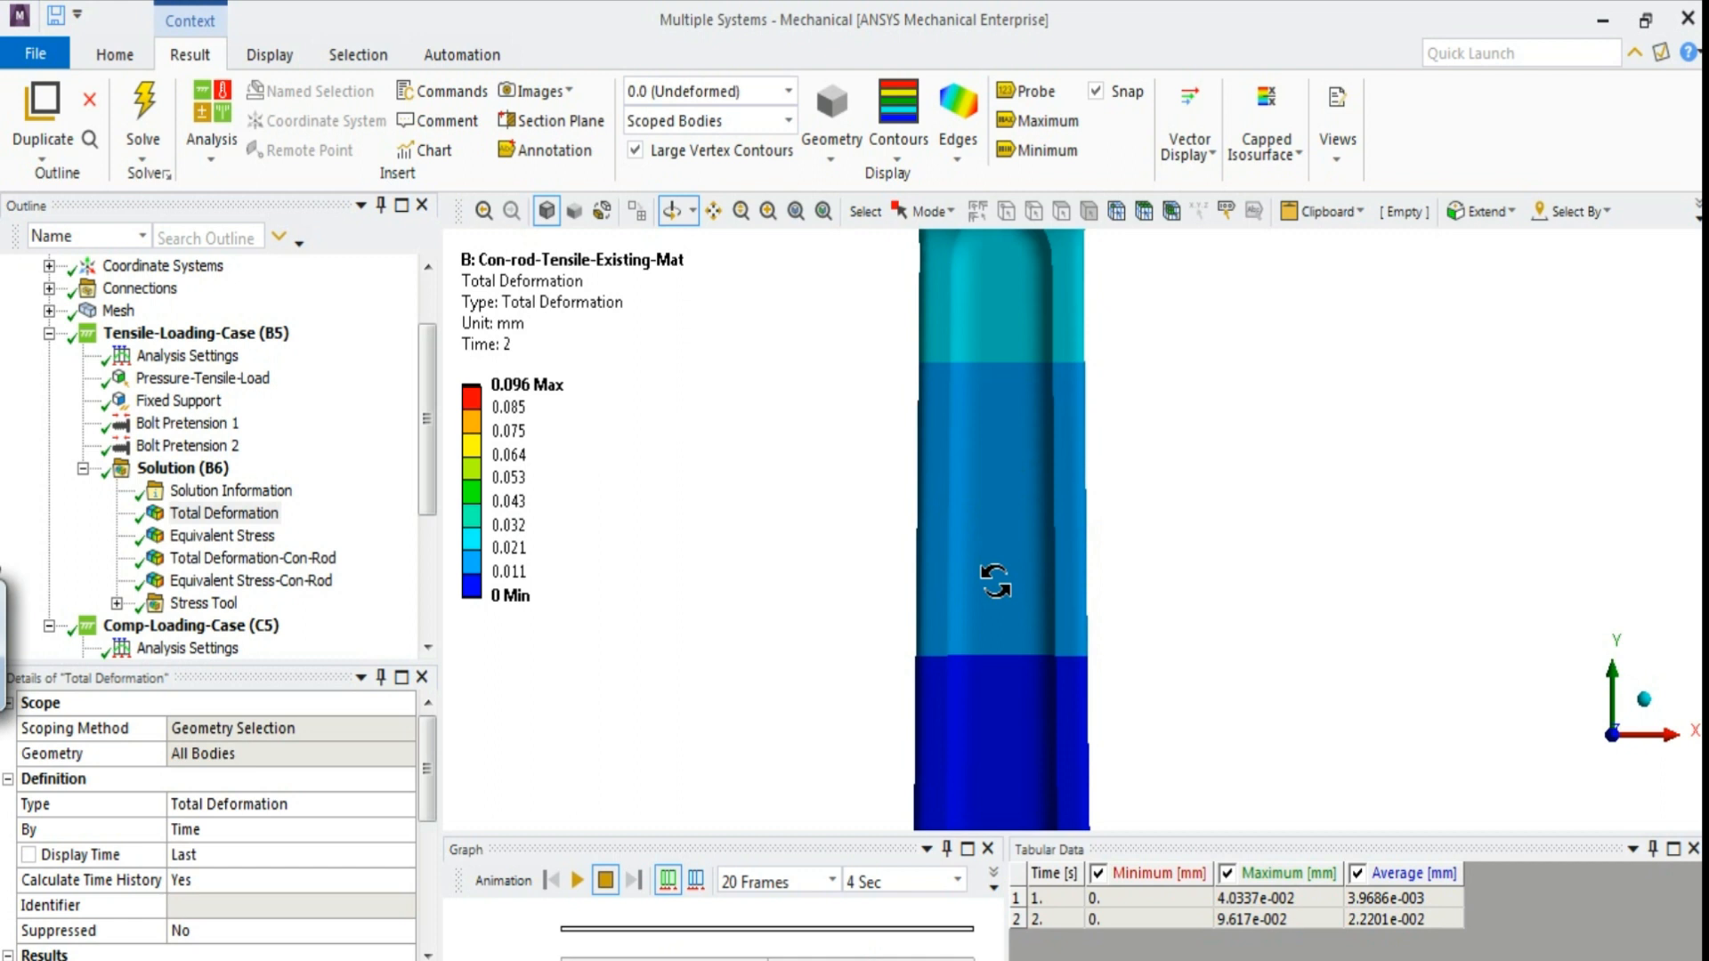
{"action": "scroll", "coordinate": [980, 485], "scroll_direction": "down", "scroll_amount": 5}
{"action": "right_click_drag", "start_coordinate": [963, 351], "coordinate": [1134, 478]}
{"action": "scroll", "coordinate": [1048, 295], "scroll_direction": "down", "scroll_amount": 1}
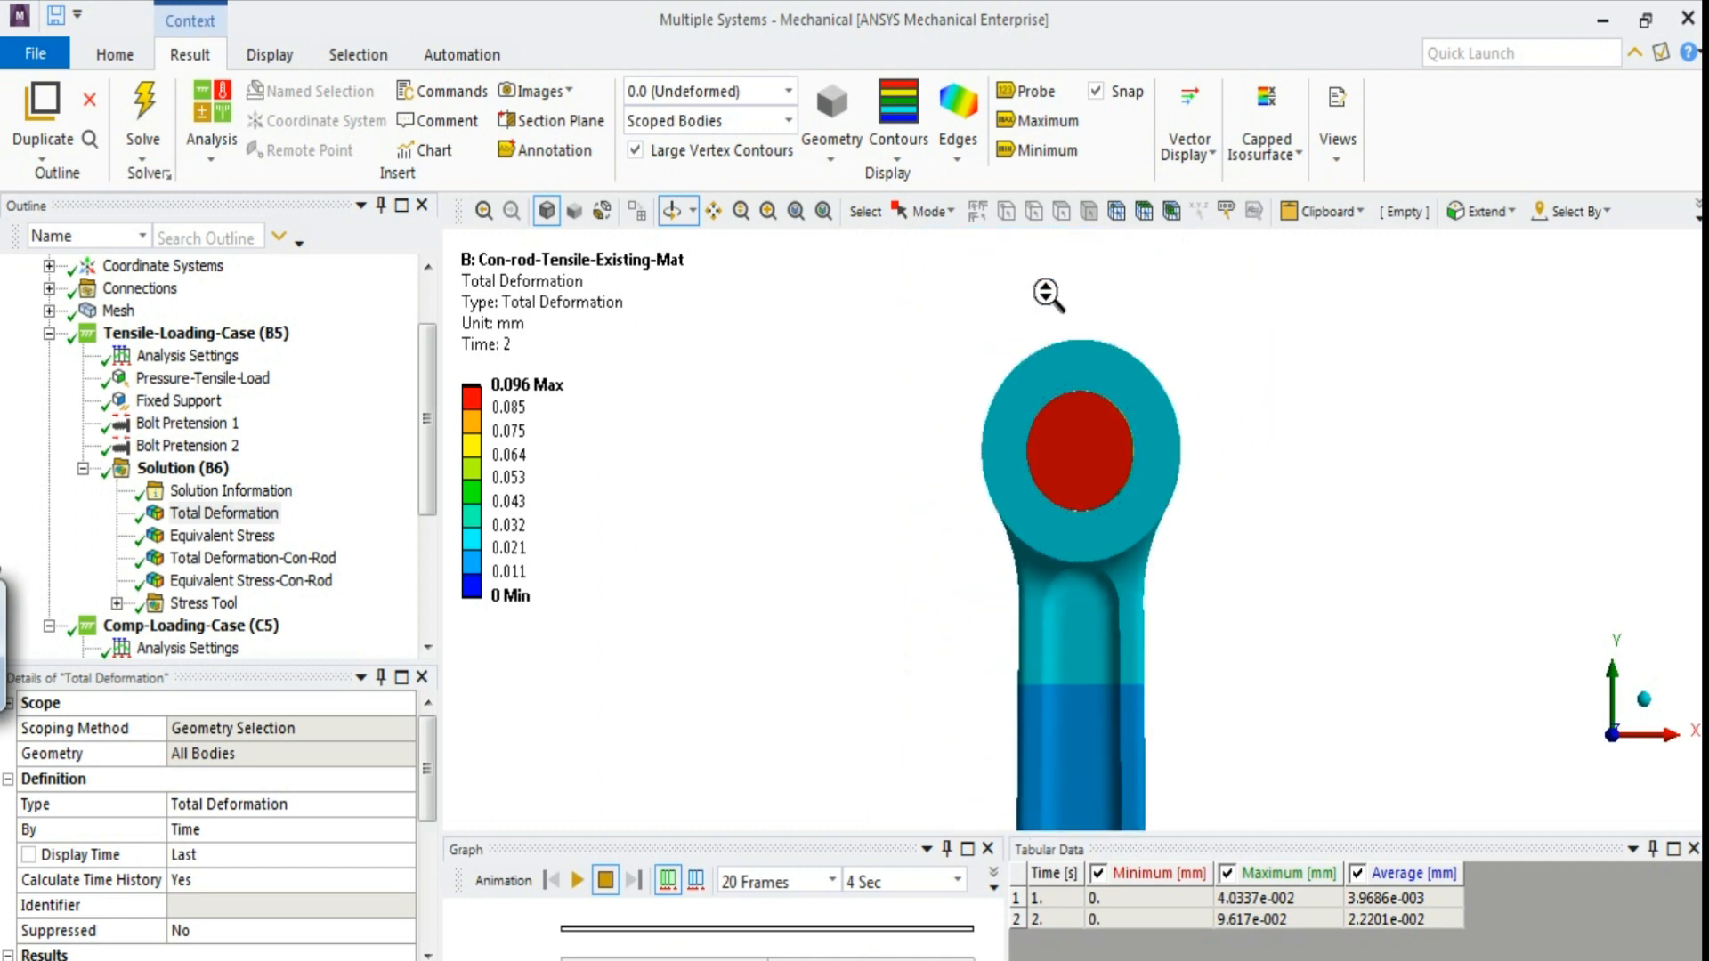
{"action": "scroll", "coordinate": [1049, 287], "scroll_direction": "down", "scroll_amount": 5}
{"action": "middle_click_drag", "start_coordinate": [1151, 611], "coordinate": [882, 407], "text": "ctrl"}
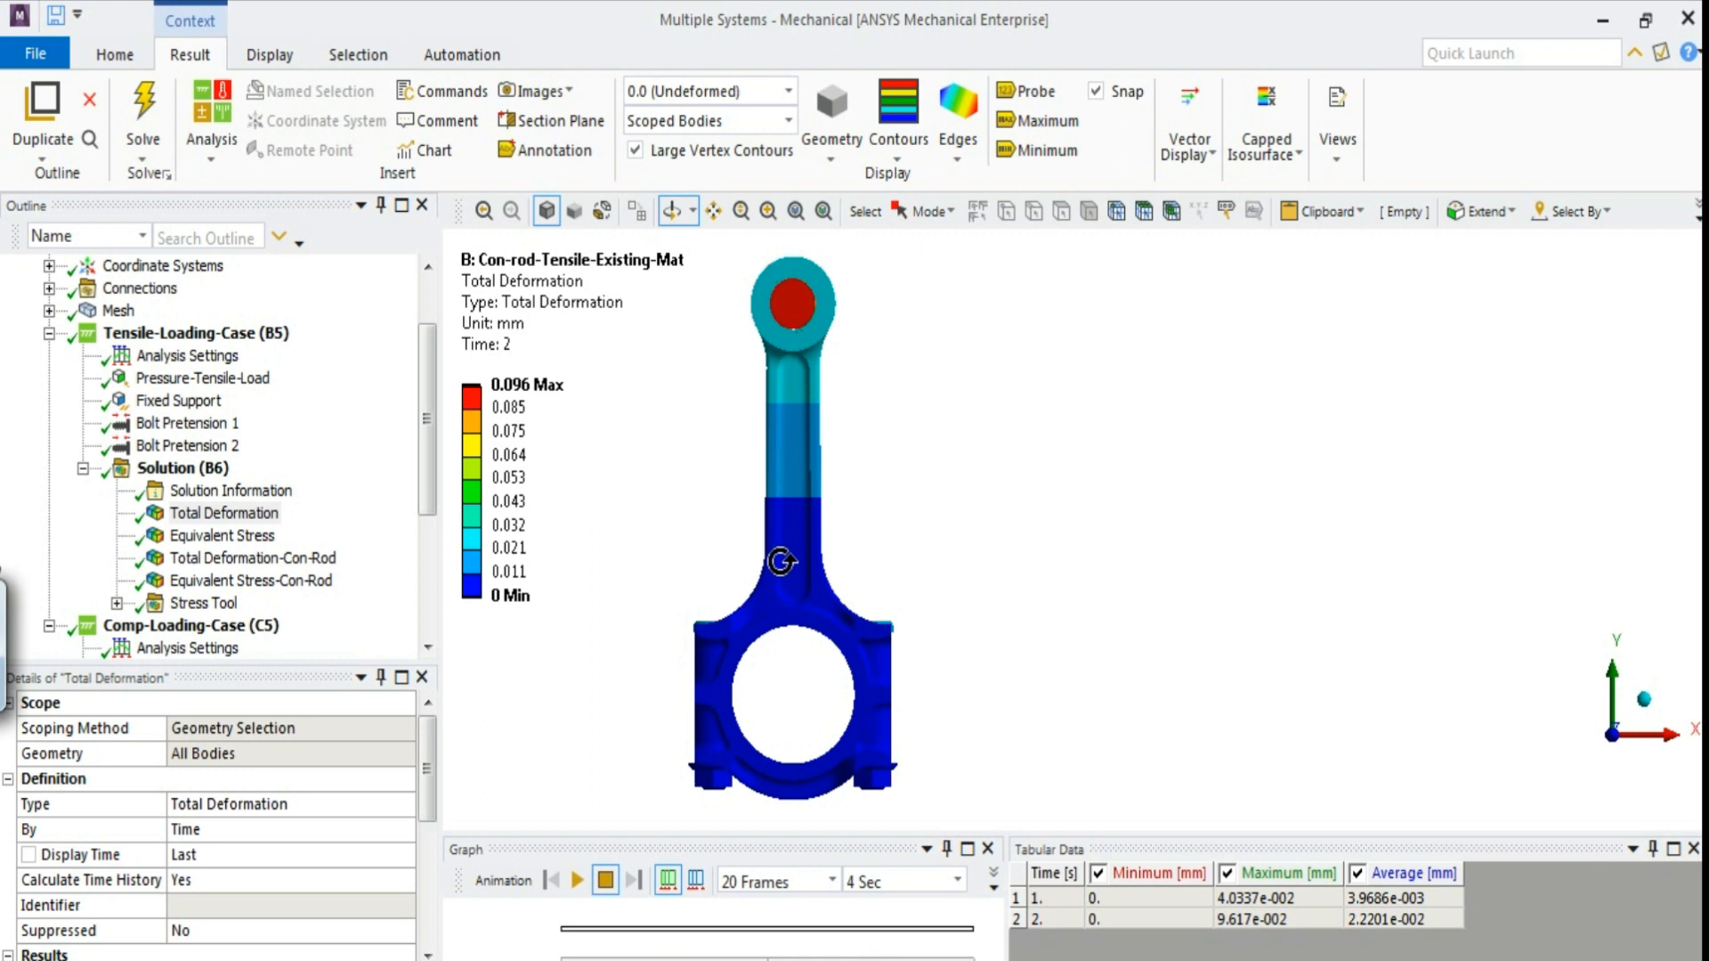
Turn the connecting rod to an angled view and set its deformation scale to 56 (0.5x Auto).
{"action": "left_click_drag", "start_coordinate": [806, 567], "coordinate": [927, 585]}
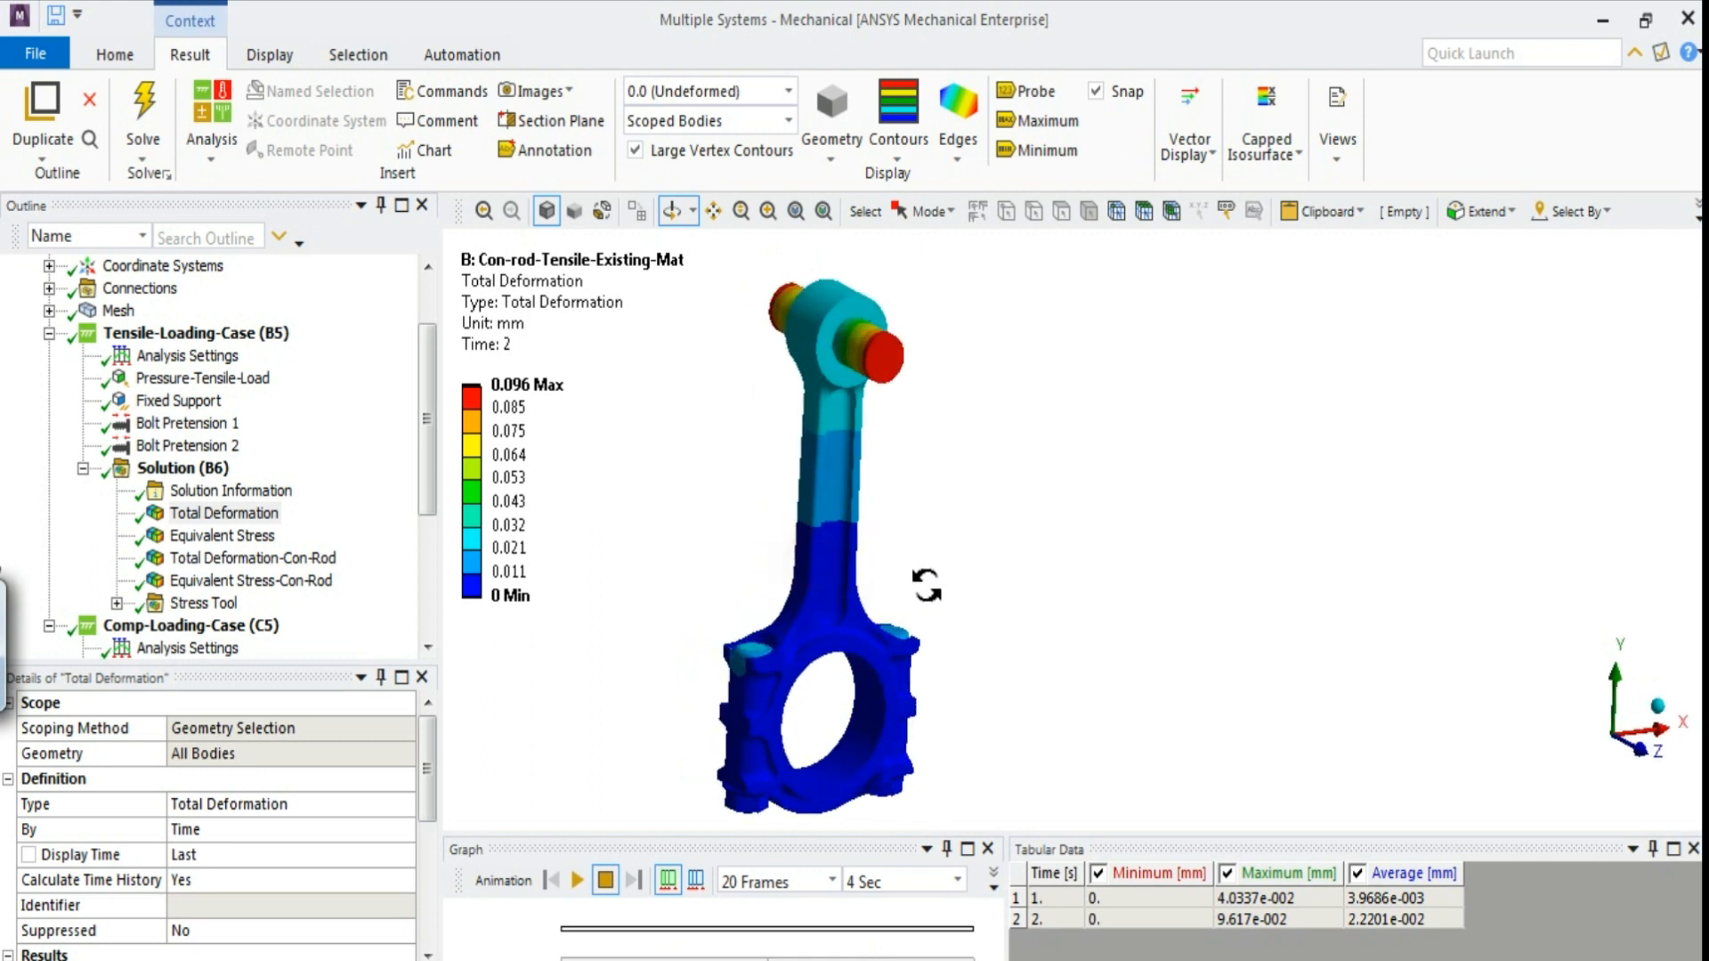
{"action": "left_click_drag", "start_coordinate": [901, 659], "coordinate": [917, 557]}
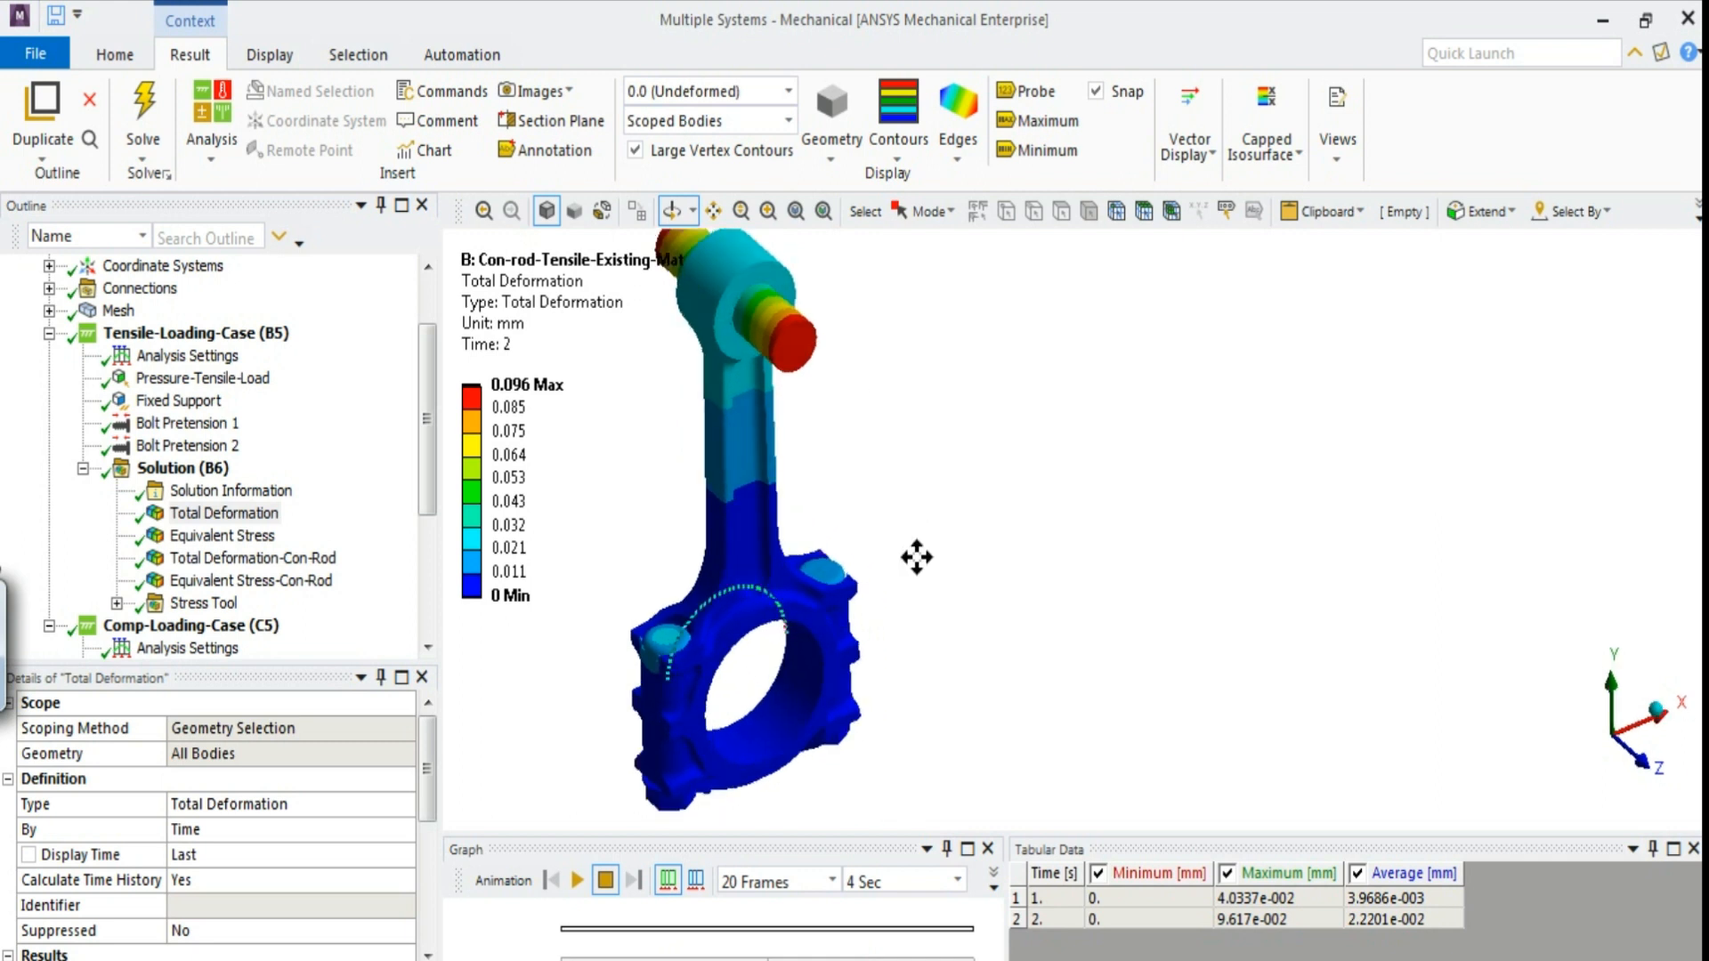
{"action": "left_click", "coordinate": [787, 91]}
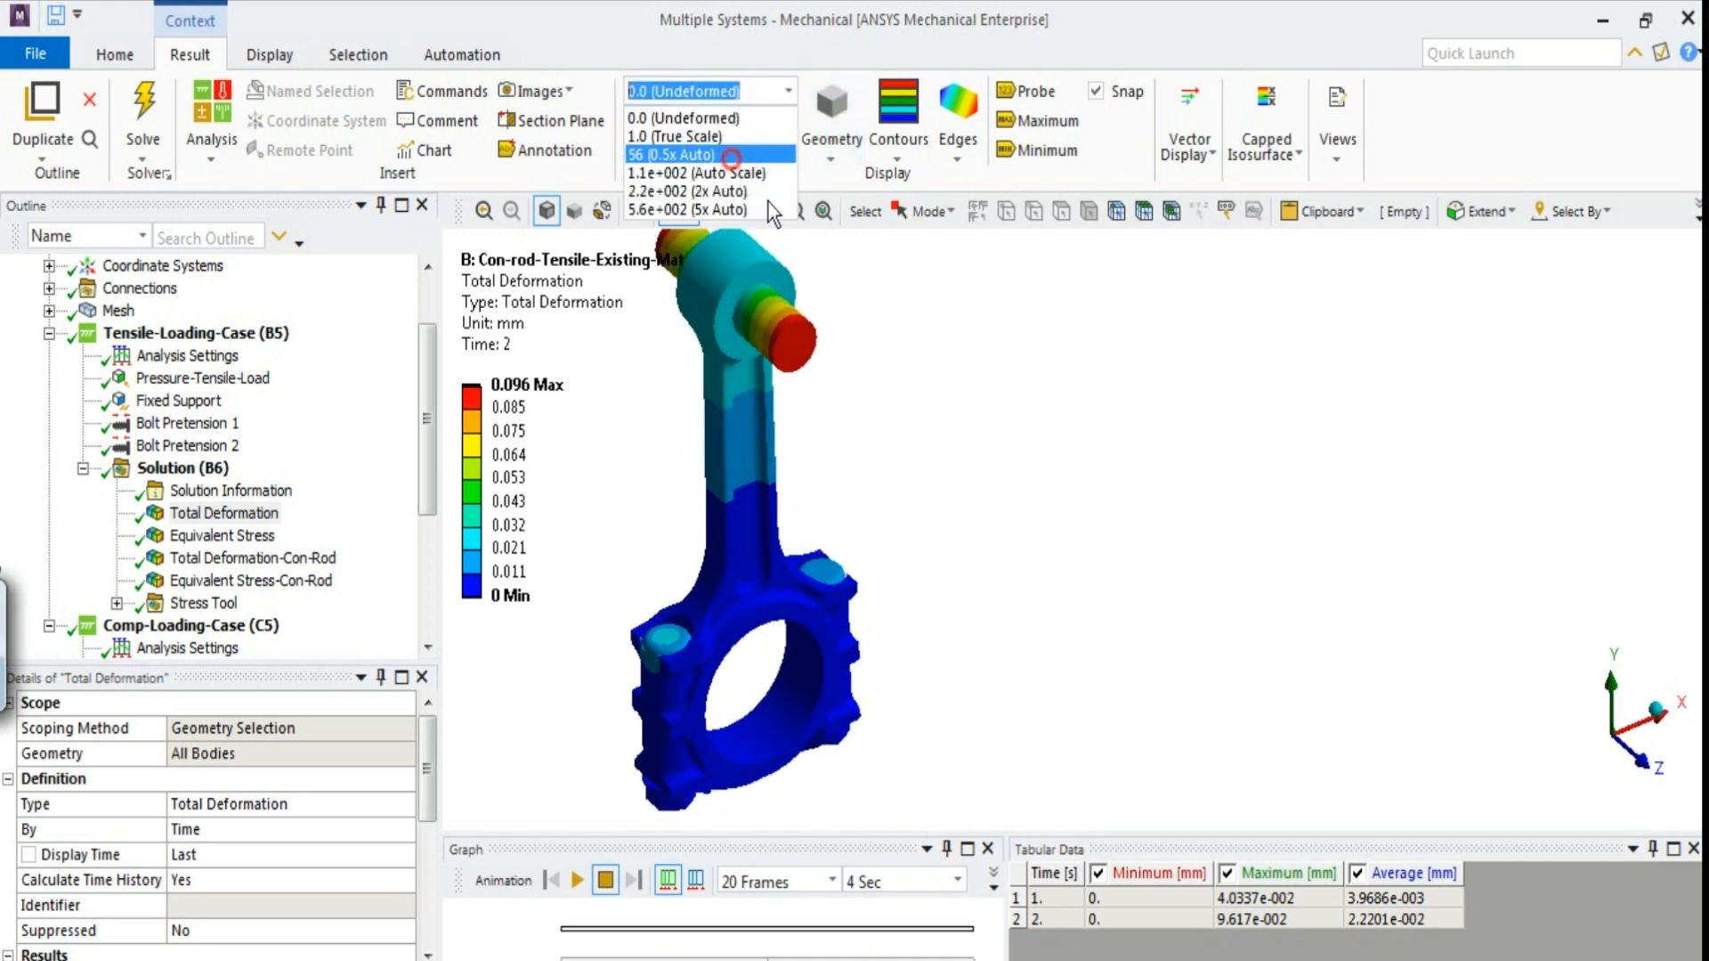
{"action": "left_click", "coordinate": [686, 150]}
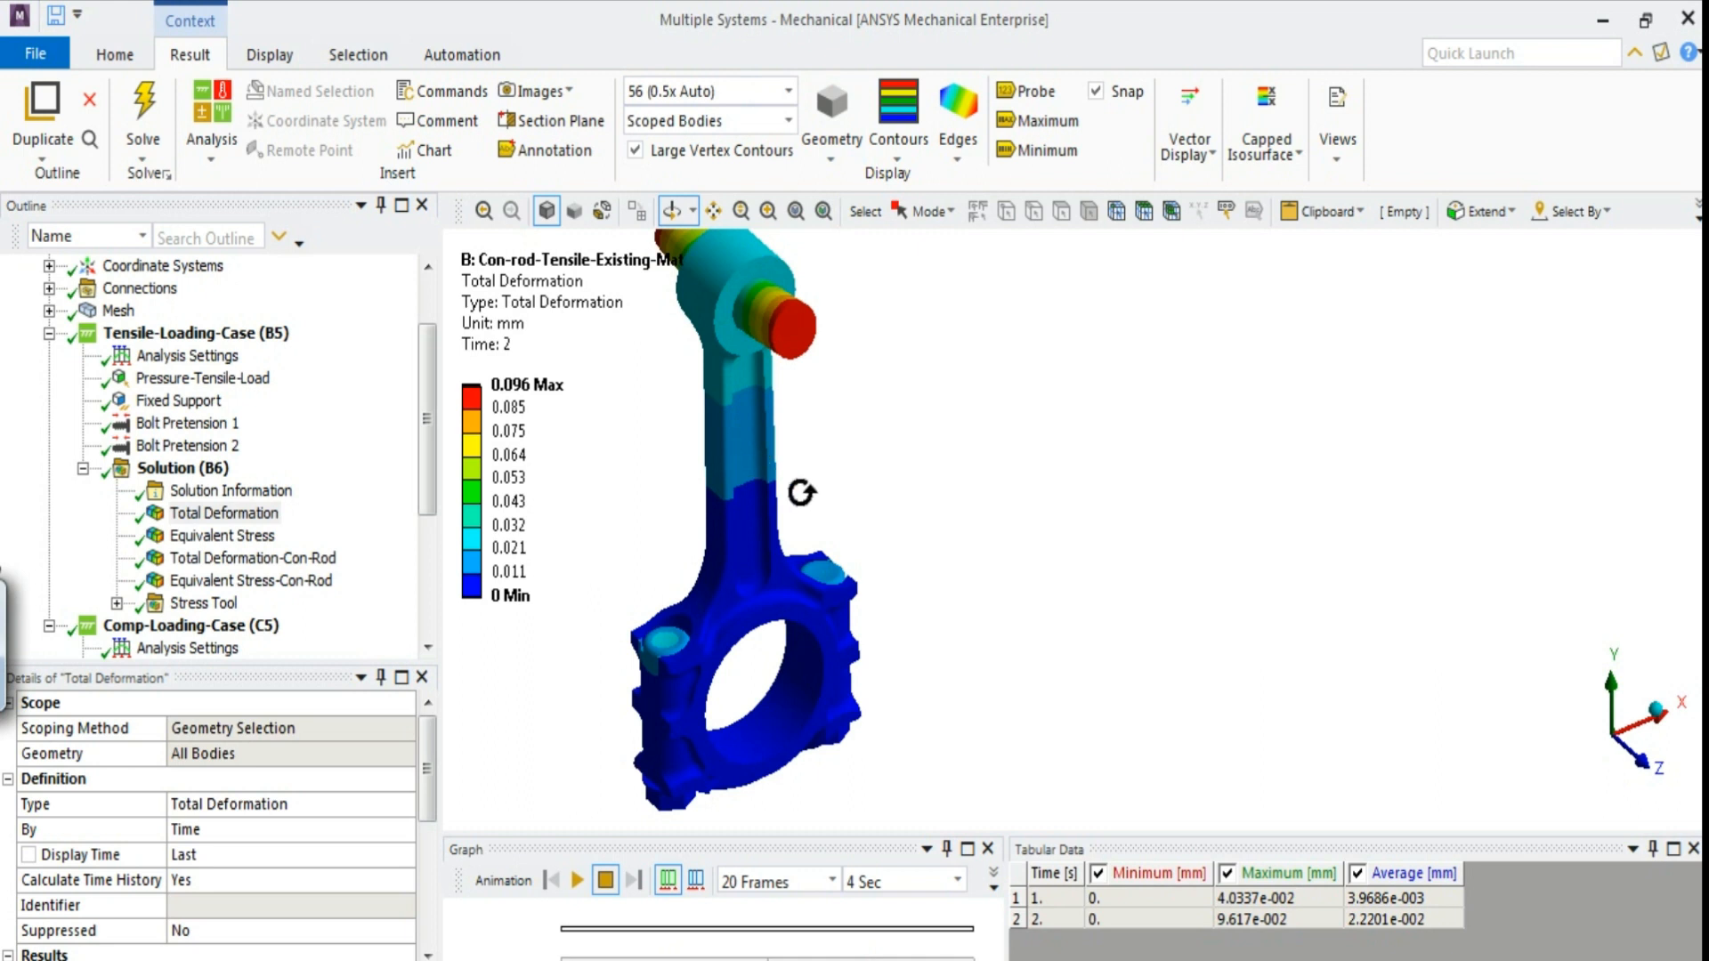
{"action": "left_click_drag", "start_coordinate": [882, 695], "coordinate": [940, 723]}
{"action": "middle_click_drag", "start_coordinate": [940, 723], "coordinate": [911, 843]}
{"action": "middle_click_drag", "start_coordinate": [890, 712], "coordinate": [954, 634], "text": "shift"}
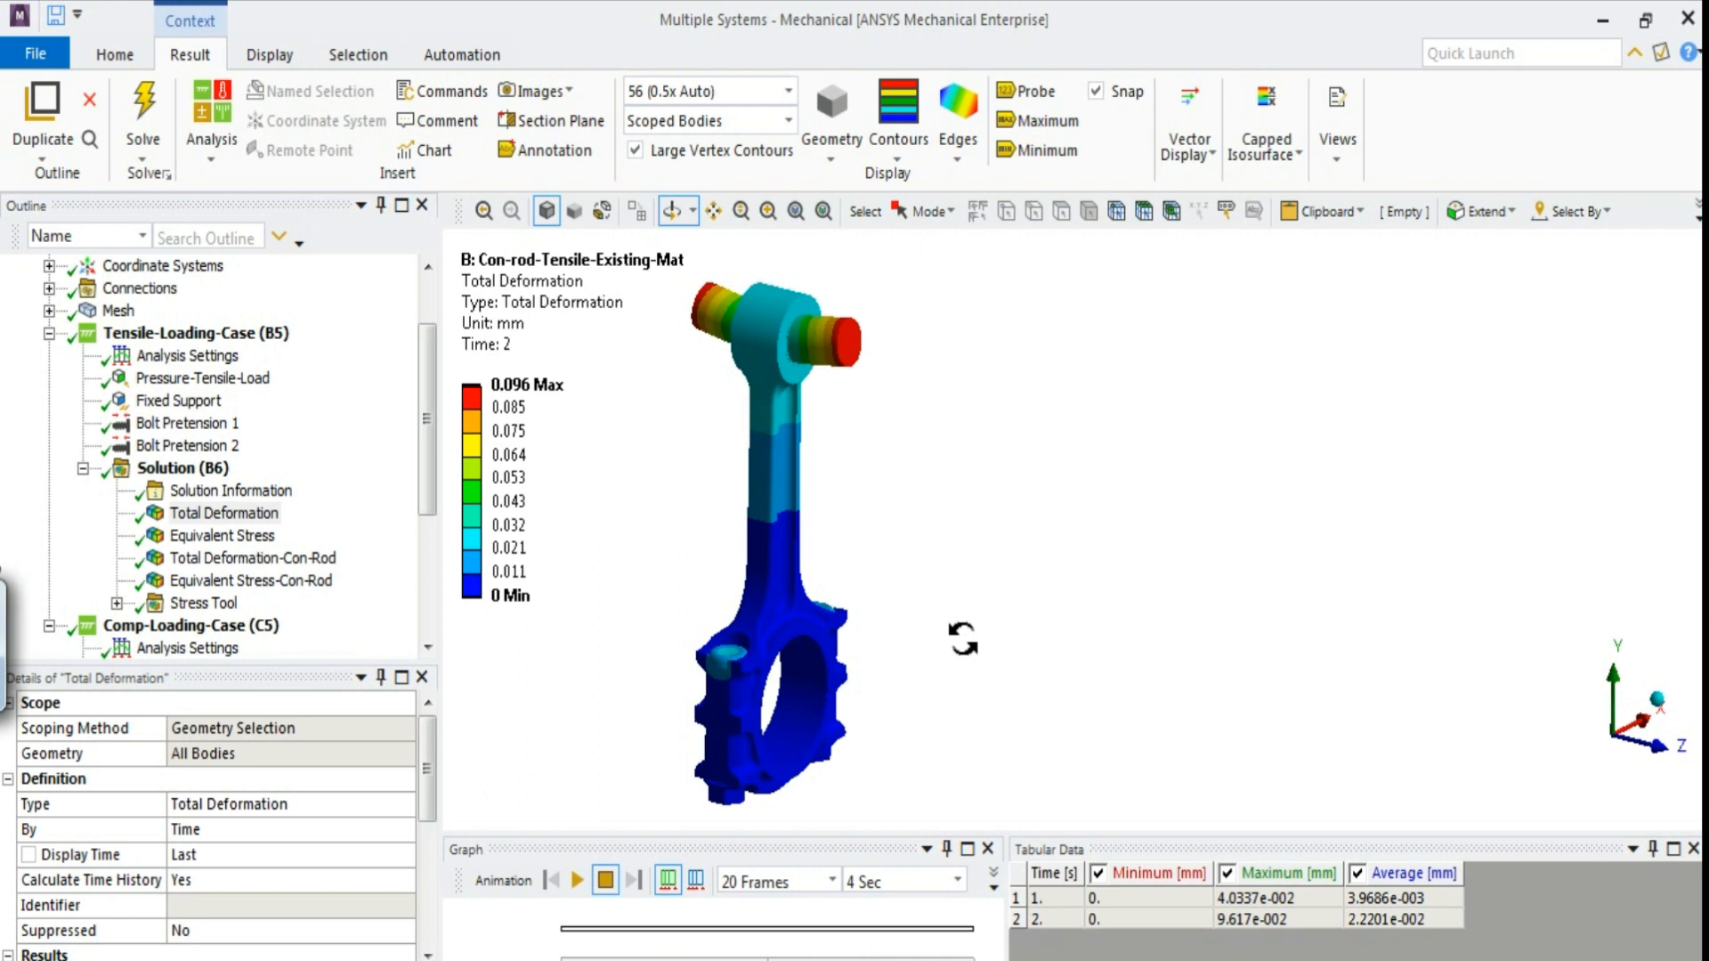
Show the deformation at 1.1e+002 (Auto Scale), then return the scale to 56 (0.5x Auto).
{"action": "left_click", "coordinate": [788, 91]}
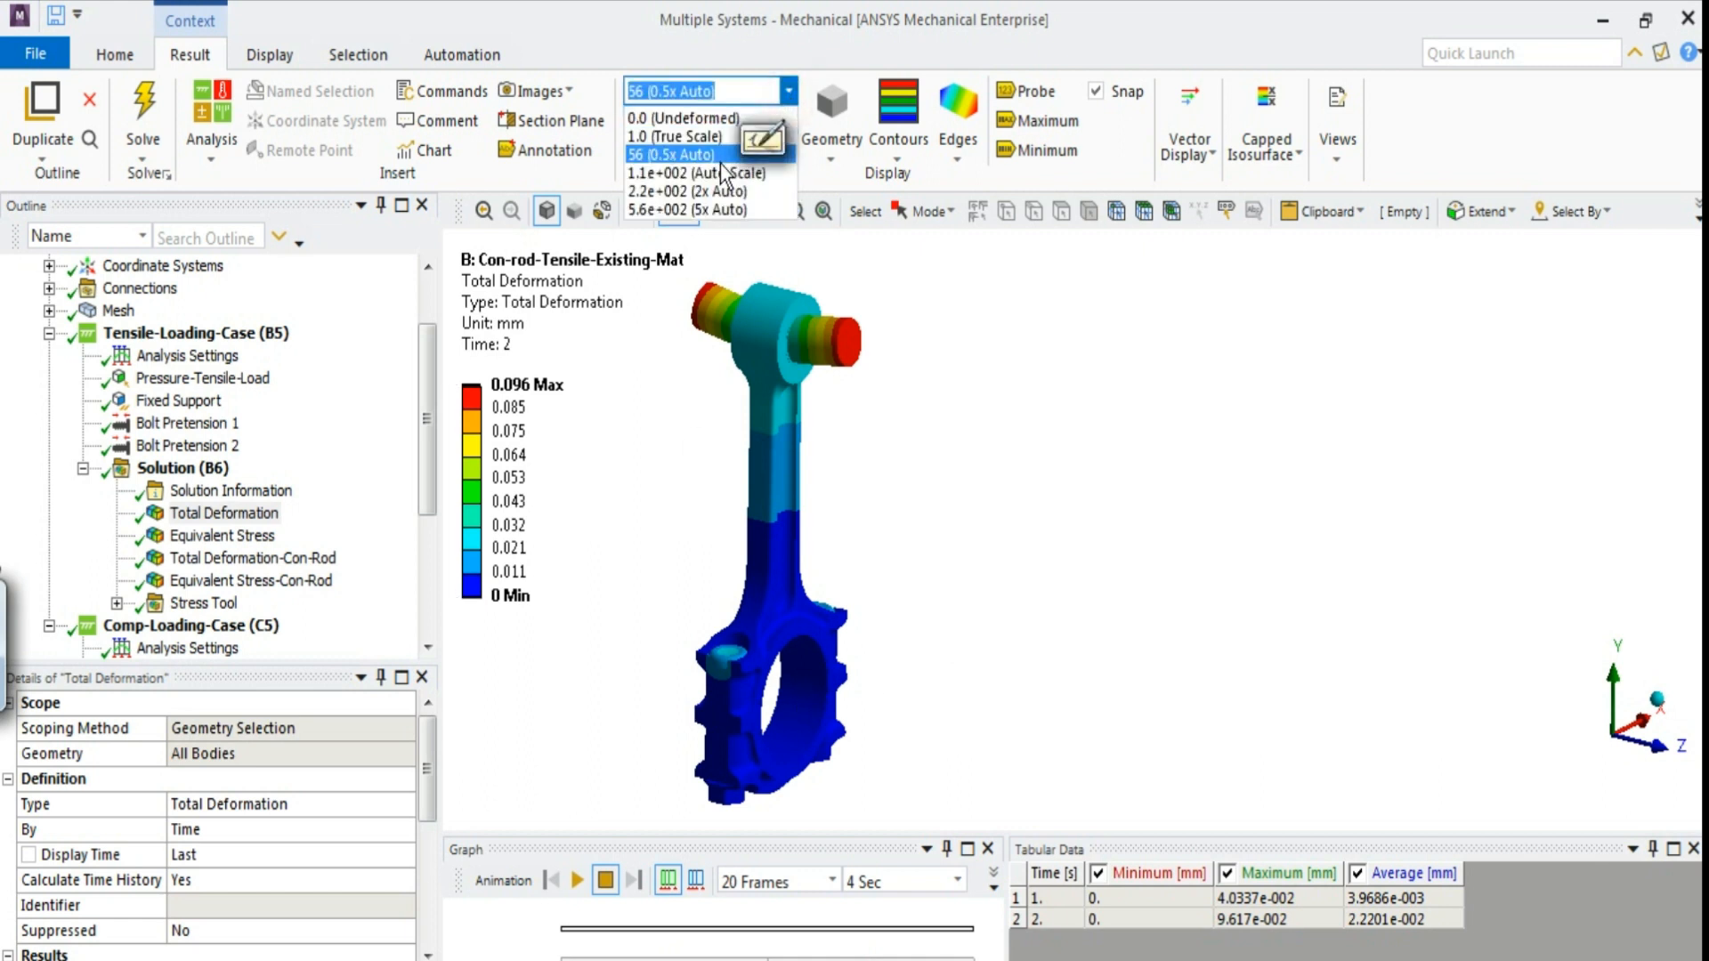
{"action": "left_click", "coordinate": [748, 173]}
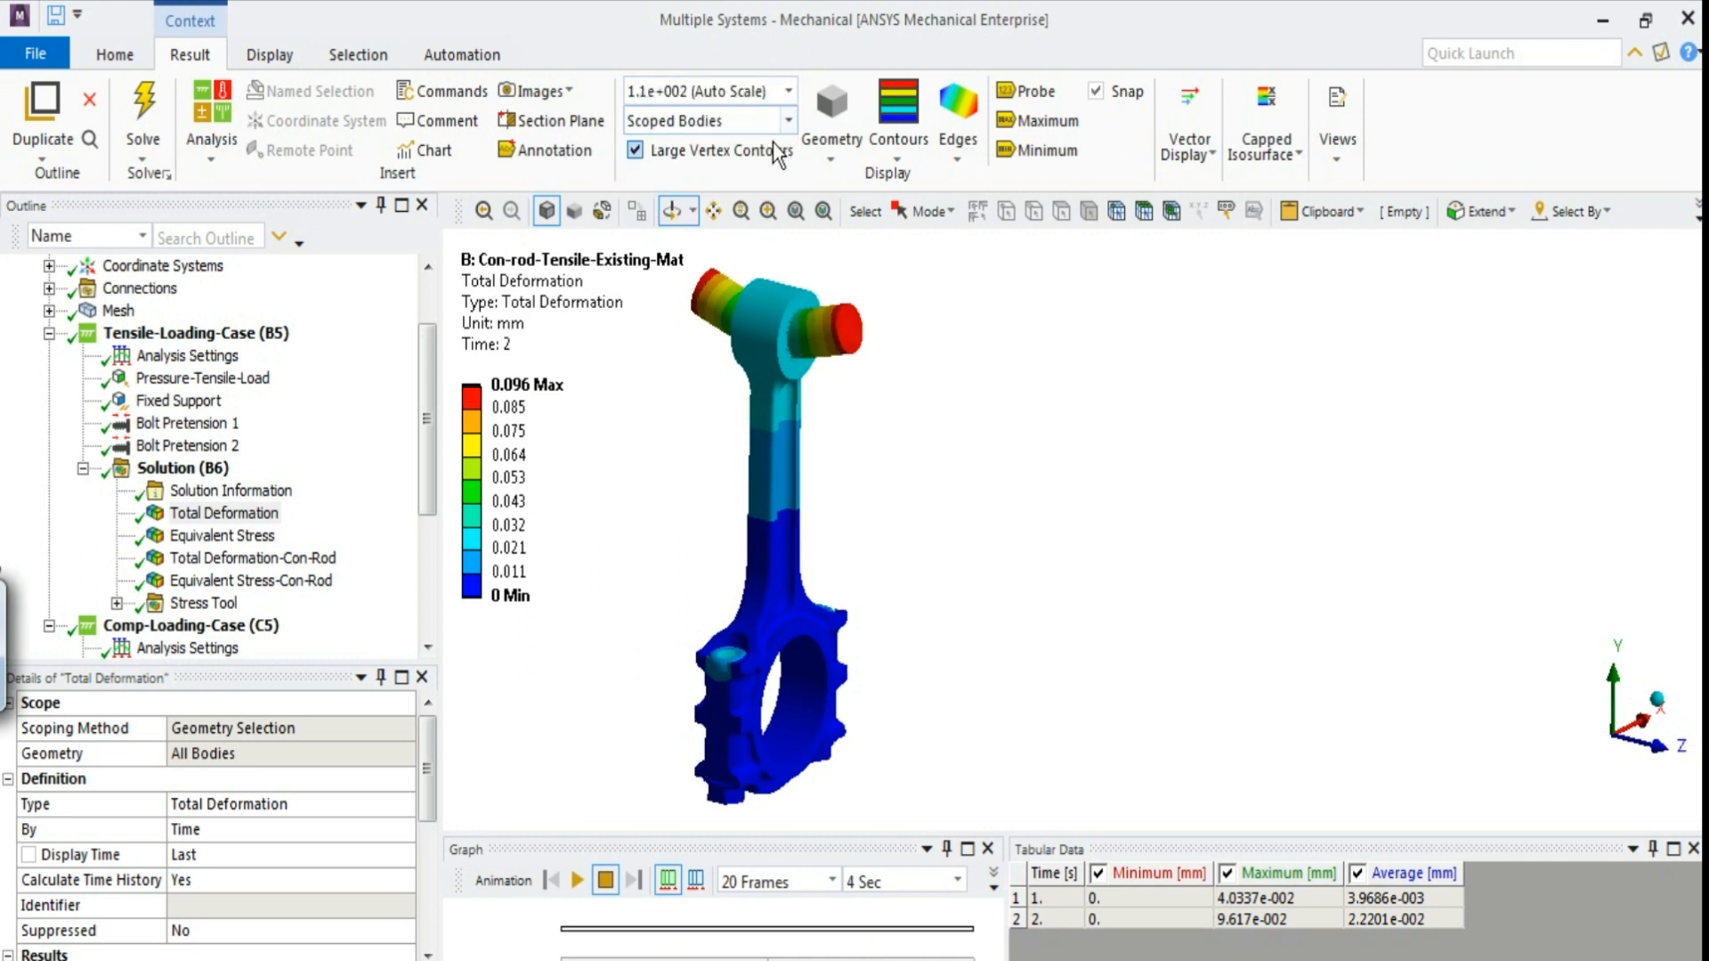
{"action": "left_click", "coordinate": [788, 91]}
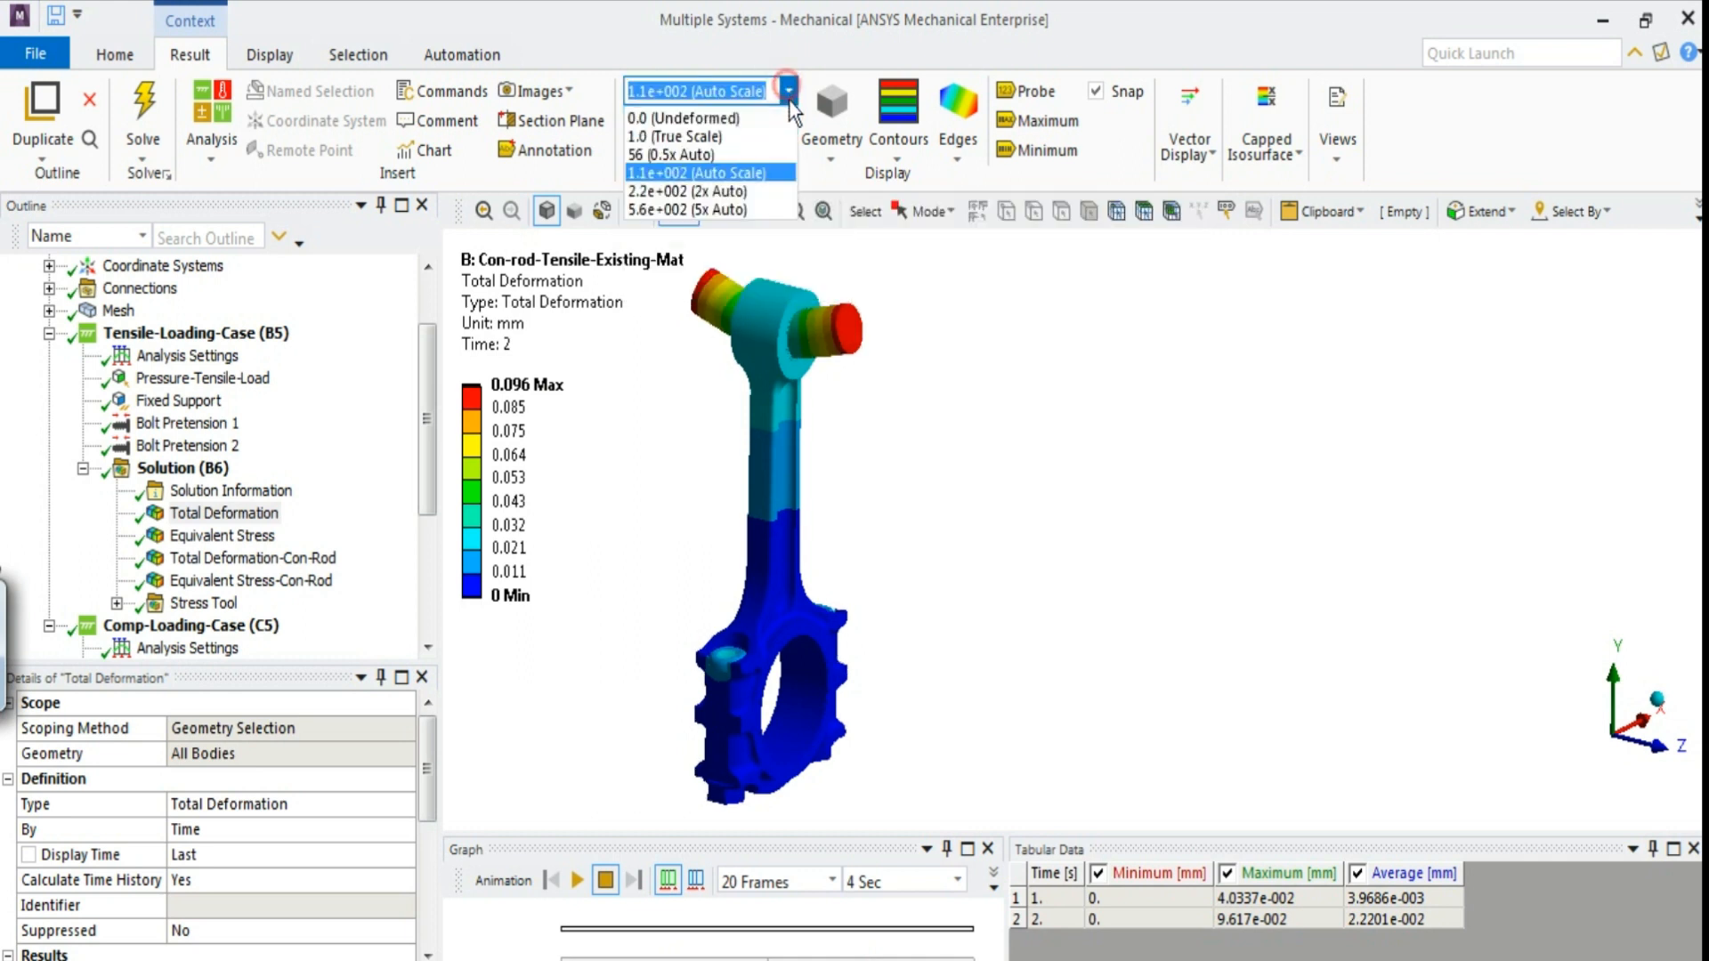
{"action": "left_click", "coordinate": [908, 313]}
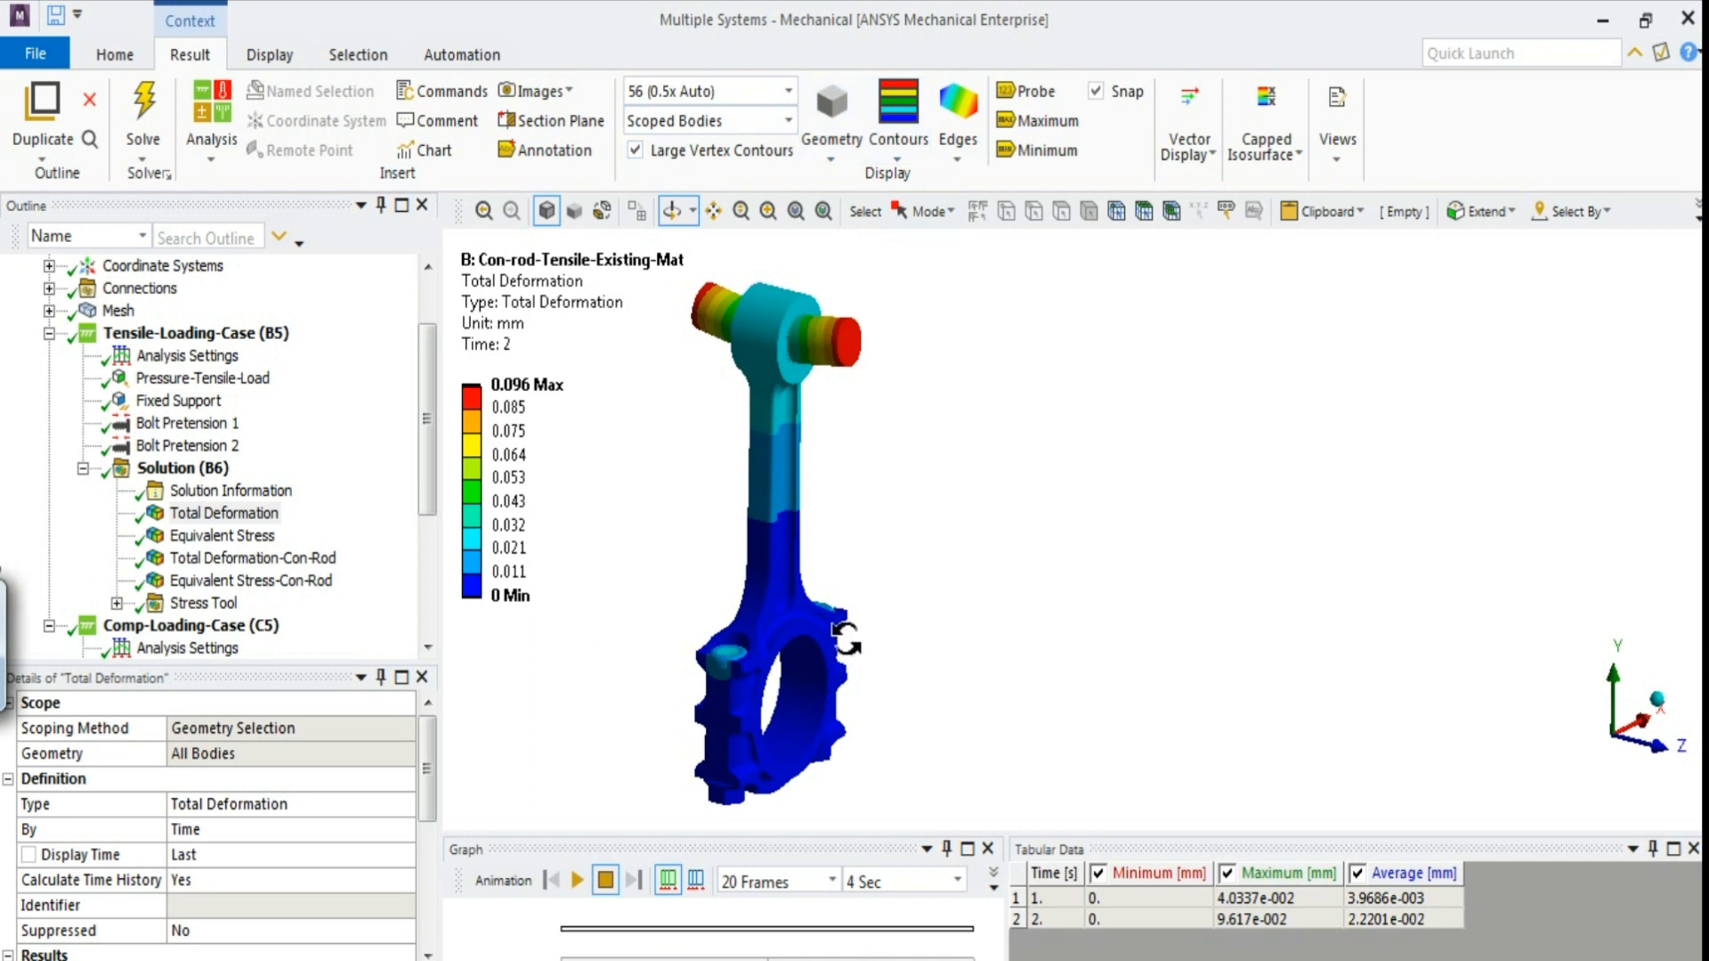
Play the Total Deformation animation, enlarge the graph area, and examine the big end's bolt seat during playback.
{"action": "left_click", "coordinate": [577, 882]}
{"action": "left_click_drag", "start_coordinate": [808, 833], "coordinate": [808, 743]}
{"action": "right_click_drag", "start_coordinate": [713, 466], "coordinate": [930, 712]}
{"action": "middle_click_drag", "start_coordinate": [976, 550], "coordinate": [766, 516], "text": "ctrl"}
{"action": "scroll", "coordinate": [992, 379], "scroll_direction": "up", "scroll_amount": 3}
{"action": "middle_click_drag", "start_coordinate": [992, 378], "coordinate": [957, 411], "text": "ctrl"}
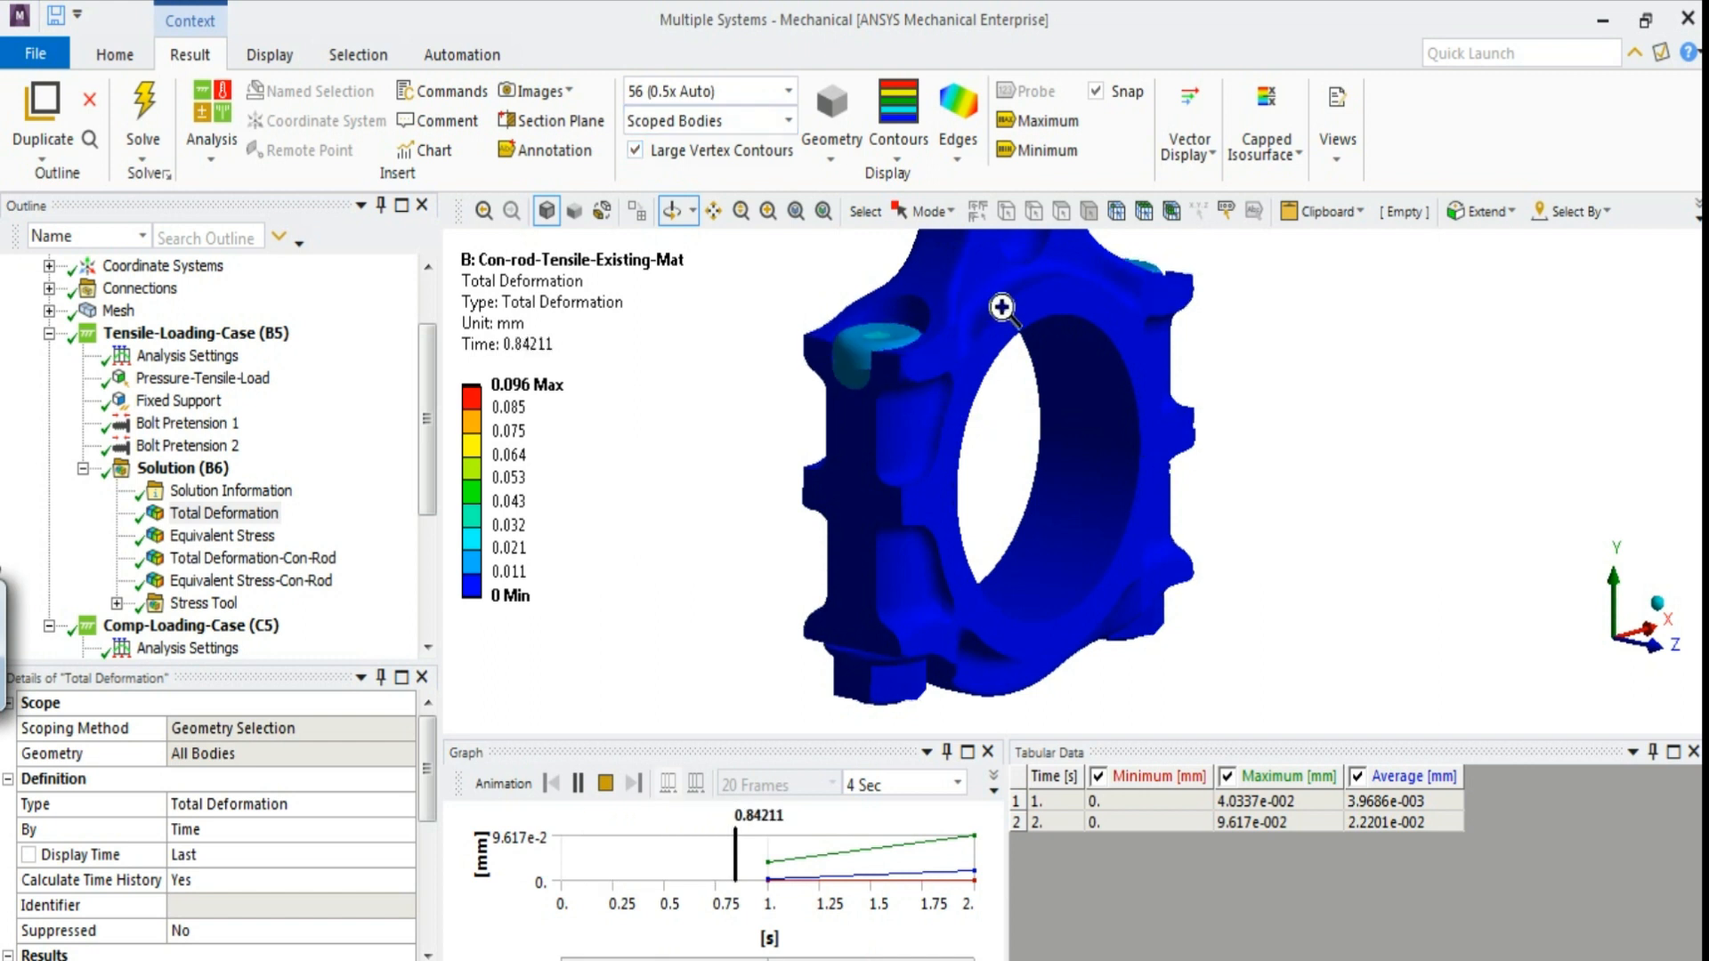
{"action": "right_click_drag", "start_coordinate": [999, 306], "coordinate": [772, 485]}
{"action": "scroll", "coordinate": [1151, 534], "scroll_direction": "down", "scroll_amount": 5}
{"action": "middle_click_drag", "start_coordinate": [1152, 534], "coordinate": [1193, 557]}
{"action": "middle_click_drag", "start_coordinate": [1193, 557], "coordinate": [1109, 492], "text": "ctrl"}
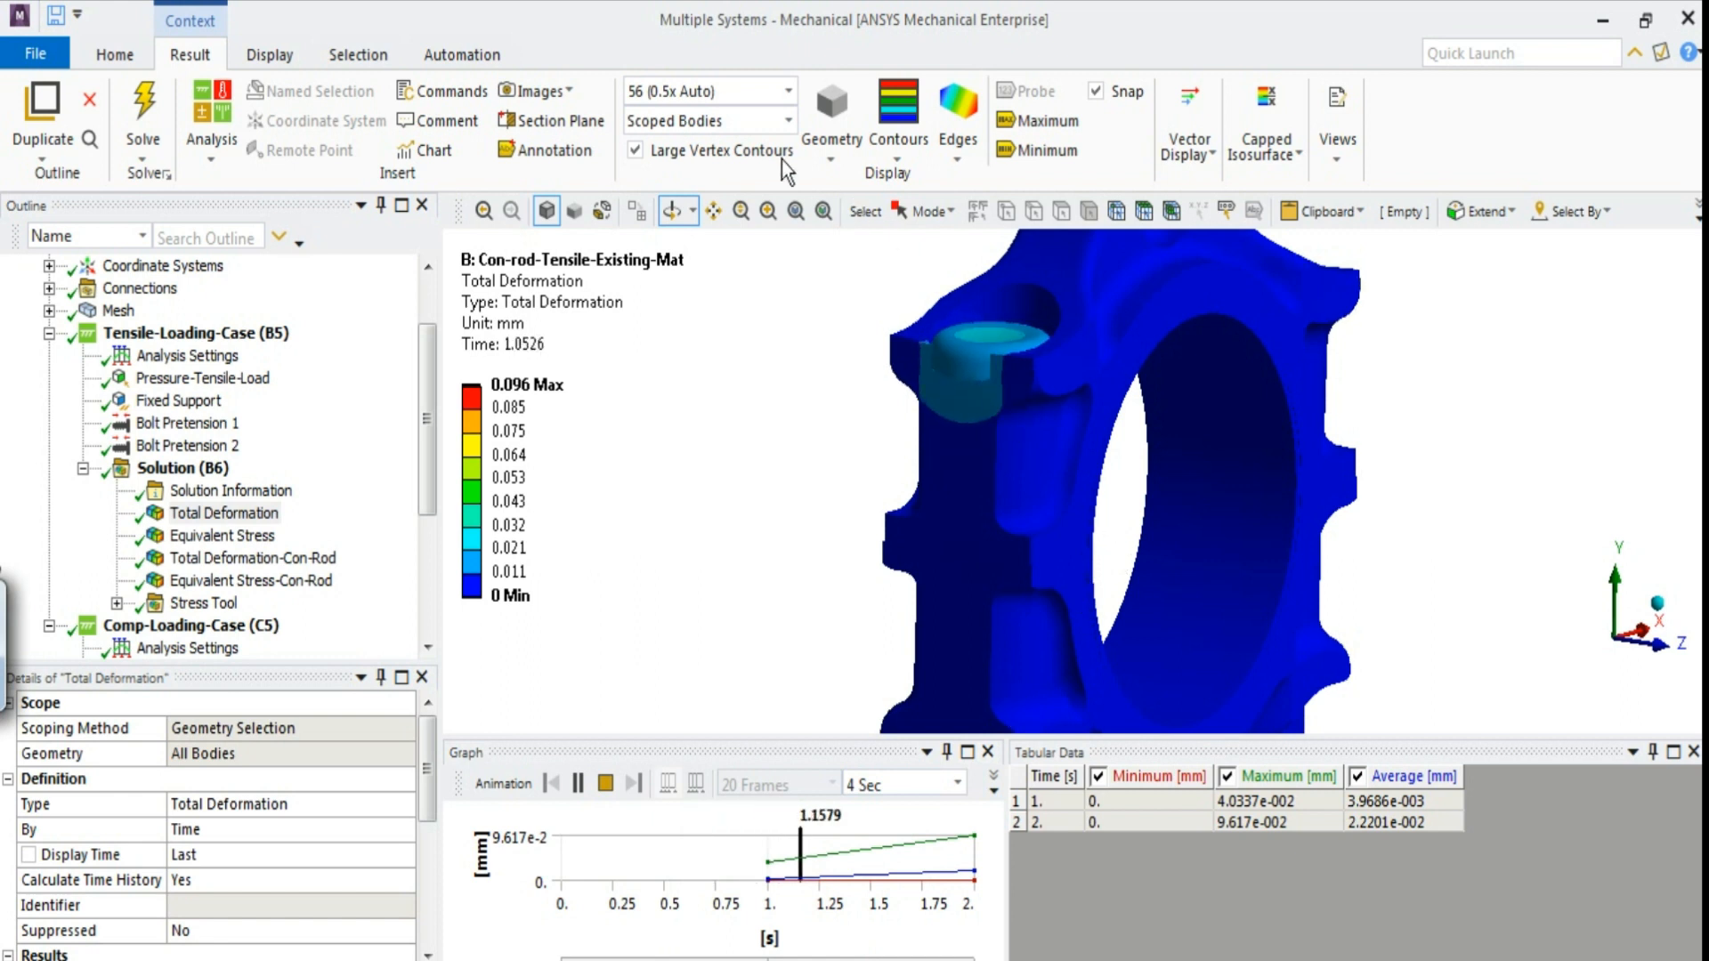
Stop the animation and set a custom deformation scale factor of 80 for the Total Deformation result.
{"action": "left_click", "coordinate": [730, 89]}
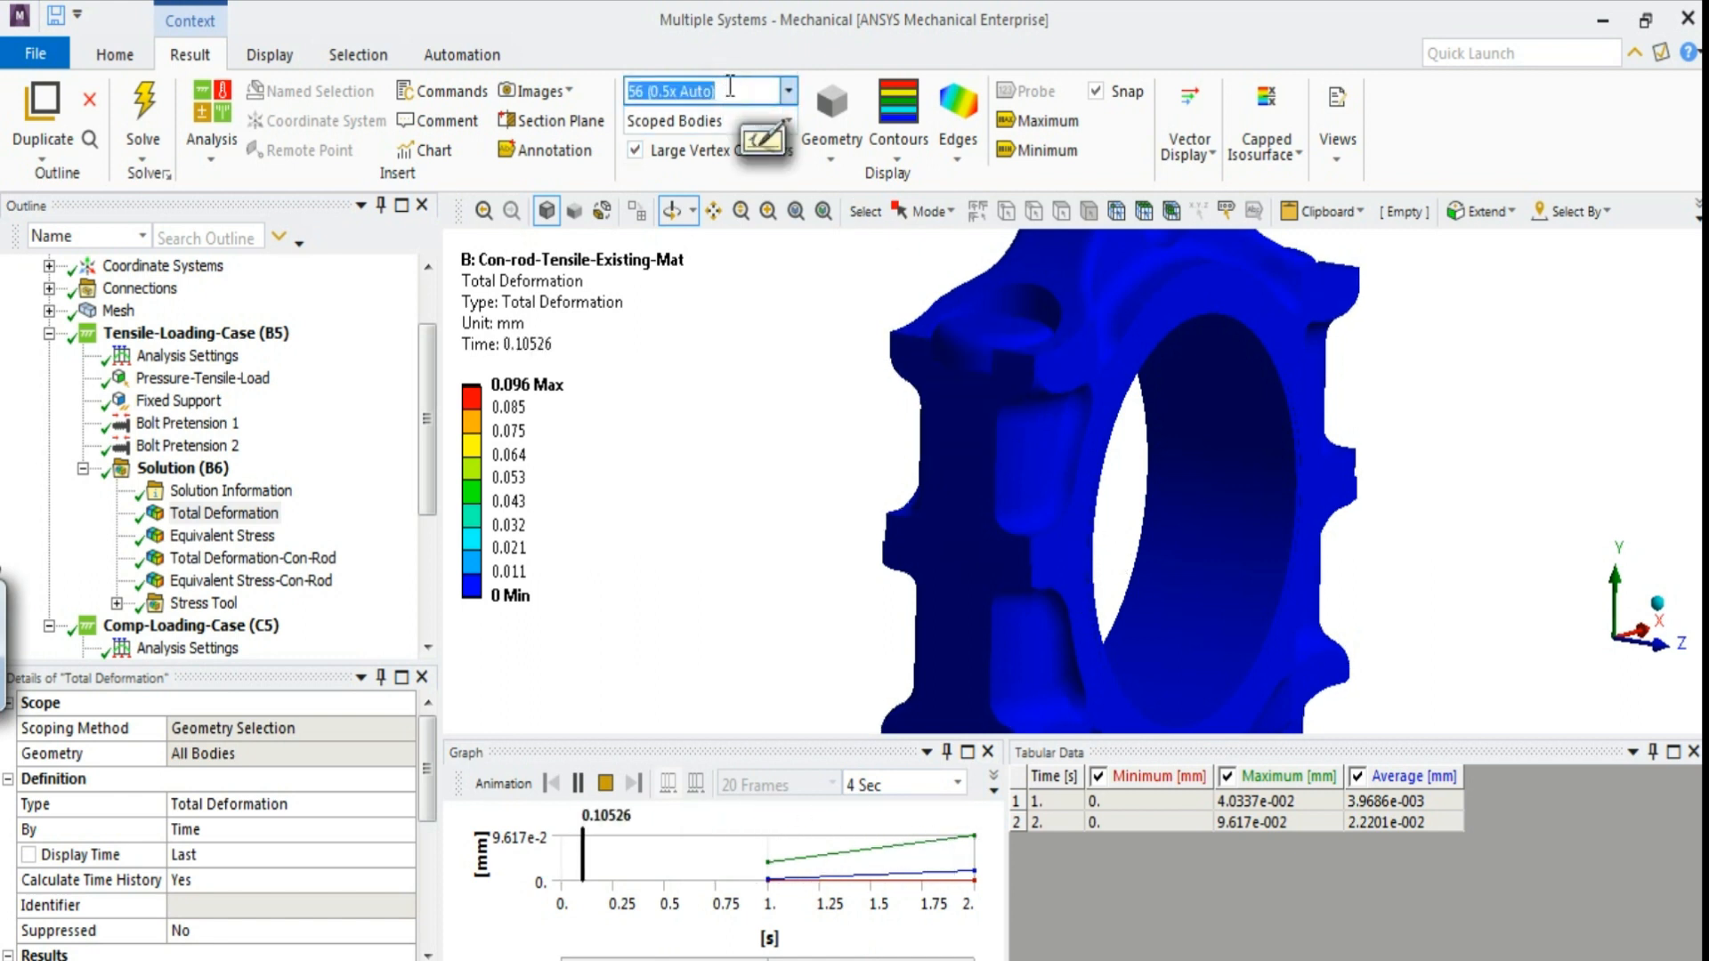
{"action": "type", "text": "8"}
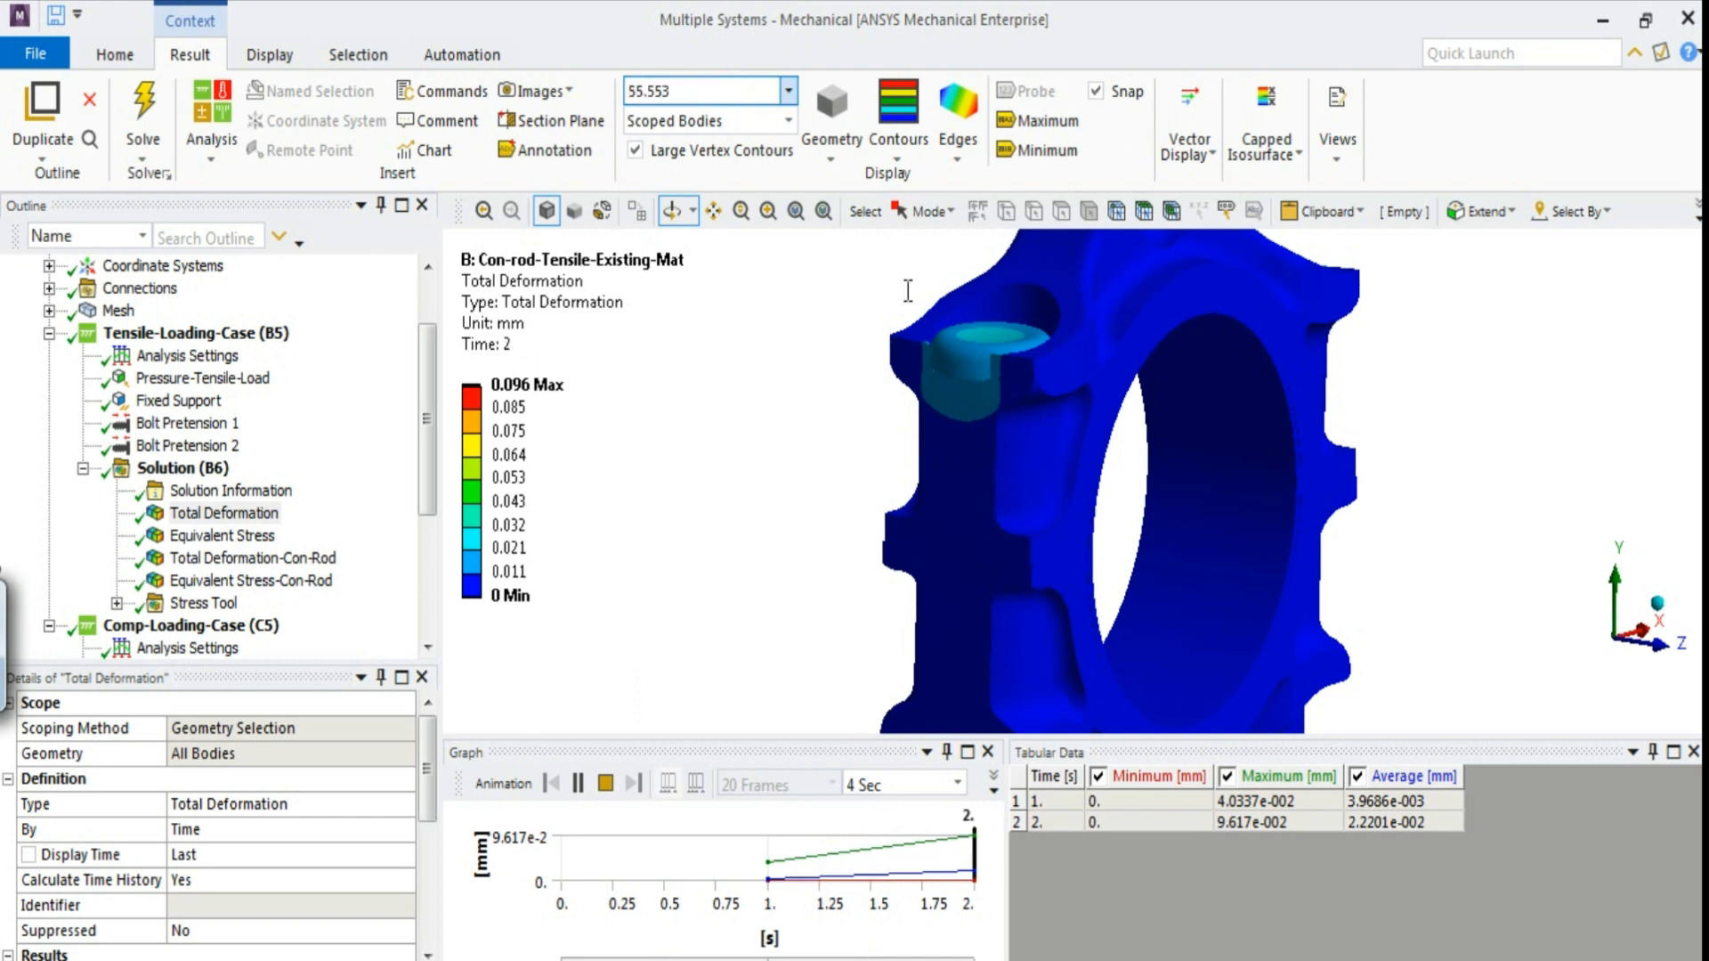
{"action": "left_click", "coordinate": [680, 93]}
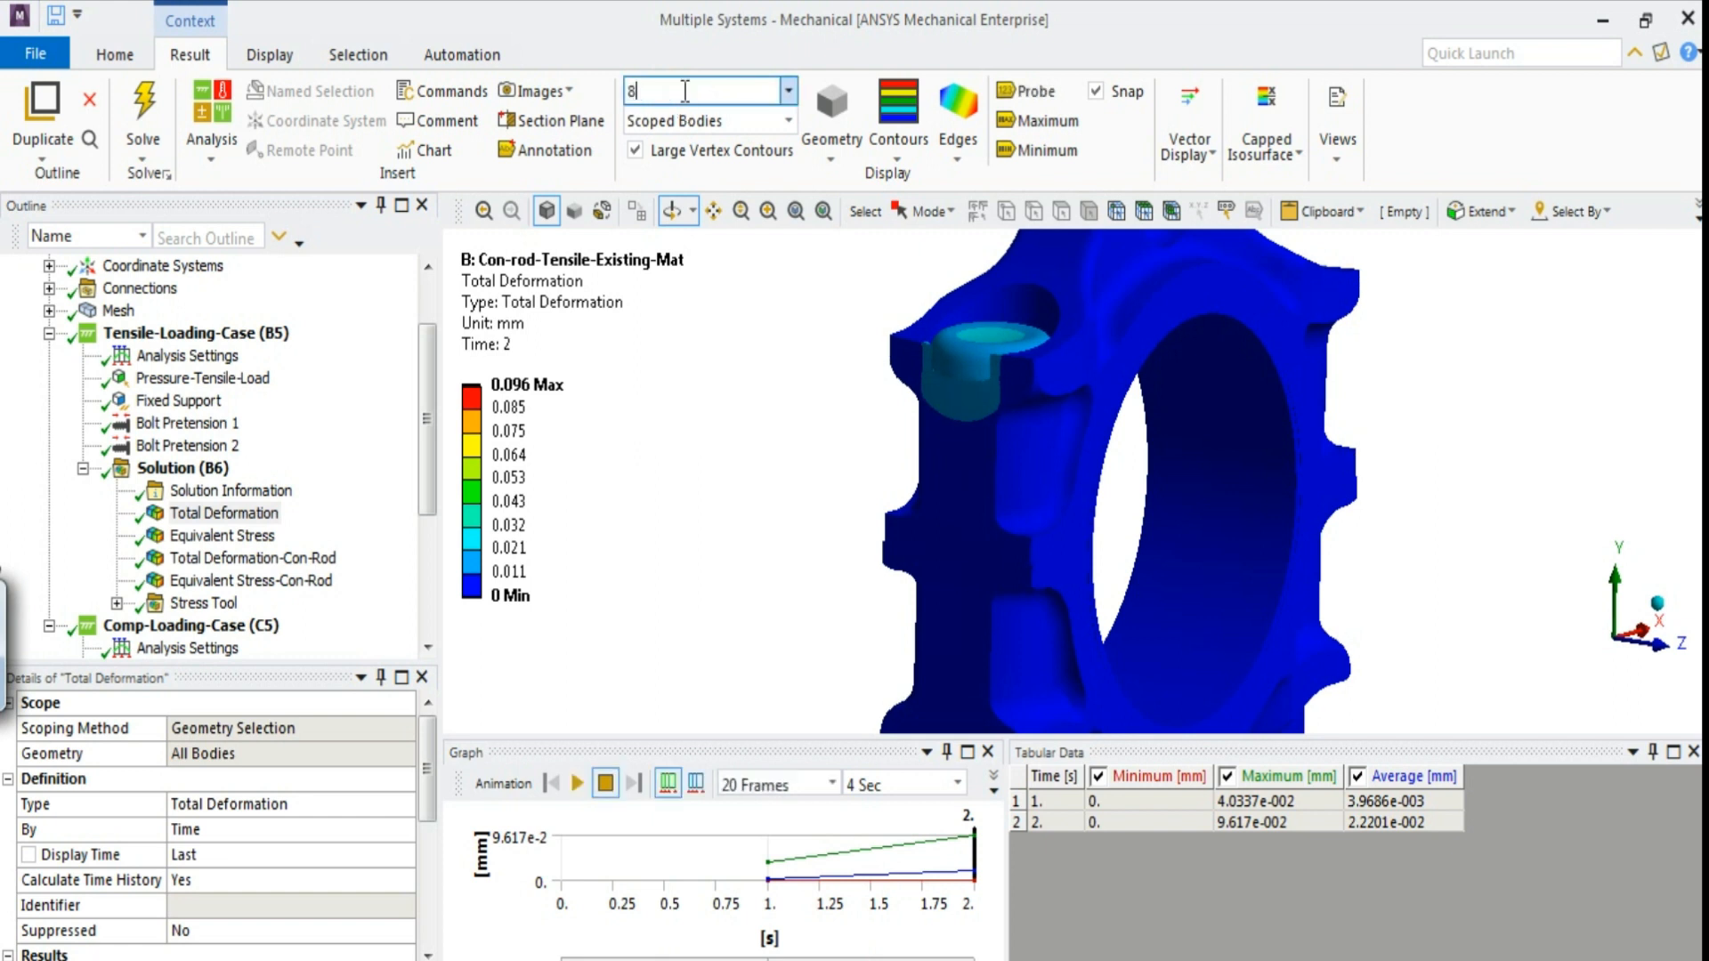
{"action": "type", "text": "80."}
{"action": "key", "text": "Return"}
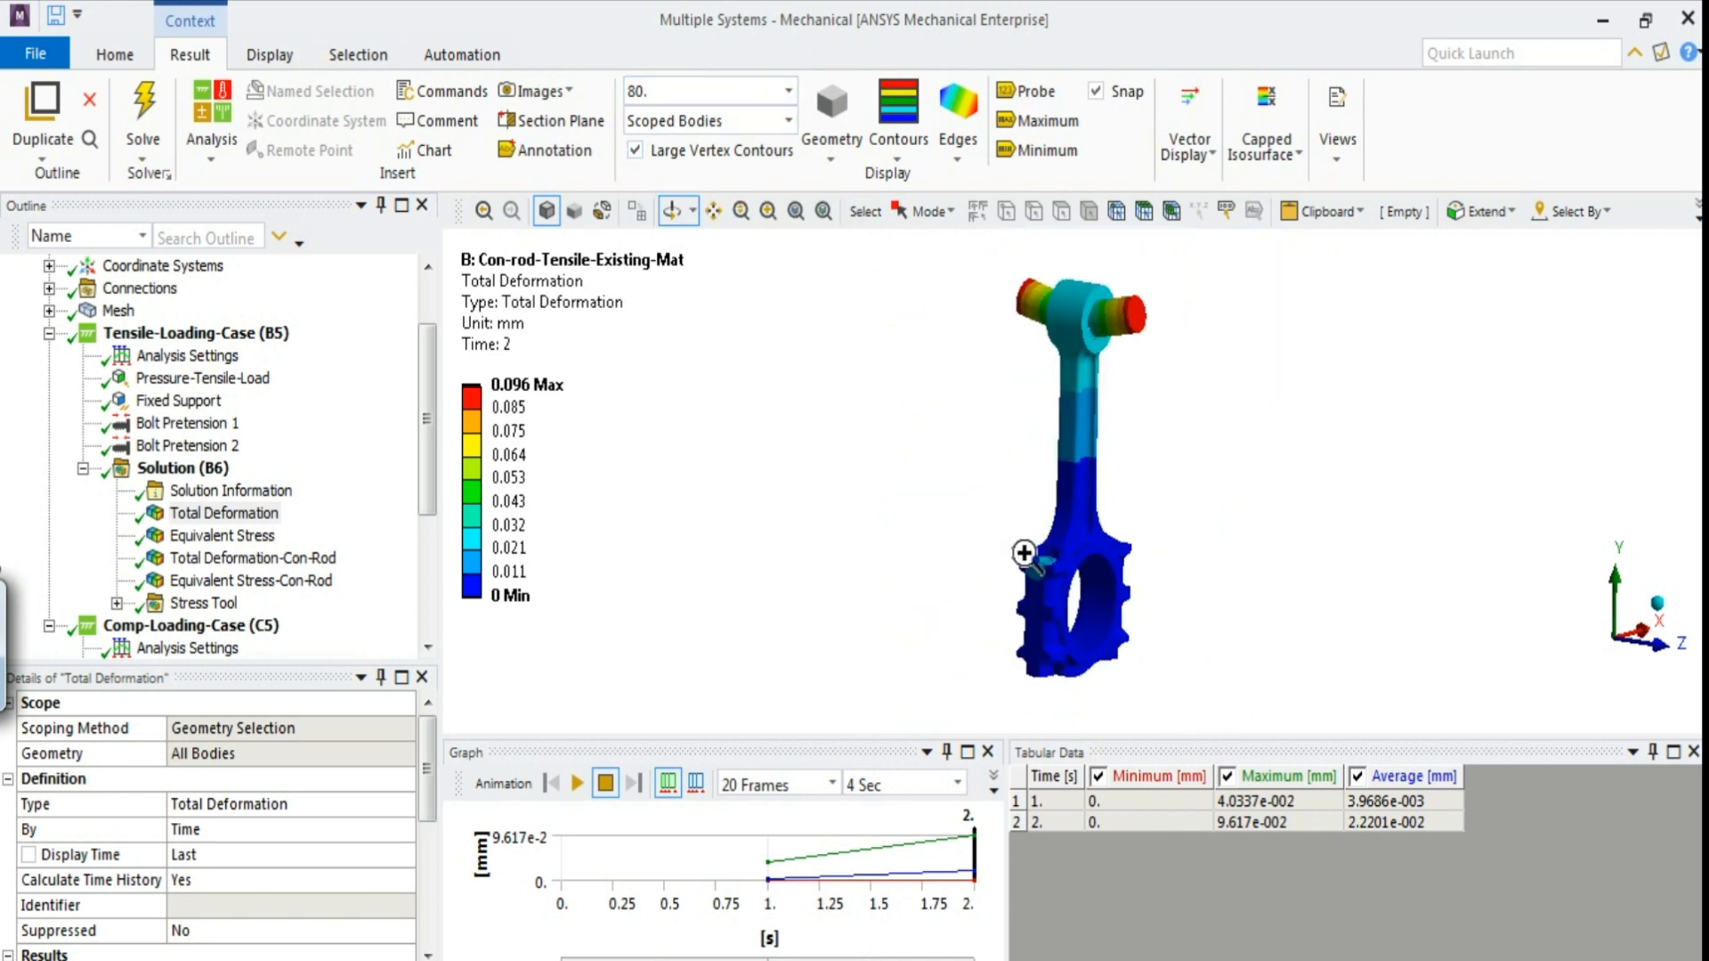
Play the Total Deformation animation and examine the big end's bolt seat in close-up while it deforms.
{"action": "scroll", "coordinate": [1072, 558], "scroll_direction": "up", "scroll_amount": 5}
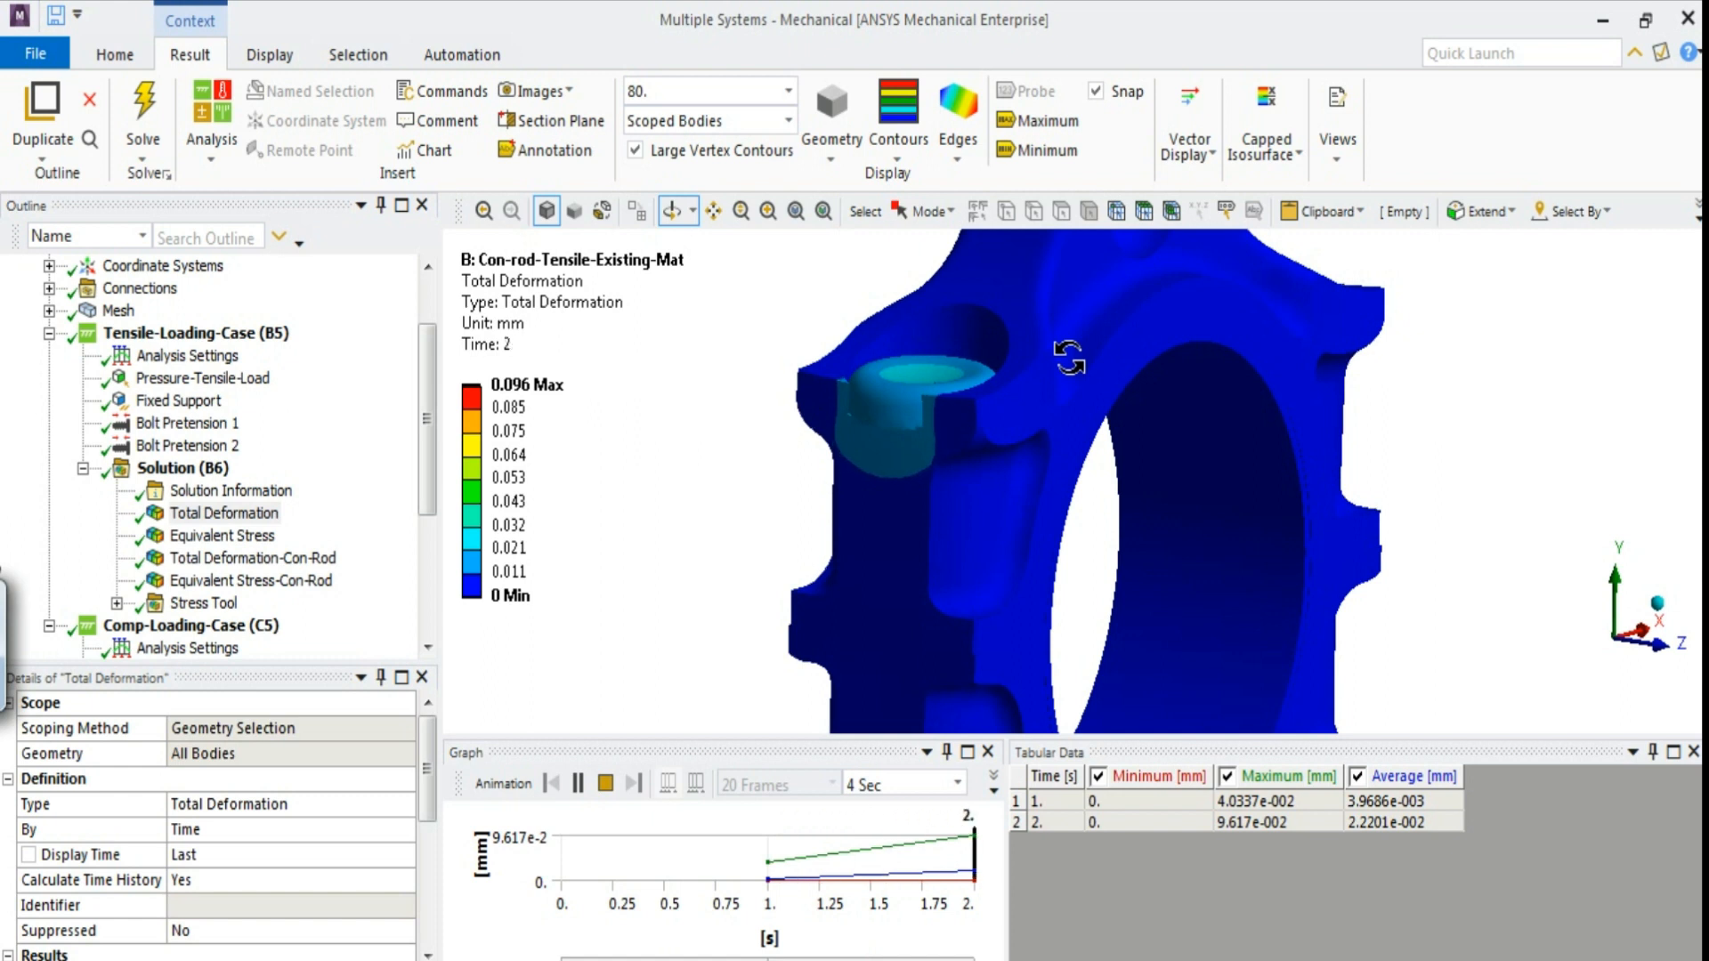
{"action": "left_click_drag", "start_coordinate": [1030, 611], "coordinate": [917, 414]}
{"action": "right_click_drag", "start_coordinate": [915, 415], "coordinate": [742, 579]}
{"action": "middle_click_drag", "start_coordinate": [990, 556], "coordinate": [1058, 623], "text": "ctrl"}
{"action": "middle_click_drag", "start_coordinate": [1059, 485], "coordinate": [1013, 523], "text": "shift"}
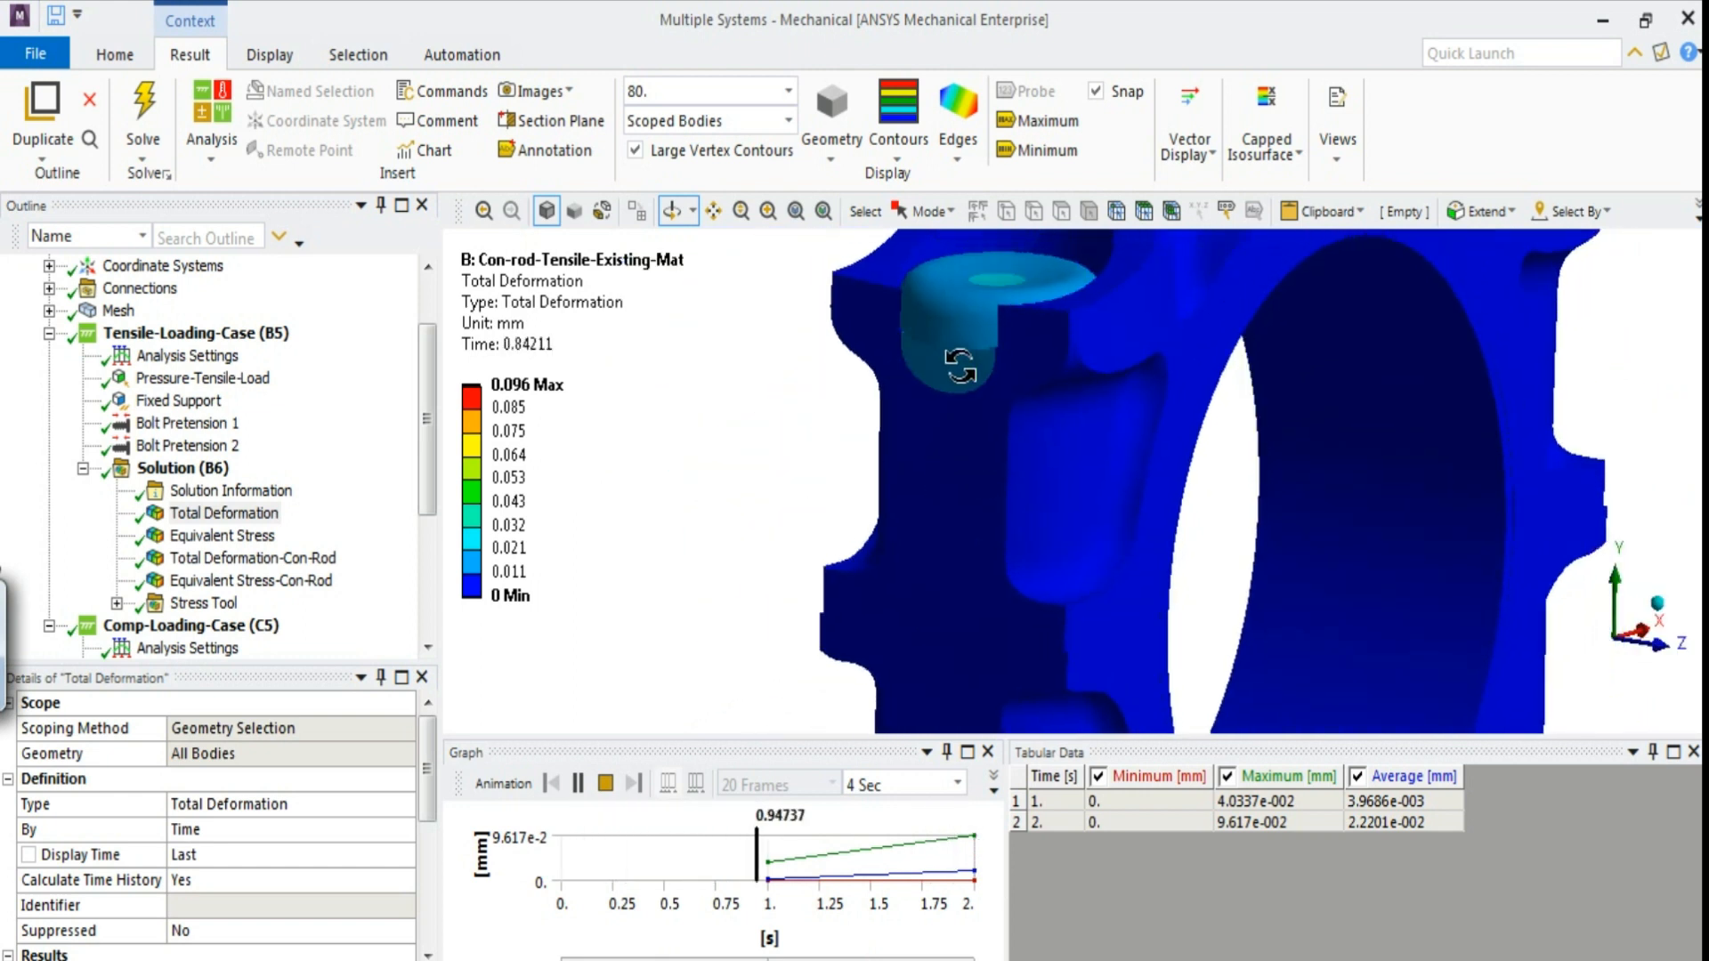
{"action": "middle_click_drag", "start_coordinate": [958, 363], "coordinate": [1198, 538]}
{"action": "middle_click_drag", "start_coordinate": [1199, 463], "coordinate": [1107, 507], "text": "shift"}
{"action": "middle_click_drag", "start_coordinate": [1108, 508], "coordinate": [1108, 460], "text": "shift"}
{"action": "scroll", "coordinate": [1108, 460], "scroll_direction": "up", "scroll_amount": 5}
{"action": "middle_click_drag", "start_coordinate": [1232, 492], "coordinate": [1006, 520]}
{"action": "scroll", "coordinate": [1038, 498], "scroll_direction": "down", "scroll_amount": 5}
Examine the bolt head and its seating face edge-on from a low side angle during playback.
{"action": "right_click_drag", "start_coordinate": [1159, 329], "coordinate": [1244, 465]}
{"action": "left_click_drag", "start_coordinate": [1171, 610], "coordinate": [1156, 481]}
{"action": "right_click_drag", "start_coordinate": [1156, 477], "coordinate": [1086, 543]}
{"action": "mouse_move", "coordinate": [889, 477]}
{"action": "left_mouse_down"}
{"action": "mouse_move", "coordinate": [1270, 424]}
{"action": "mouse_move", "coordinate": [1267, 449]}
{"action": "left_mouse_up"}
{"action": "right_click_drag", "start_coordinate": [1267, 454], "coordinate": [1212, 515]}
{"action": "scroll", "coordinate": [988, 492], "scroll_direction": "down", "scroll_amount": 5}
{"action": "left_click_drag", "start_coordinate": [1036, 453], "coordinate": [1026, 409]}
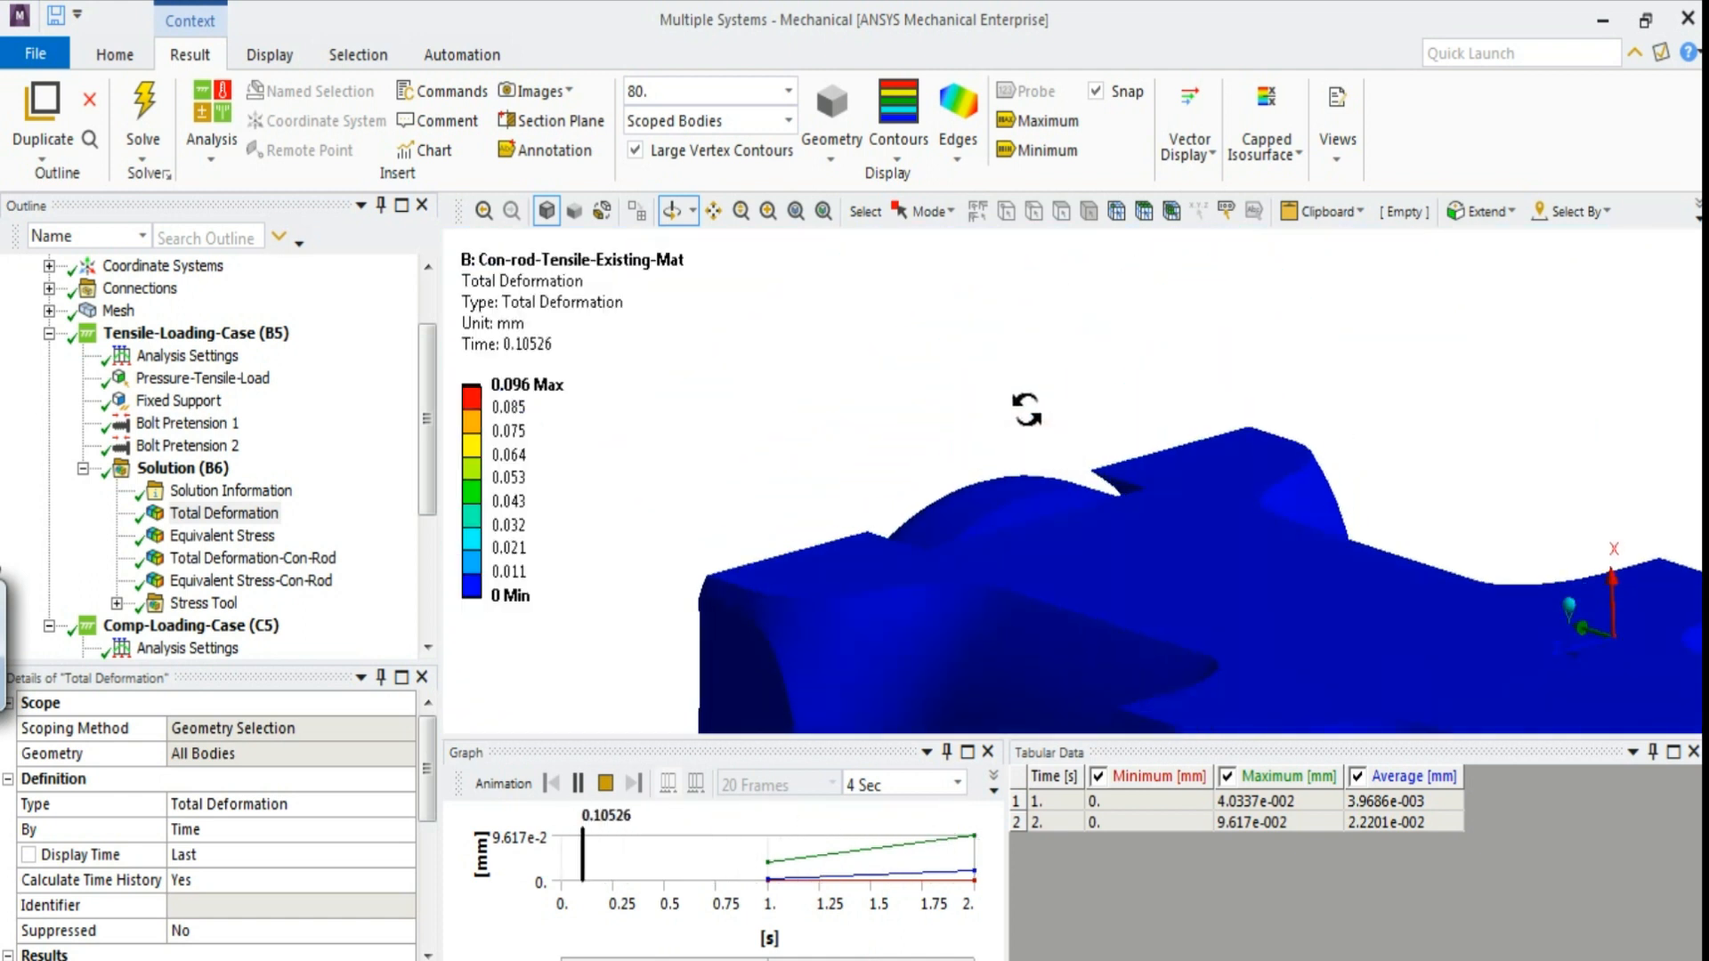
{"action": "scroll", "coordinate": [994, 547], "scroll_direction": "up", "scroll_amount": 5}
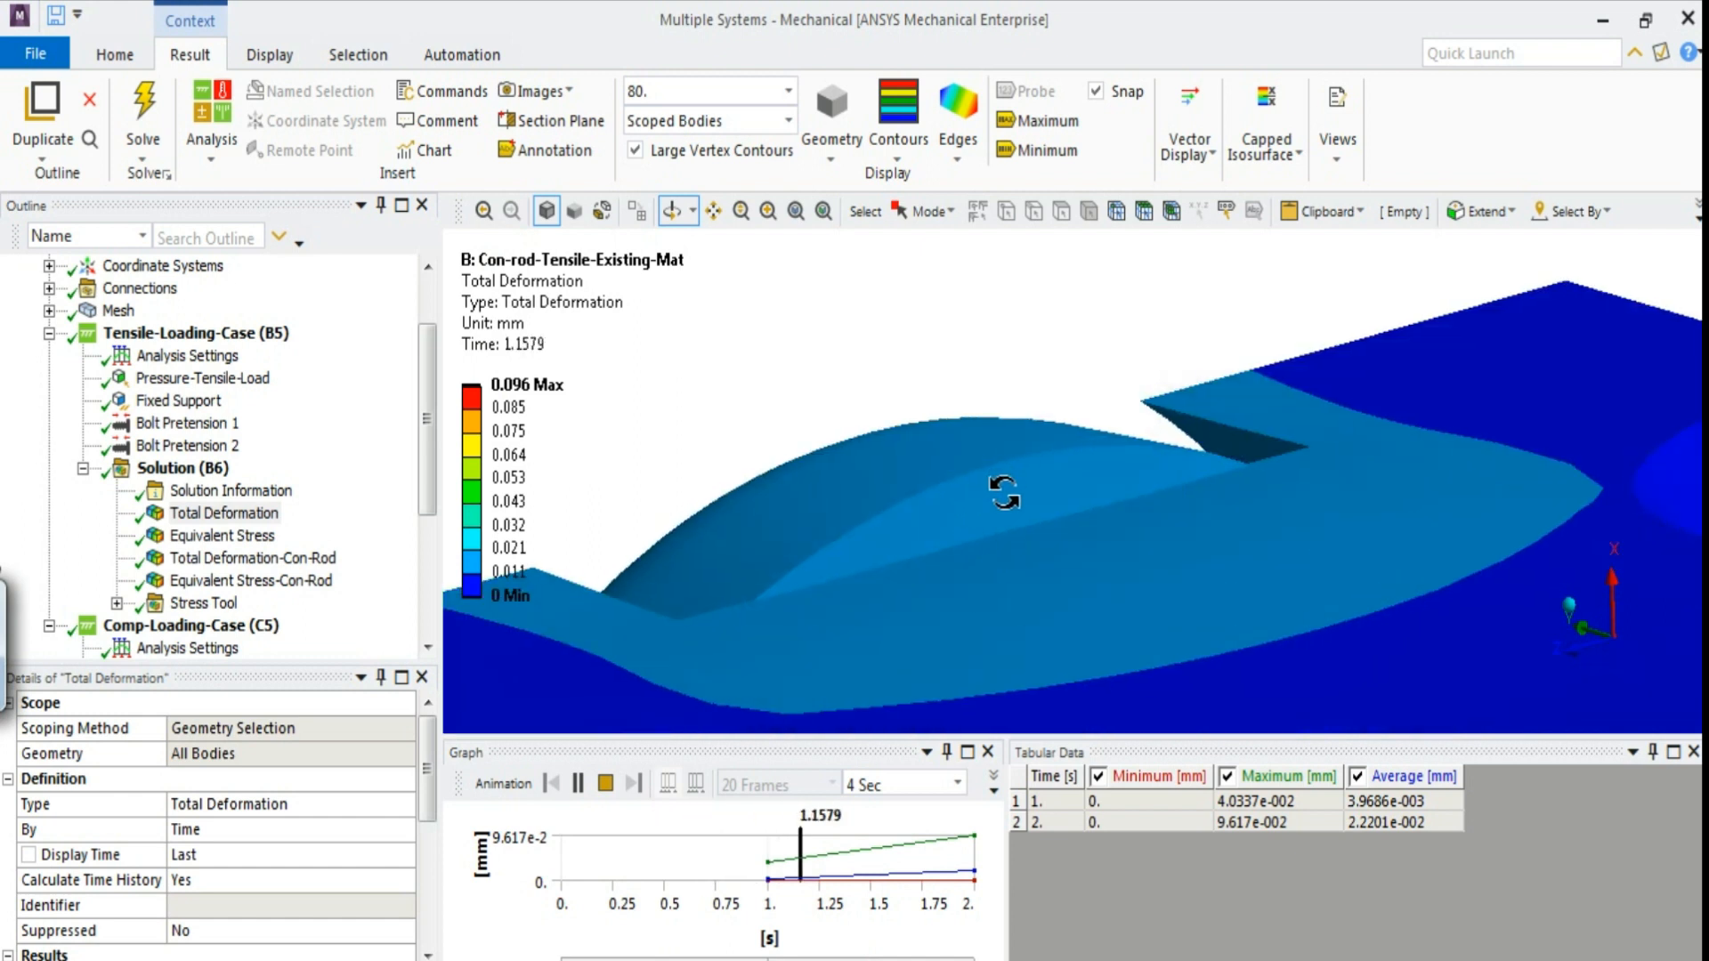
{"action": "scroll", "coordinate": [1053, 536], "scroll_direction": "down", "scroll_amount": 8}
Examine the bolt seat on the opposite side of the big end, followed by the piston pin at the small end.
{"action": "left_click_drag", "start_coordinate": [1052, 535], "coordinate": [986, 360]}
{"action": "right_click_drag", "start_coordinate": [986, 362], "coordinate": [1102, 565]}
{"action": "middle_click_drag", "start_coordinate": [1220, 543], "coordinate": [1102, 537], "text": "ctrl"}
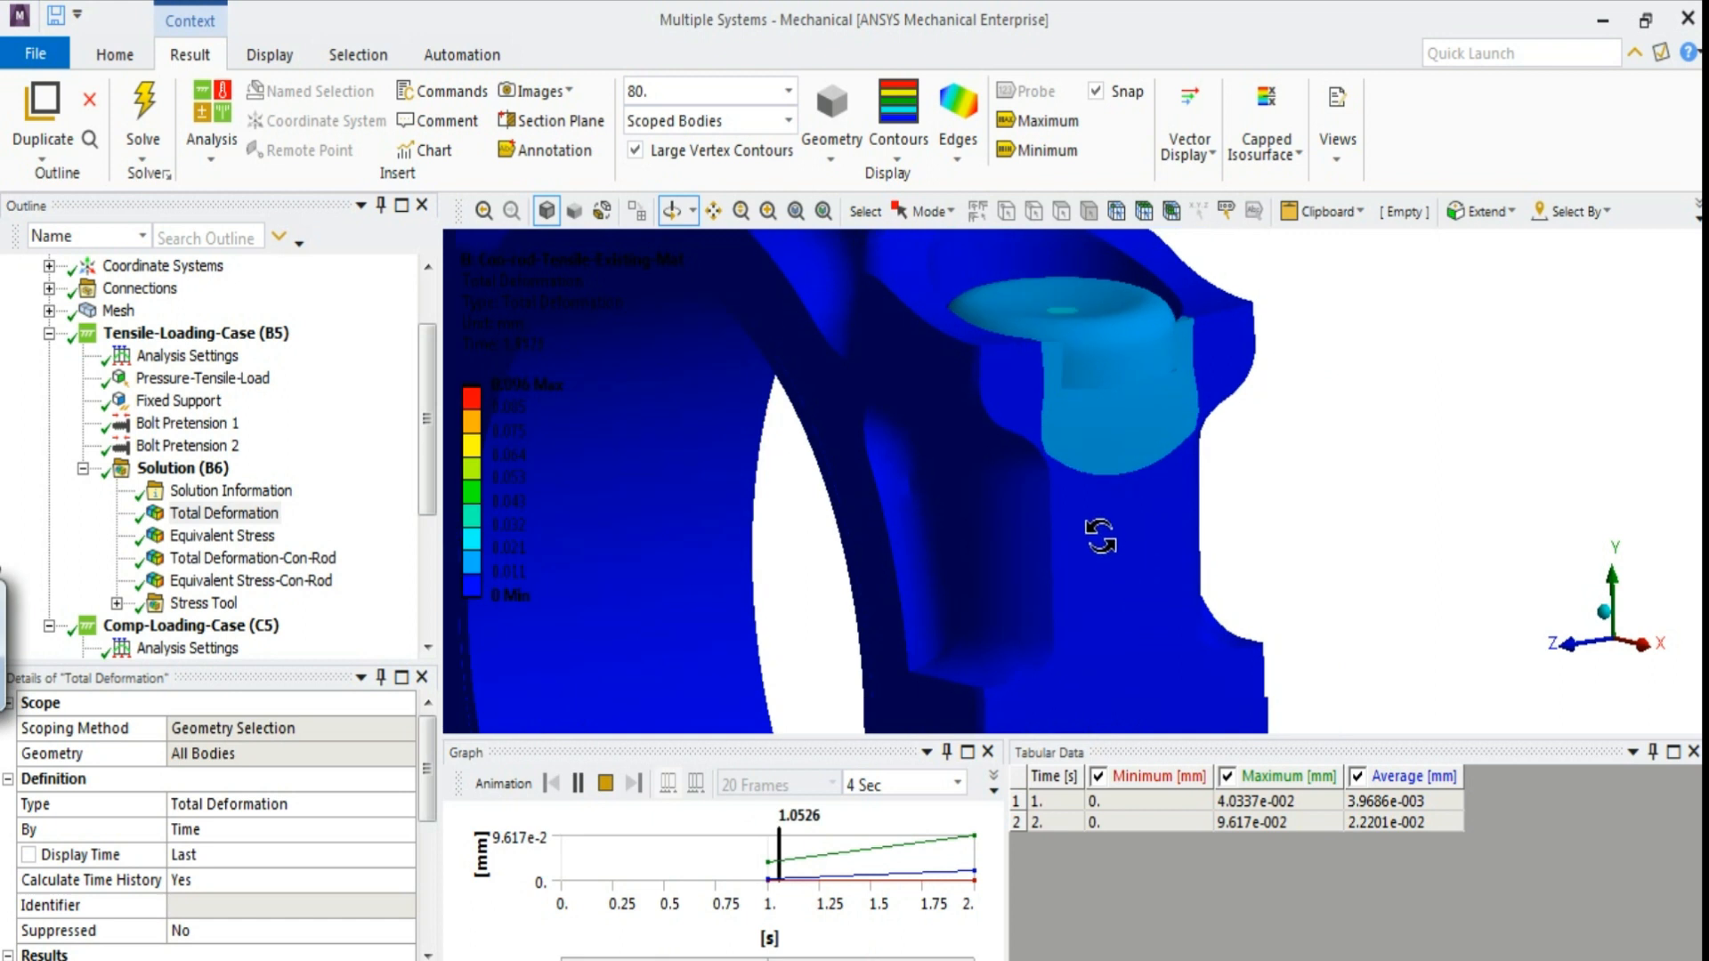
{"action": "scroll", "coordinate": [1118, 569], "scroll_direction": "down", "scroll_amount": 3}
{"action": "left_click_drag", "start_coordinate": [1119, 569], "coordinate": [1084, 515]}
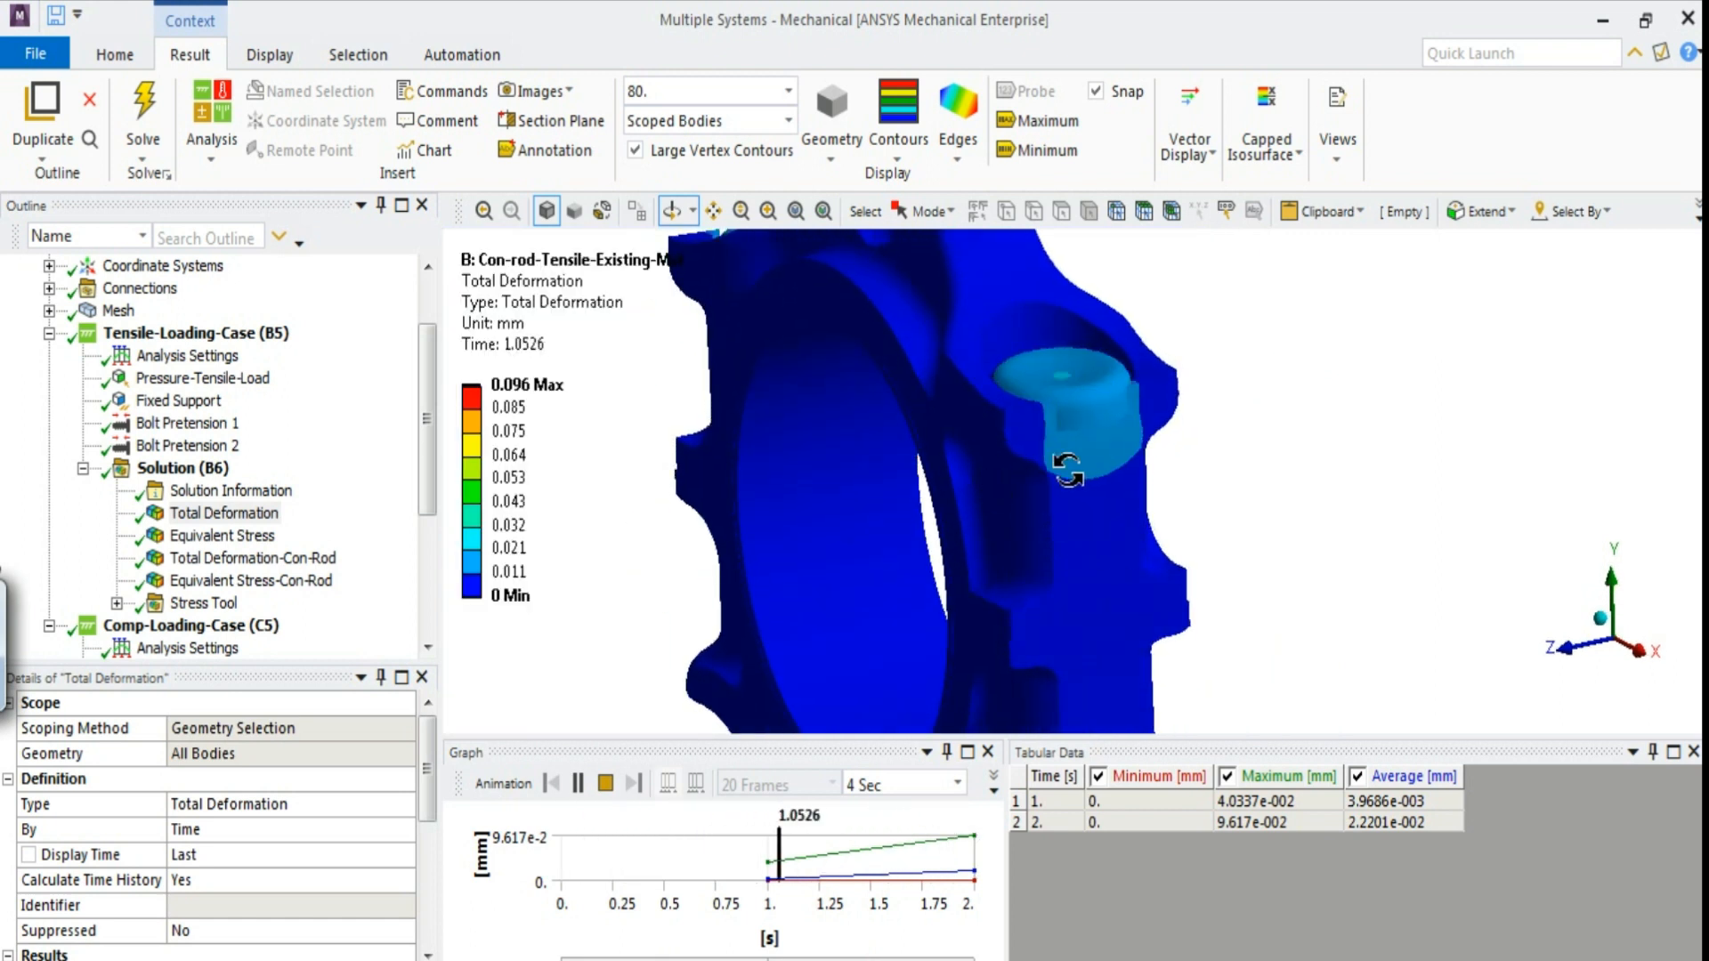
{"action": "scroll", "coordinate": [1090, 543], "scroll_direction": "down", "scroll_amount": 3}
{"action": "mouse_move", "coordinate": [1091, 543]}
{"action": "middle_mouse_down", "text": "ctrl"}
{"action": "mouse_move", "coordinate": [1167, 668]}
{"action": "mouse_move", "coordinate": [1089, 550]}
{"action": "middle_mouse_up", "text": "ctrl"}
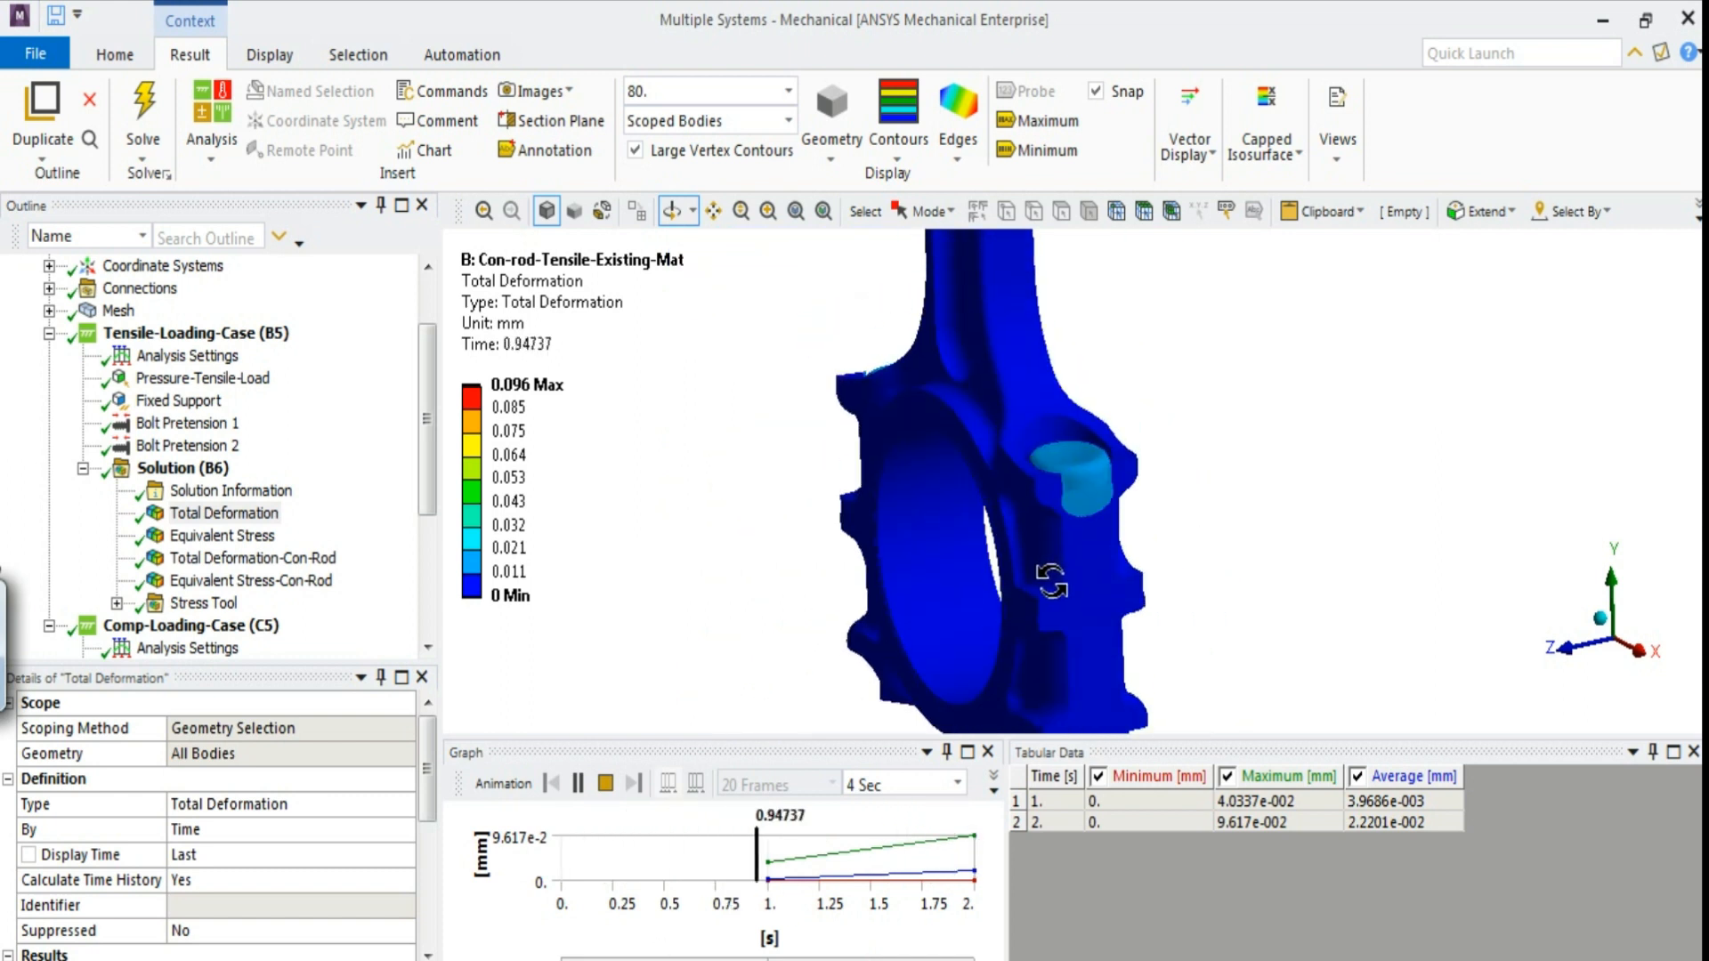
{"action": "scroll", "coordinate": [1073, 512], "scroll_direction": "down", "scroll_amount": 3}
{"action": "middle_click_drag", "start_coordinate": [1080, 458], "coordinate": [1033, 718], "text": "ctrl"}
{"action": "right_click_drag", "start_coordinate": [1137, 370], "coordinate": [891, 488]}
{"action": "middle_click_drag", "start_coordinate": [1011, 699], "coordinate": [1100, 521], "text": "ctrl"}
{"action": "scroll", "coordinate": [1131, 488], "scroll_direction": "down", "scroll_amount": 3}
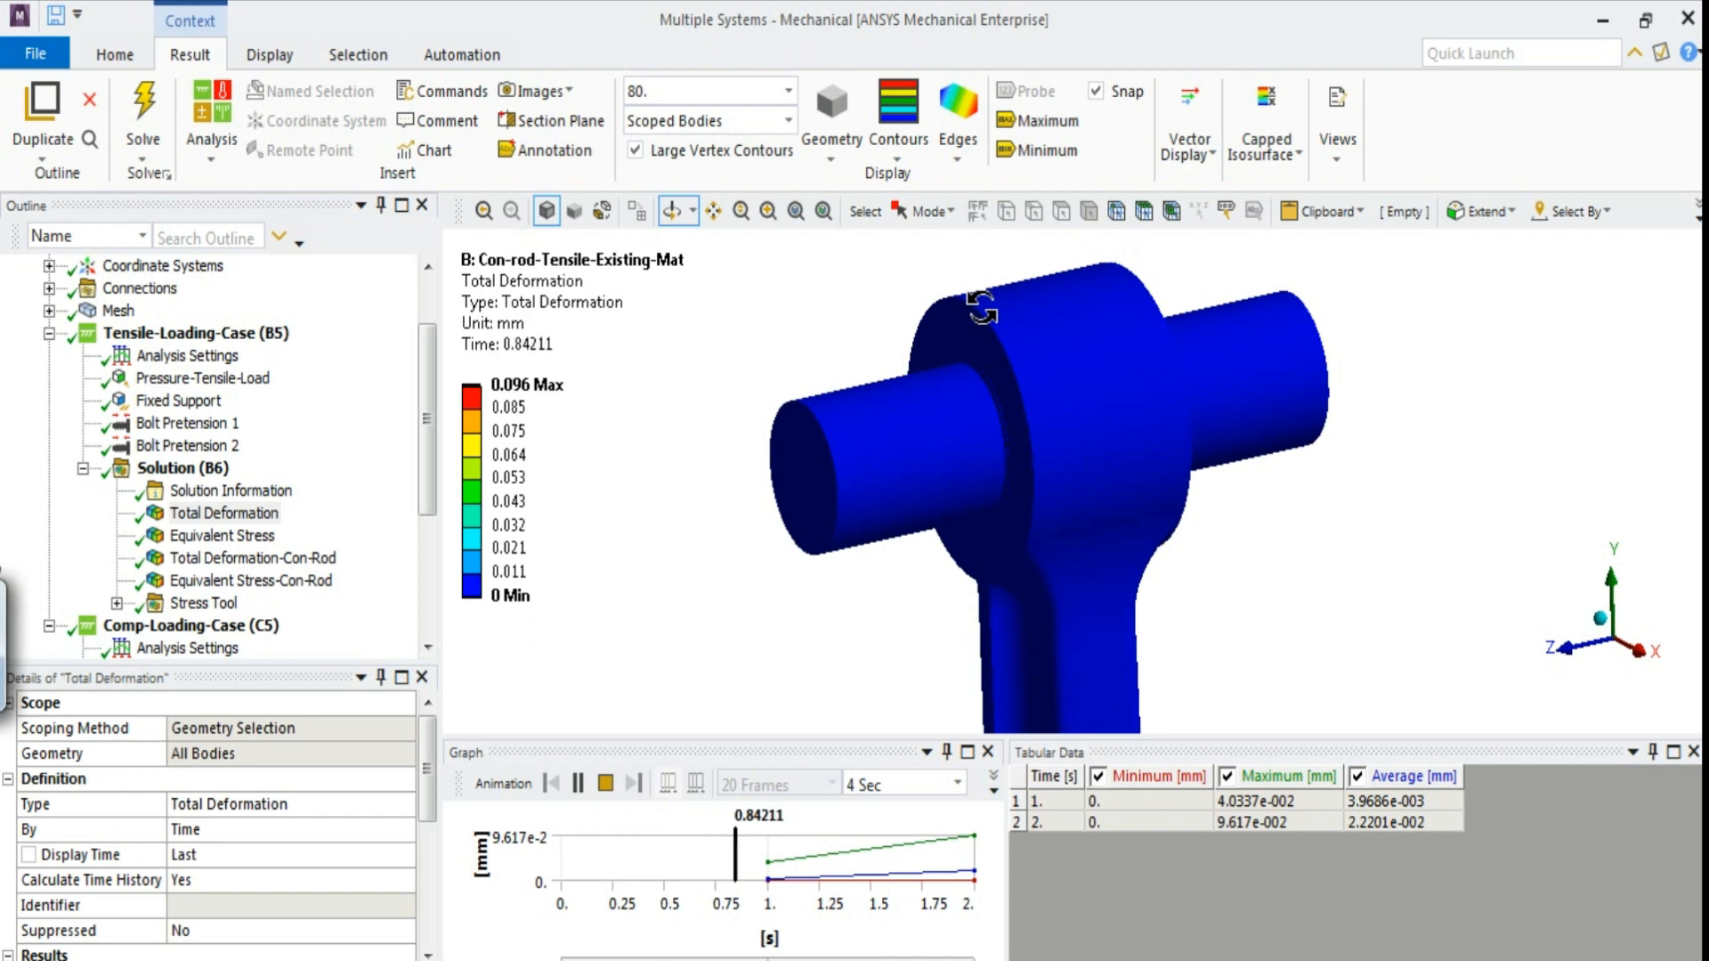
Examine the deformation of the big end and the whole assembly from front and side angles during playback.
{"action": "scroll", "coordinate": [935, 427], "scroll_direction": "down", "scroll_amount": 5}
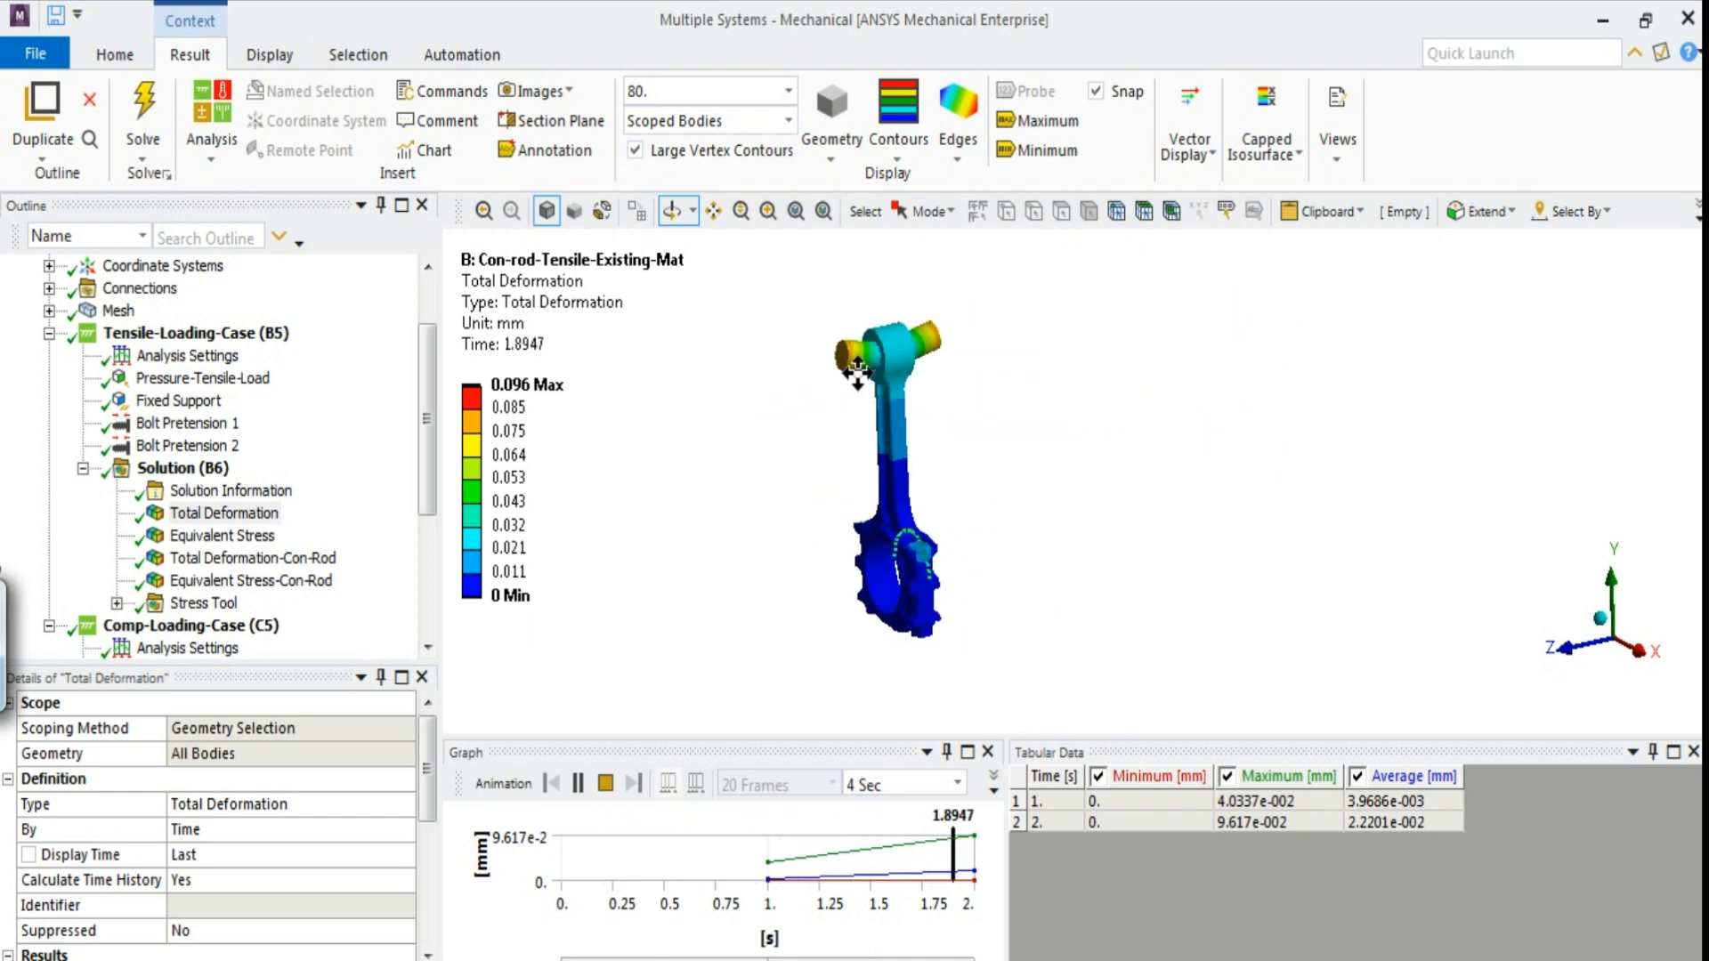
{"action": "left_click_drag", "start_coordinate": [891, 496], "coordinate": [927, 496]}
{"action": "right_click_drag", "start_coordinate": [1000, 488], "coordinate": [760, 691]}
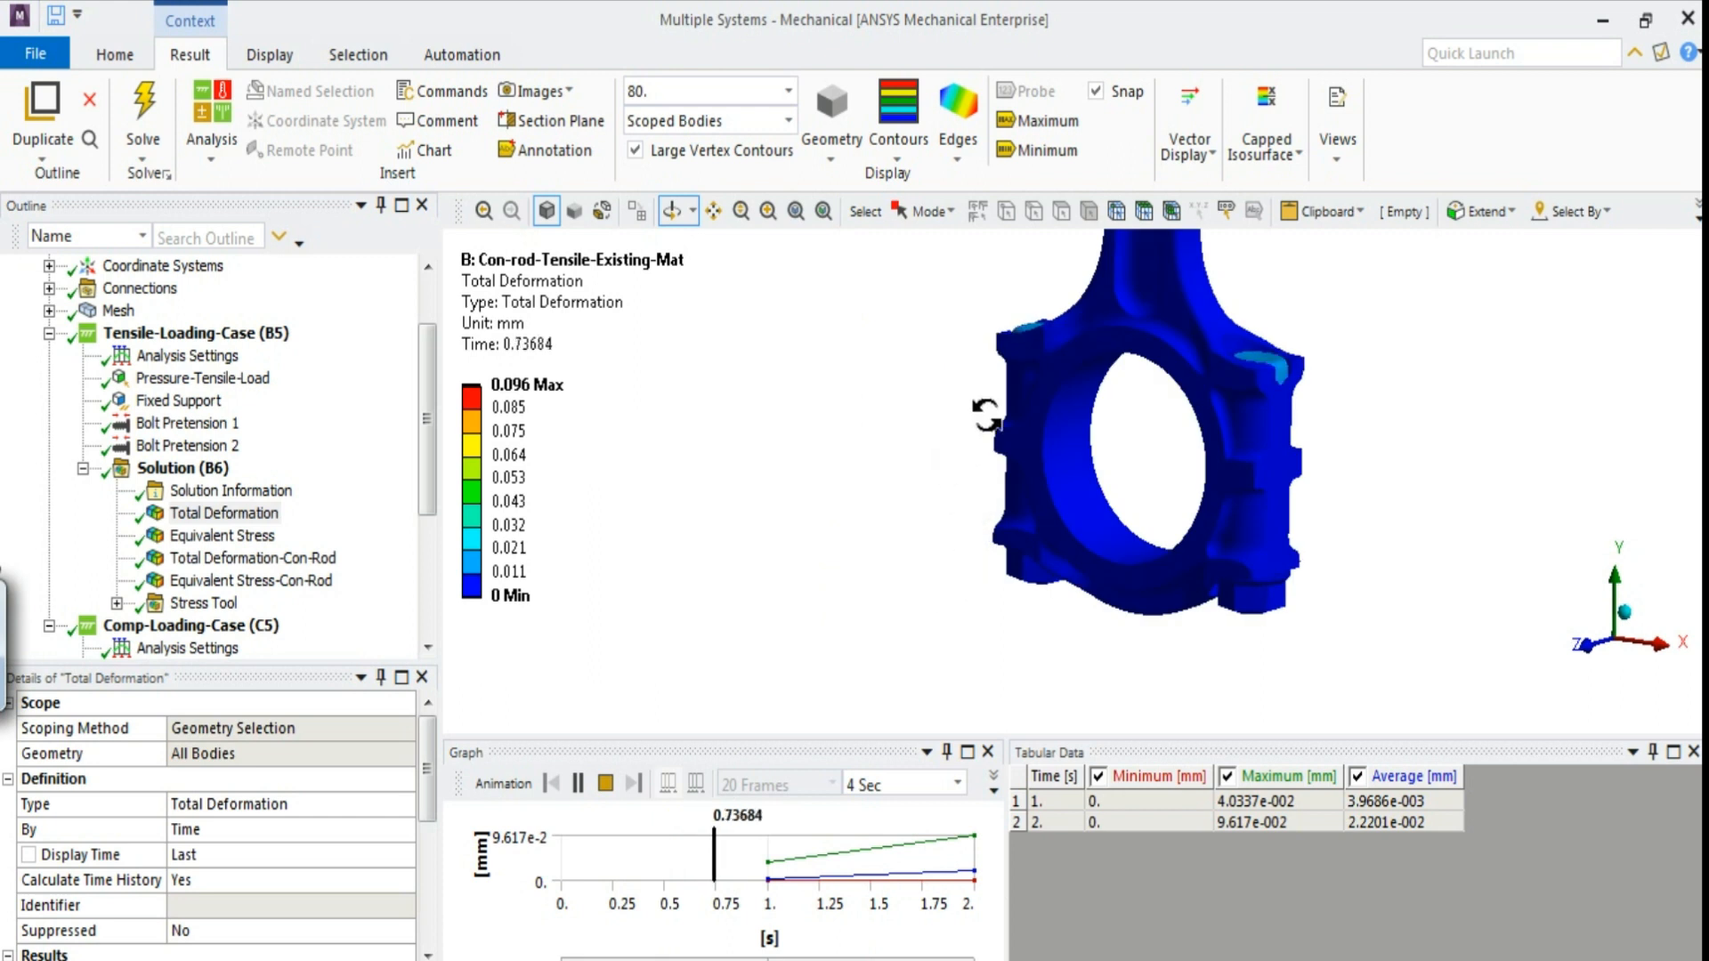
{"action": "middle_click_drag", "start_coordinate": [1007, 519], "coordinate": [863, 594], "text": "ctrl"}
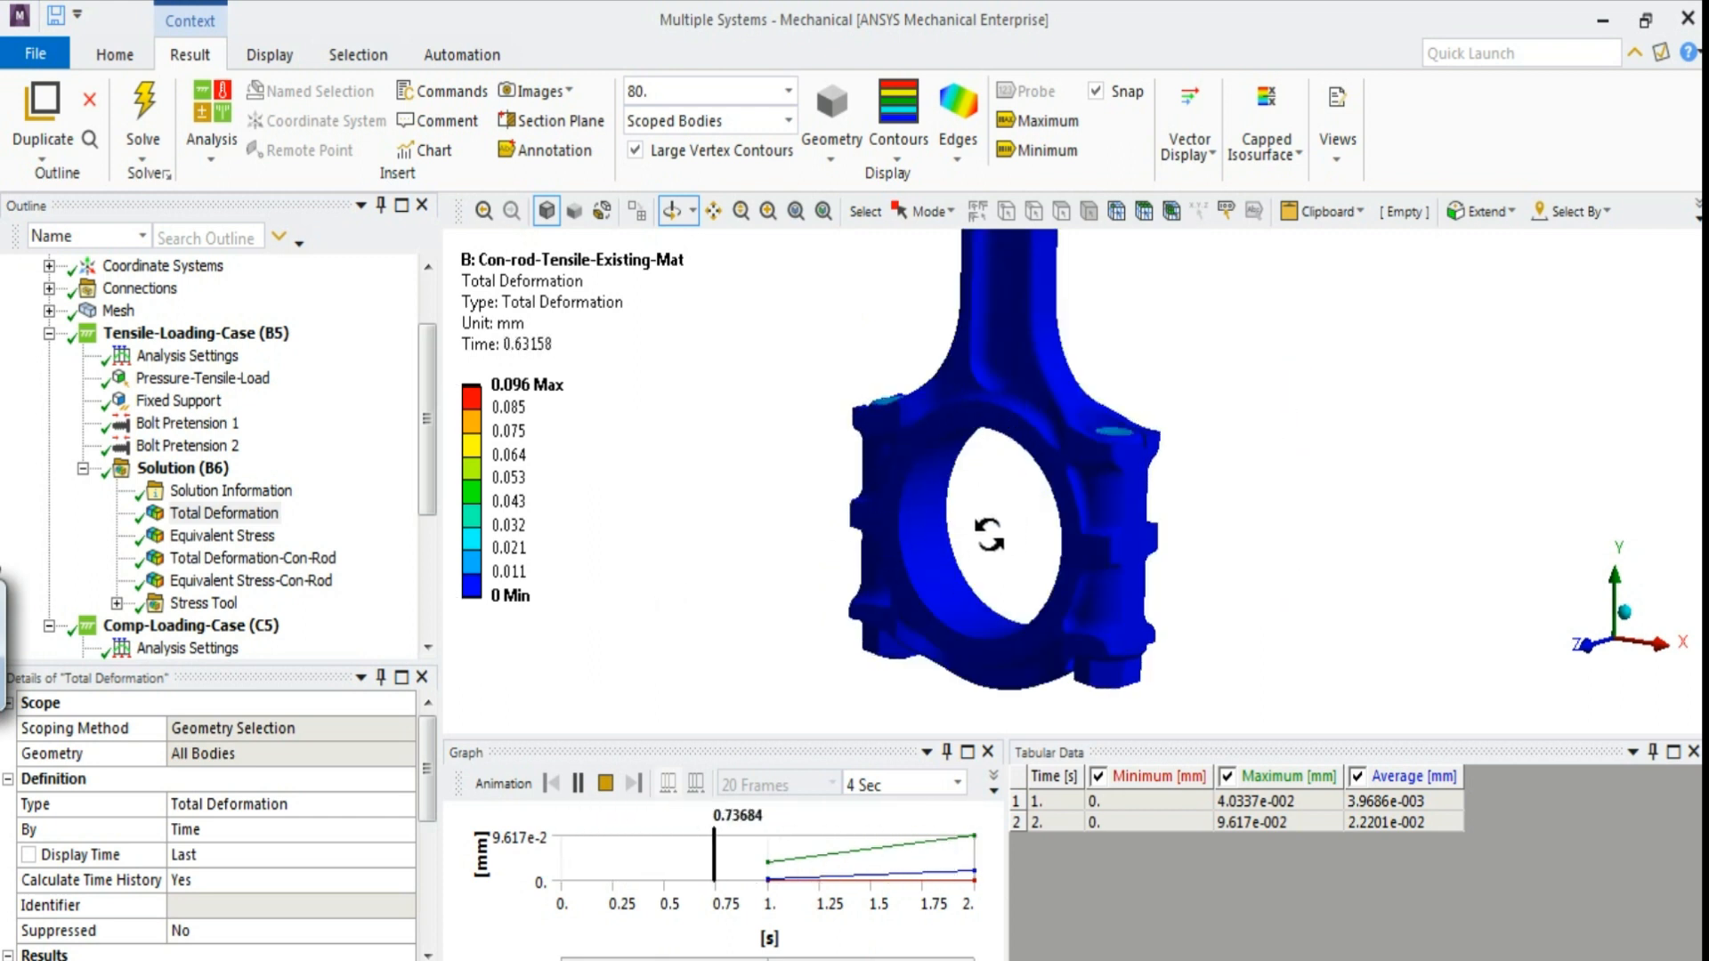
{"action": "scroll", "coordinate": [957, 526], "scroll_direction": "down", "scroll_amount": 6}
{"action": "middle_click_drag", "start_coordinate": [986, 447], "coordinate": [852, 523], "text": "ctrl"}
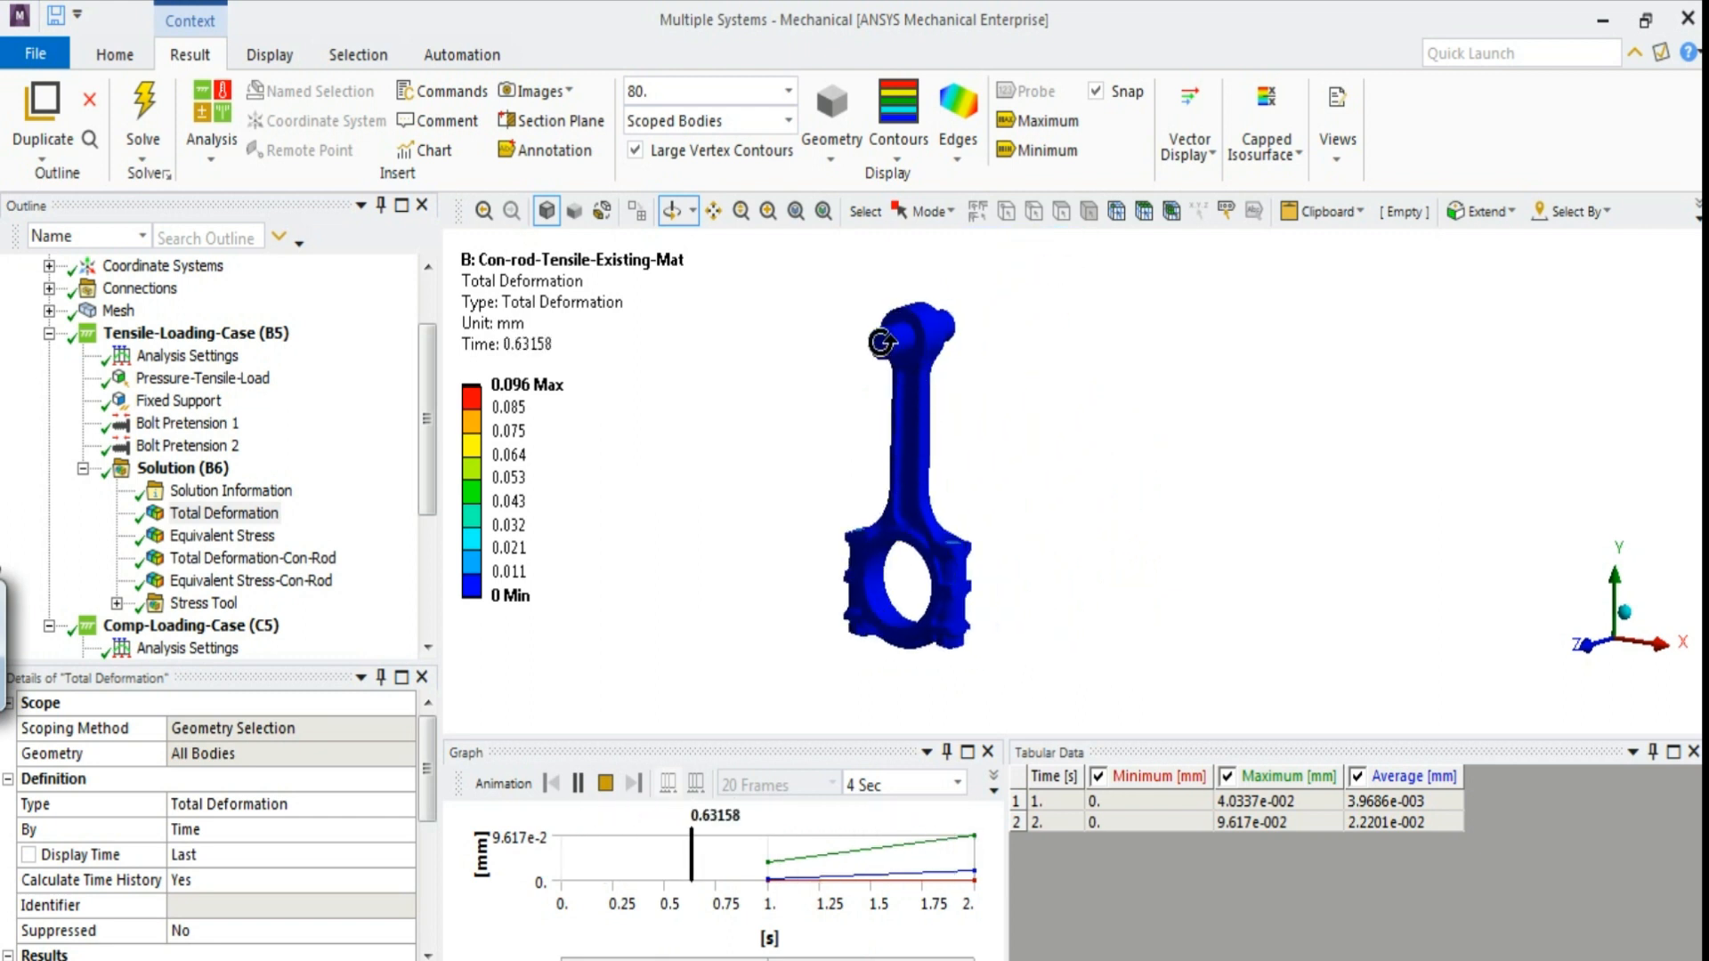
{"action": "mouse_move", "coordinate": [882, 343]}
{"action": "left_mouse_down"}
{"action": "mouse_move", "coordinate": [820, 436]}
{"action": "mouse_move", "coordinate": [855, 334]}
{"action": "mouse_move", "coordinate": [882, 318]}
{"action": "left_mouse_up"}
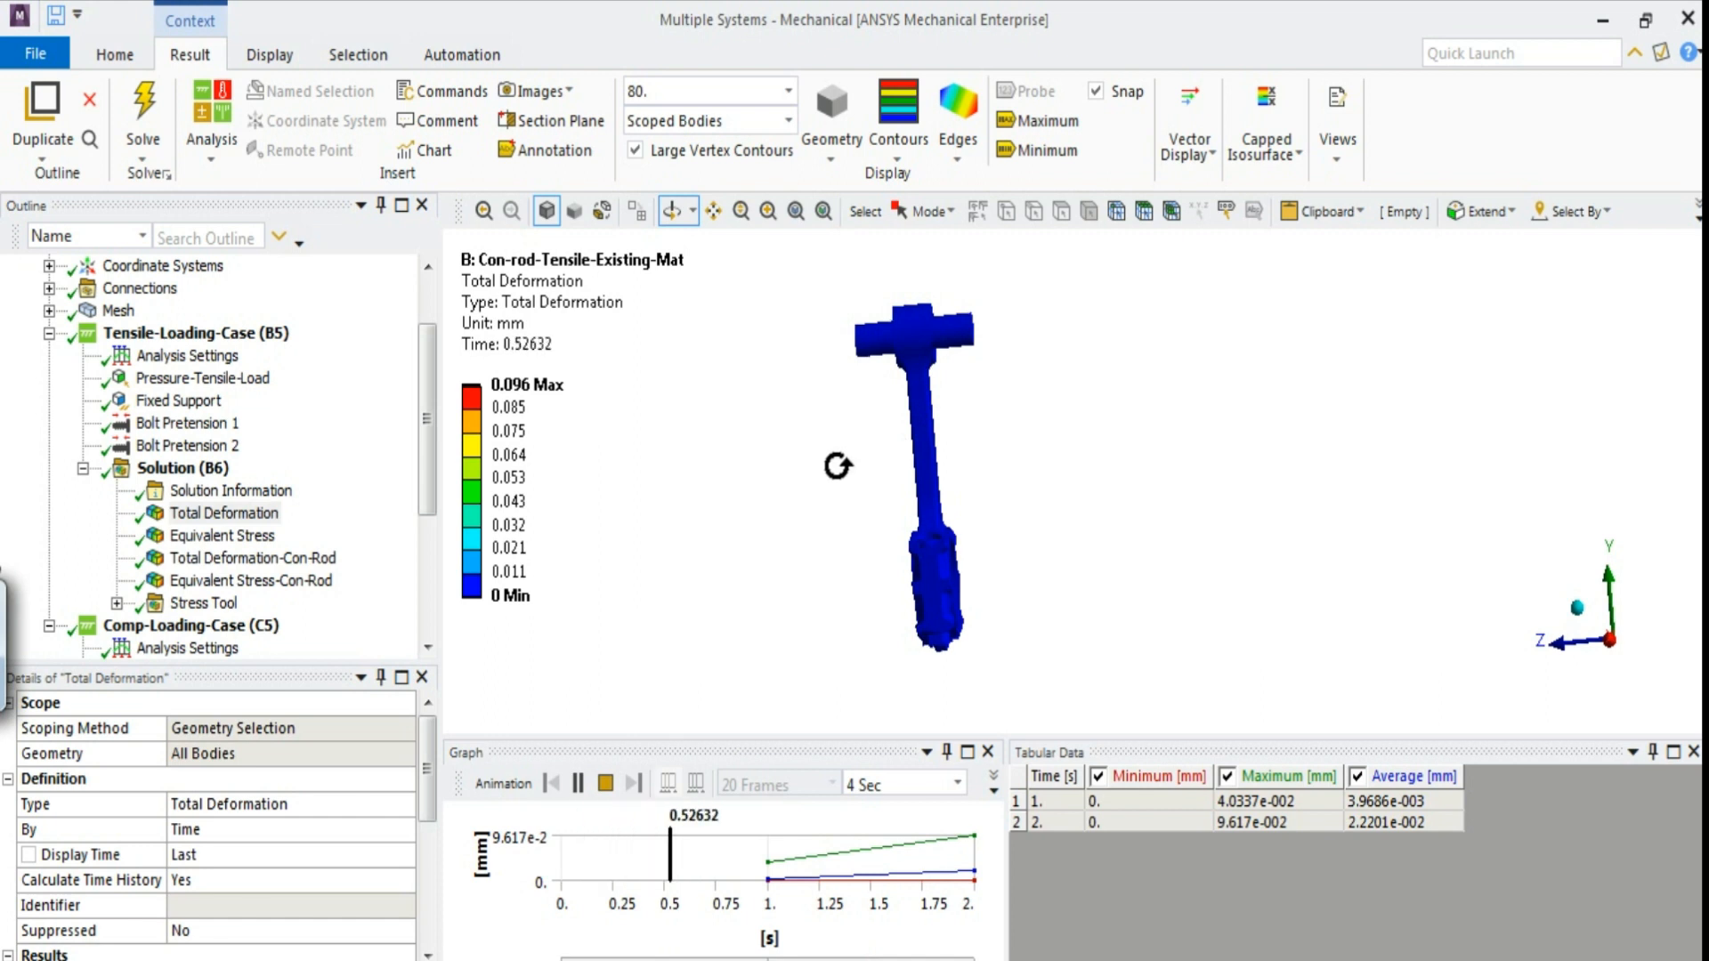
{"action": "left_click_drag", "start_coordinate": [1003, 508], "coordinate": [990, 581]}
Show the Total Deformation-Con-Rod result in an angled view with the whole rod visible, and enlarge the graphics area.
{"action": "left_click", "coordinate": [252, 559]}
{"action": "left_click_drag", "start_coordinate": [780, 476], "coordinate": [946, 456]}
{"action": "right_click", "coordinate": [477, 323]}
{"action": "mouse_move", "coordinate": [623, 642]}
{"action": "left_click", "coordinate": [768, 641]}
{"action": "left_click_drag", "start_coordinate": [769, 640], "coordinate": [827, 525]}
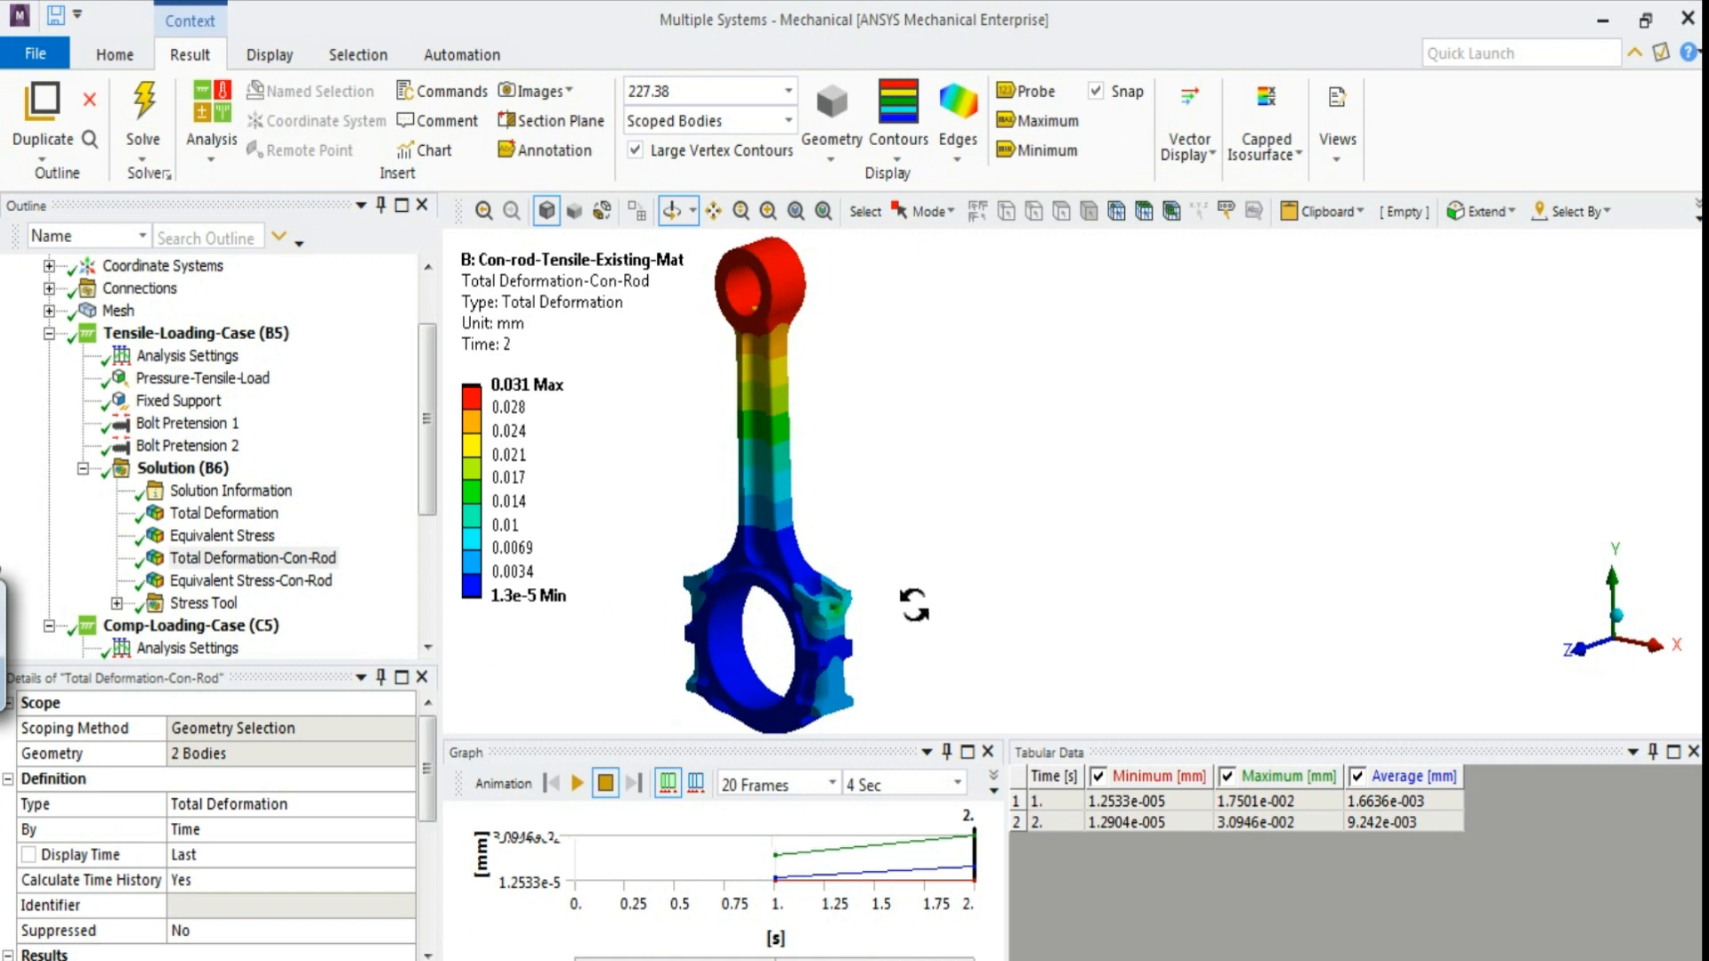
{"action": "left_click_drag", "start_coordinate": [914, 606], "coordinate": [911, 604]}
{"action": "left_click_drag", "start_coordinate": [914, 735], "coordinate": [915, 864]}
{"action": "left_click_drag", "start_coordinate": [836, 615], "coordinate": [902, 632]}
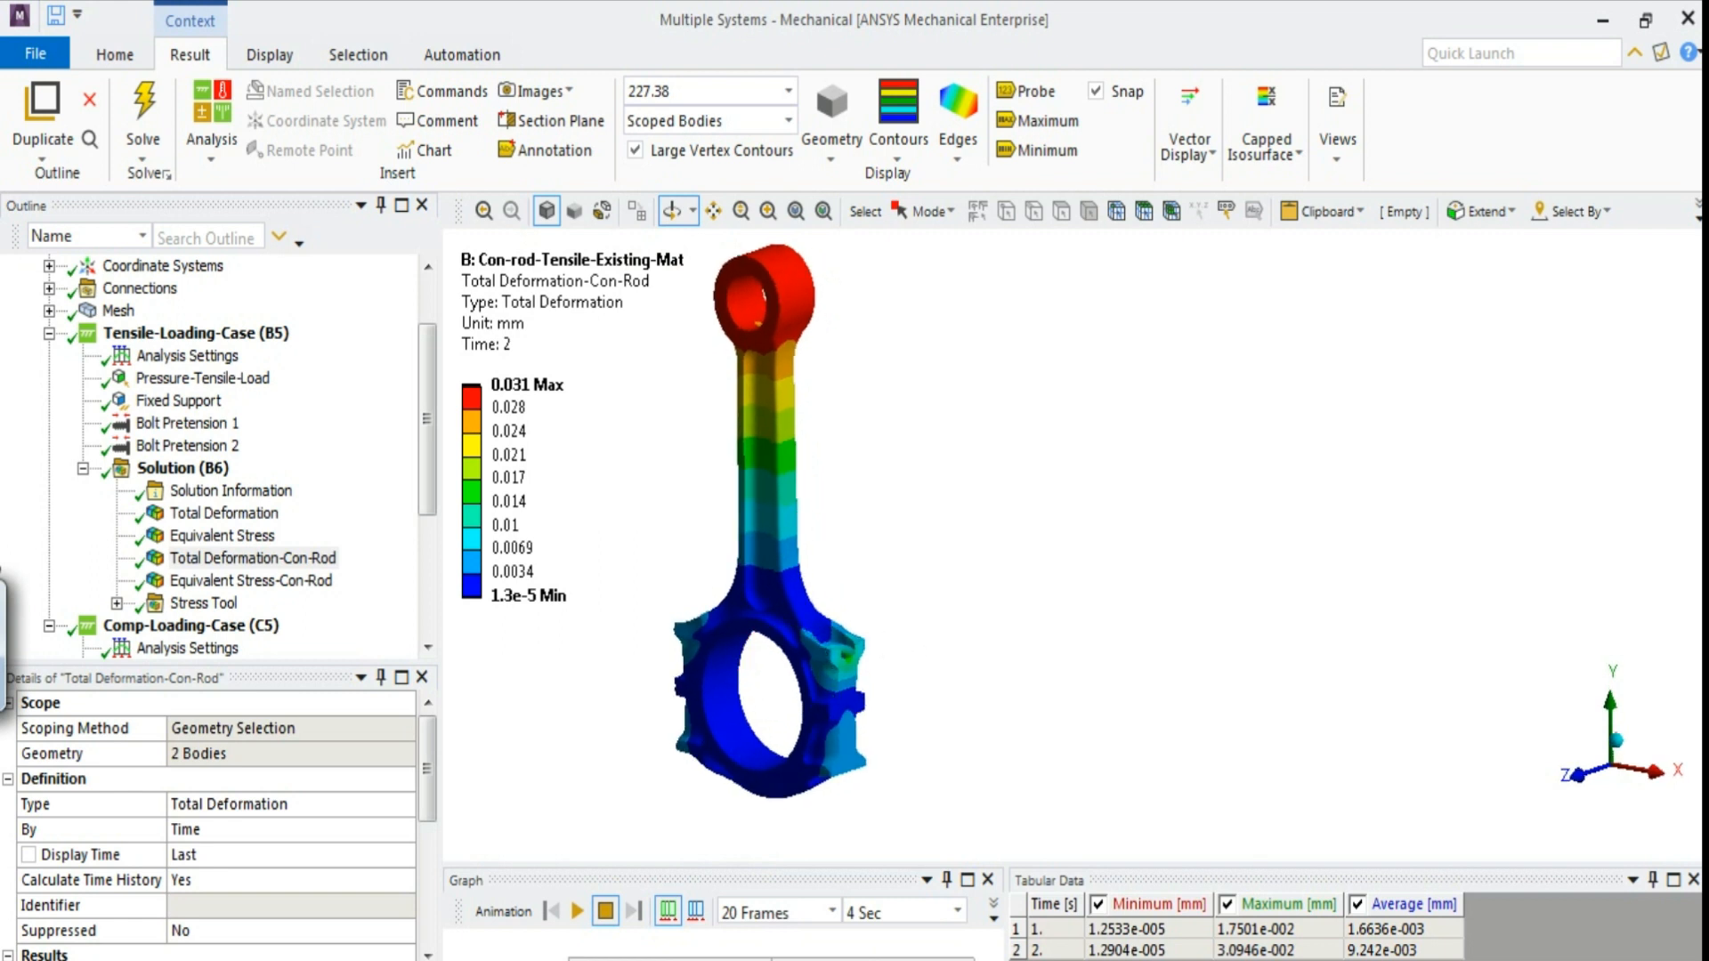
Capture the Total Deformation-Con-Rod plot together with its legend and result header using the Snipping Tool.
{"action": "key", "text": "alt+Tab"}
{"action": "left_click", "coordinate": [1348, 454]}
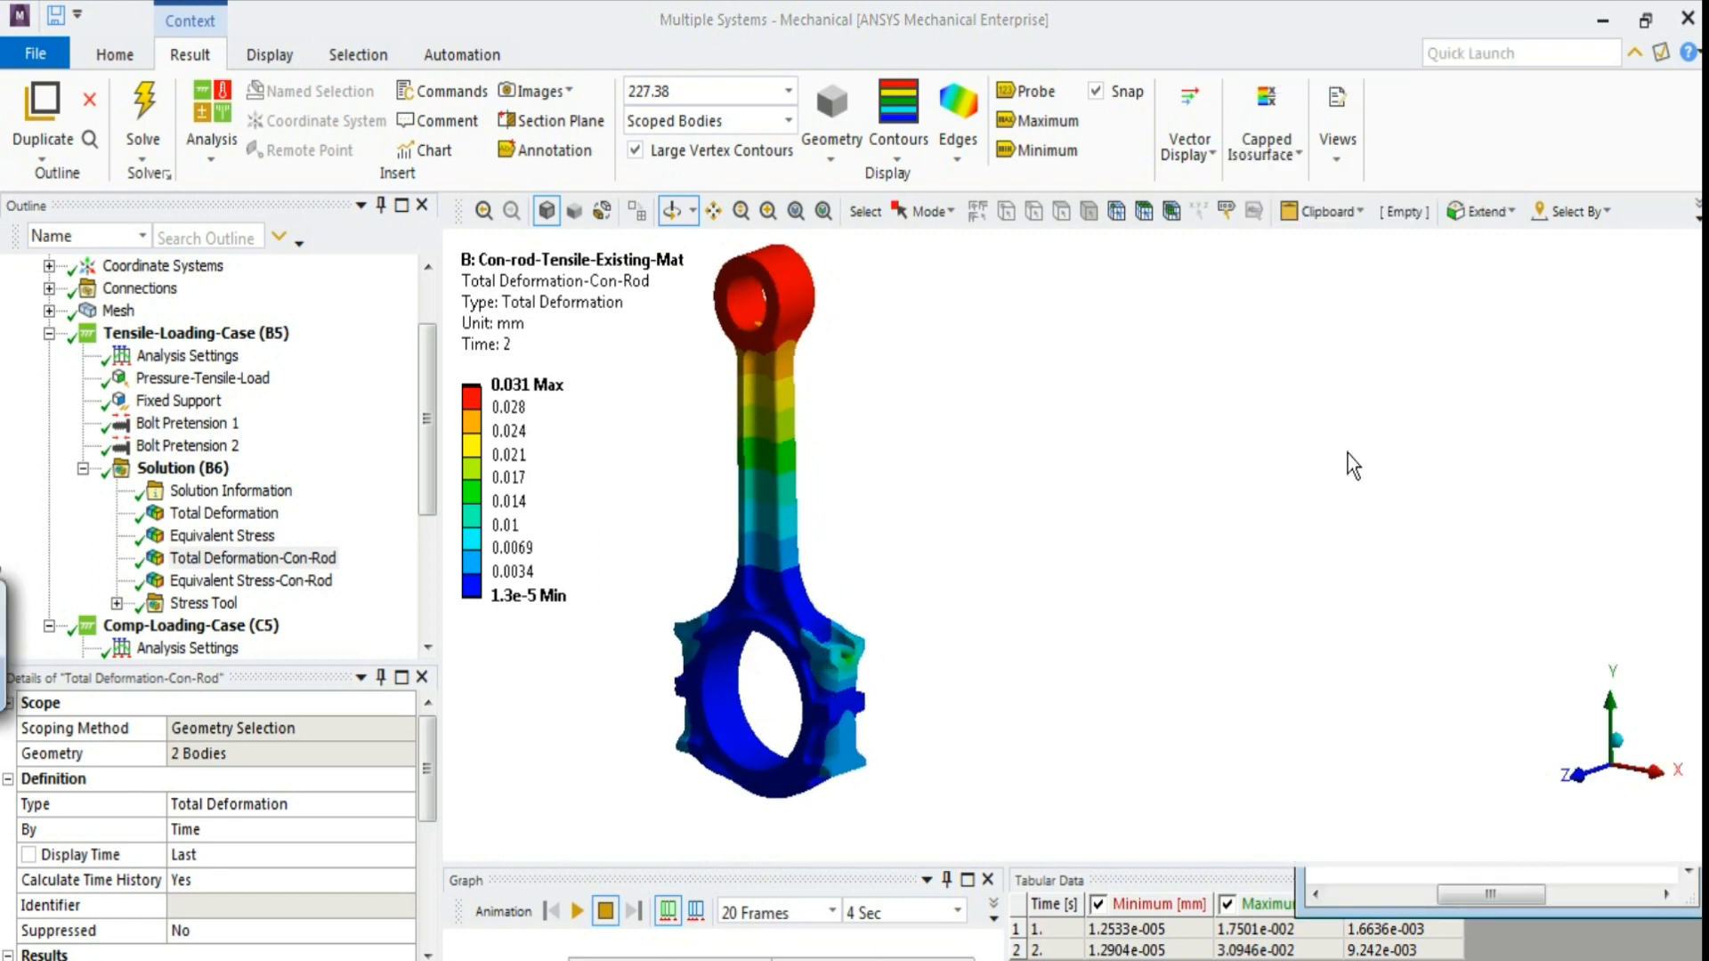
{"action": "left_click_drag", "start_coordinate": [457, 253], "coordinate": [893, 812]}
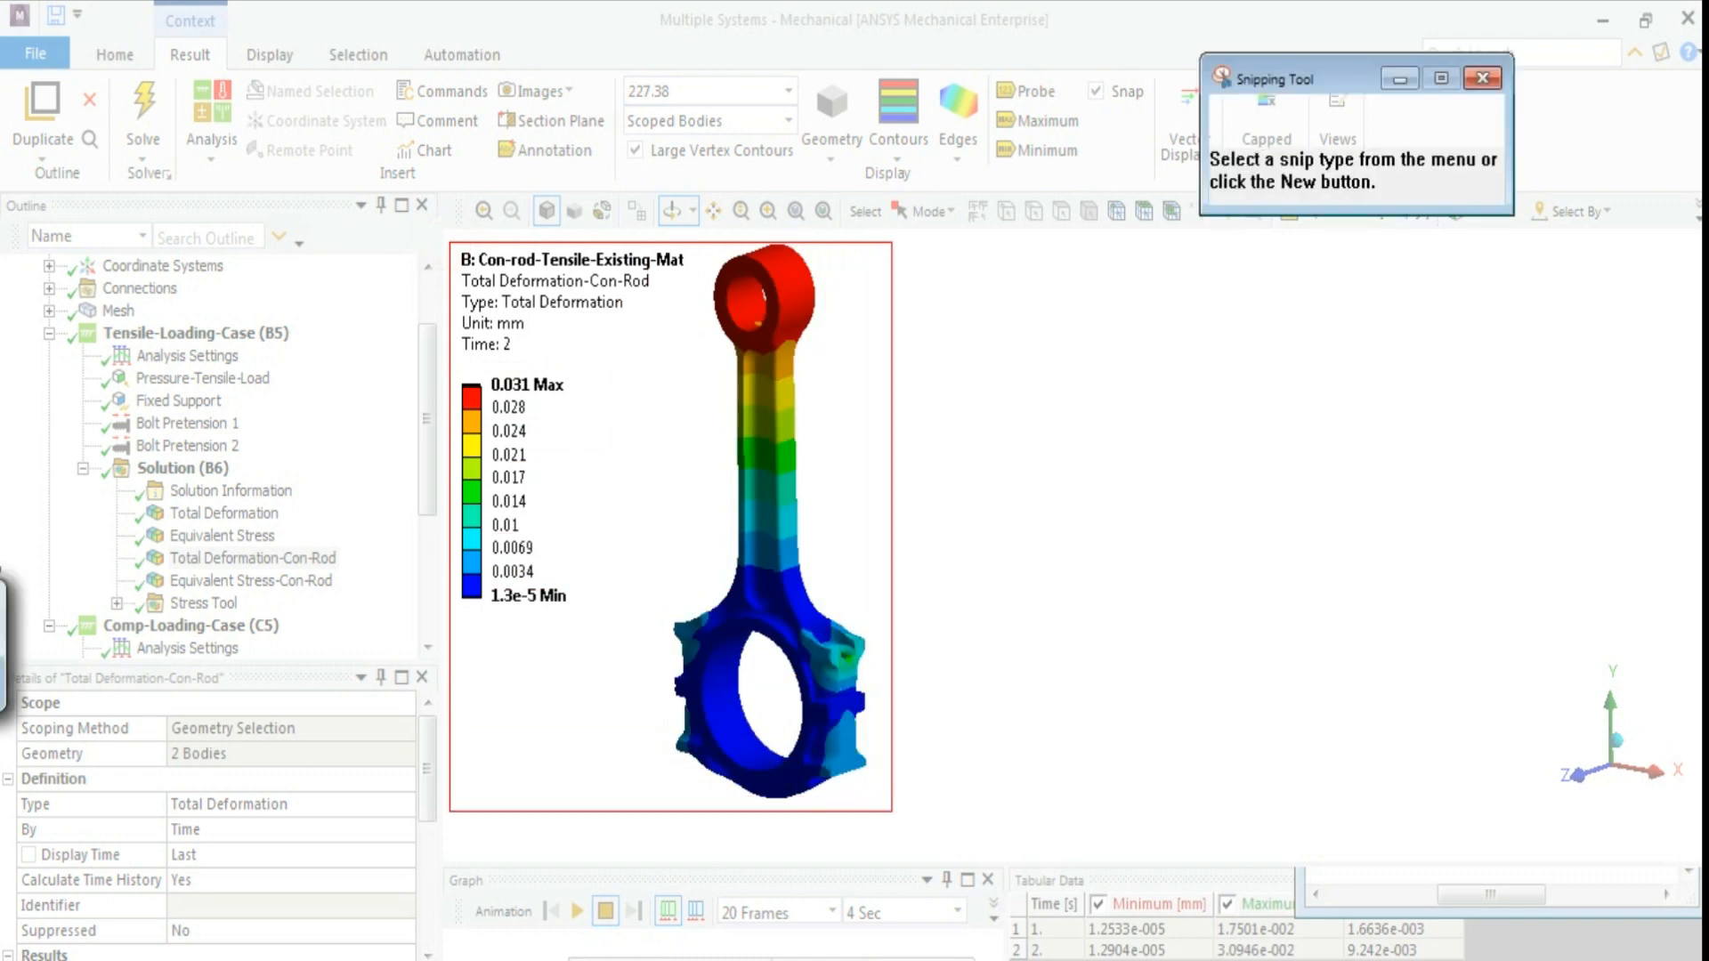
Paste the captured plot into the PowerPoint slide "Overall Displacement Plot – Con-Rod" and position it below the Existing Material- C70 S6 Steel heading.
{"action": "key", "text": "alt+Tab"}
{"action": "left_click", "coordinate": [741, 685]}
{"action": "key", "text": "ctrl+v"}
{"action": "left_click_drag", "start_coordinate": [946, 596], "coordinate": [627, 614]}
{"action": "left_click", "coordinate": [897, 856]}
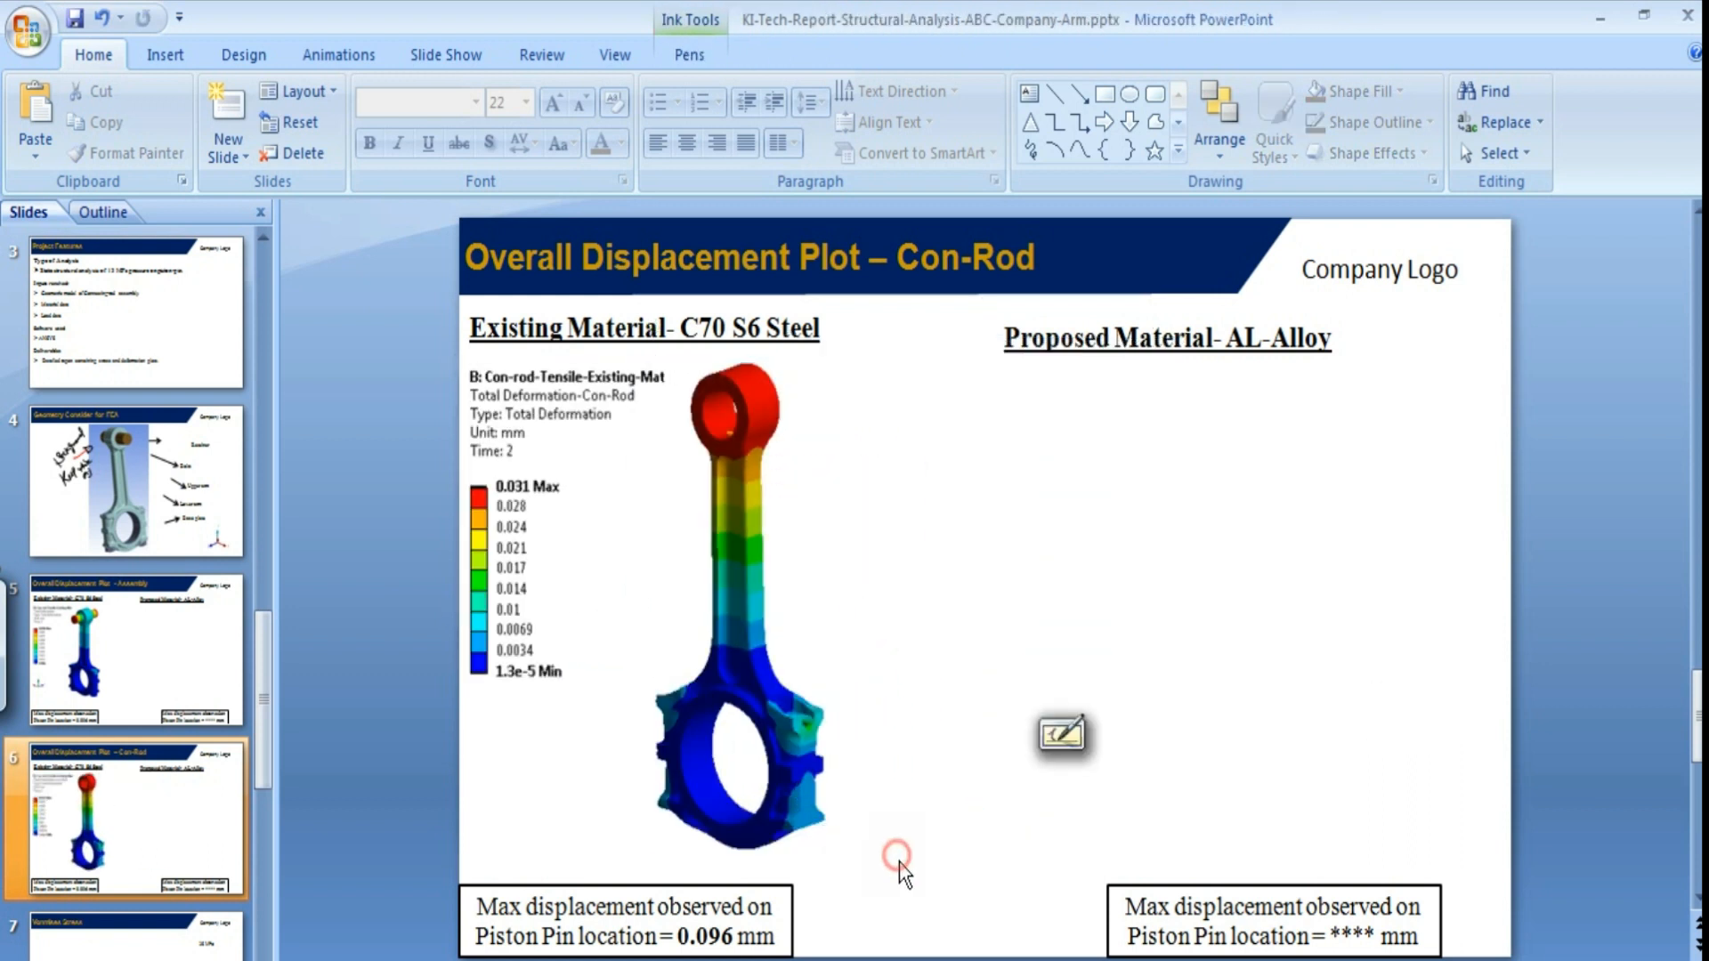
Switch back to ANSYS Mechanical and capture the coordinate triad of the con-rod view with the Snipping Tool.
{"action": "key", "text": "alt+Tab"}
{"action": "key", "text": "alt+Tab"}
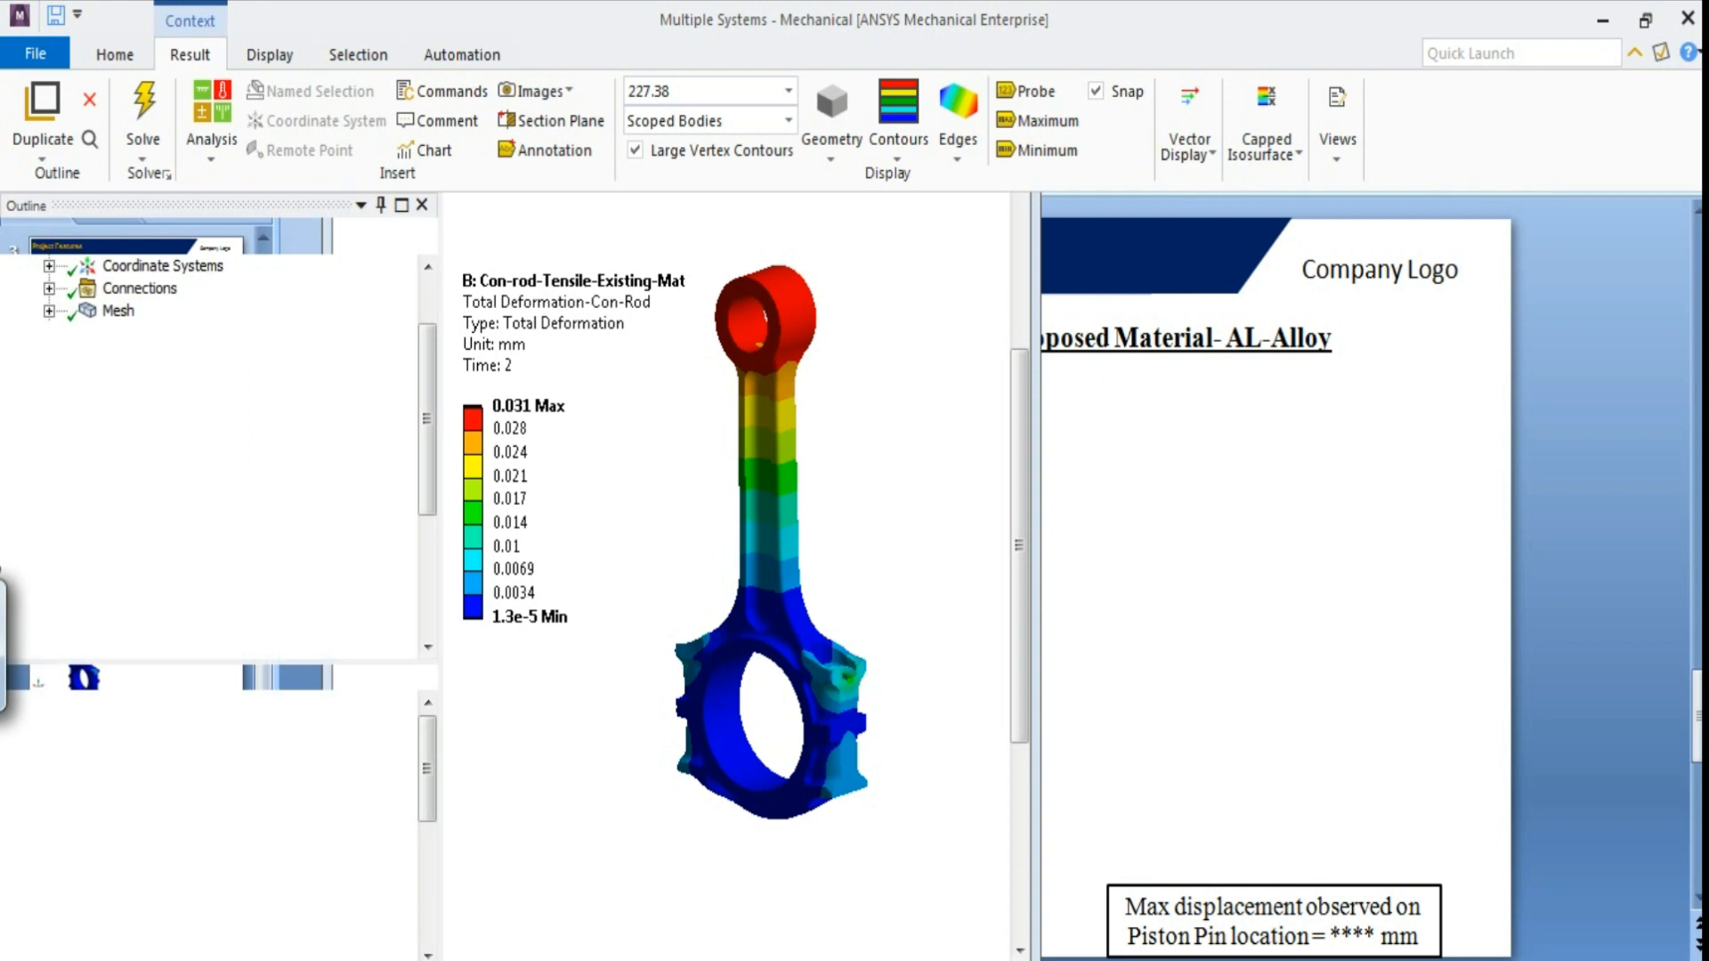
{"action": "left_click", "coordinate": [374, 105]}
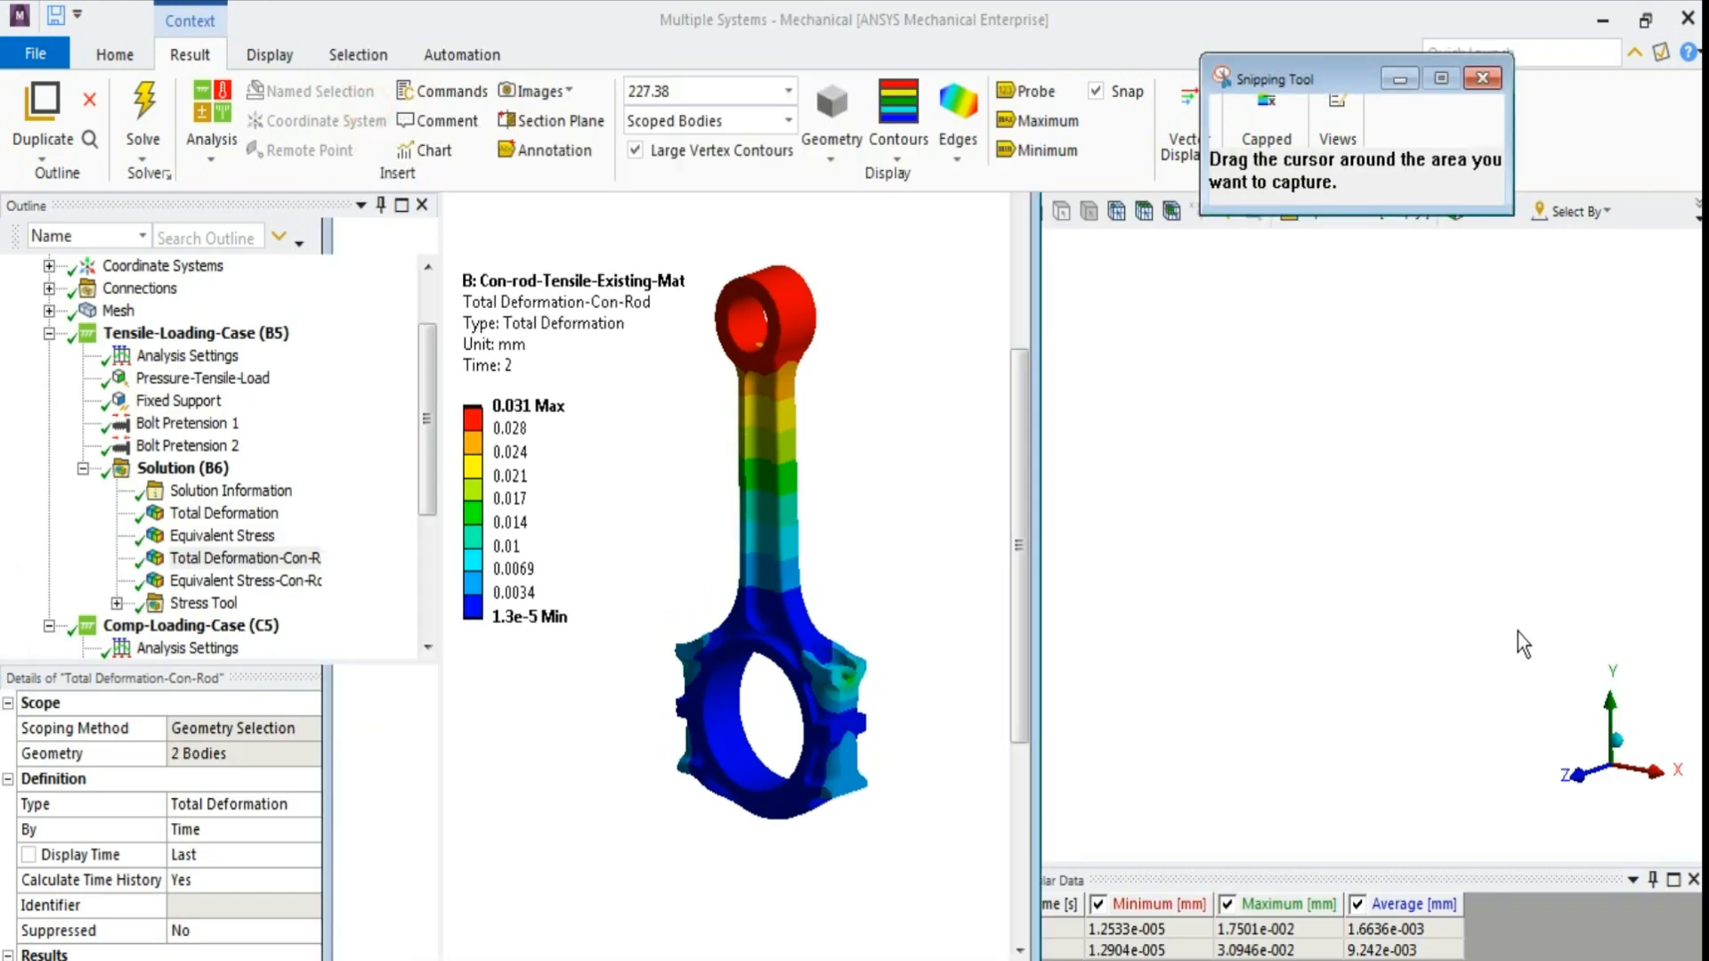
{"action": "left_click_drag", "start_coordinate": [1541, 643], "coordinate": [1689, 792]}
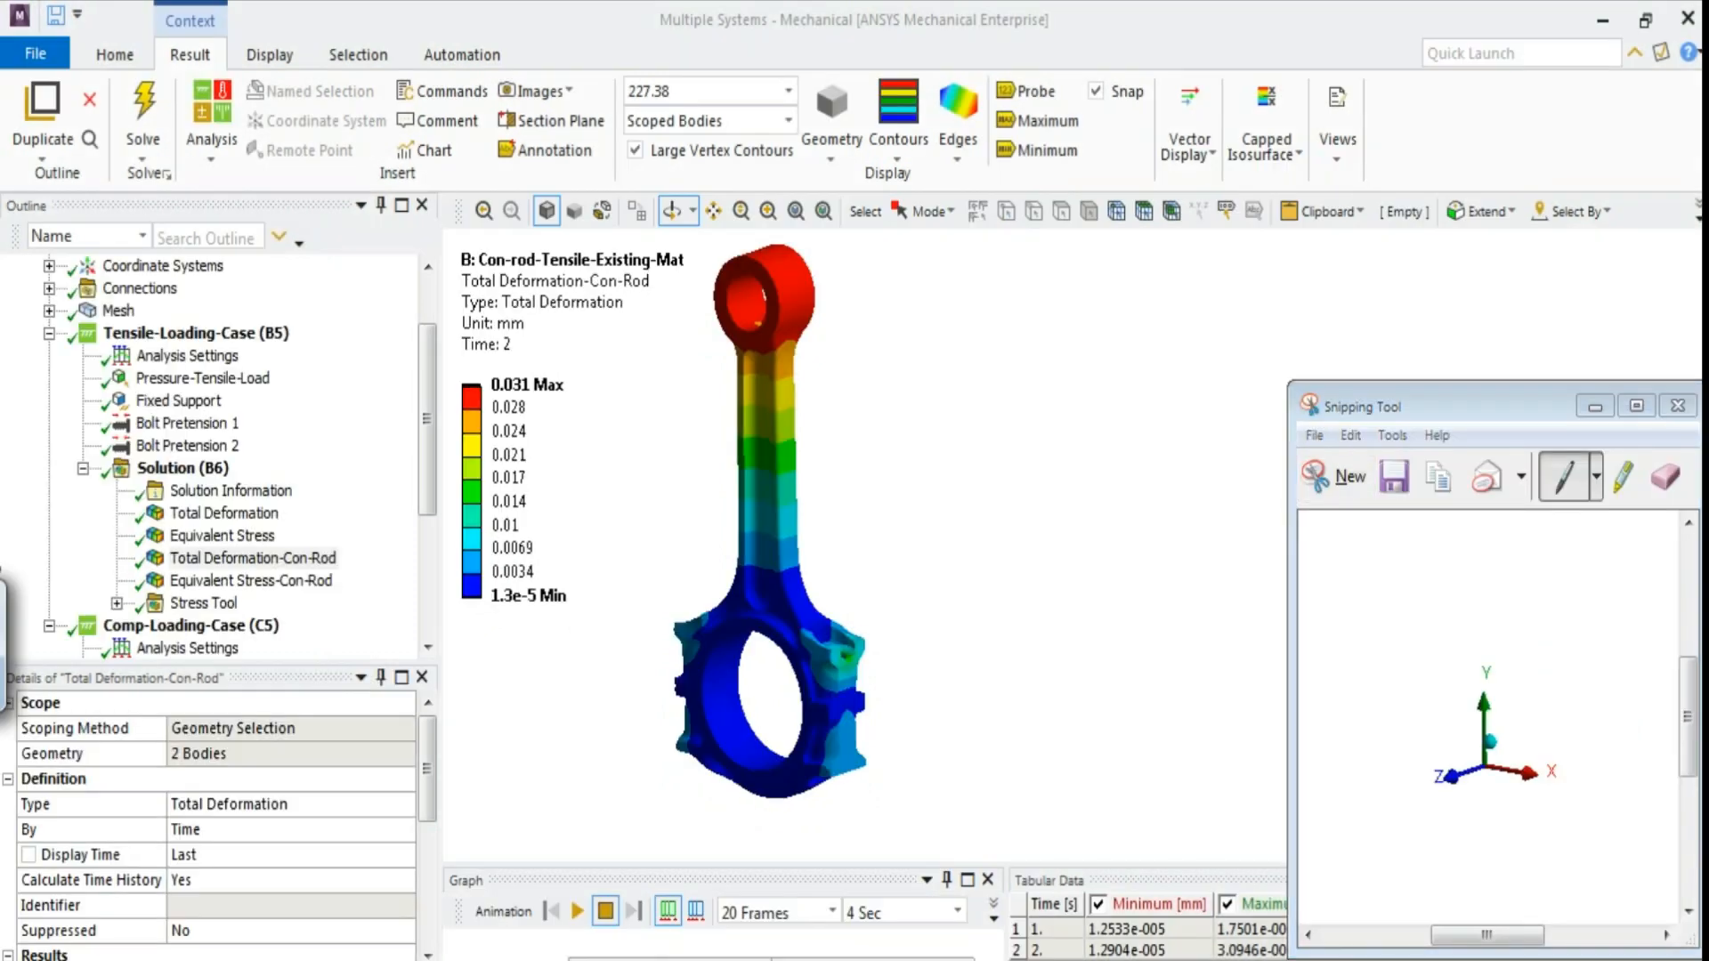
Paste the triad capture into the Con-Rod slide in PowerPoint, shrink it, and place it below the plot's legend.
{"action": "key", "text": "alt+Tab"}
{"action": "key", "text": "ctrl+v"}
{"action": "left_click_drag", "start_coordinate": [976, 599], "coordinate": [514, 775]}
{"action": "left_click_drag", "start_coordinate": [588, 830], "coordinate": [528, 776]}
{"action": "left_click", "coordinate": [420, 803]}
Group the triad picture with the con-rod displacement plot on the slide.
{"action": "left_click", "coordinate": [490, 750]}
{"action": "left_click", "coordinate": [612, 631], "text": "ctrl"}
{"action": "right_click", "coordinate": [616, 630]}
{"action": "left_click", "coordinate": [668, 743]}
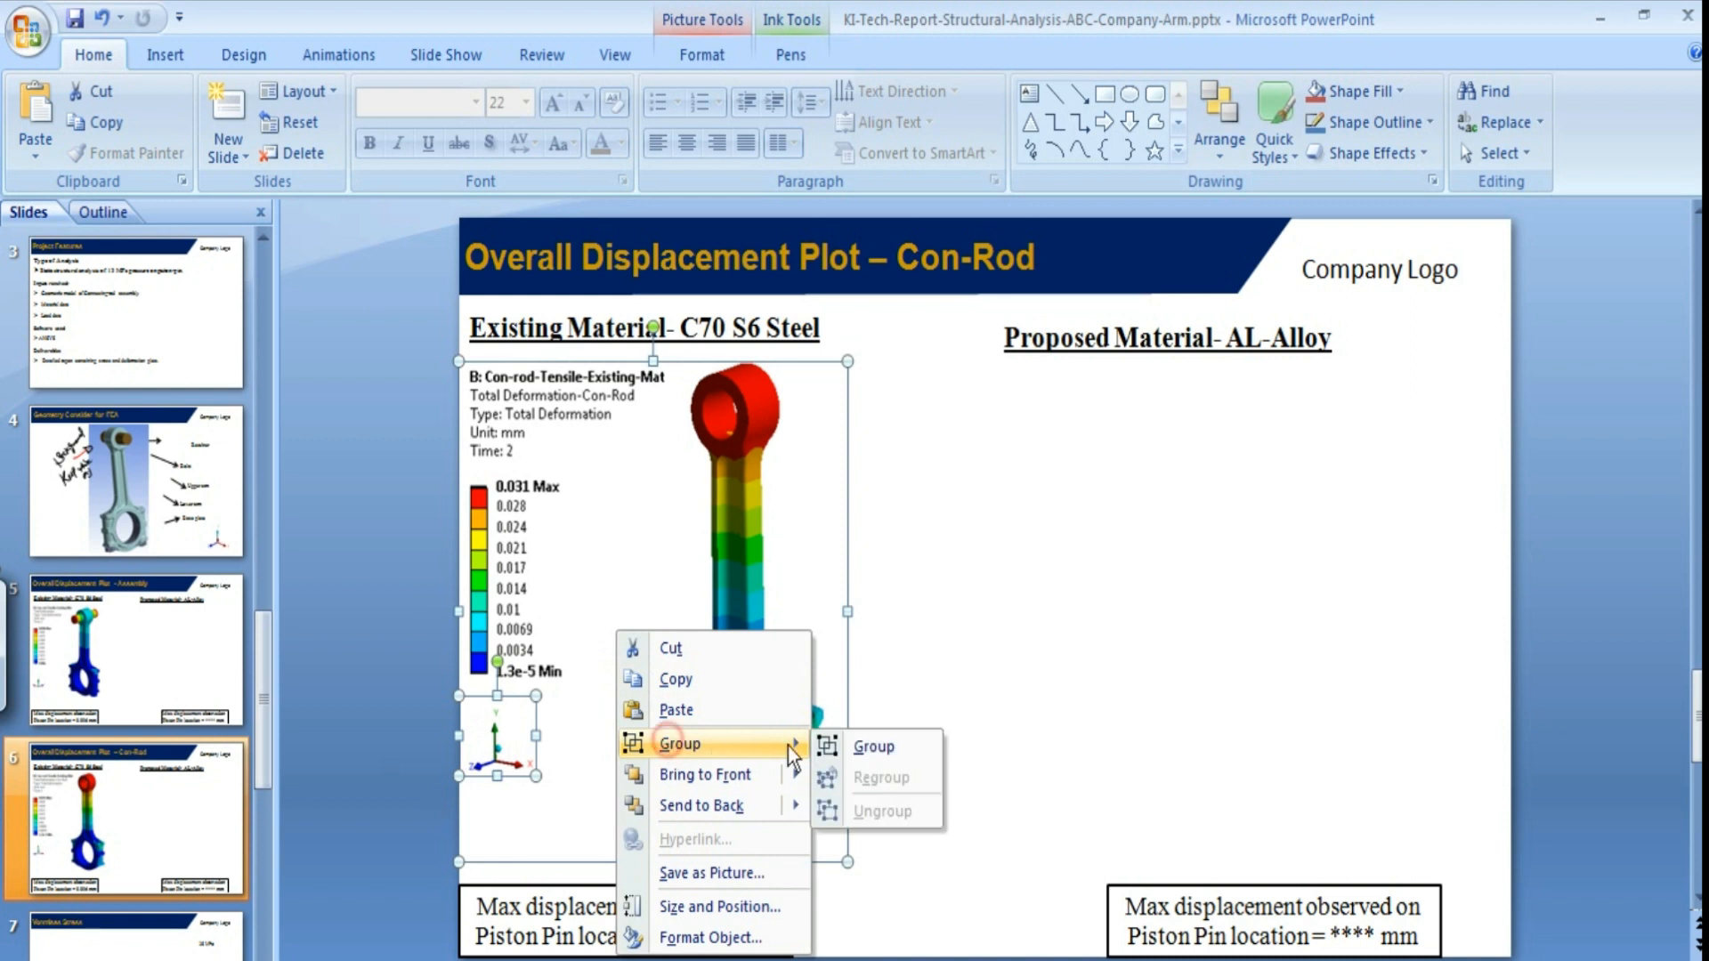
{"action": "left_click", "coordinate": [842, 753]}
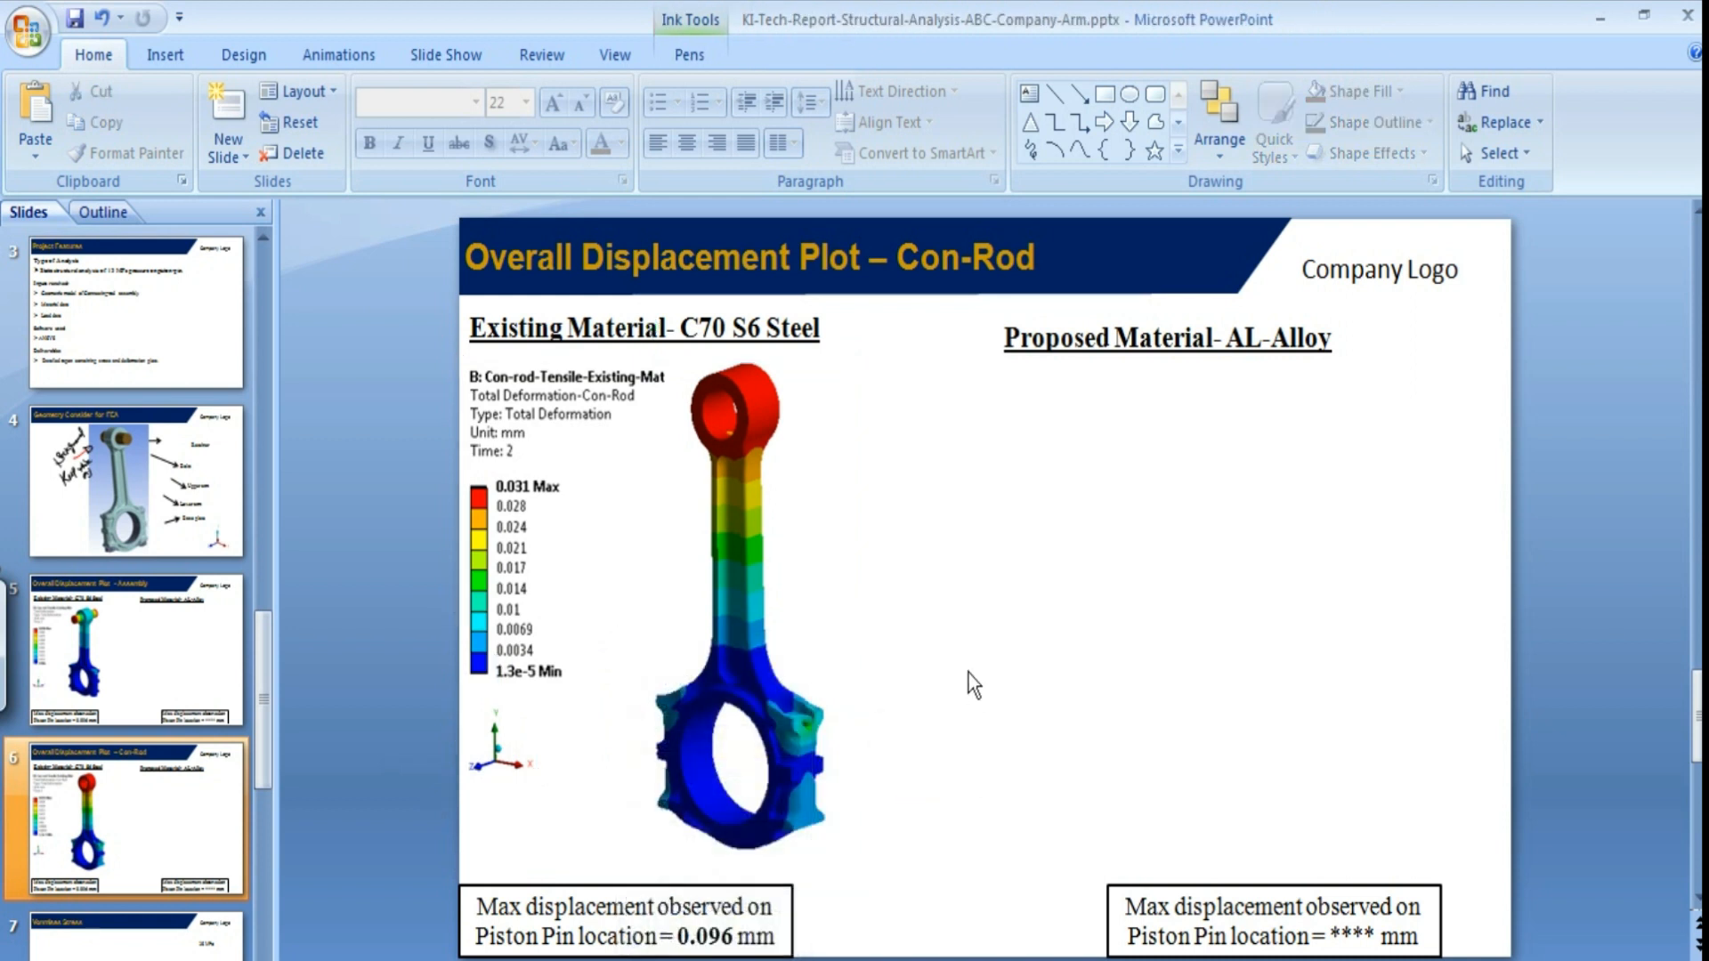
{"action": "key", "text": "alt+Tab"}
{"action": "key", "text": "alt+Tab"}
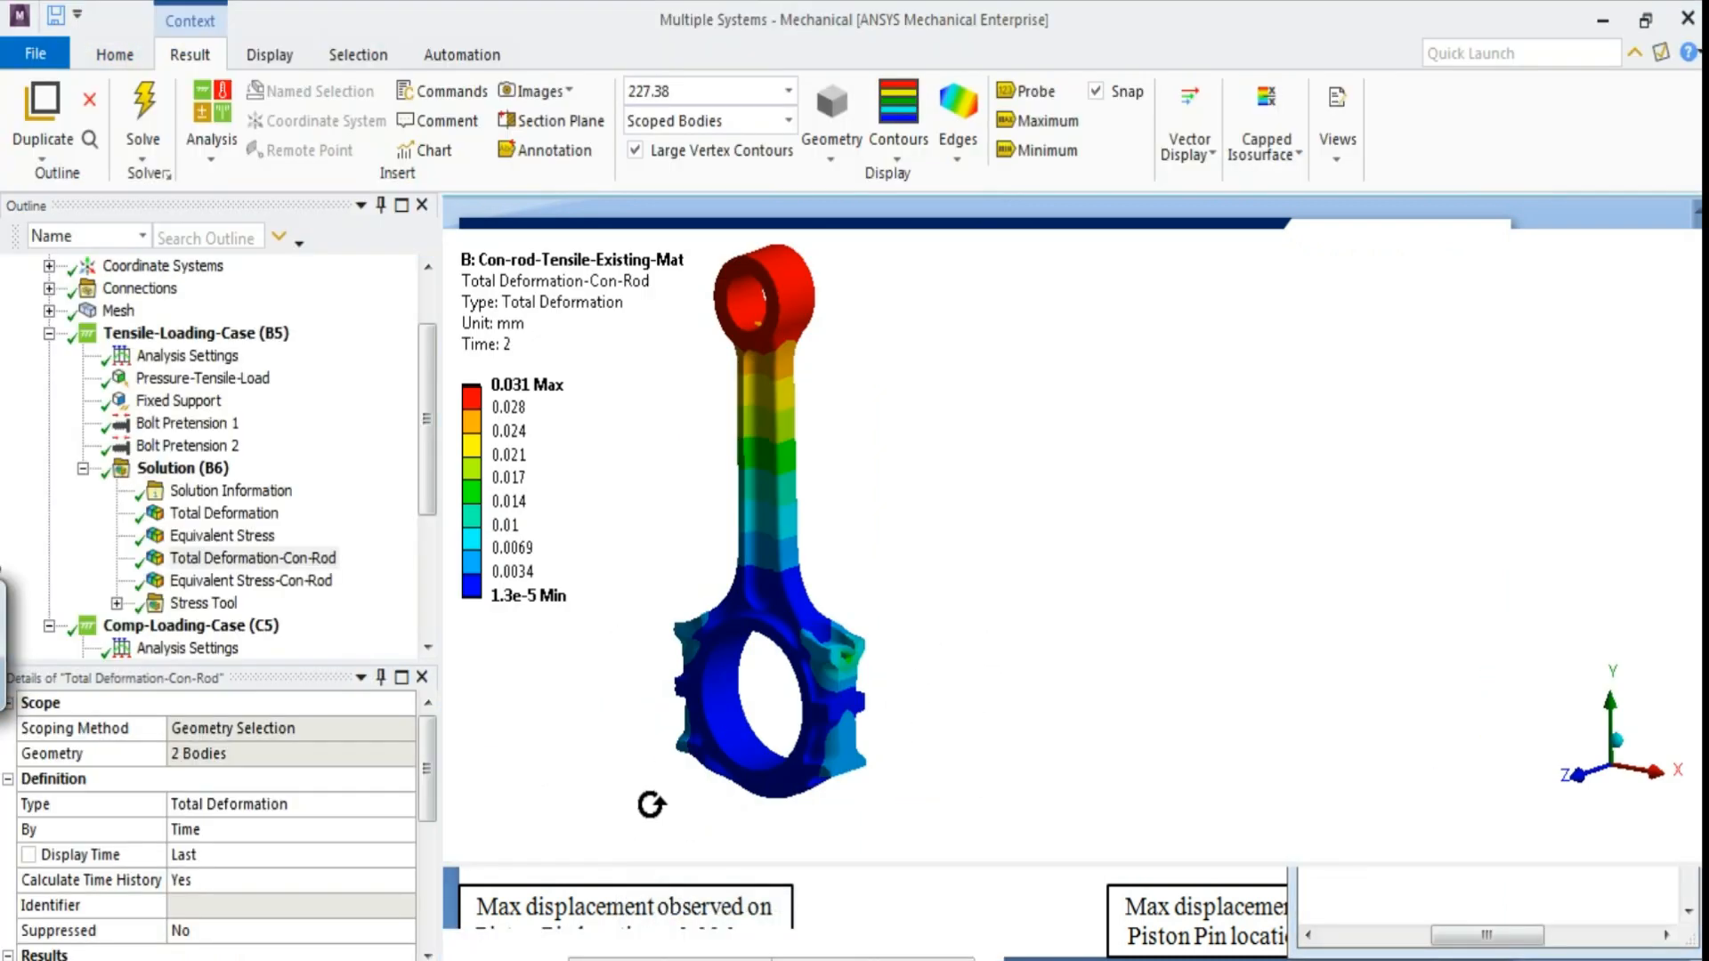
{"action": "middle_click_drag", "start_coordinate": [817, 570], "coordinate": [802, 582], "text": "ctrl"}
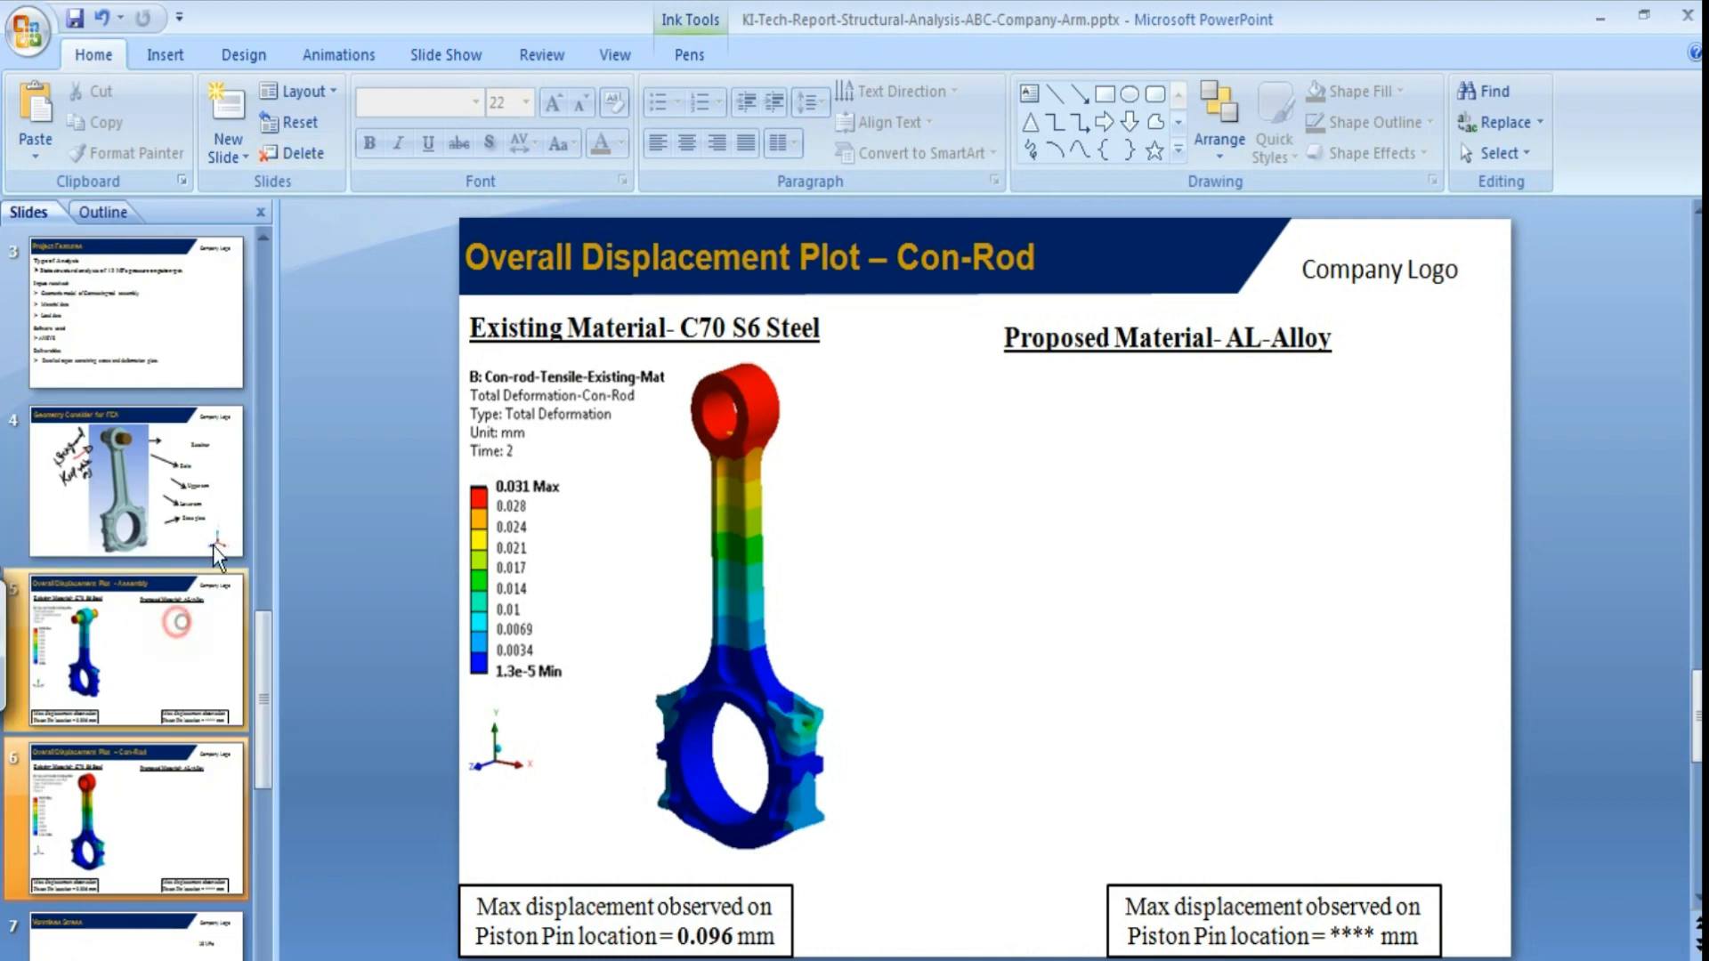
On the Assembly displacement slide, circle the piston pin end in red felt-tip ink and the 0.021–0.032 legend band in black.
{"action": "key", "text": "Up"}
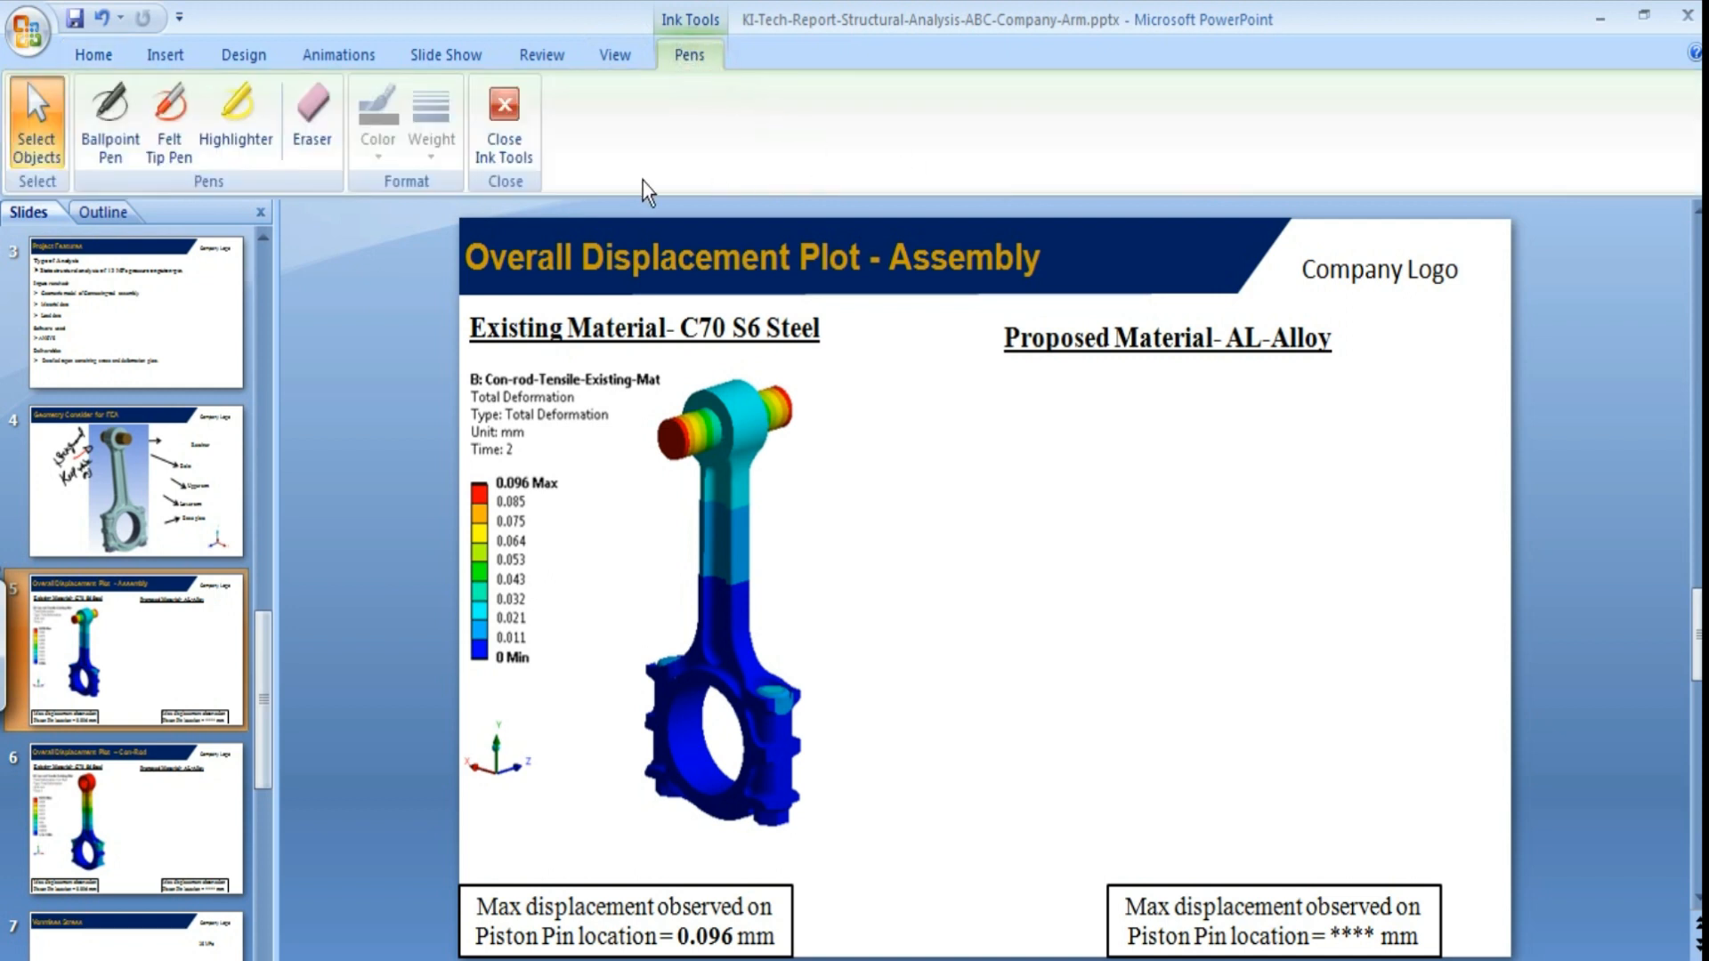
{"action": "left_click", "coordinate": [171, 129]}
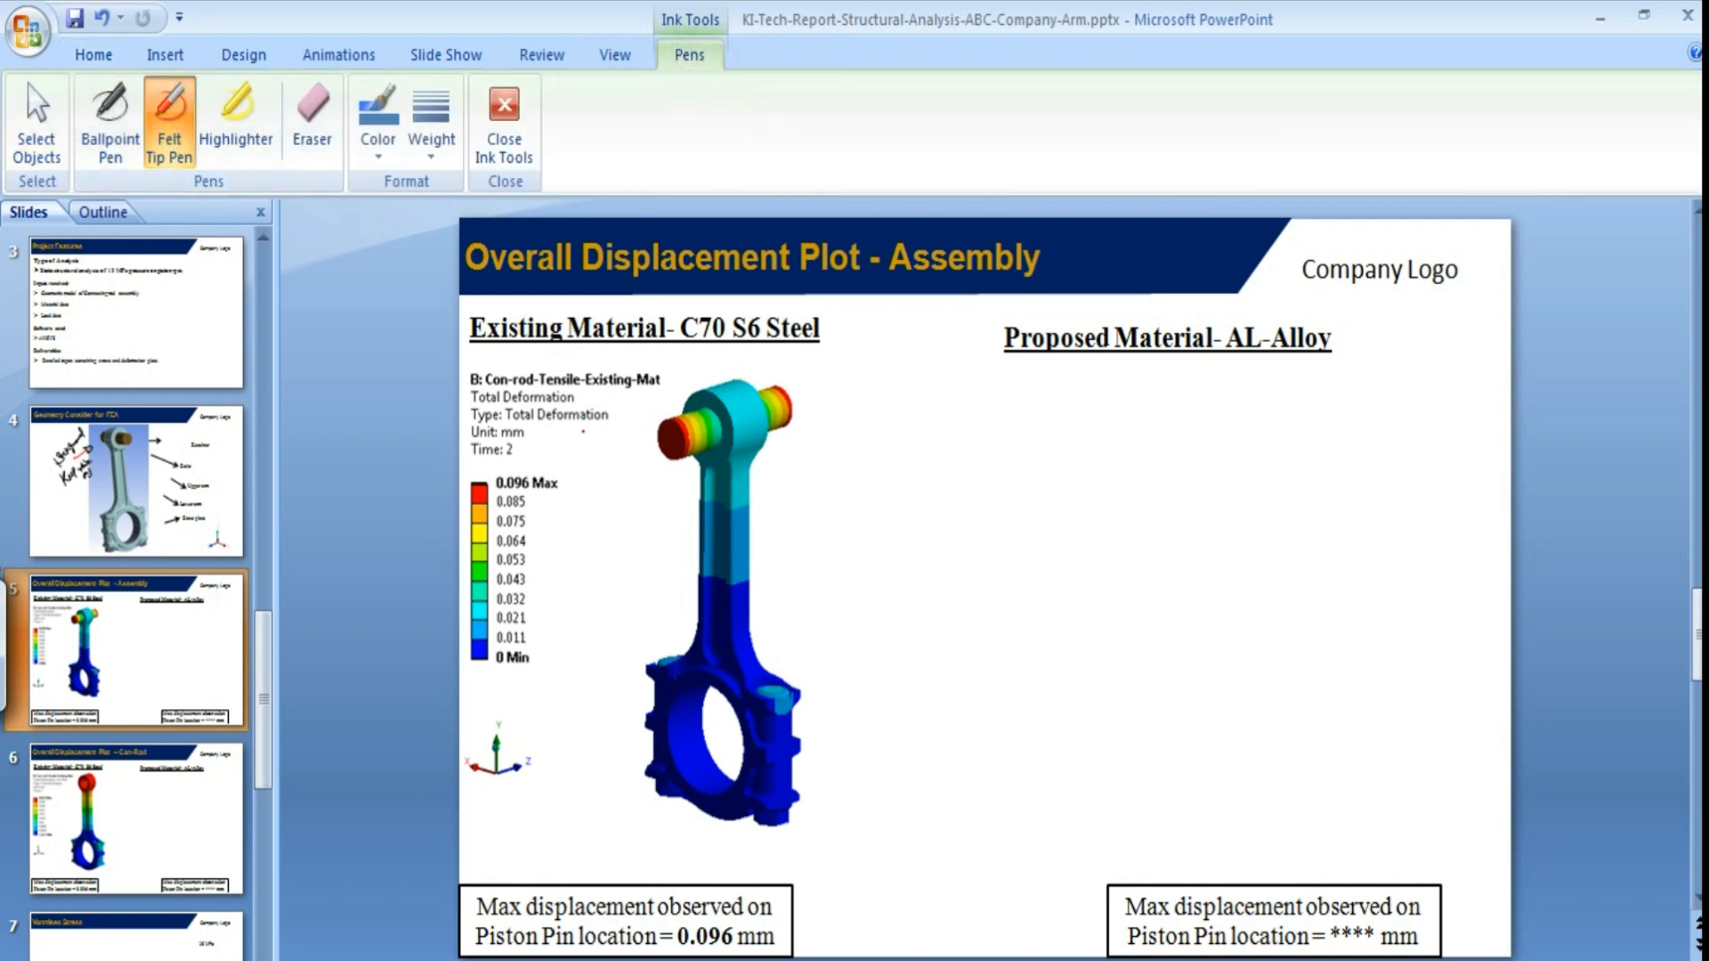
{"action": "left_click", "coordinate": [506, 532]}
{"action": "left_click_drag", "start_coordinate": [660, 415], "coordinate": [686, 414]}
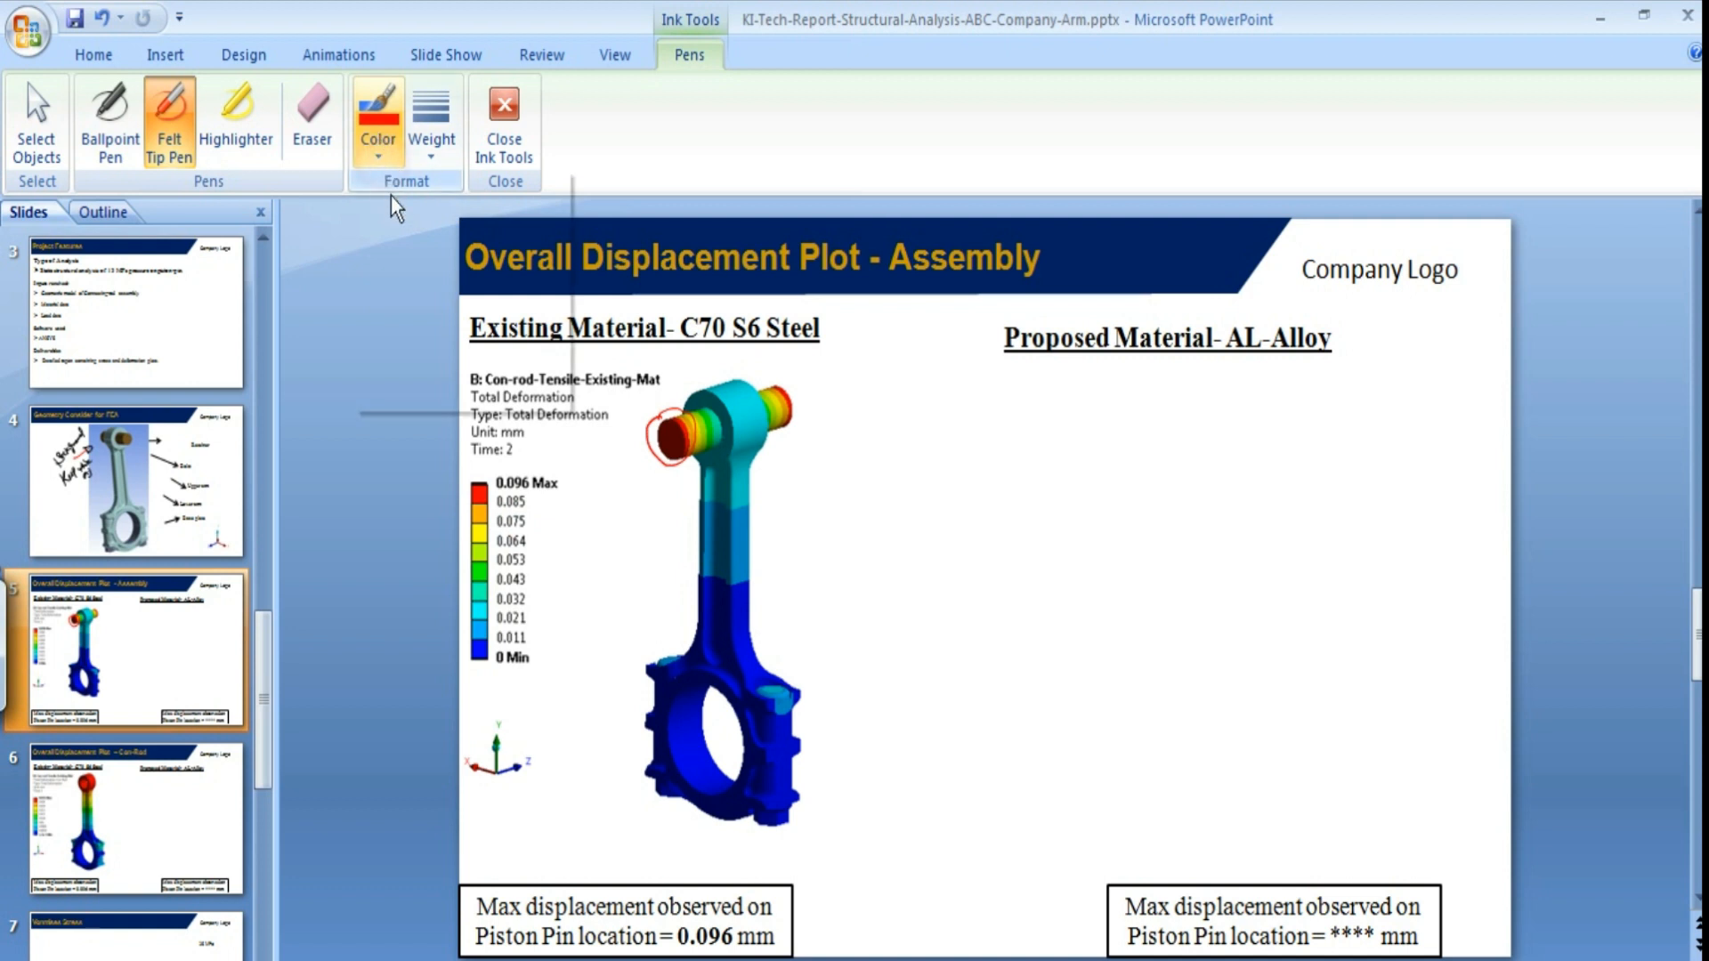
{"action": "left_click", "coordinate": [380, 163]}
{"action": "left_click", "coordinate": [393, 217]}
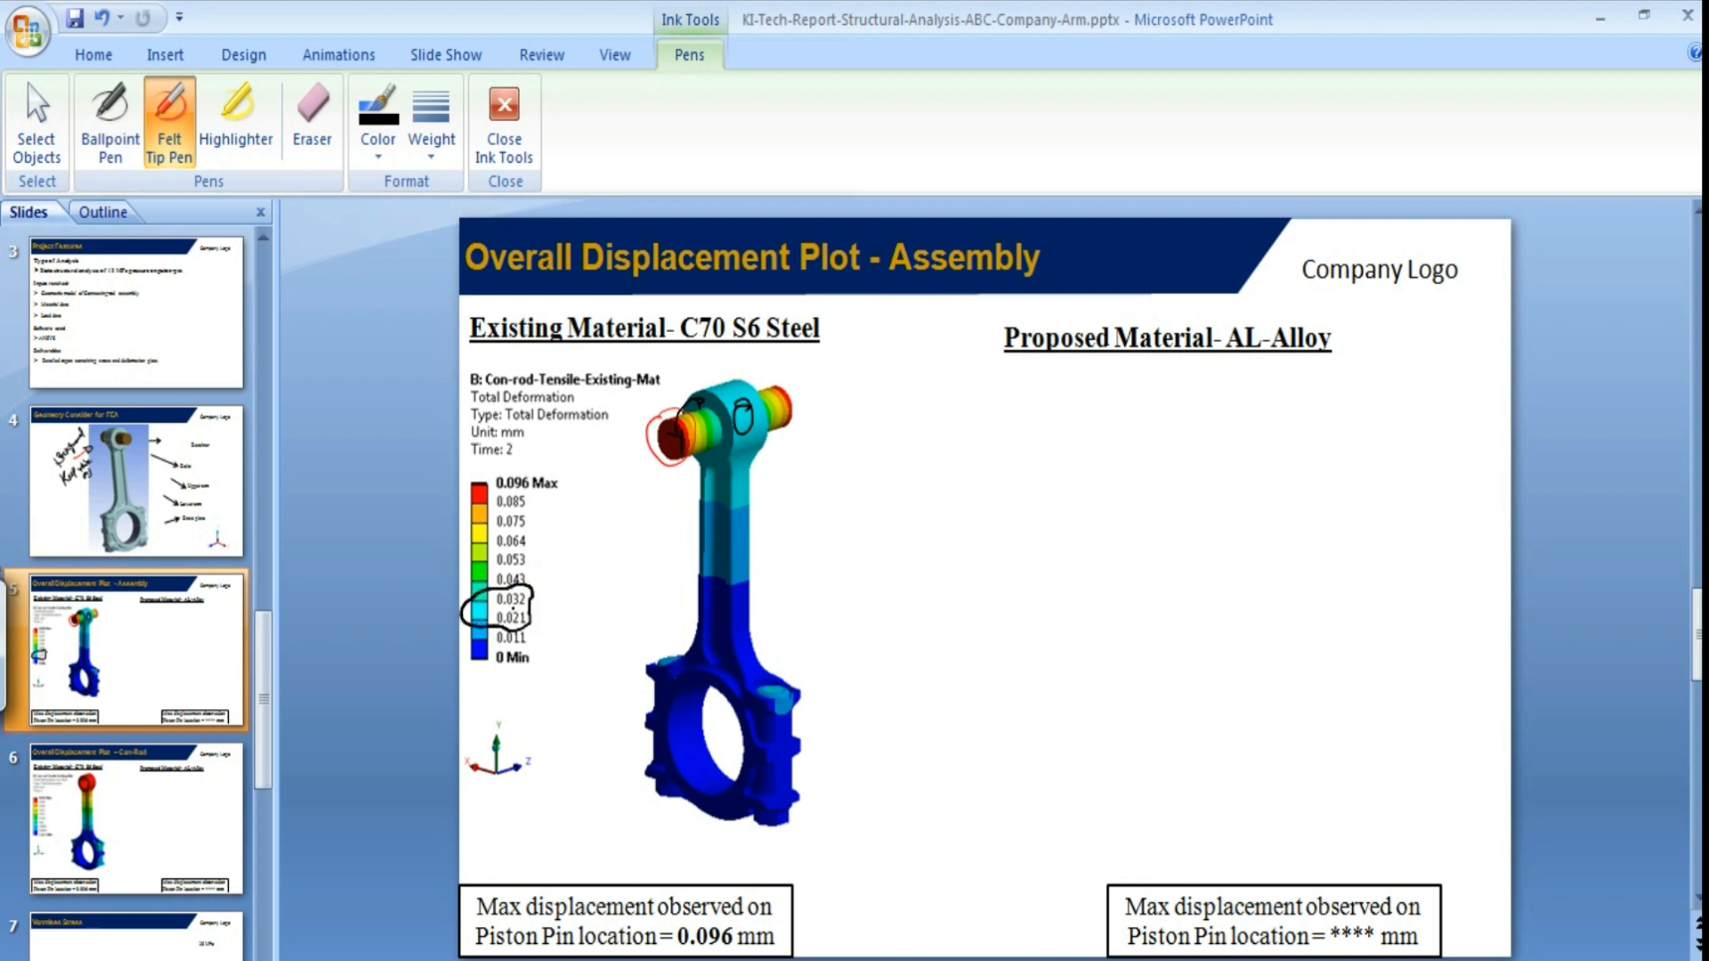
Draw black ink arrows from 0.031 Max to the small end on the Con-Rod slide and from the circled legend band towards the pin on the Assembly slide.
{"action": "key", "text": "Page_Down"}
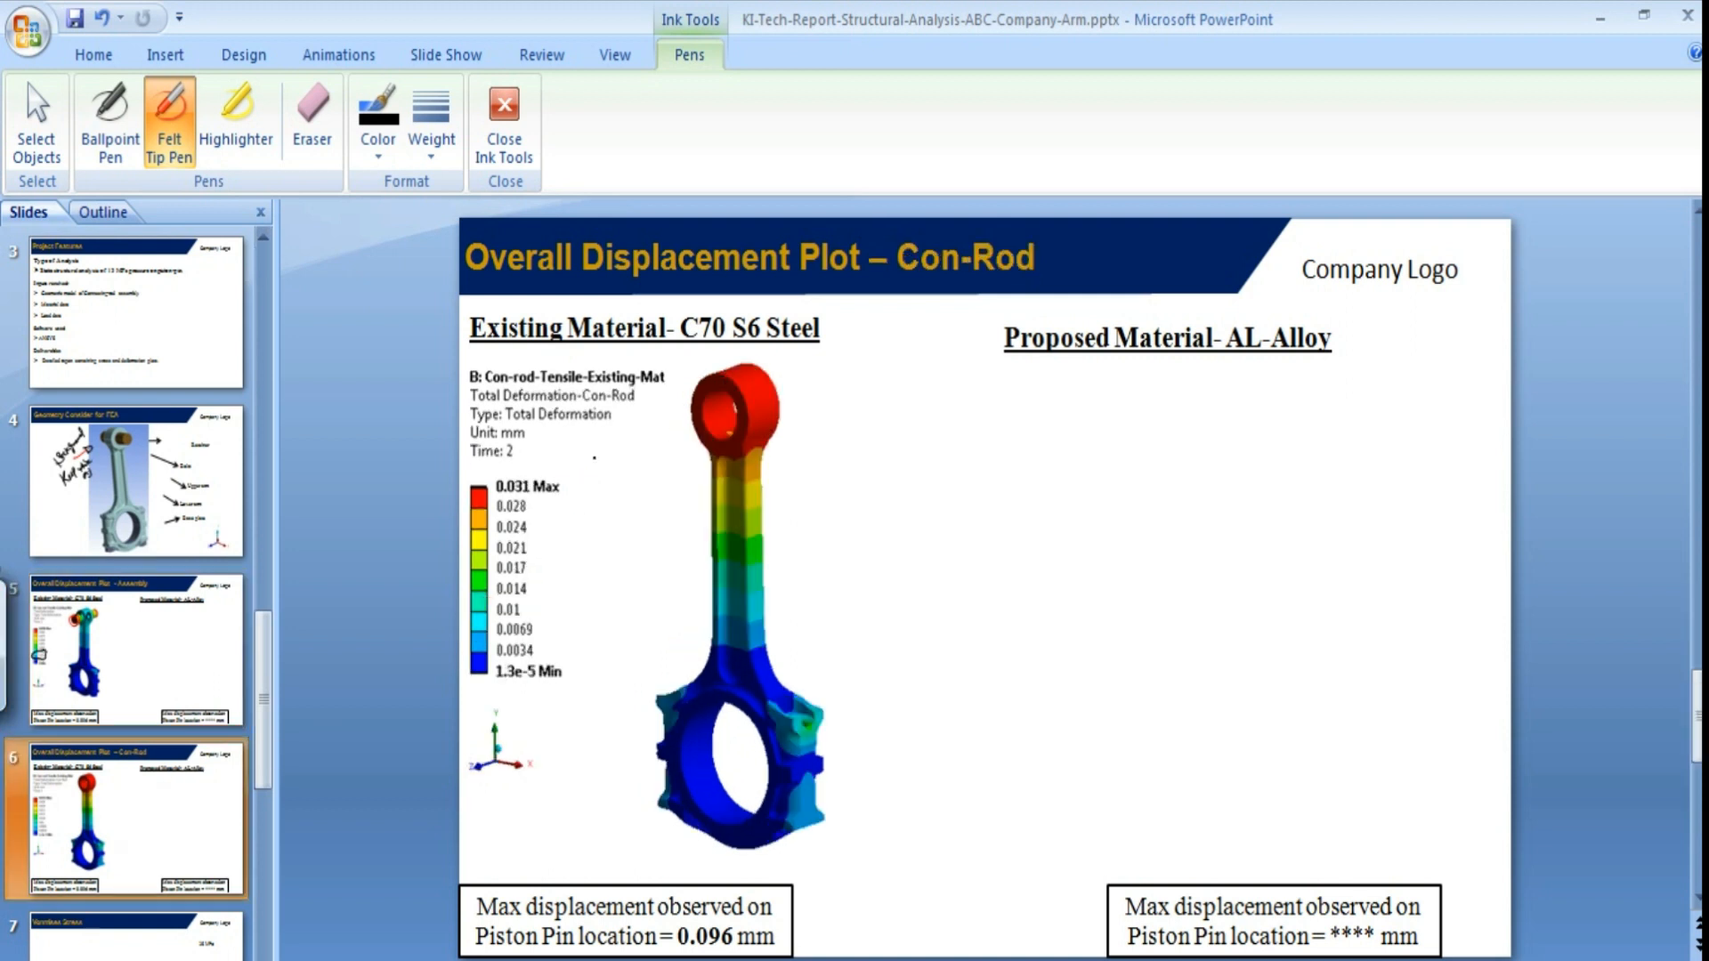
{"action": "left_click_drag", "start_coordinate": [501, 496], "coordinate": [522, 489]}
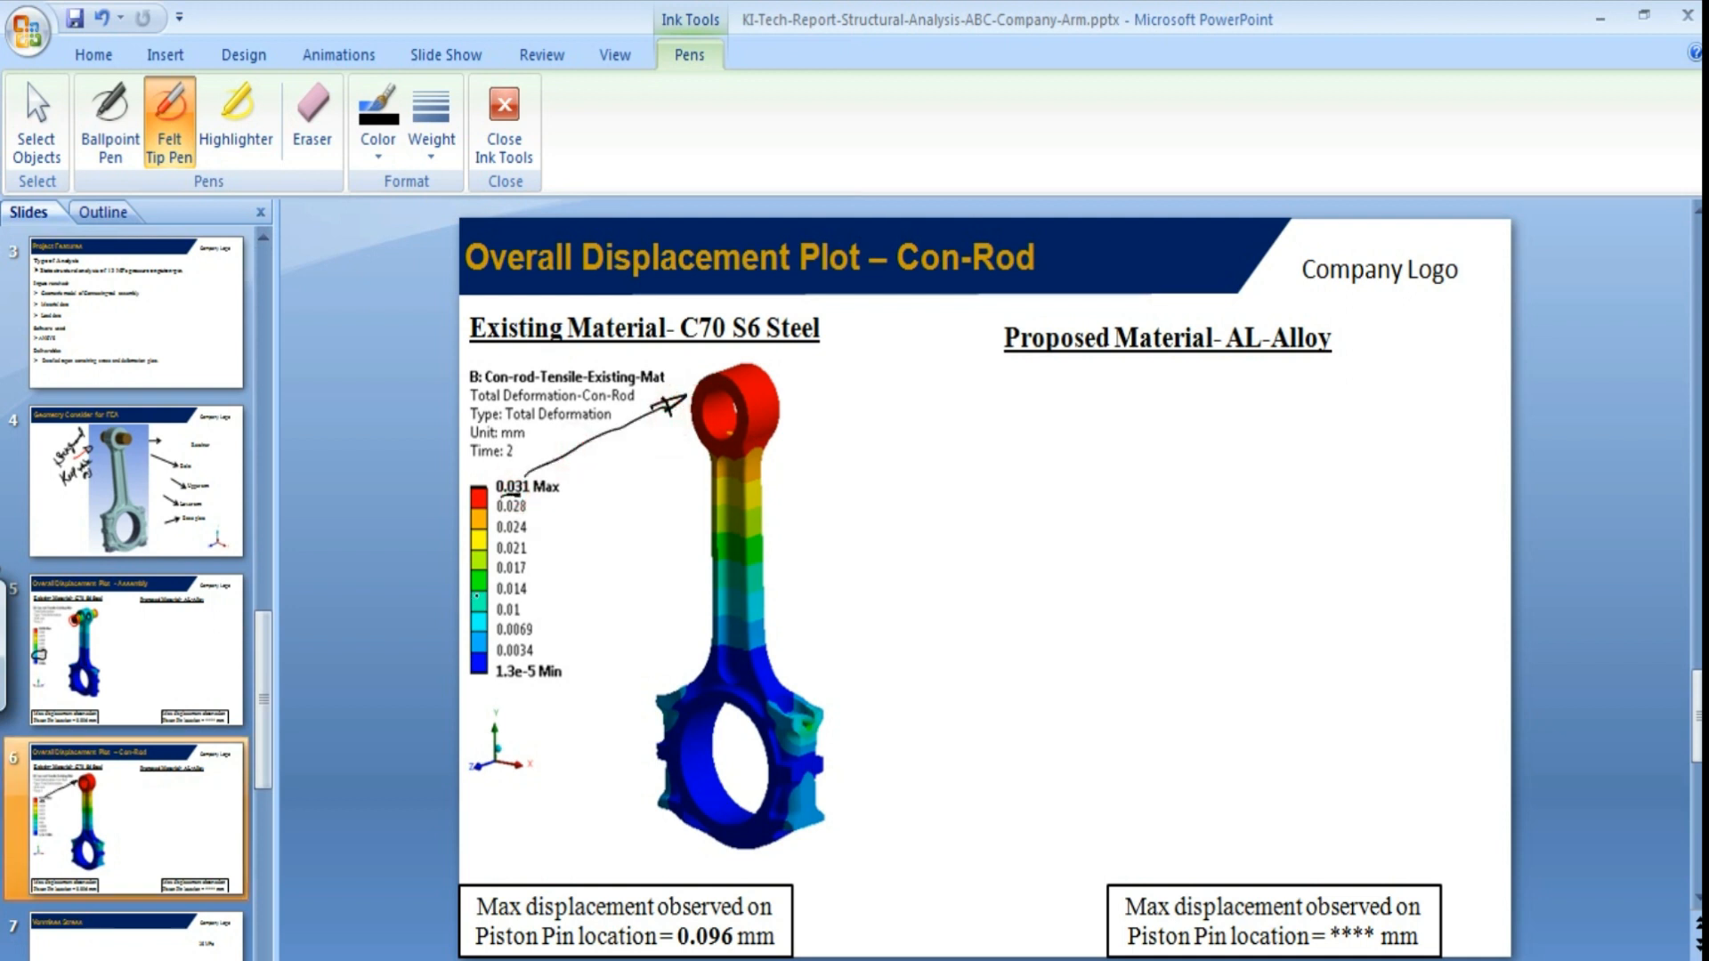
{"action": "left_click", "coordinate": [183, 685]}
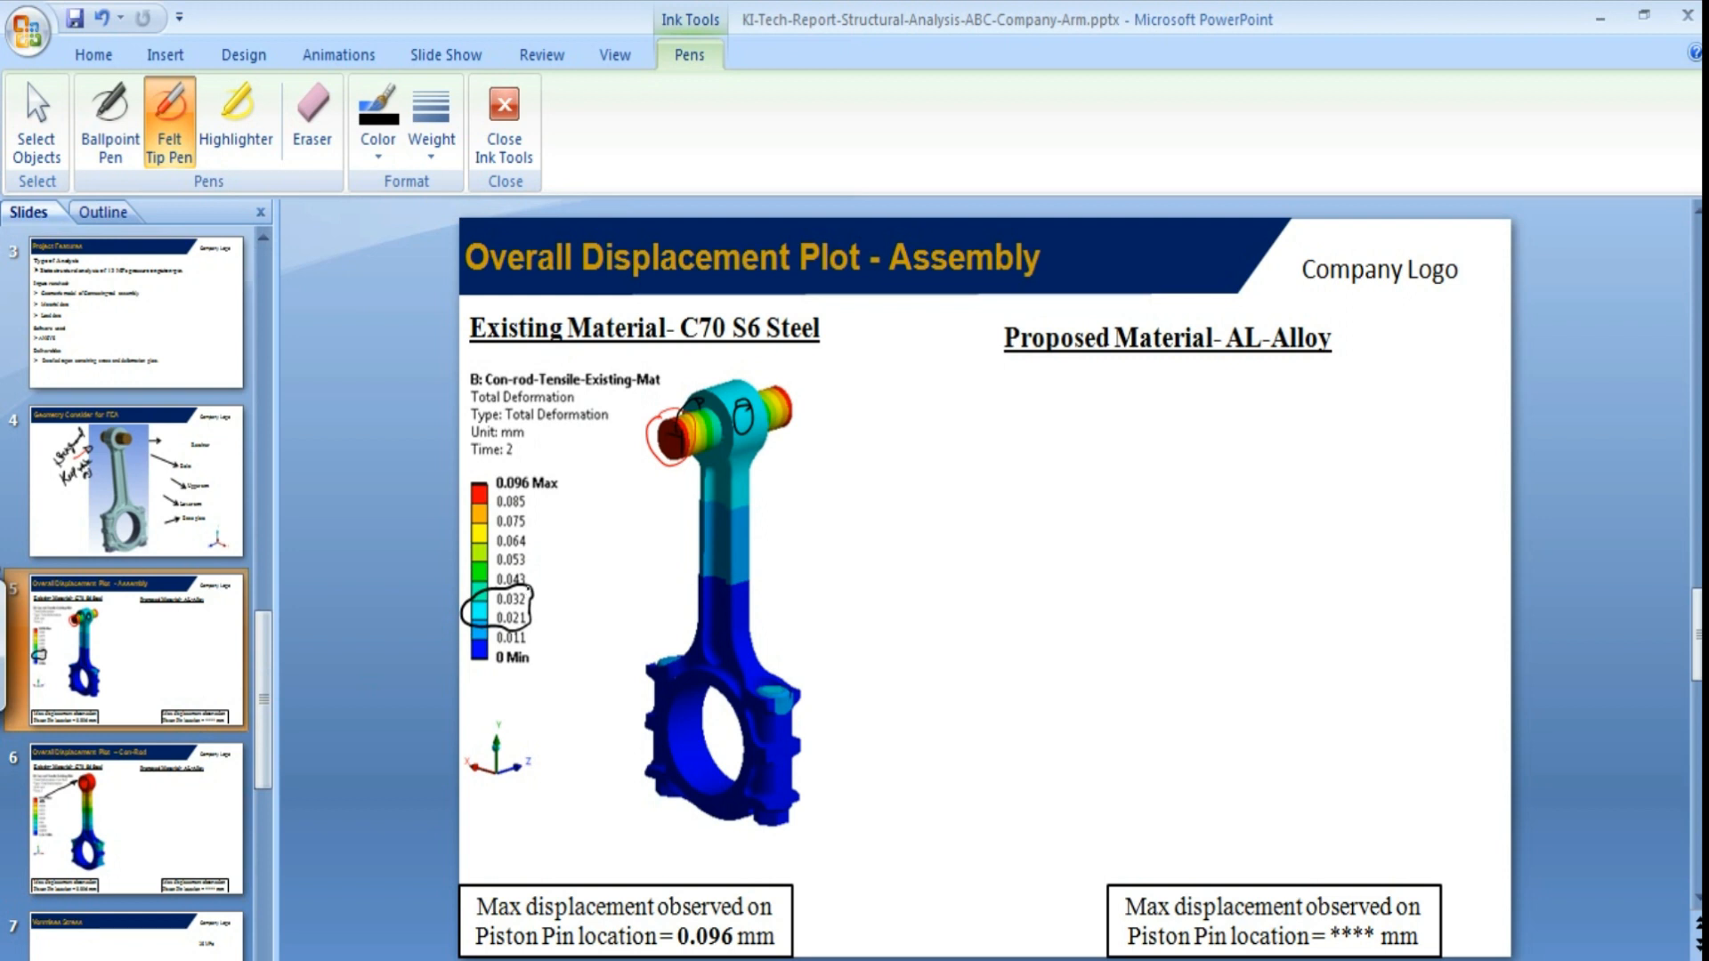
{"action": "left_click_drag", "start_coordinate": [534, 594], "coordinate": [624, 503]}
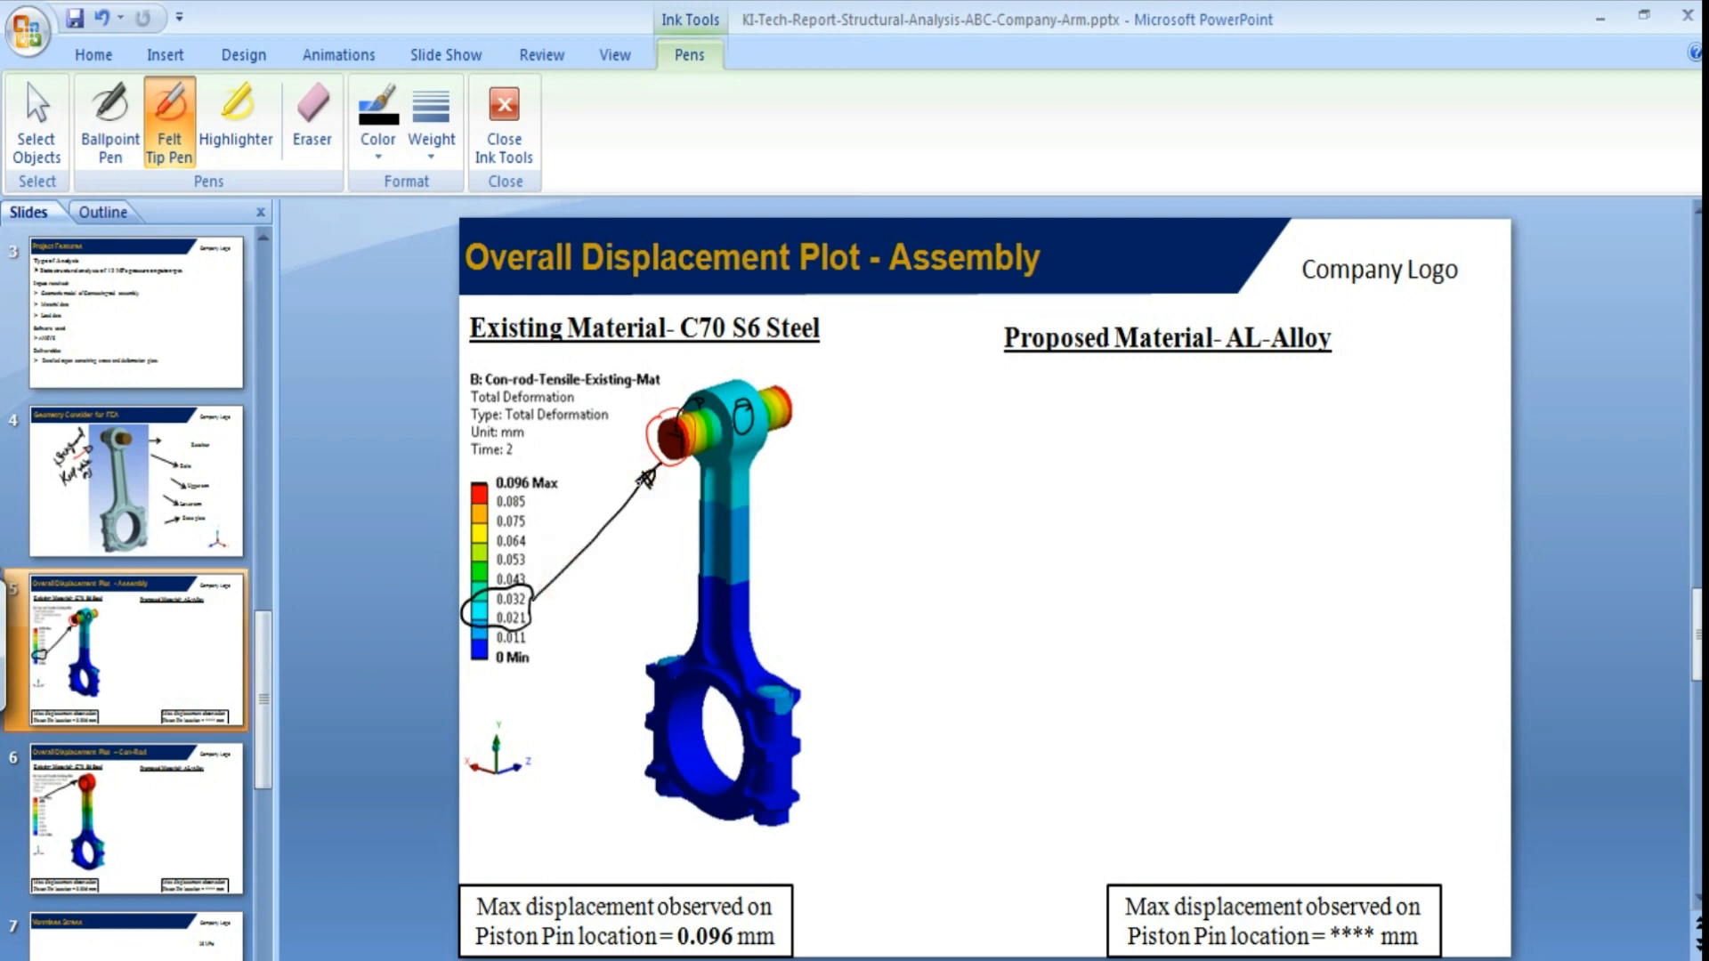
Compare the annotated displacement plots on the Con-Rod and Assembly slides.
{"action": "key", "text": "Page_Down"}
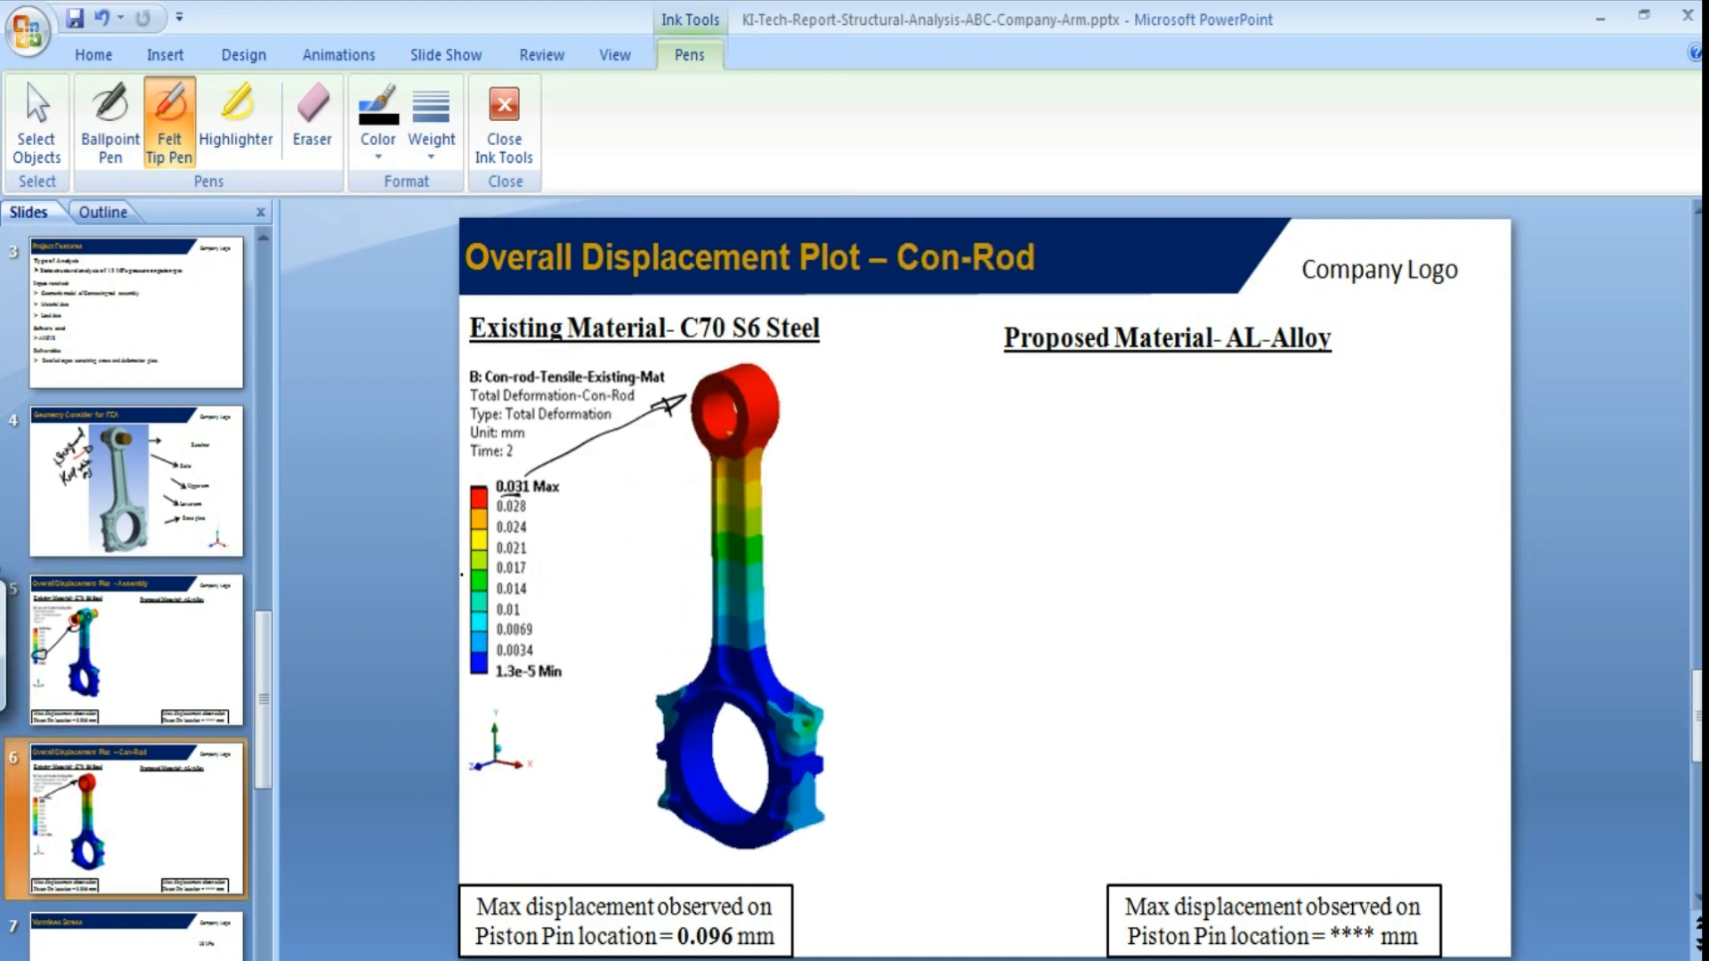
{"action": "left_click", "coordinate": [191, 677]}
{"action": "left_click", "coordinate": [175, 792]}
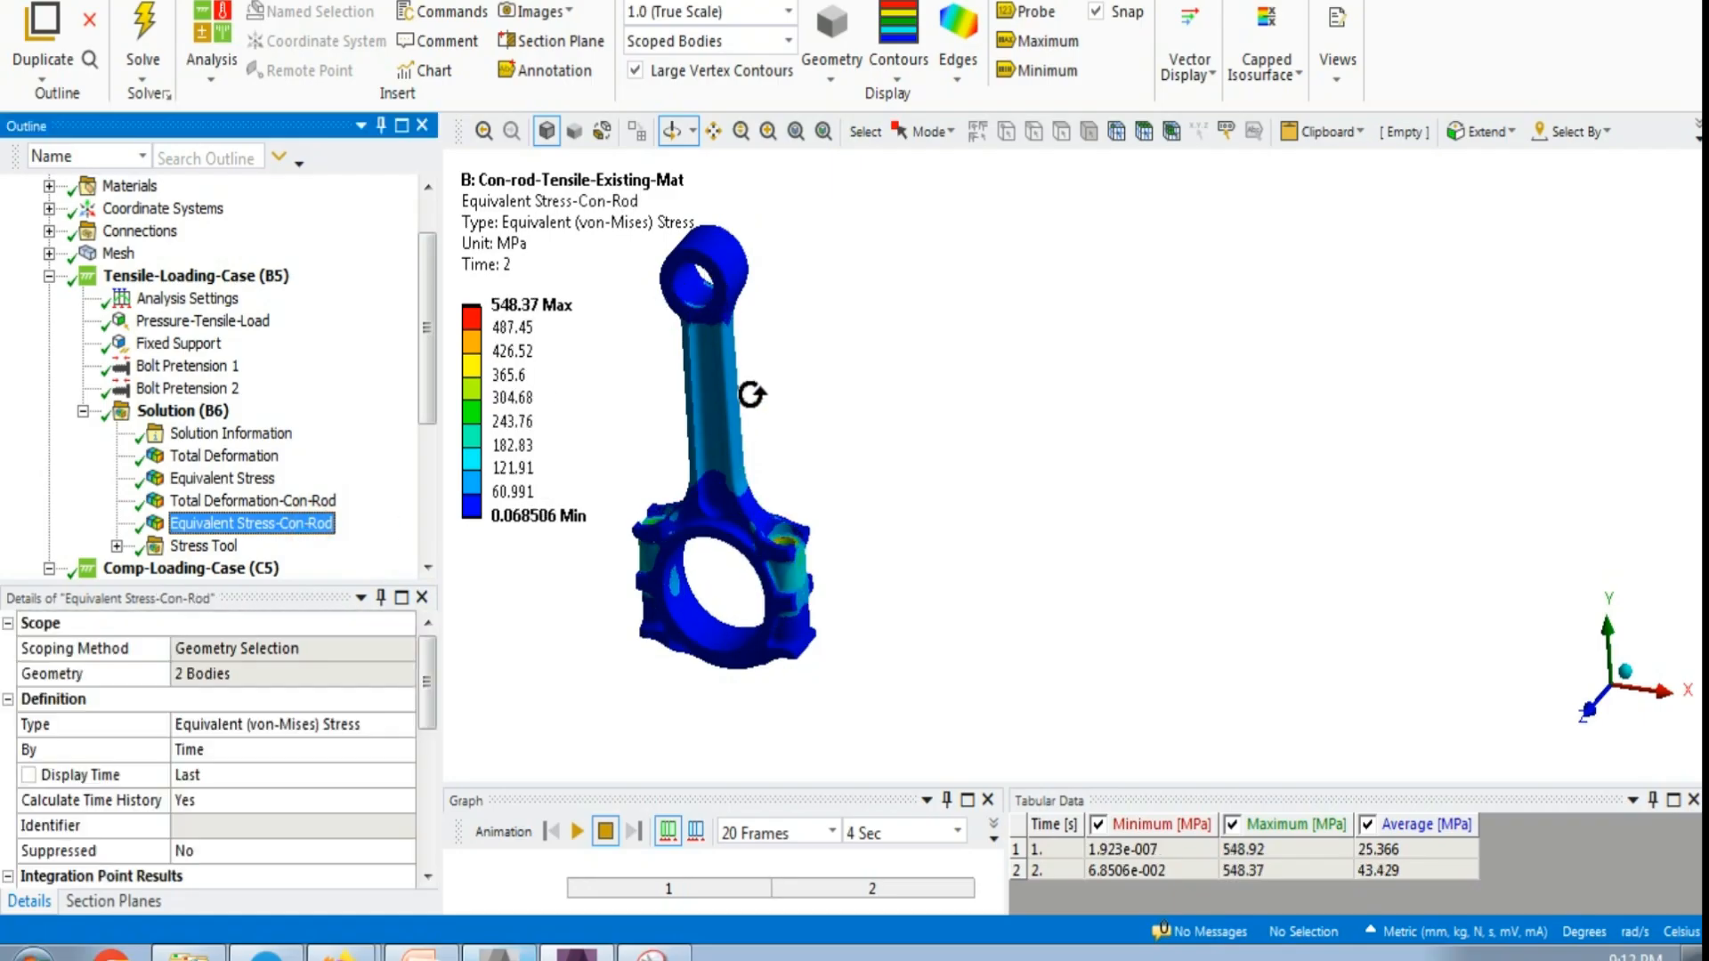
Set the legend of the Equivalent Stress-Con-Rod plot to show 3 digits.
{"action": "left_click_drag", "start_coordinate": [761, 485], "coordinate": [764, 390]}
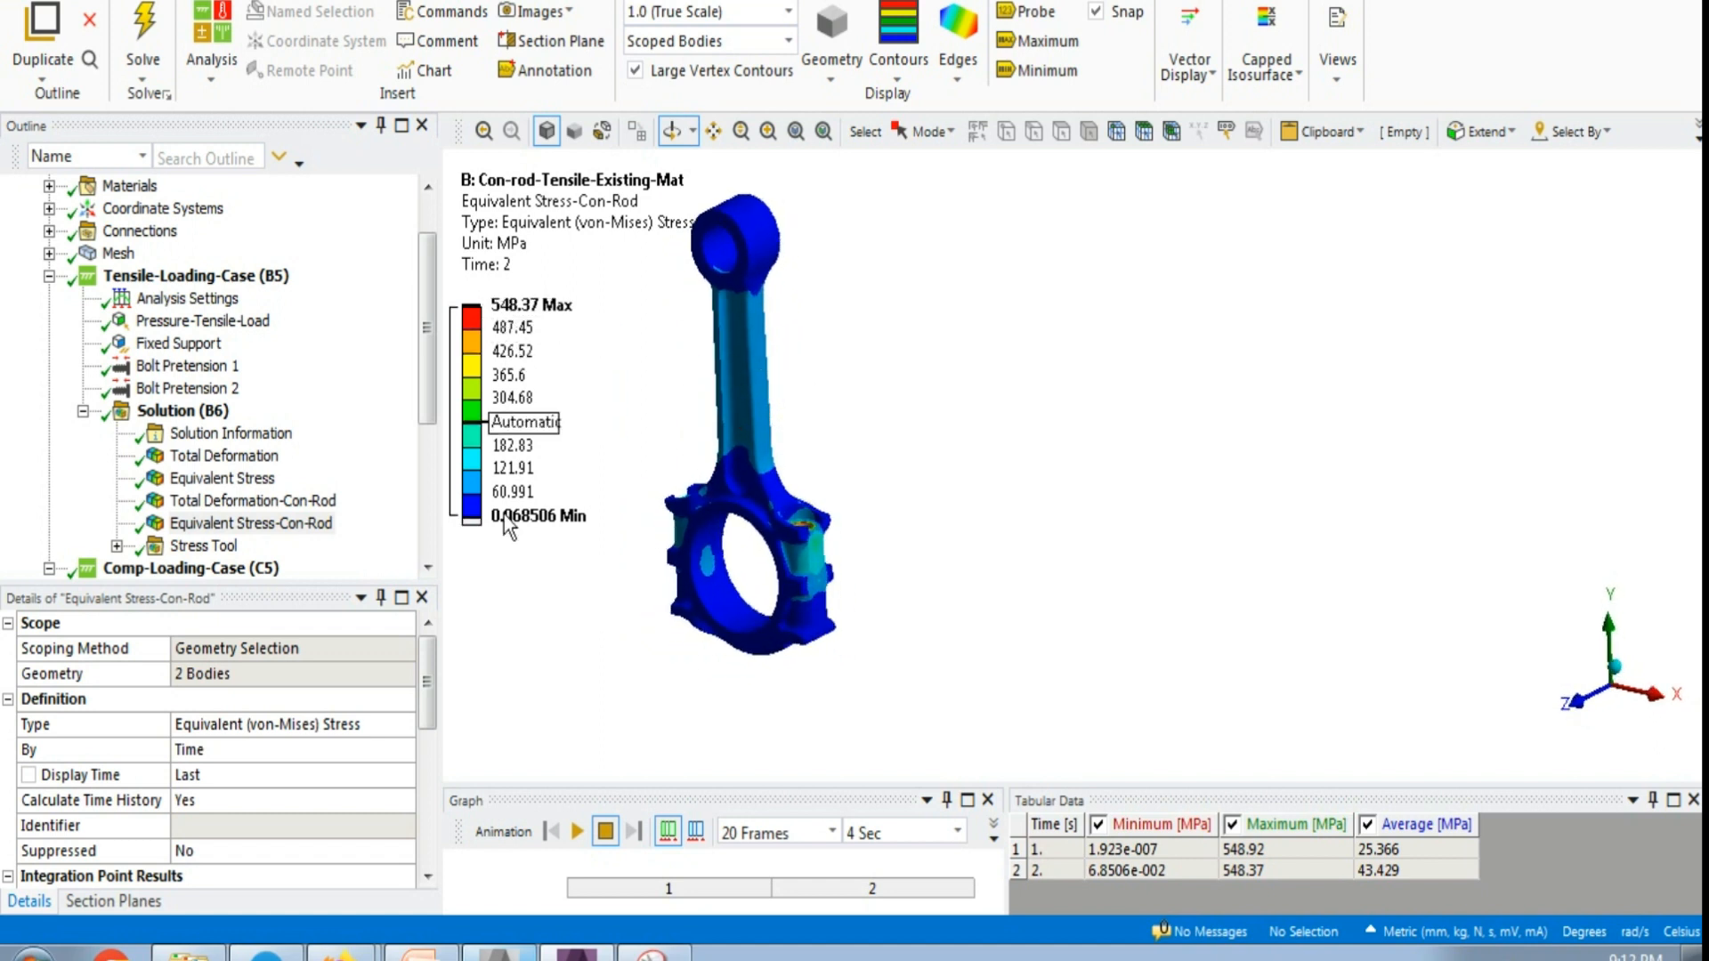
{"action": "right_click", "coordinate": [493, 233]}
{"action": "left_click", "coordinate": [831, 565]}
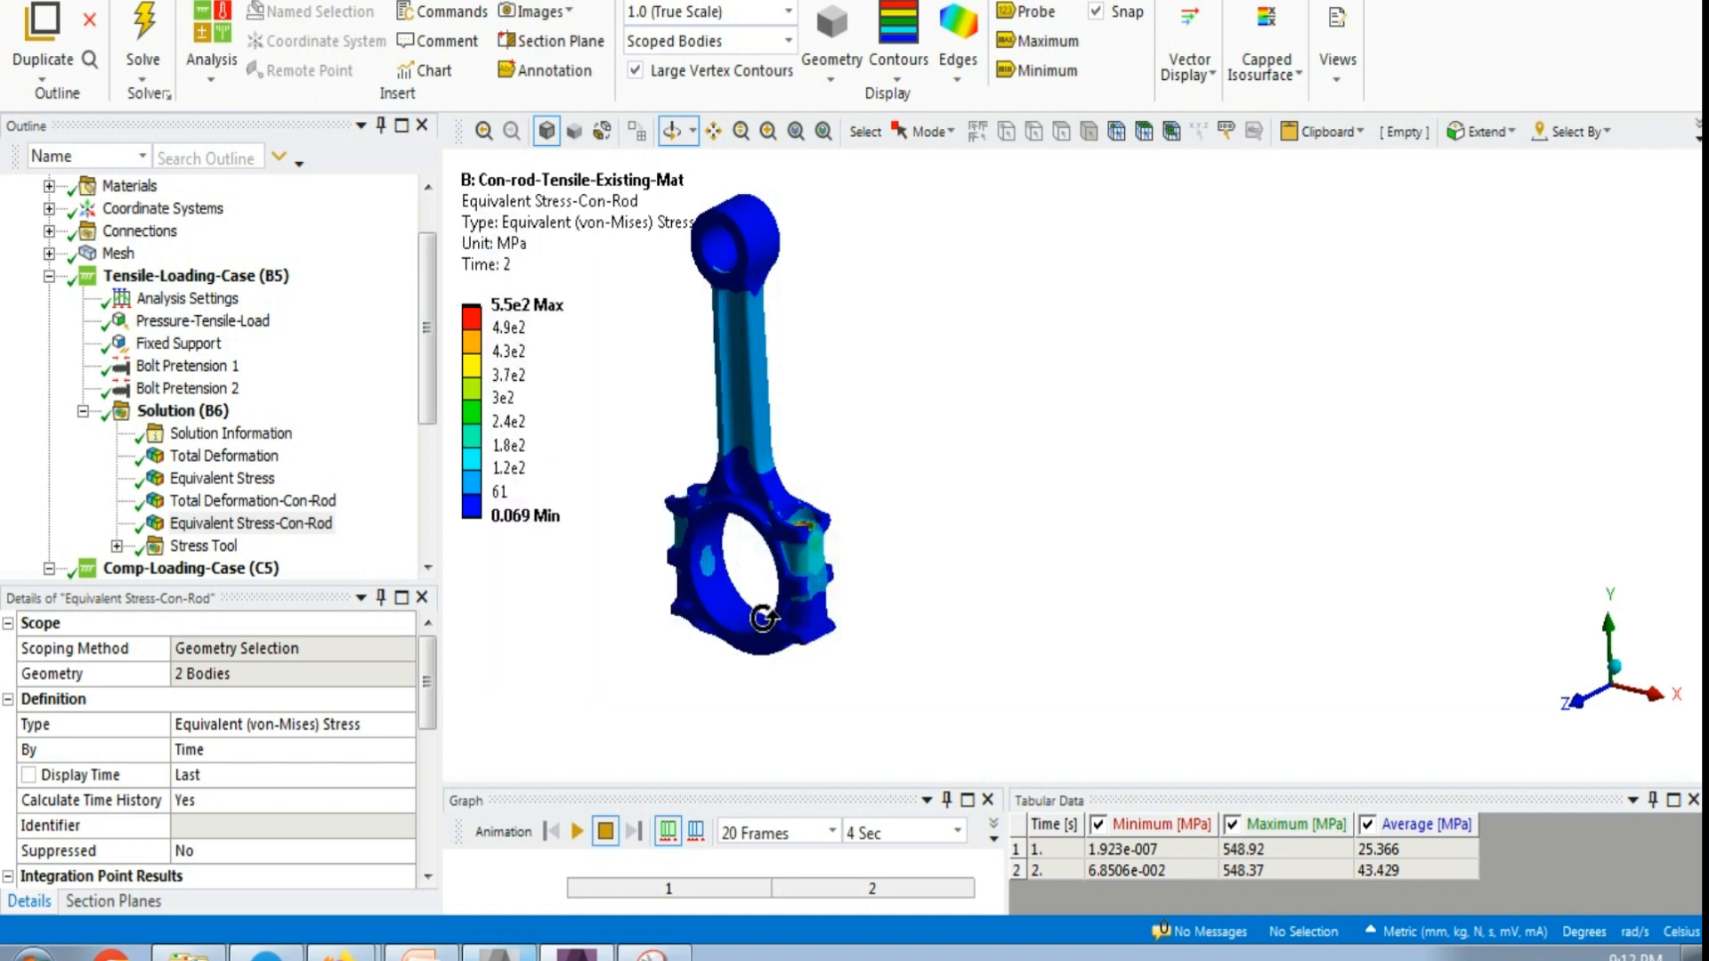
{"action": "right_click", "coordinate": [499, 257]}
{"action": "mouse_move", "coordinate": [703, 576]}
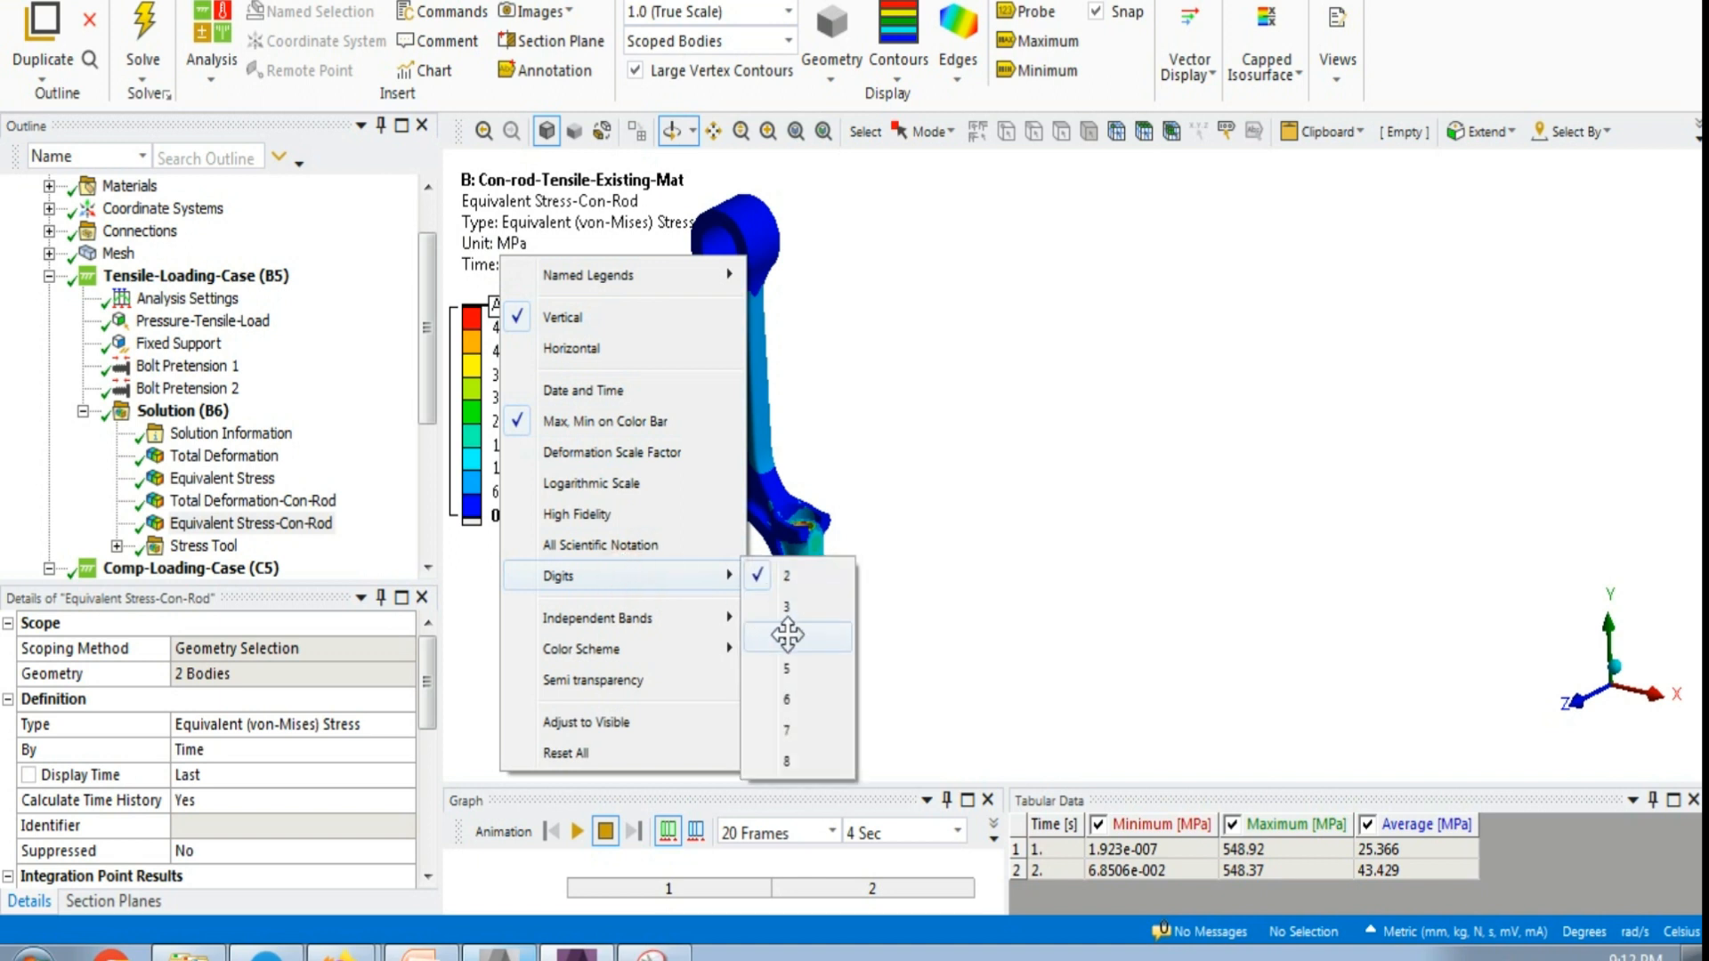
{"action": "left_click", "coordinate": [787, 635]}
{"action": "right_click", "coordinate": [494, 258]}
{"action": "key", "text": "Escape"}
{"action": "right_click", "coordinate": [492, 223]}
{"action": "mouse_move", "coordinate": [629, 540]}
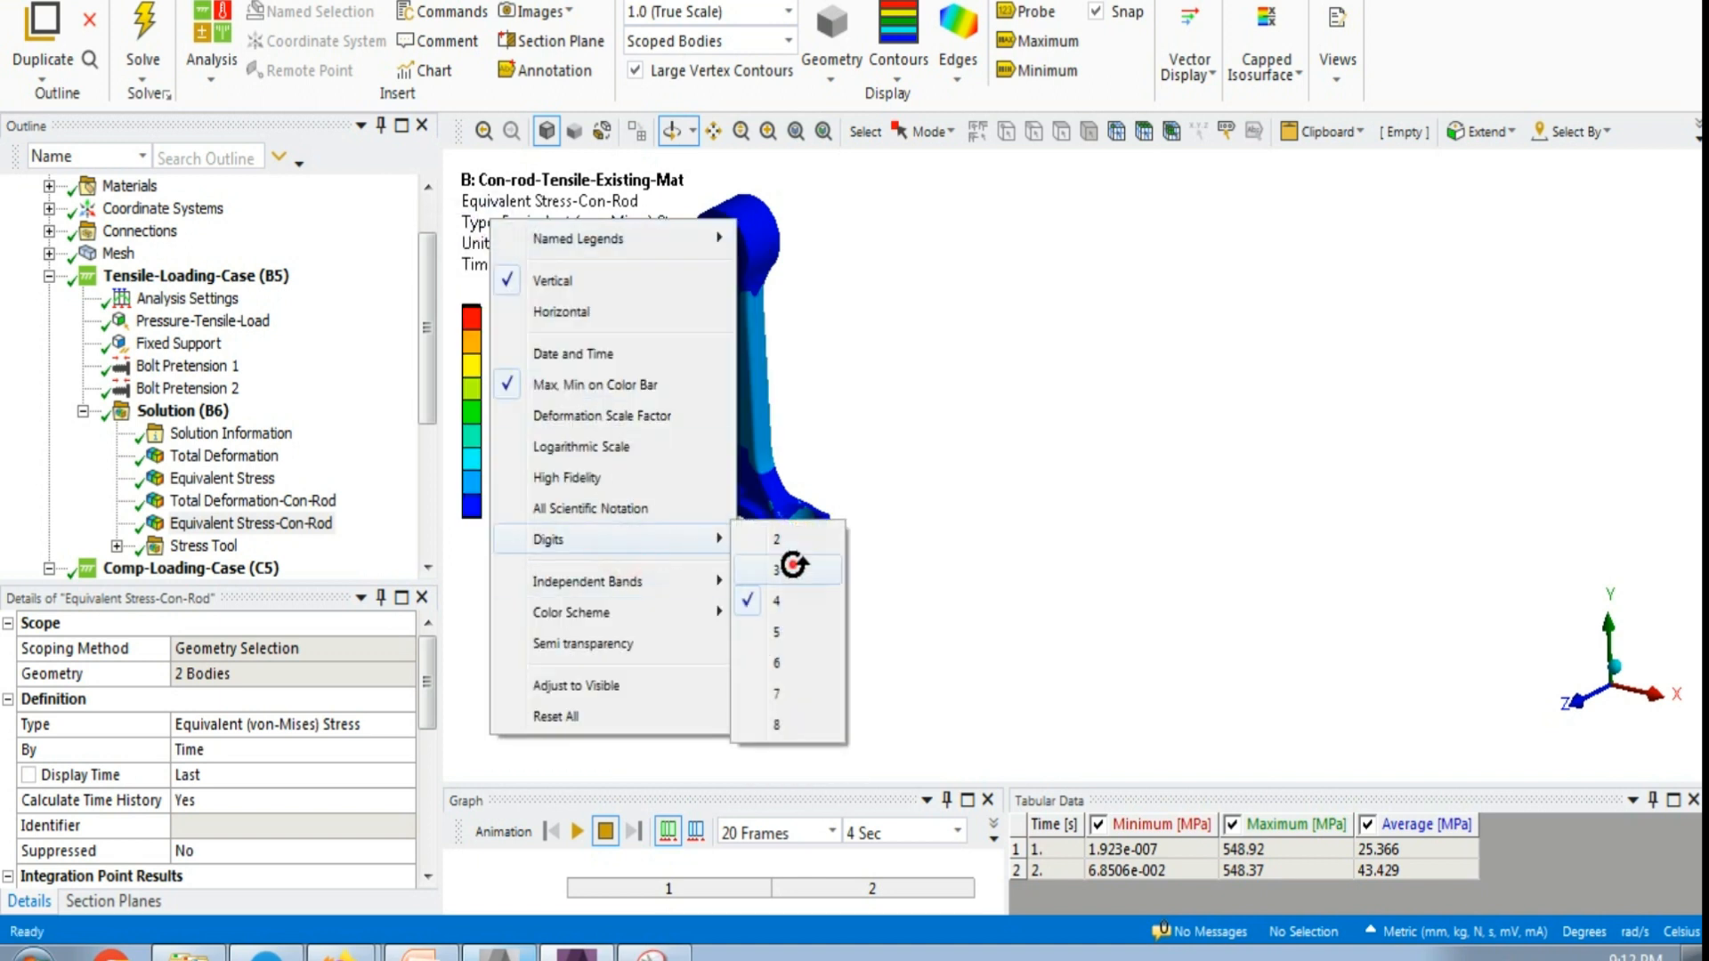
{"action": "left_click", "coordinate": [789, 567]}
Locate the maximum stress on the con-rod with the Maximum label, examine the bolt hole edge up close, and hide the label again.
{"action": "left_click_drag", "start_coordinate": [679, 465], "coordinate": [809, 519]}
{"action": "right_click_drag", "start_coordinate": [808, 519], "coordinate": [768, 569]}
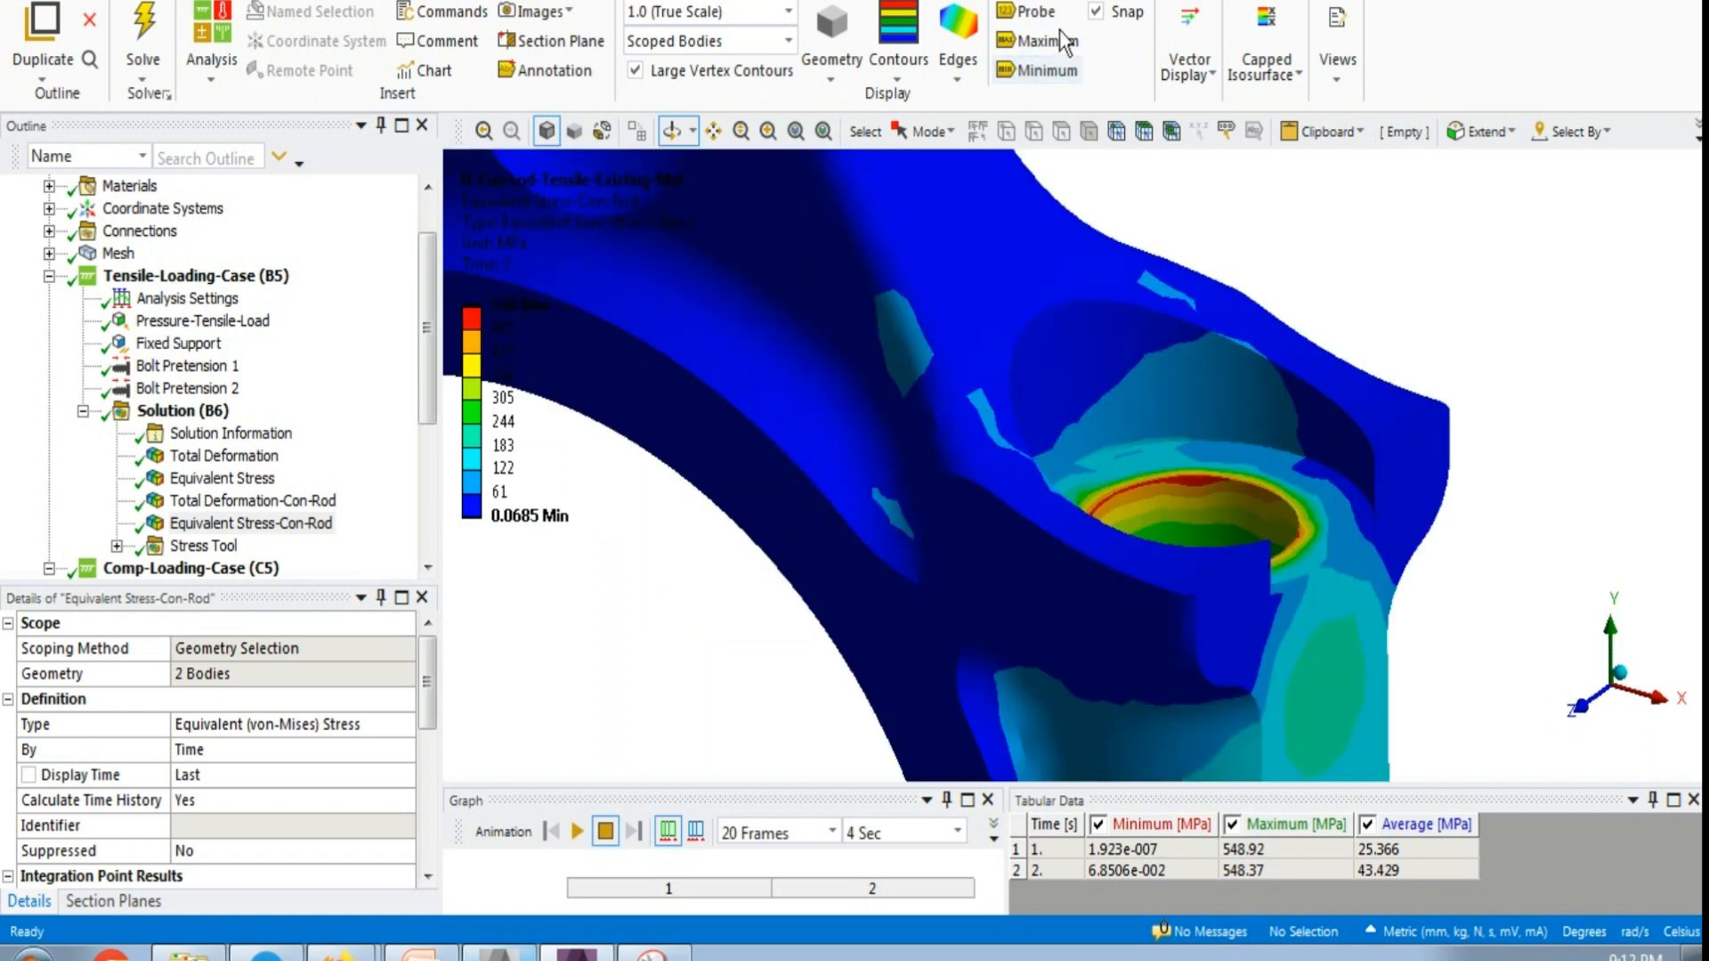
{"action": "left_click", "coordinate": [1048, 48]}
{"action": "scroll", "coordinate": [1193, 480], "scroll_direction": "up", "scroll_amount": 10}
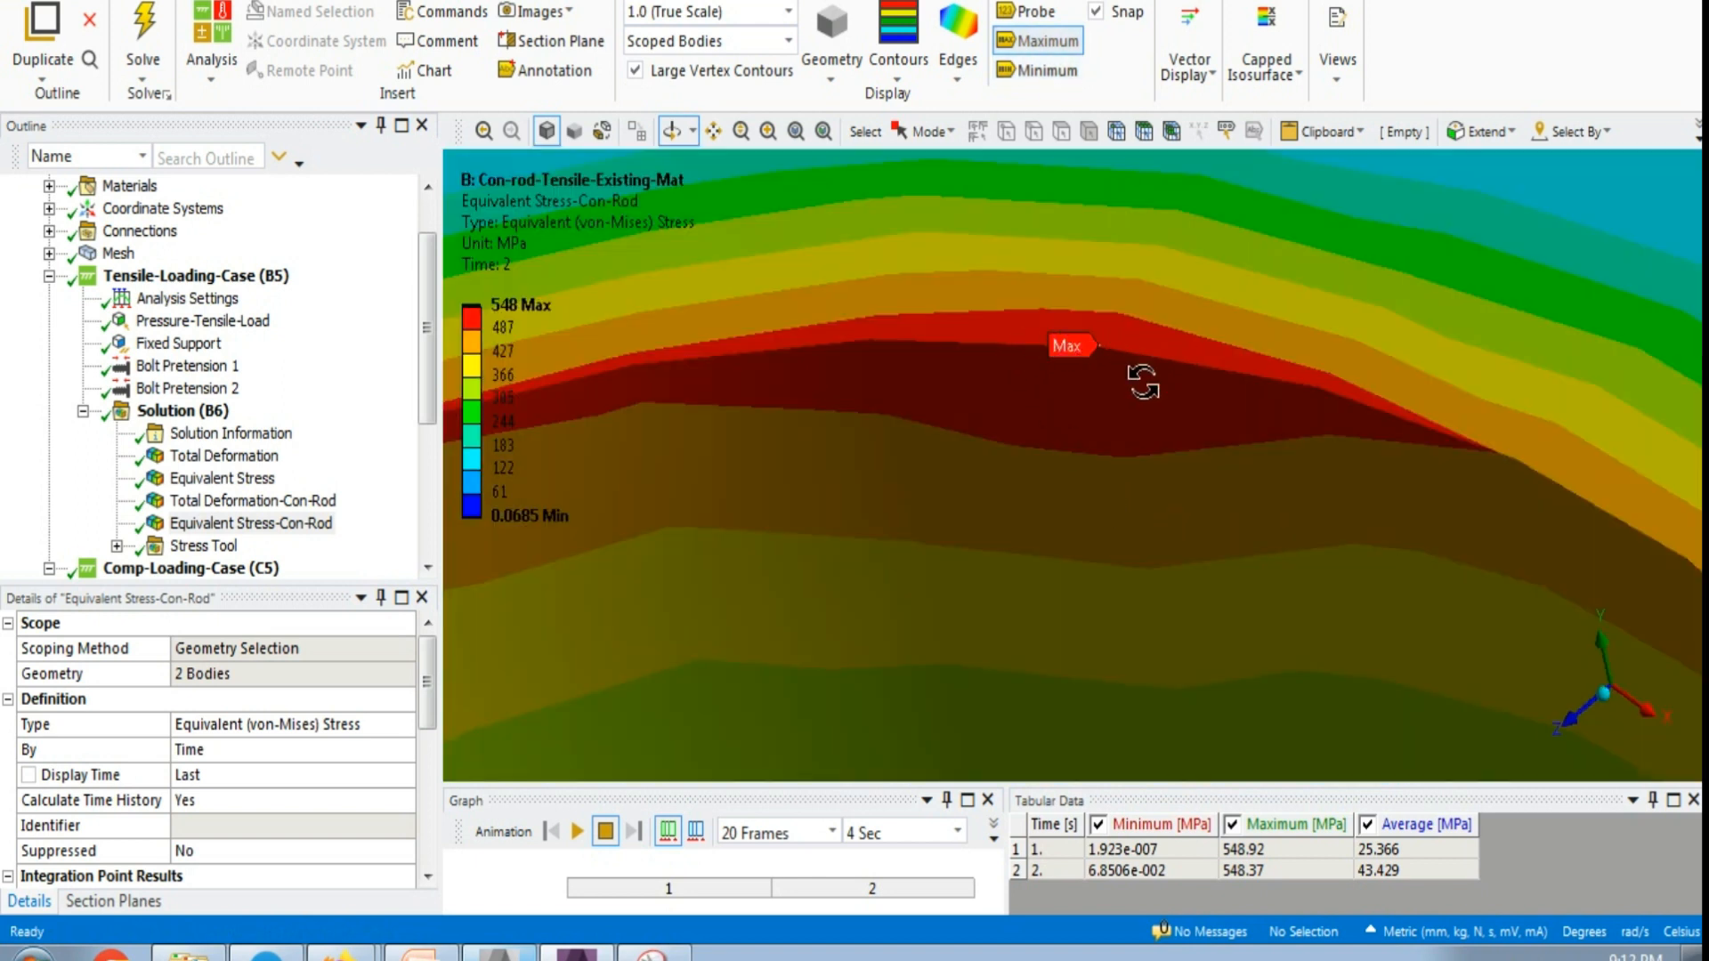
{"action": "scroll", "coordinate": [1137, 377], "scroll_direction": "down", "scroll_amount": 10}
{"action": "left_click_drag", "start_coordinate": [1052, 465], "coordinate": [887, 523]}
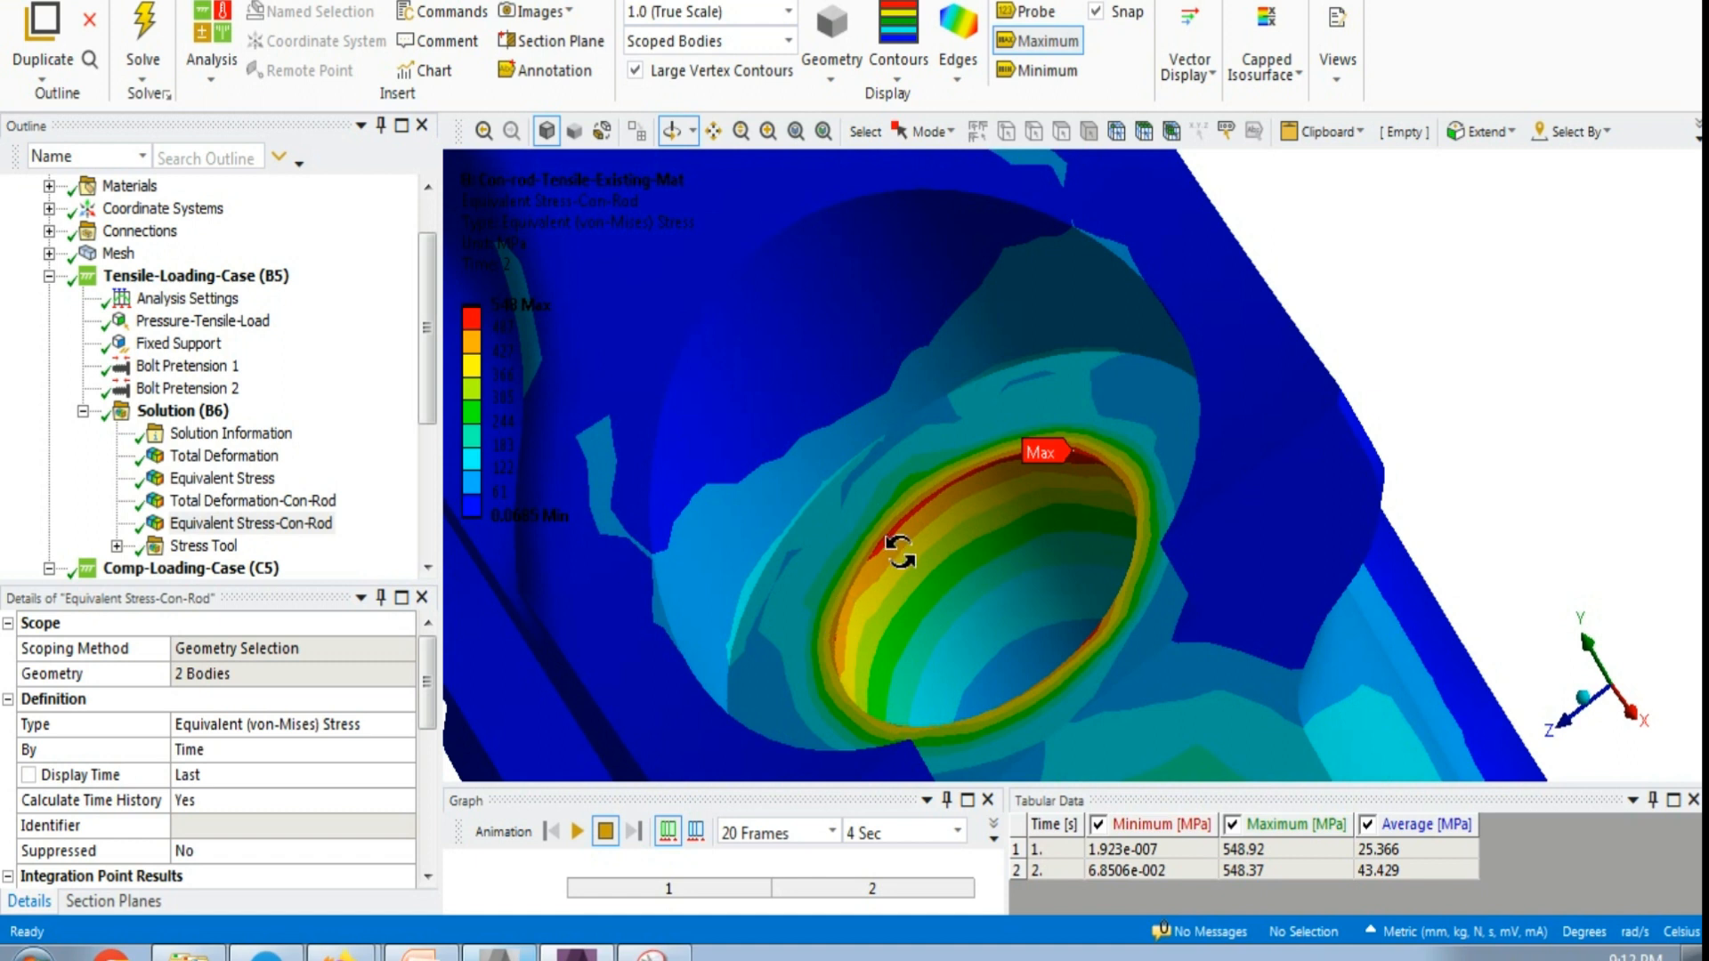
{"action": "scroll", "coordinate": [890, 529], "scroll_direction": "down", "scroll_amount": 5}
{"action": "left_click_drag", "start_coordinate": [904, 439], "coordinate": [735, 485]}
{"action": "left_click", "coordinate": [1038, 41]}
Set the upper contour band limit just below the maximum on the stress legend to 250 MPa.
{"action": "left_click", "coordinate": [509, 330]}
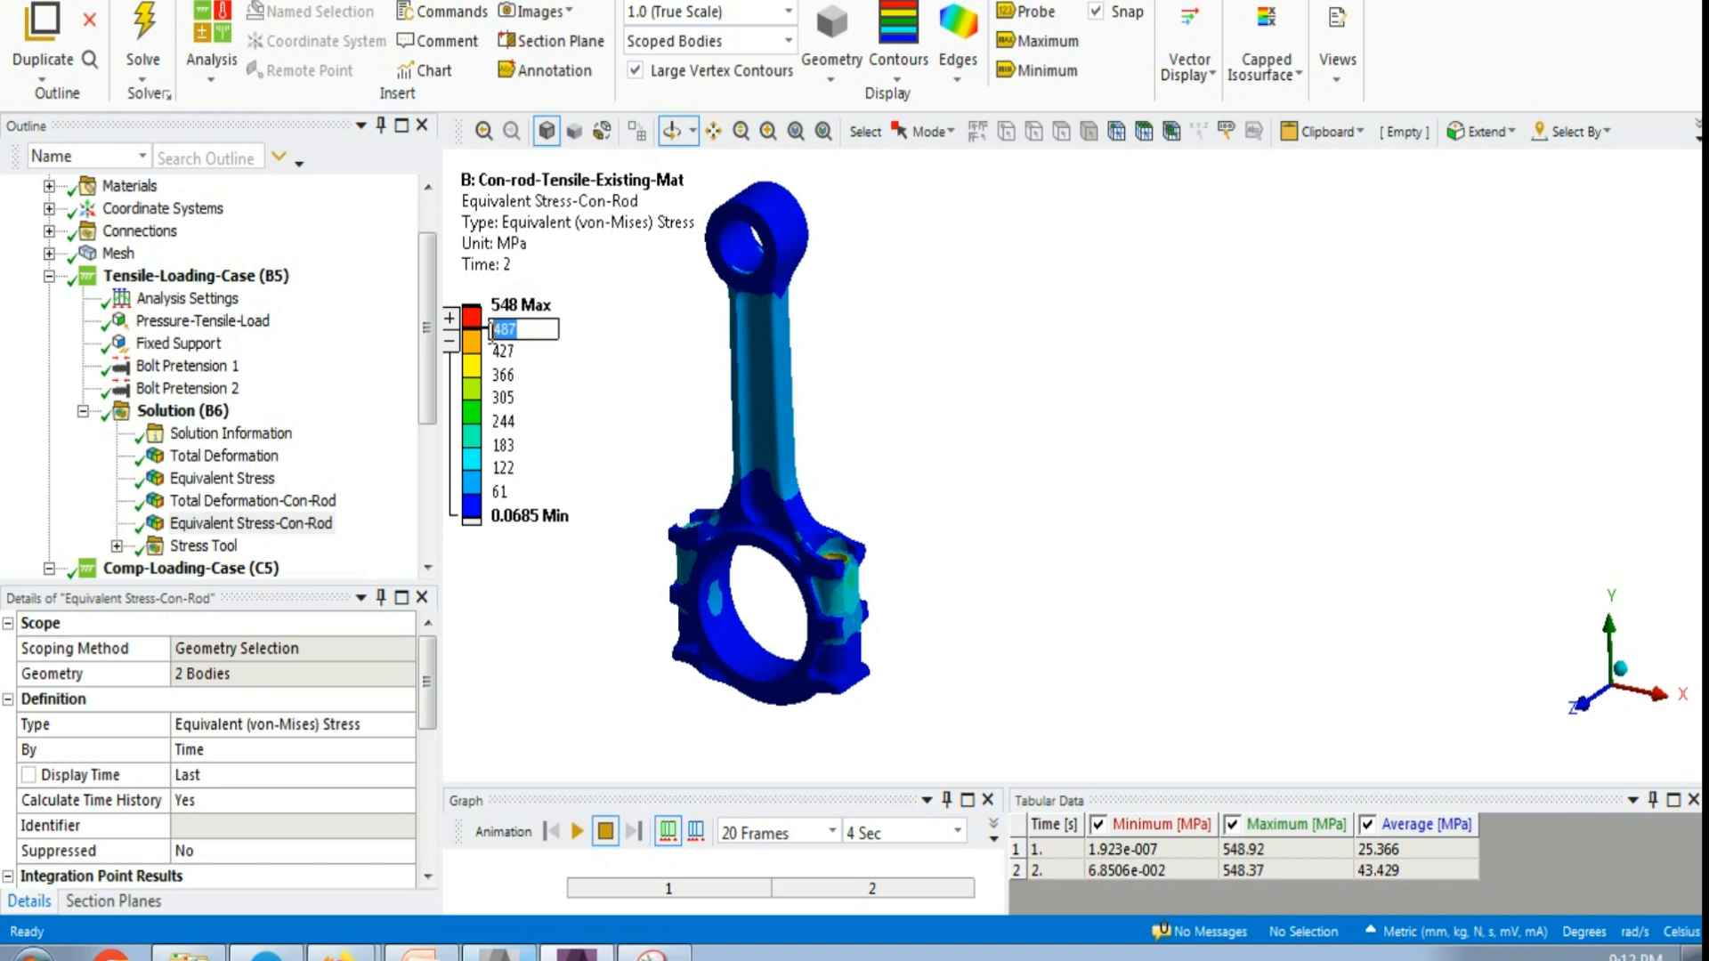
{"action": "left_click_drag", "start_coordinate": [641, 445], "coordinate": [692, 430]}
{"action": "scroll", "coordinate": [756, 440], "scroll_direction": "down", "scroll_amount": 5}
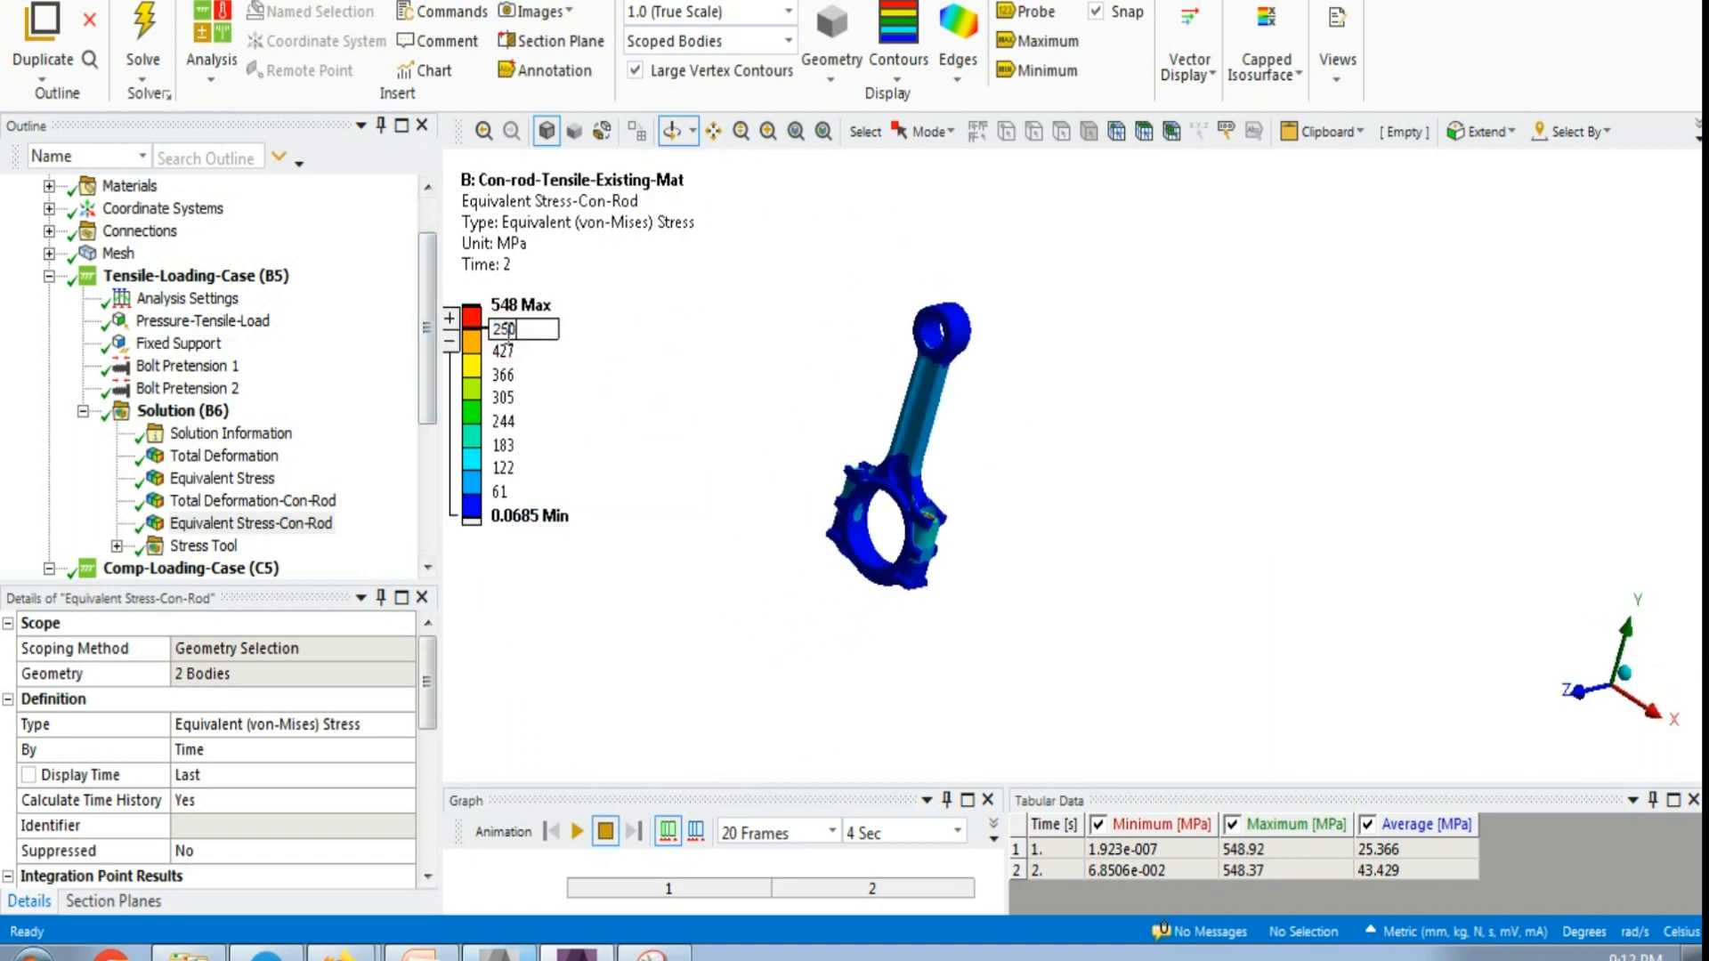
{"action": "key", "text": "Return"}
Examine the rescaled stress contours along the con-rod shank, at the bolt seats and inside the big-end bore.
{"action": "scroll", "coordinate": [1144, 624], "scroll_direction": "up", "scroll_amount": 5}
{"action": "left_click_drag", "start_coordinate": [1144, 623], "coordinate": [549, 389]}
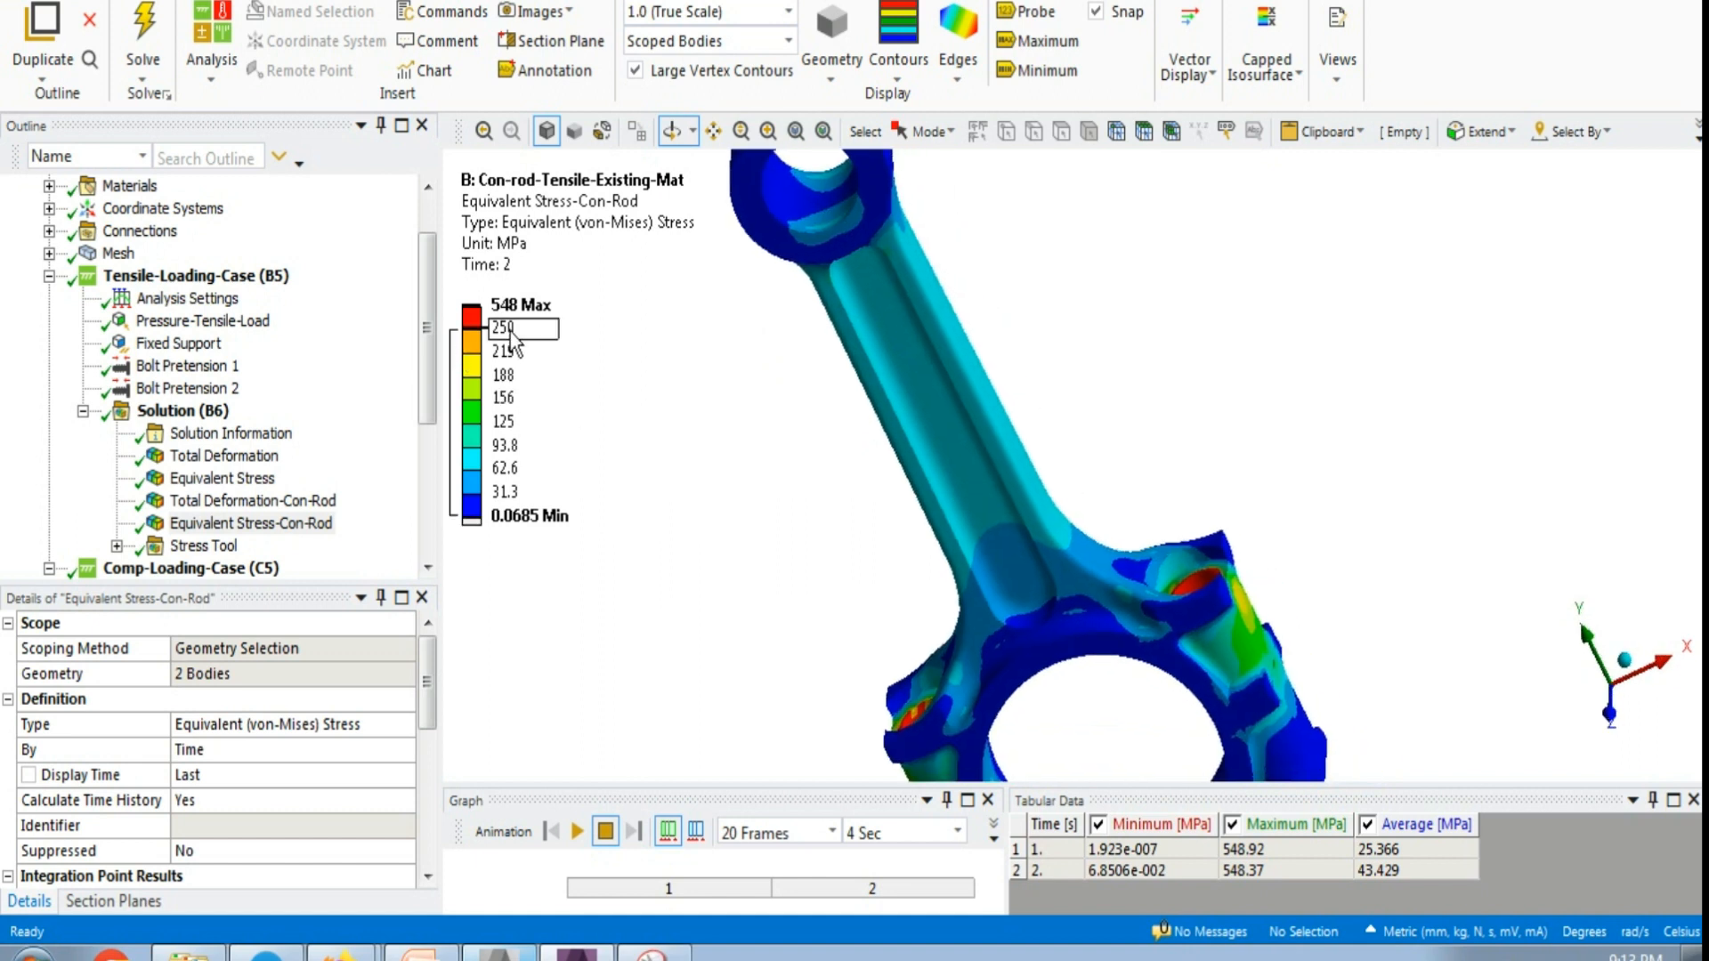
{"action": "middle_click_drag", "start_coordinate": [932, 484], "coordinate": [770, 364], "text": "ctrl"}
{"action": "left_click_drag", "start_coordinate": [896, 651], "coordinate": [861, 630]}
{"action": "middle_click_drag", "start_coordinate": [861, 631], "coordinate": [815, 622], "text": "ctrl"}
{"action": "right_click_drag", "start_coordinate": [803, 429], "coordinate": [971, 633]}
{"action": "left_click", "coordinate": [1073, 489]}
{"action": "mouse_move", "coordinate": [1073, 489]}
{"action": "left_mouse_down"}
{"action": "mouse_move", "coordinate": [967, 477]}
{"action": "mouse_move", "coordinate": [1066, 524]}
{"action": "mouse_move", "coordinate": [1063, 578]}
{"action": "left_mouse_up"}
{"action": "scroll", "coordinate": [1064, 473], "scroll_direction": "down", "scroll_amount": 5}
{"action": "right_click_drag", "start_coordinate": [1154, 295], "coordinate": [1003, 411]}
{"action": "middle_click_drag", "start_coordinate": [1015, 384], "coordinate": [1042, 570], "text": "shift"}
{"action": "middle_click_drag", "start_coordinate": [1041, 569], "coordinate": [1148, 623], "text": "ctrl"}
{"action": "middle_click_drag", "start_coordinate": [1149, 623], "coordinate": [712, 557], "text": "ctrl"}
{"action": "left_click", "coordinate": [947, 547]}
{"action": "scroll", "coordinate": [1050, 534], "scroll_direction": "up", "scroll_amount": 5}
{"action": "left_click_drag", "start_coordinate": [1053, 537], "coordinate": [1022, 448]}
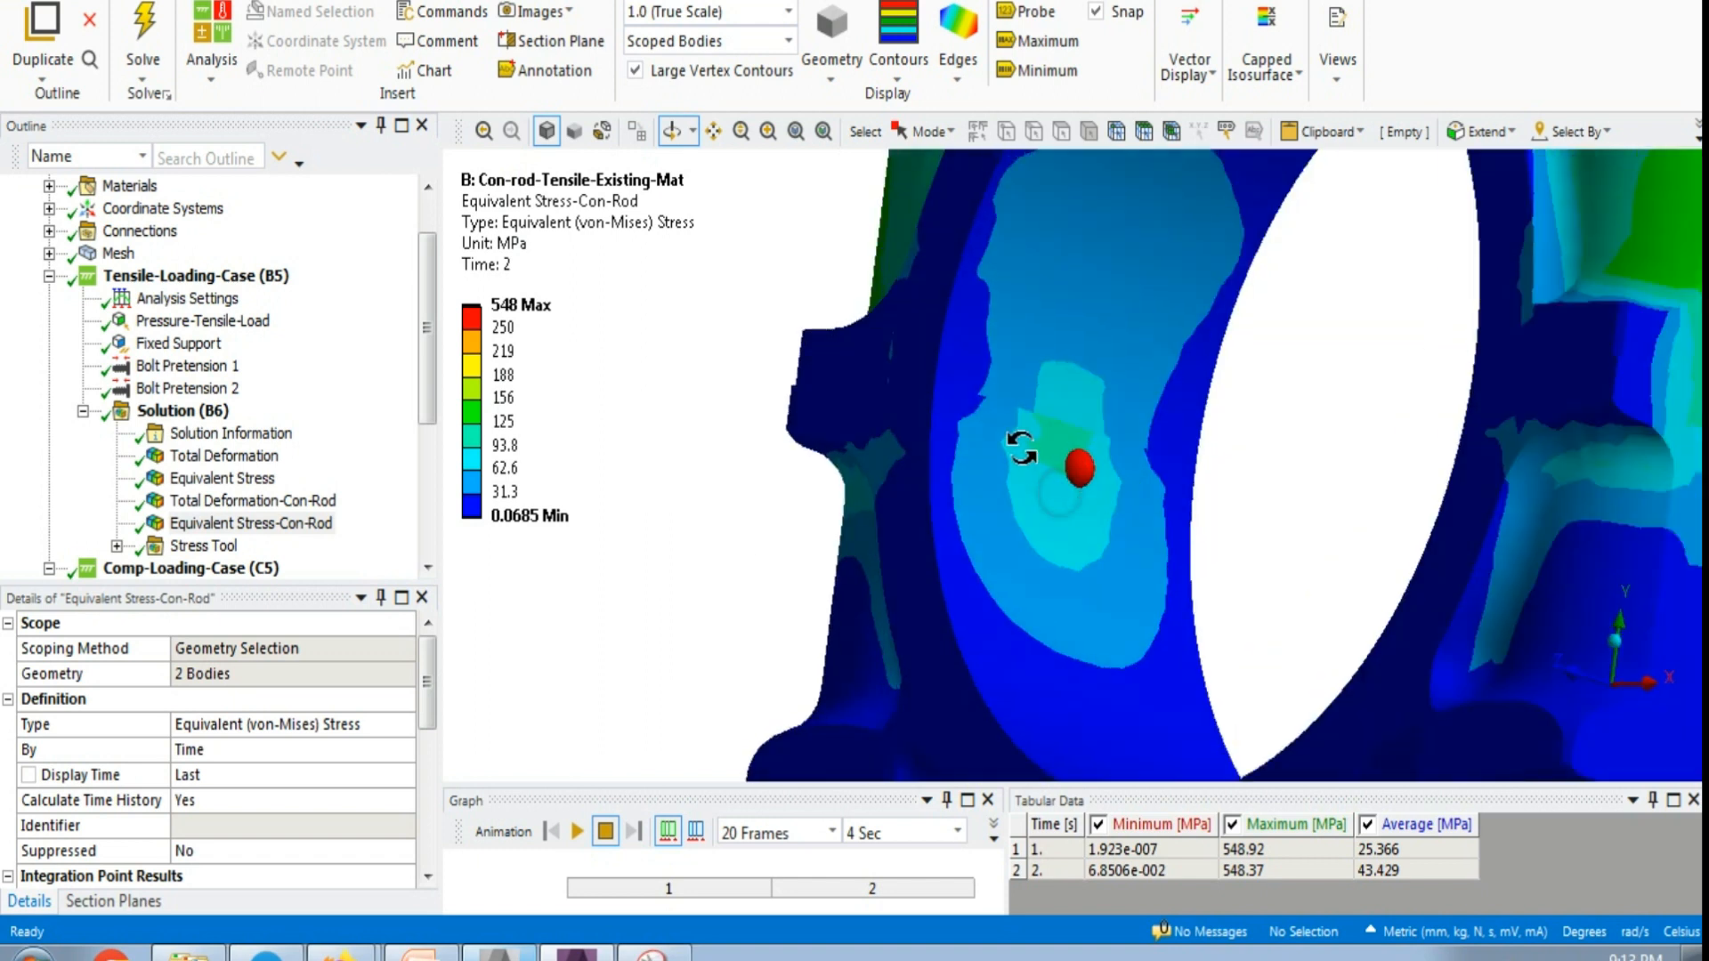
Orient the con-rod upright in a three-quarter view and snip the stress plot together with its title and legend using Snipping Tool.
{"action": "scroll", "coordinate": [1019, 488], "scroll_direction": "down", "scroll_amount": 6}
{"action": "middle_click_drag", "start_coordinate": [1019, 490], "coordinate": [1178, 512]}
{"action": "scroll", "coordinate": [1173, 588], "scroll_direction": "down", "scroll_amount": 4}
{"action": "middle_click_drag", "start_coordinate": [1172, 588], "coordinate": [859, 708], "text": "ctrl"}
{"action": "middle_click_drag", "start_coordinate": [859, 708], "coordinate": [846, 490]}
{"action": "scroll", "coordinate": [769, 623], "scroll_direction": "up", "scroll_amount": 2}
{"action": "middle_click_drag", "start_coordinate": [845, 490], "coordinate": [923, 629], "text": "ctrl"}
{"action": "scroll", "coordinate": [876, 554], "scroll_direction": "up", "scroll_amount": 2}
{"action": "middle_click_drag", "start_coordinate": [876, 555], "coordinate": [912, 545], "text": "ctrl"}
{"action": "middle_click_drag", "start_coordinate": [913, 546], "coordinate": [973, 496]}
{"action": "left_click", "coordinate": [668, 952]}
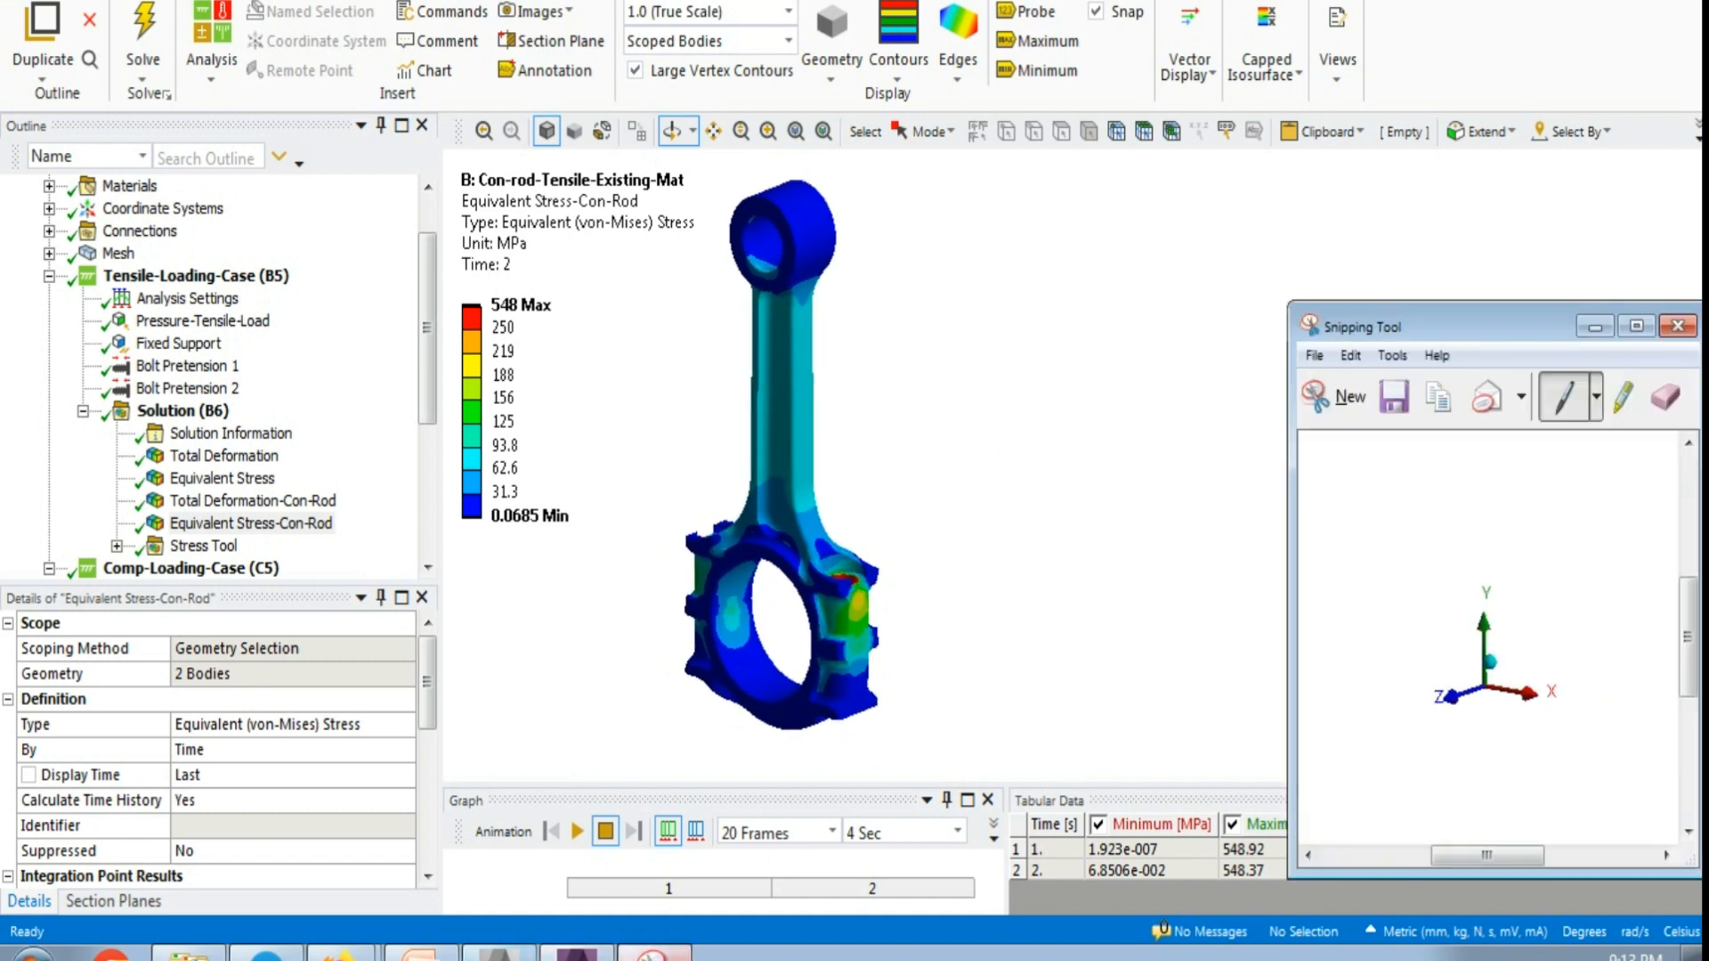
{"action": "left_click", "coordinate": [1355, 405]}
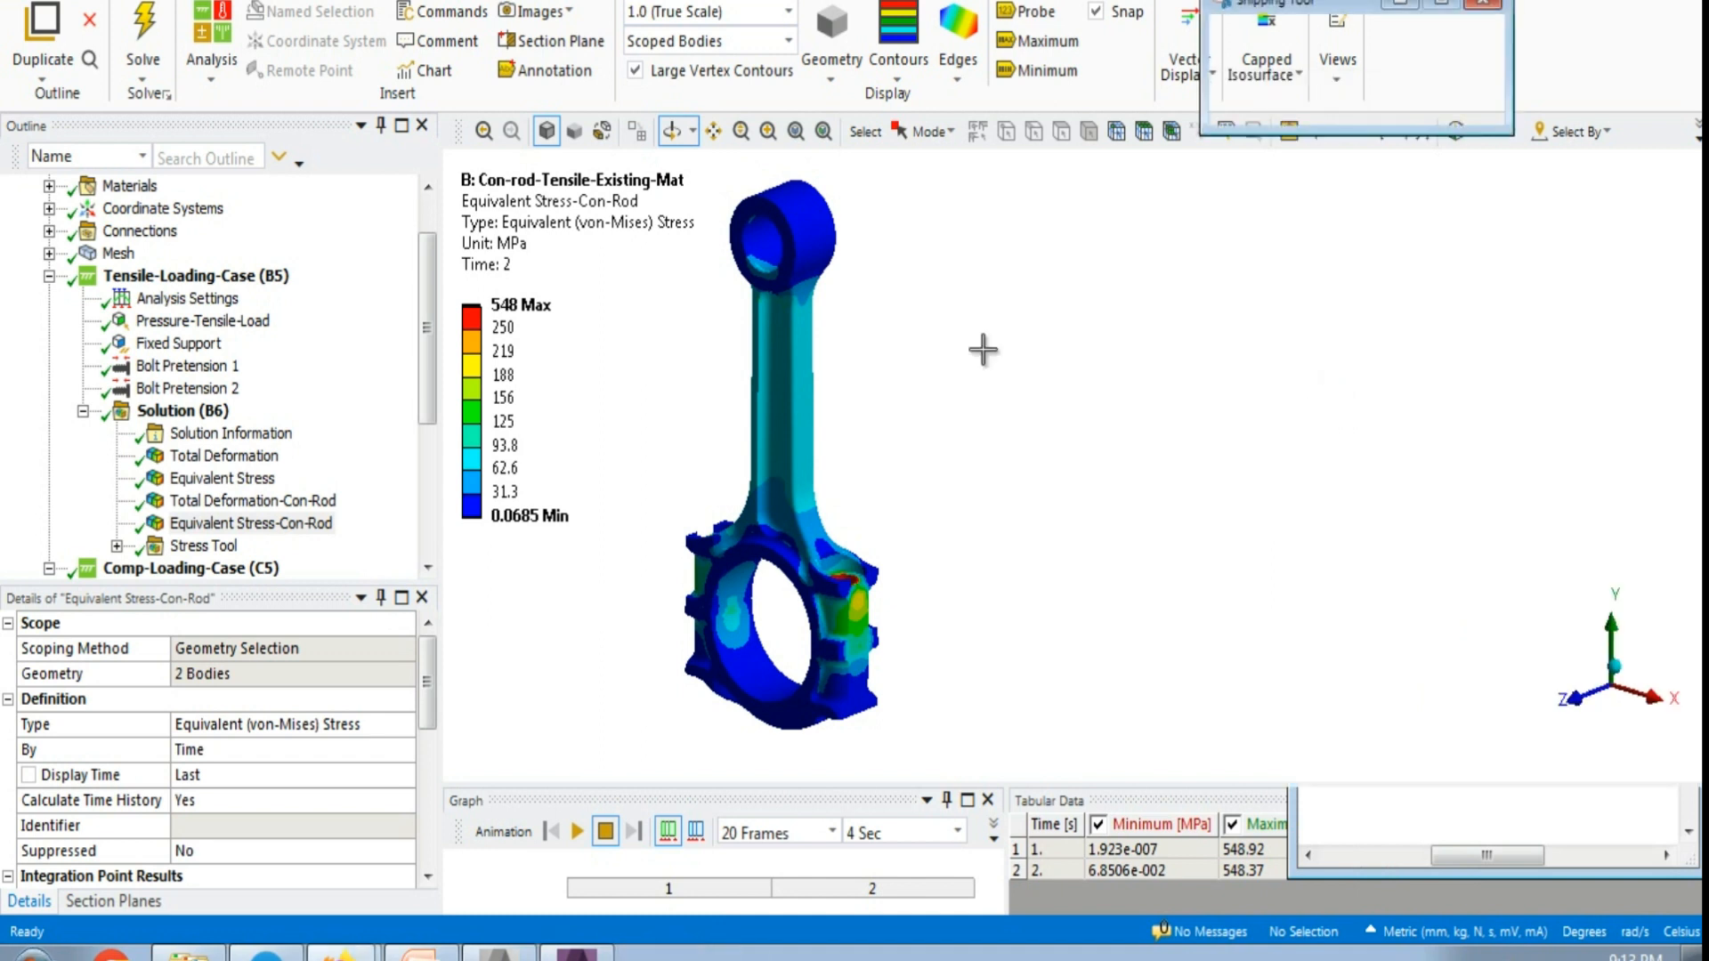
{"action": "left_click_drag", "start_coordinate": [451, 157], "coordinate": [904, 737]}
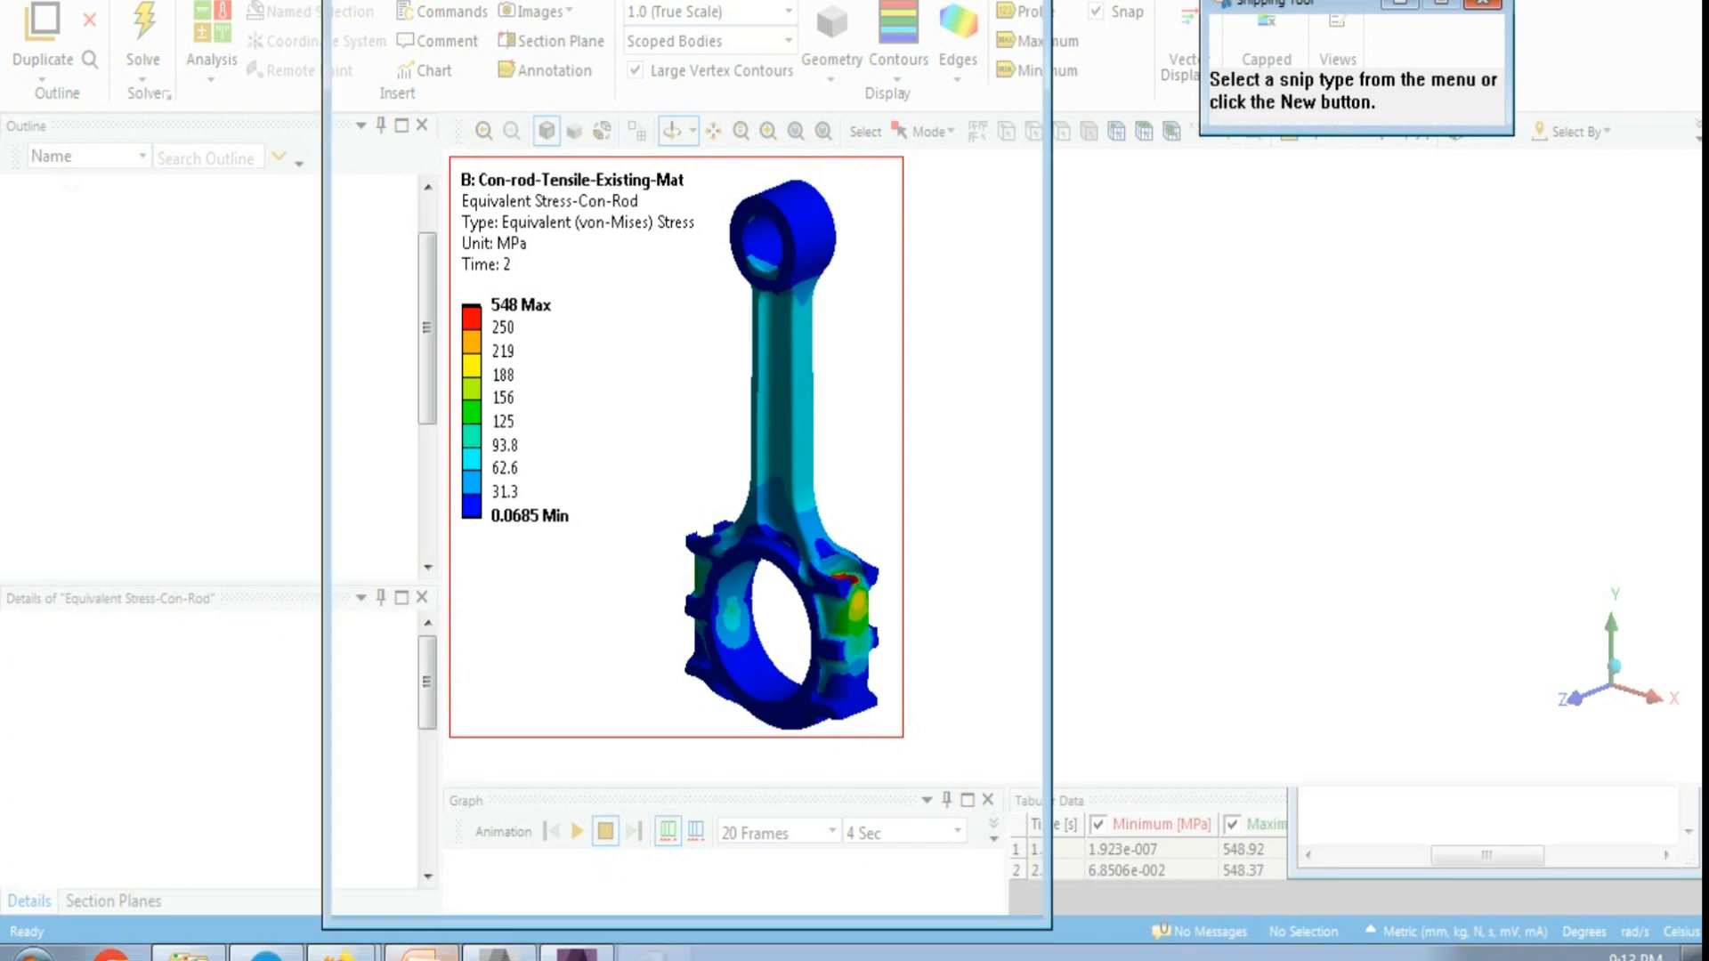
Switch to PowerPoint, paste the stress plot onto the Vonmises Stress slide, and shrink it to fit beneath the title.
{"action": "left_click", "coordinate": [1100, 615]}
{"action": "left_click", "coordinate": [512, 579]}
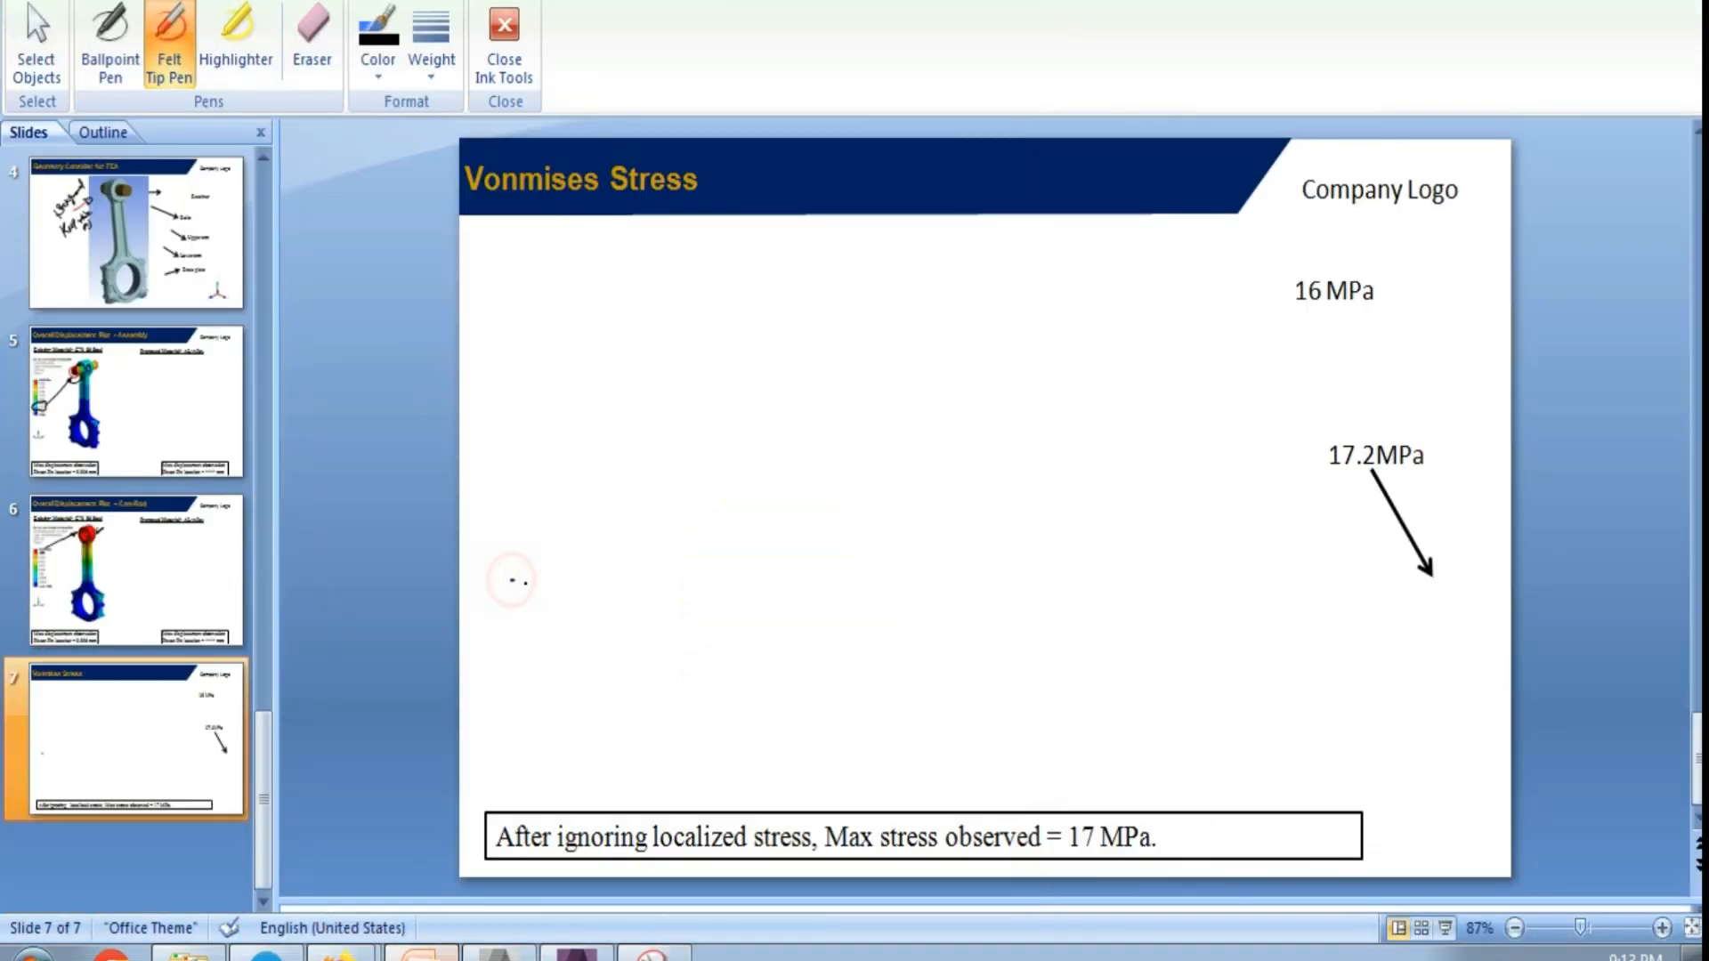
{"action": "key", "text": "ctrl+v"}
{"action": "mouse_move", "coordinate": [922, 516]}
{"action": "left_mouse_down"}
{"action": "mouse_move", "coordinate": [656, 516]}
{"action": "mouse_move", "coordinate": [622, 477]}
{"action": "mouse_move", "coordinate": [669, 533]}
{"action": "left_mouse_up"}
{"action": "left_click_drag", "start_coordinate": [851, 737], "coordinate": [738, 589]}
{"action": "key", "text": "ctrl+z"}
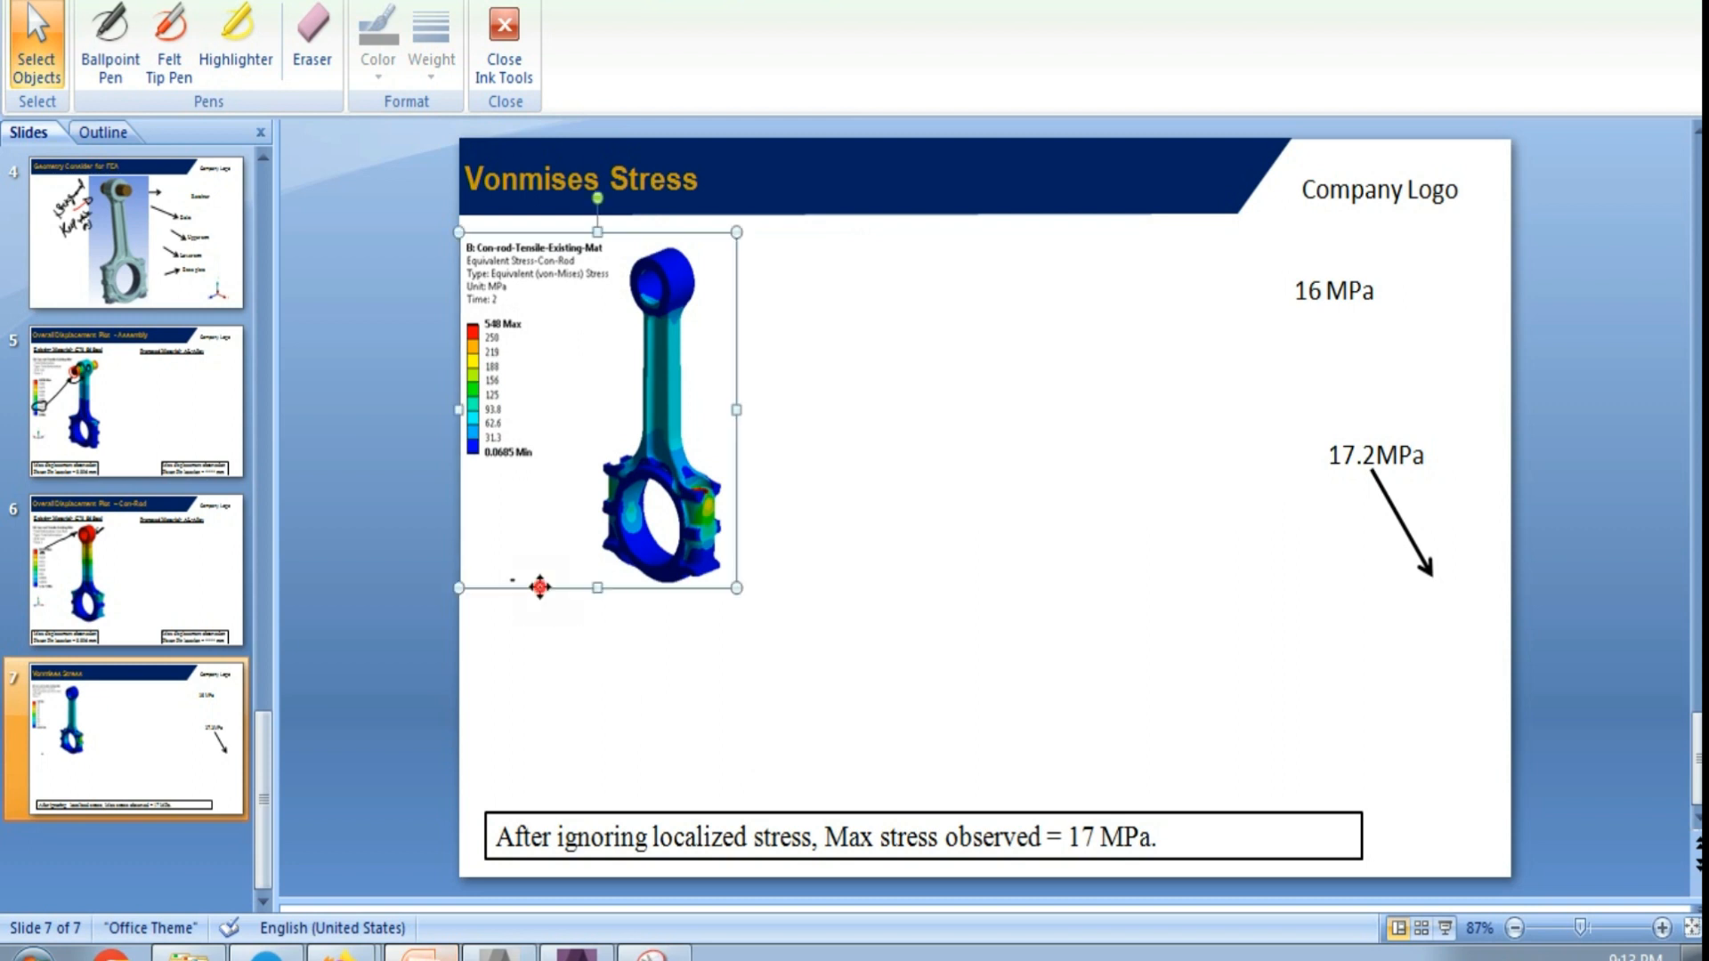
Remove the stray ink dot from the slide by shifting the stress plot aside and moving it back to the slide's edge.
{"action": "left_click_drag", "start_coordinate": [560, 573], "coordinate": [708, 562]}
{"action": "left_click", "coordinate": [515, 590]}
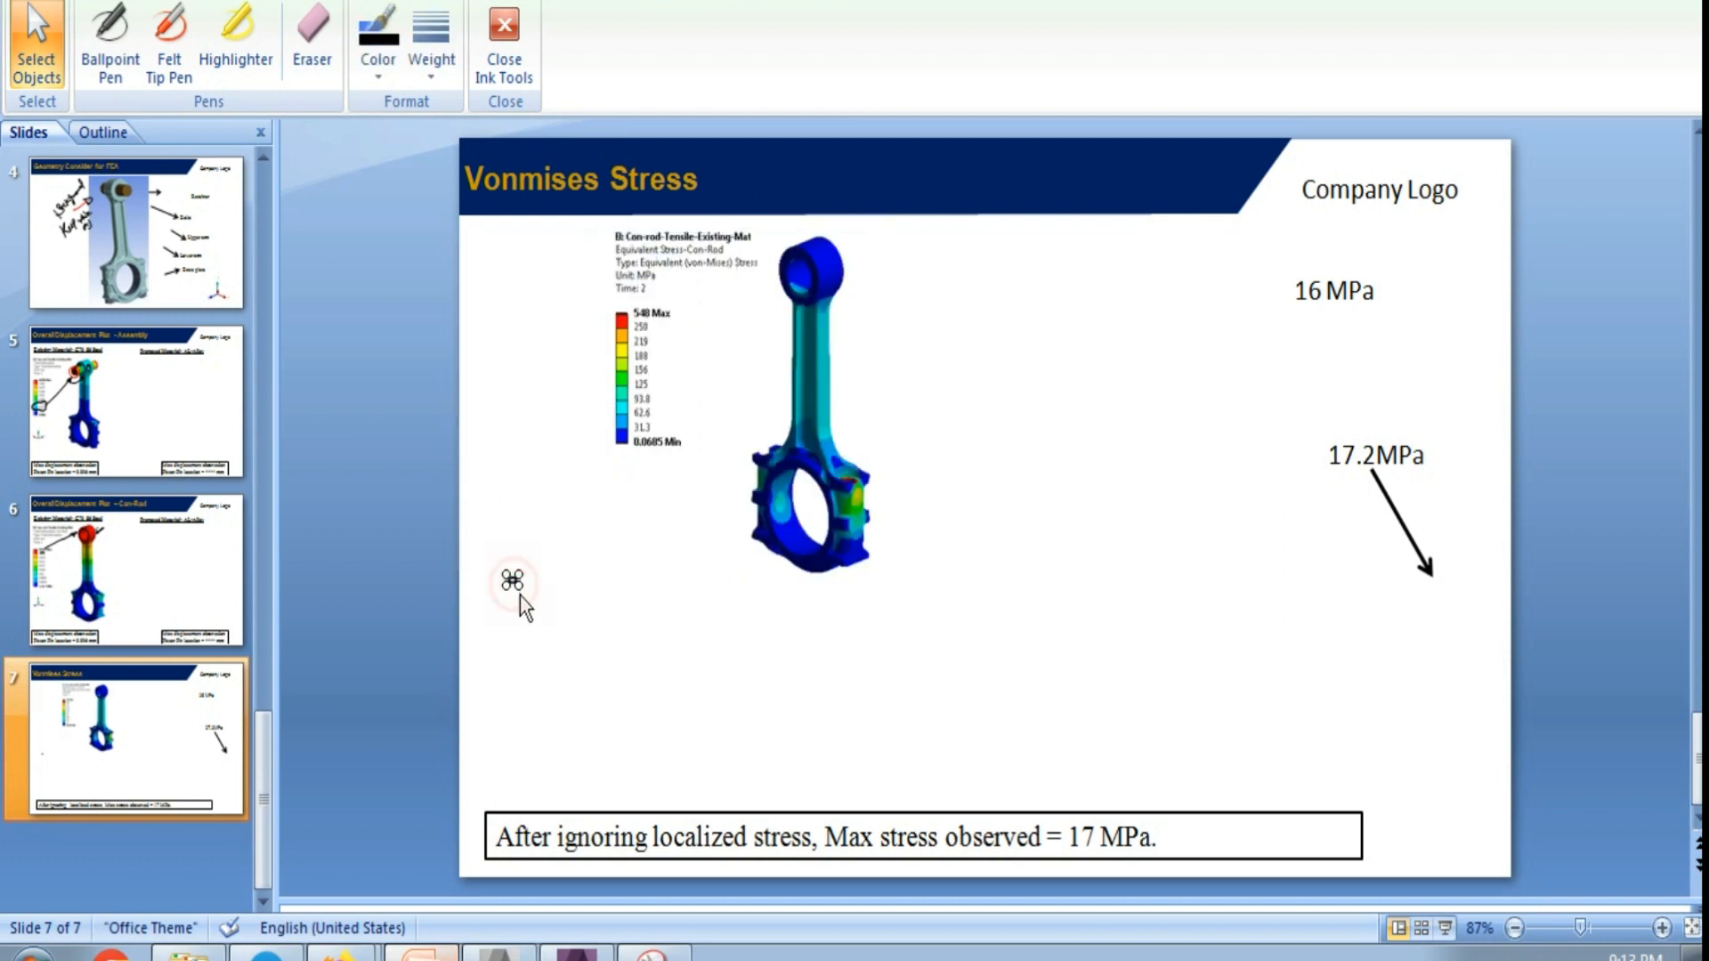
{"action": "left_click_drag", "start_coordinate": [724, 496], "coordinate": [580, 496]}
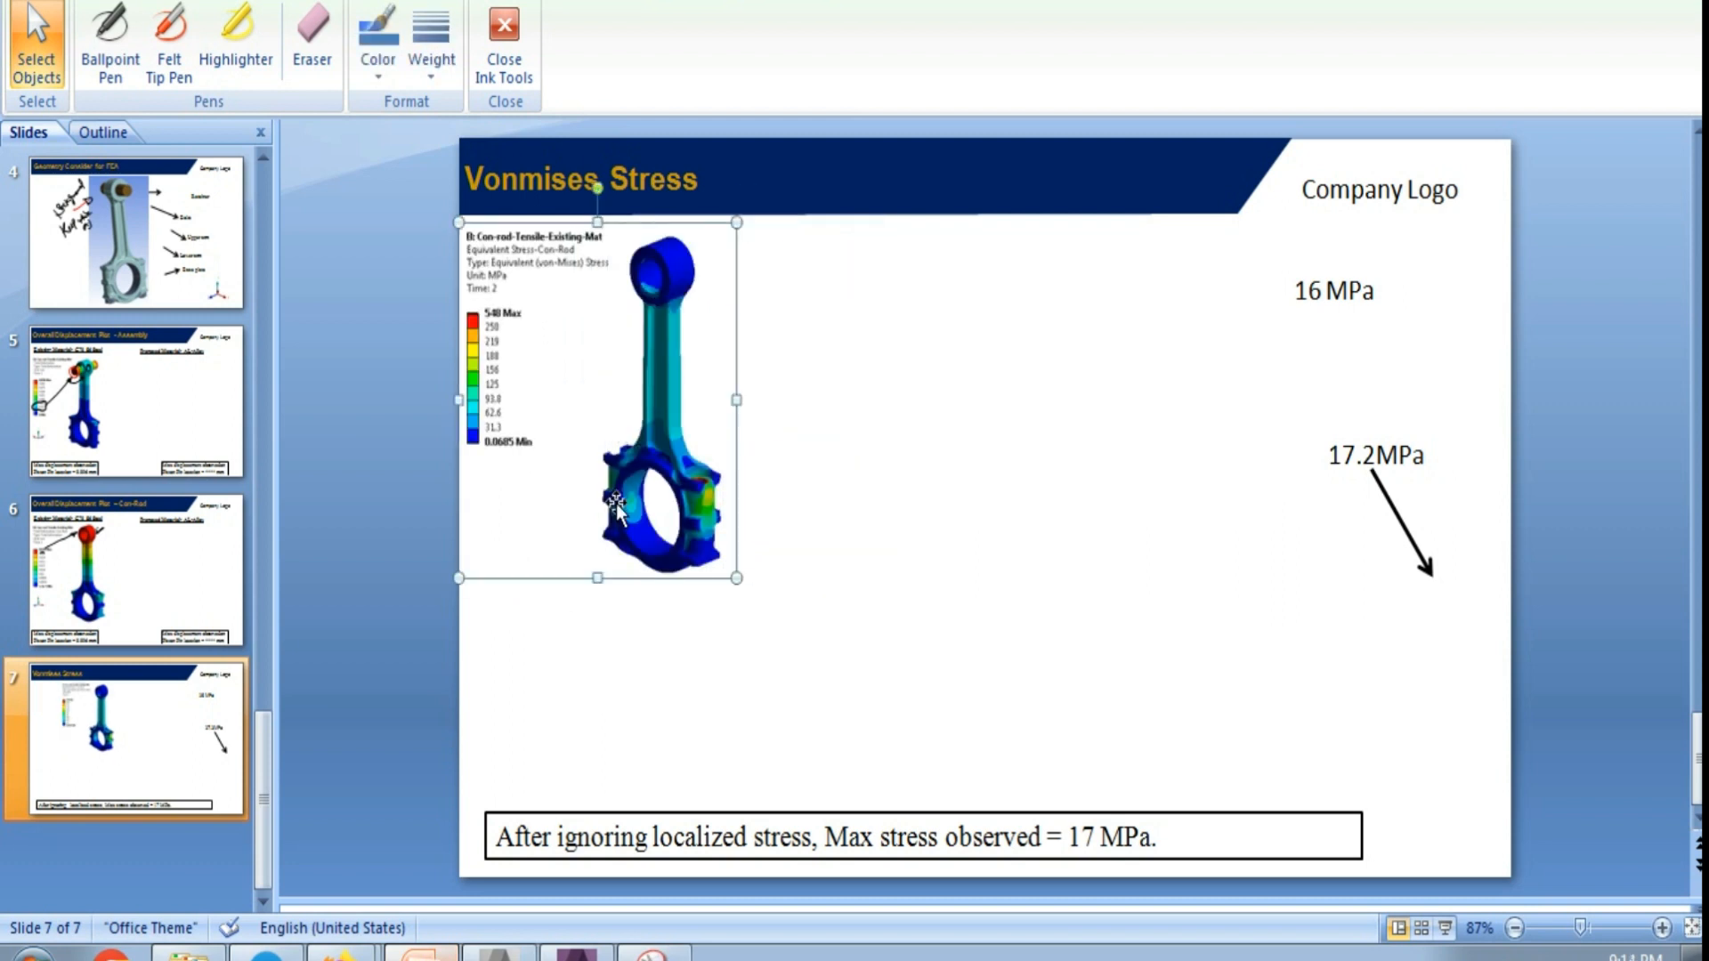
{"action": "left_click", "coordinate": [728, 619]}
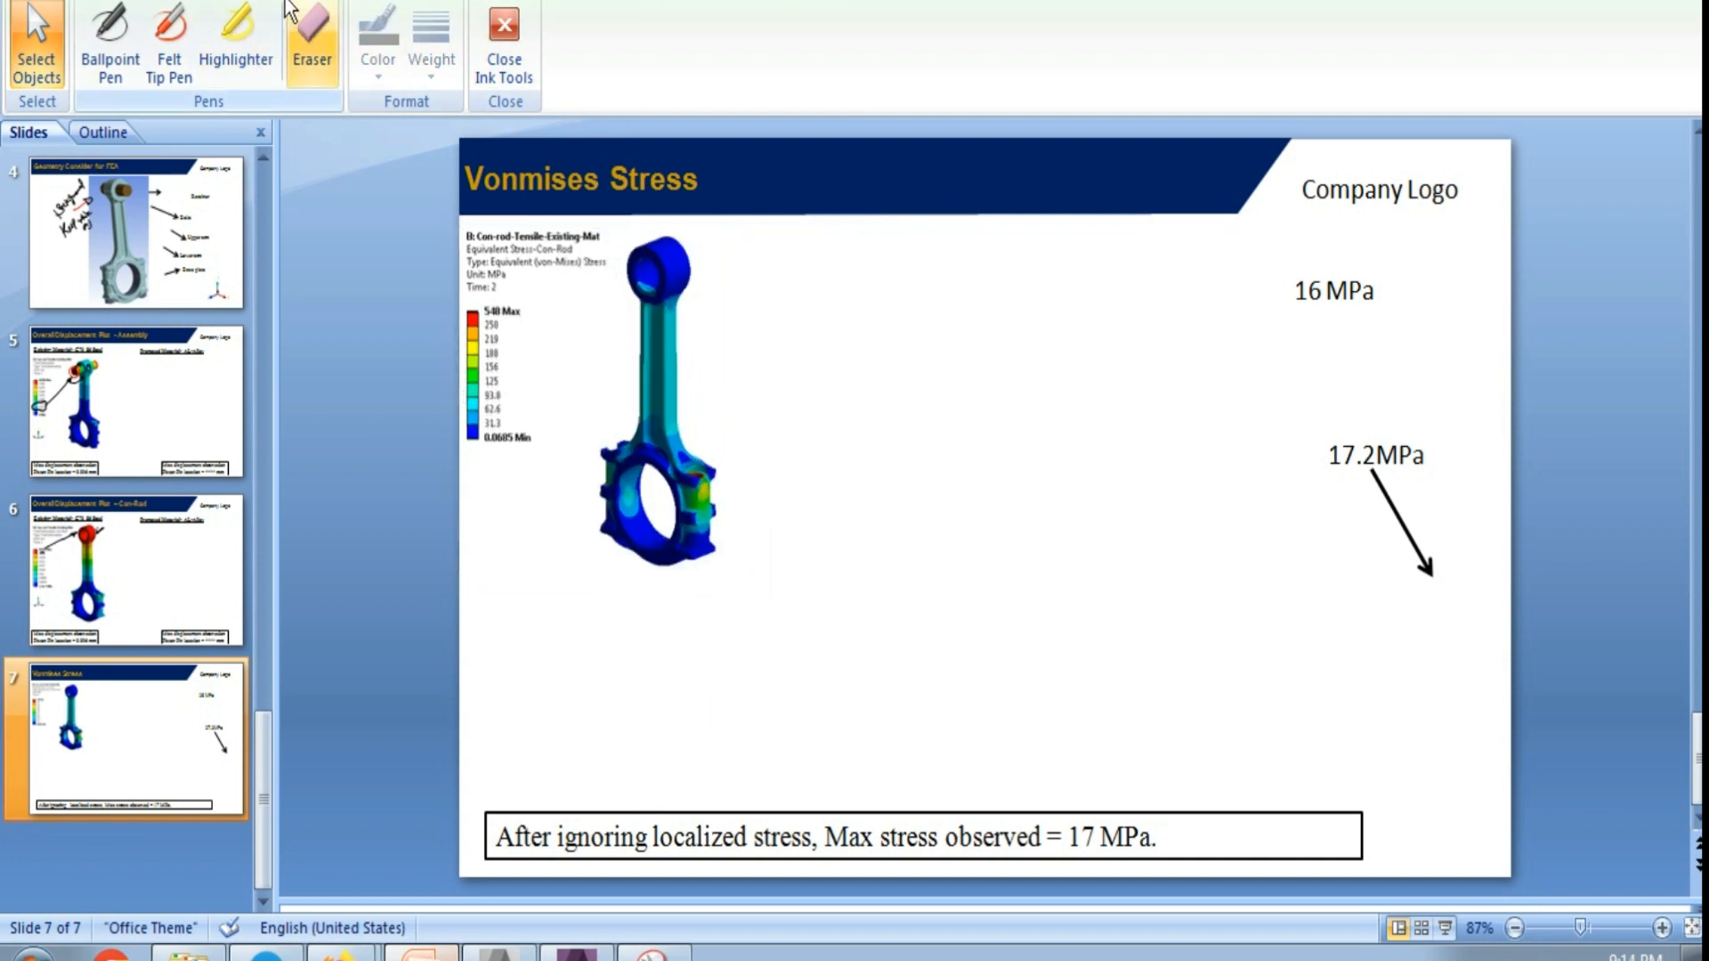
Draw a rectangle about 0.33" high and 0.42" wide over the con-rod's bolt seat, enlarge the plot, and move the rectangle onto the seat.
{"action": "left_click", "coordinate": [171, 0]}
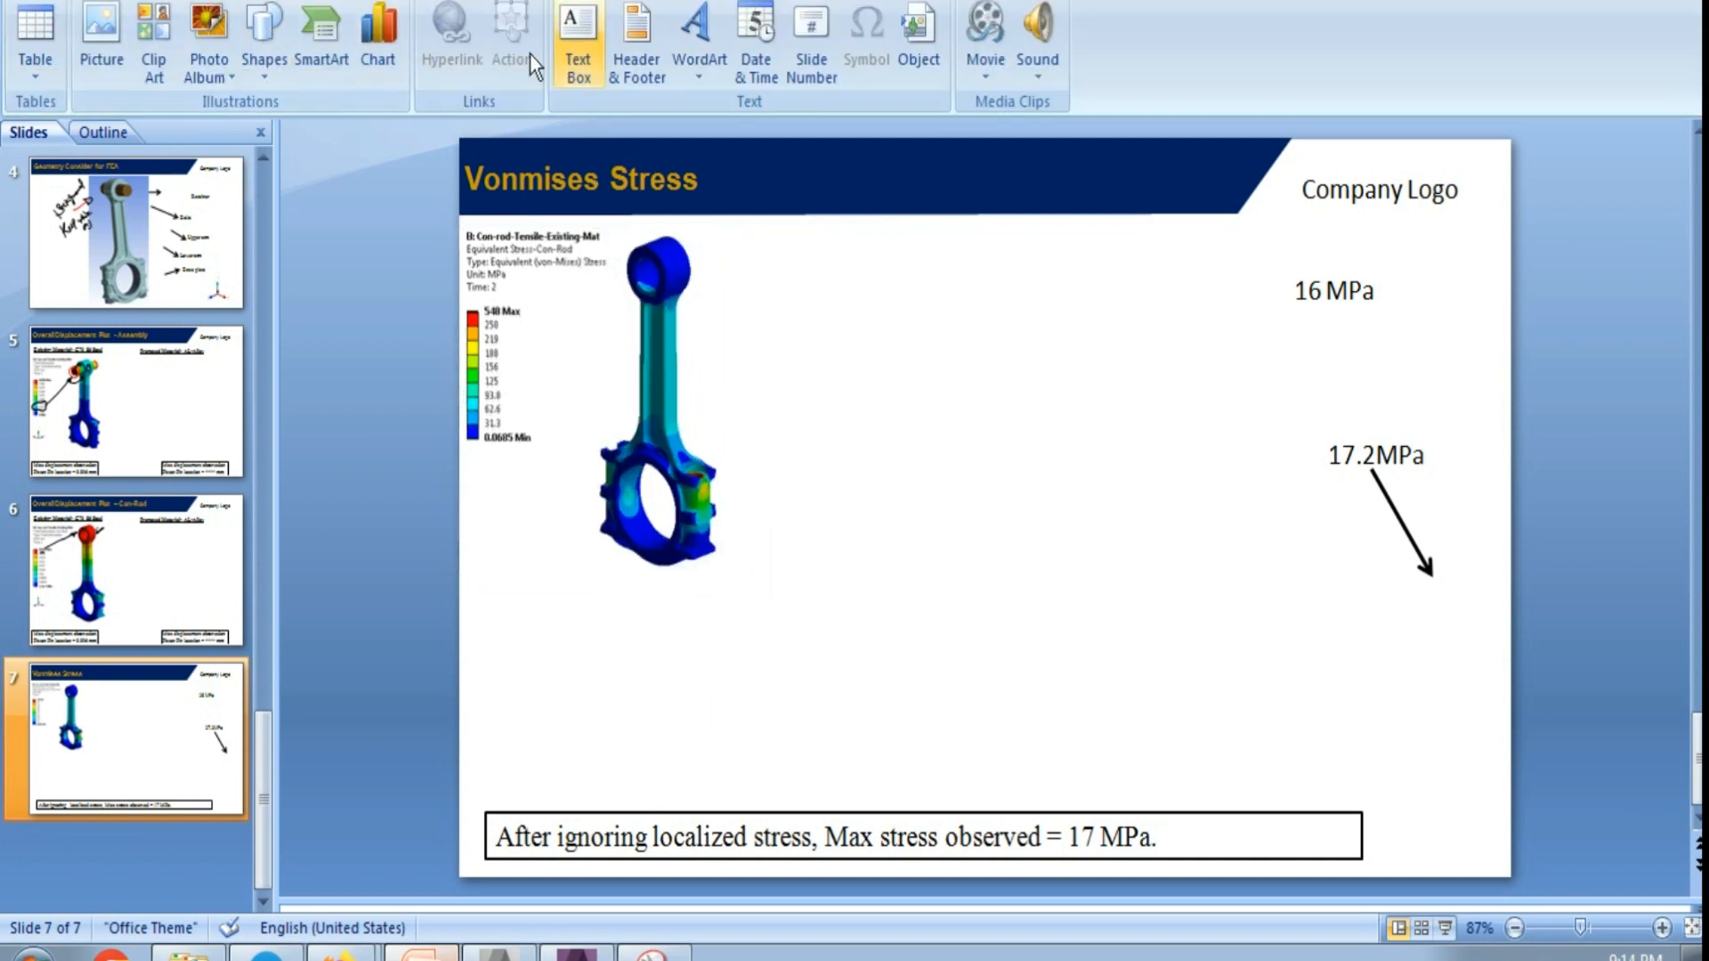
{"action": "left_click", "coordinate": [261, 71]}
{"action": "left_click", "coordinate": [329, 135]}
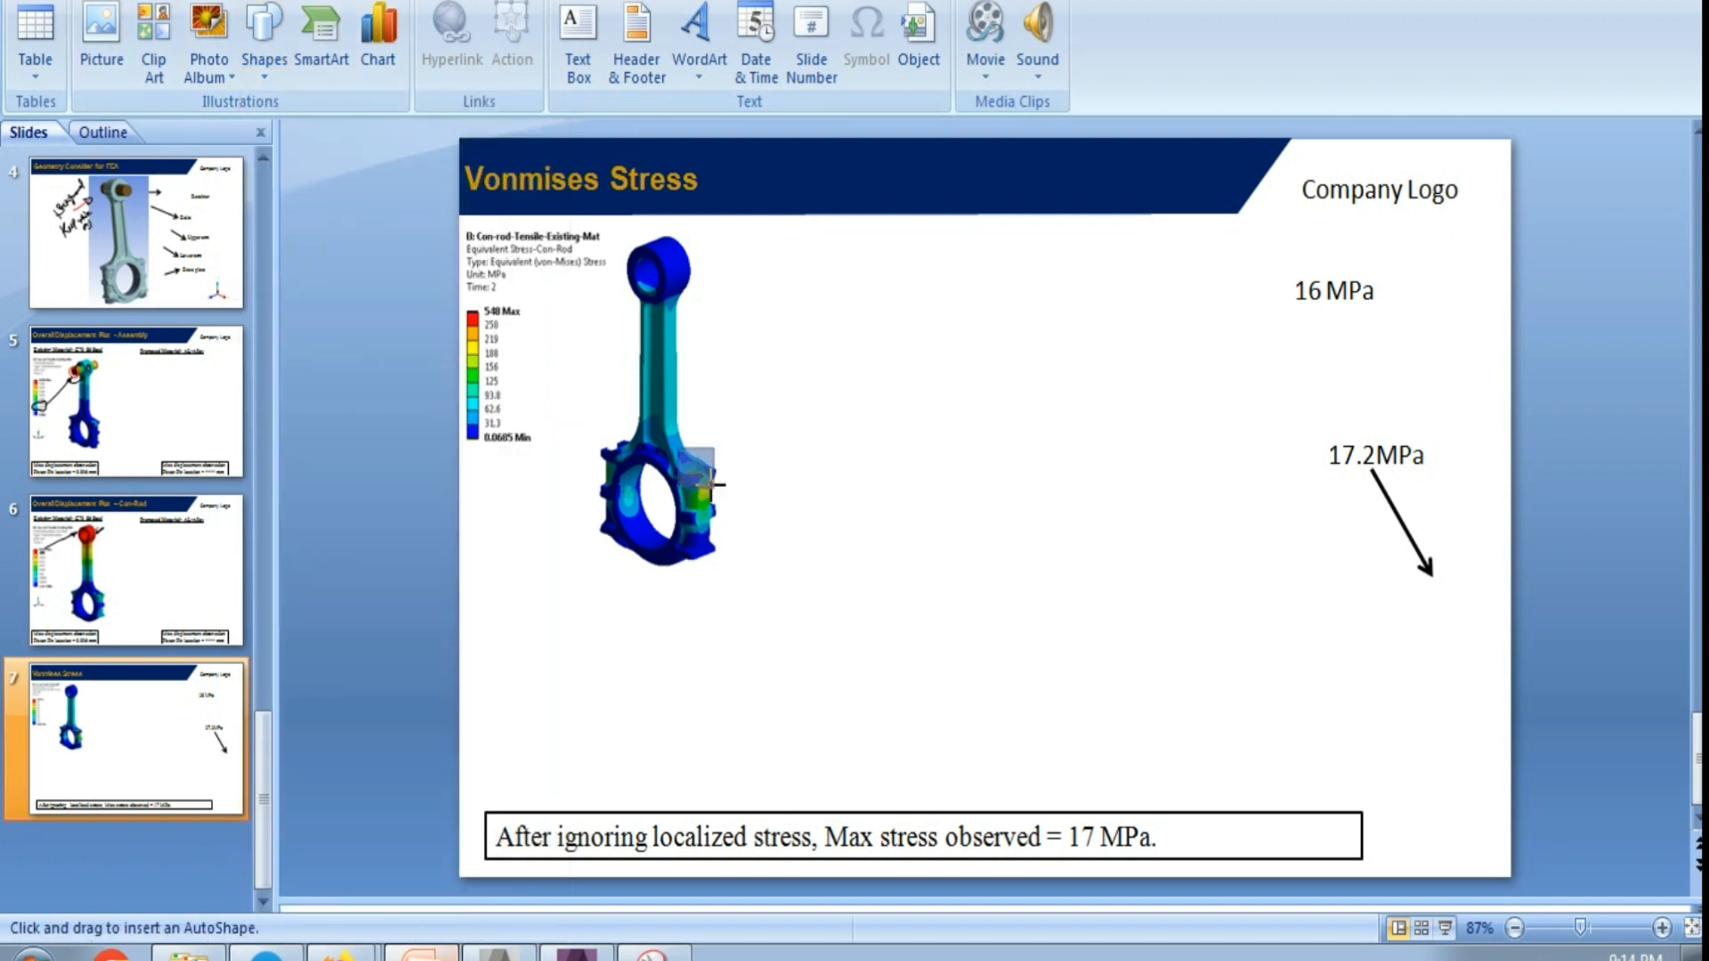
{"action": "left_click_drag", "start_coordinate": [713, 481], "coordinate": [714, 481]}
{"action": "left_click", "coordinate": [703, 537]}
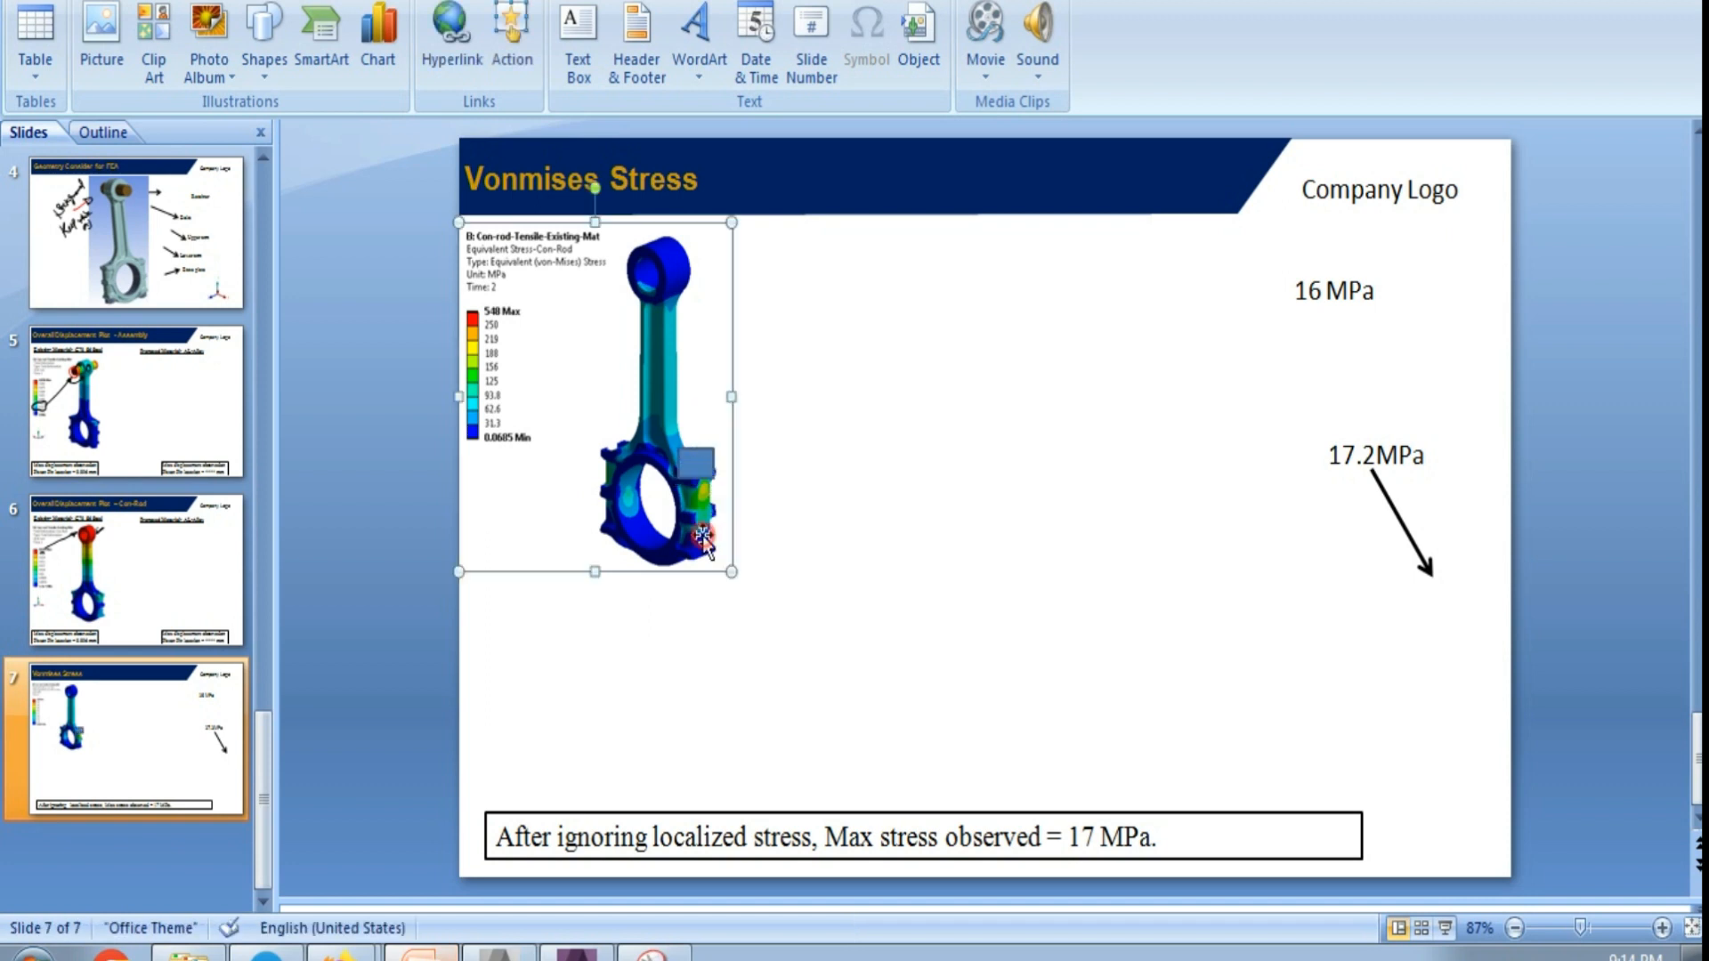
{"action": "left_click_drag", "start_coordinate": [732, 574], "coordinate": [824, 641]}
{"action": "left_click_drag", "start_coordinate": [710, 470], "coordinate": [784, 524]}
Give the rectangle over the bolt seat a black outline and no fill.
{"action": "double_click", "coordinate": [752, 524]}
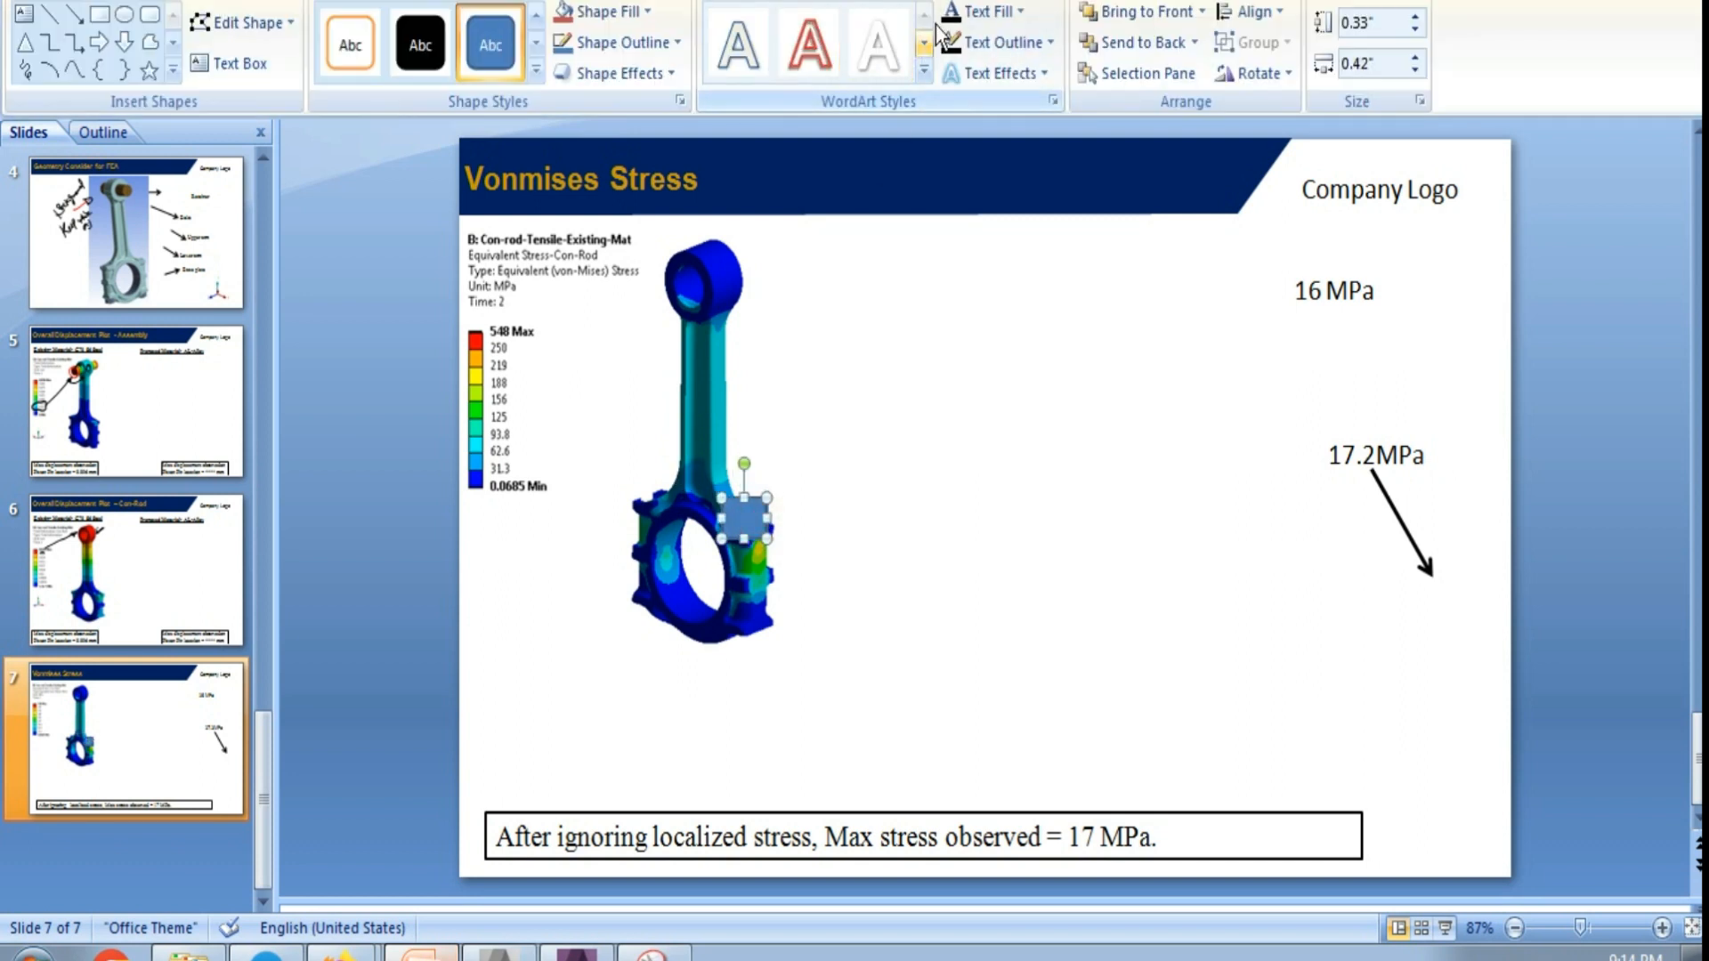
{"action": "left_click", "coordinate": [615, 42]}
{"action": "left_click", "coordinate": [585, 98]}
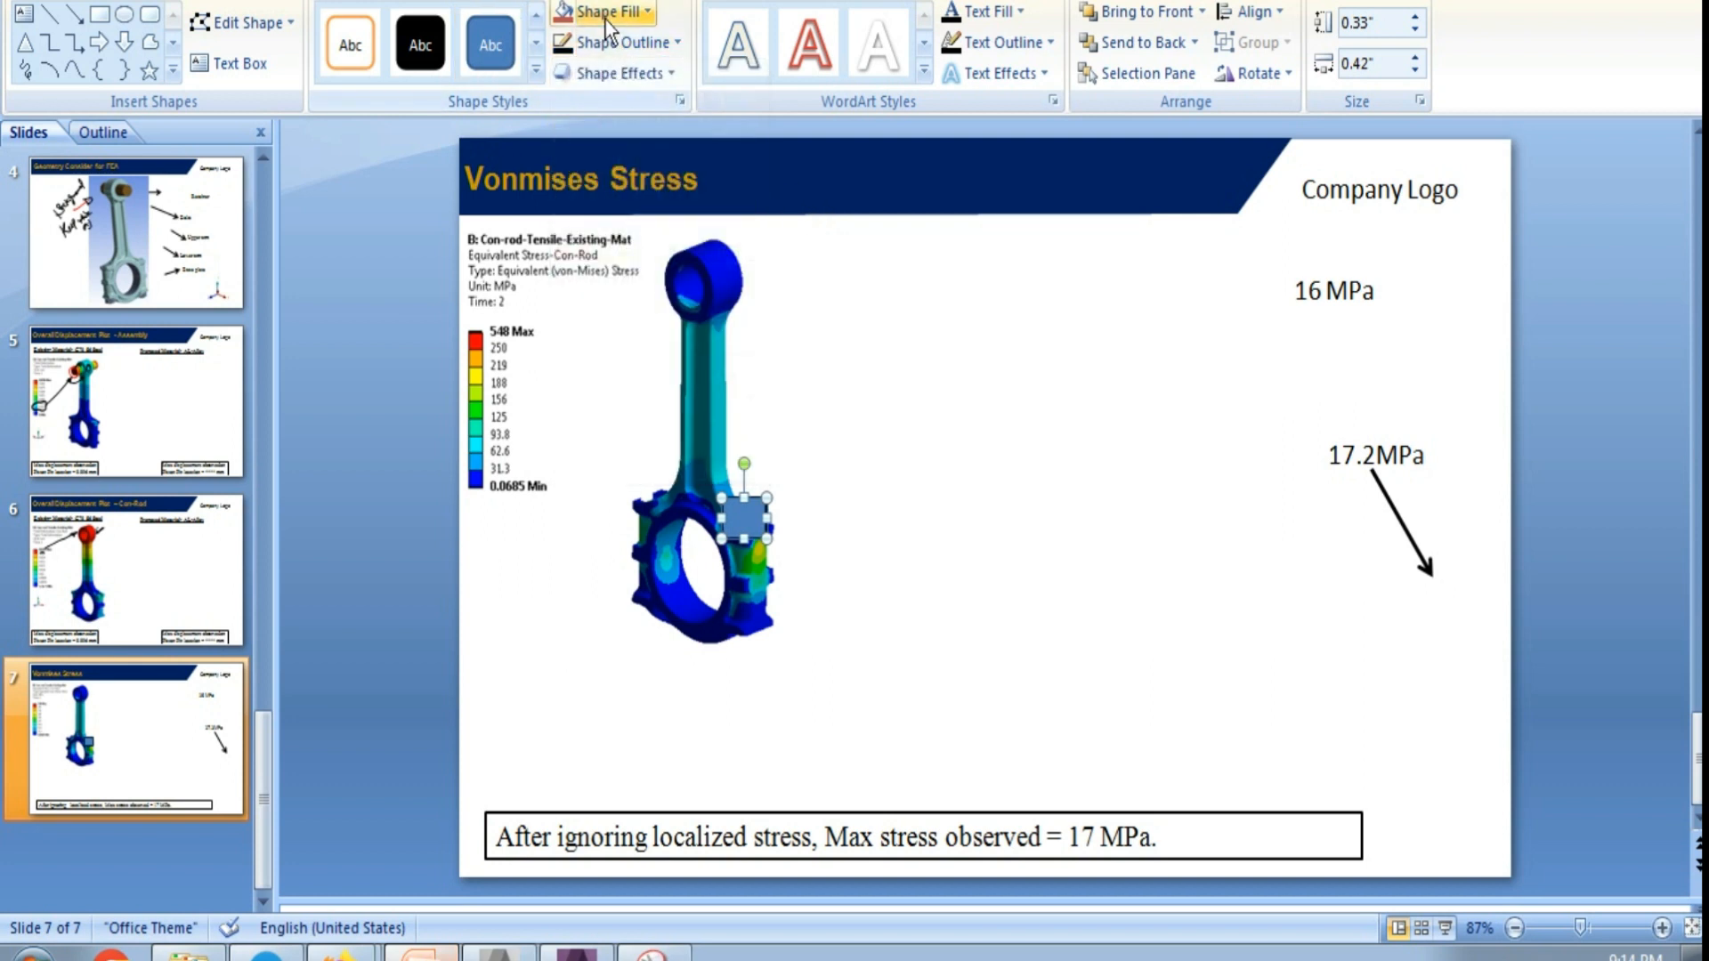
{"action": "left_click", "coordinate": [607, 14]}
{"action": "left_click", "coordinate": [655, 305]}
{"action": "left_click", "coordinate": [826, 575]}
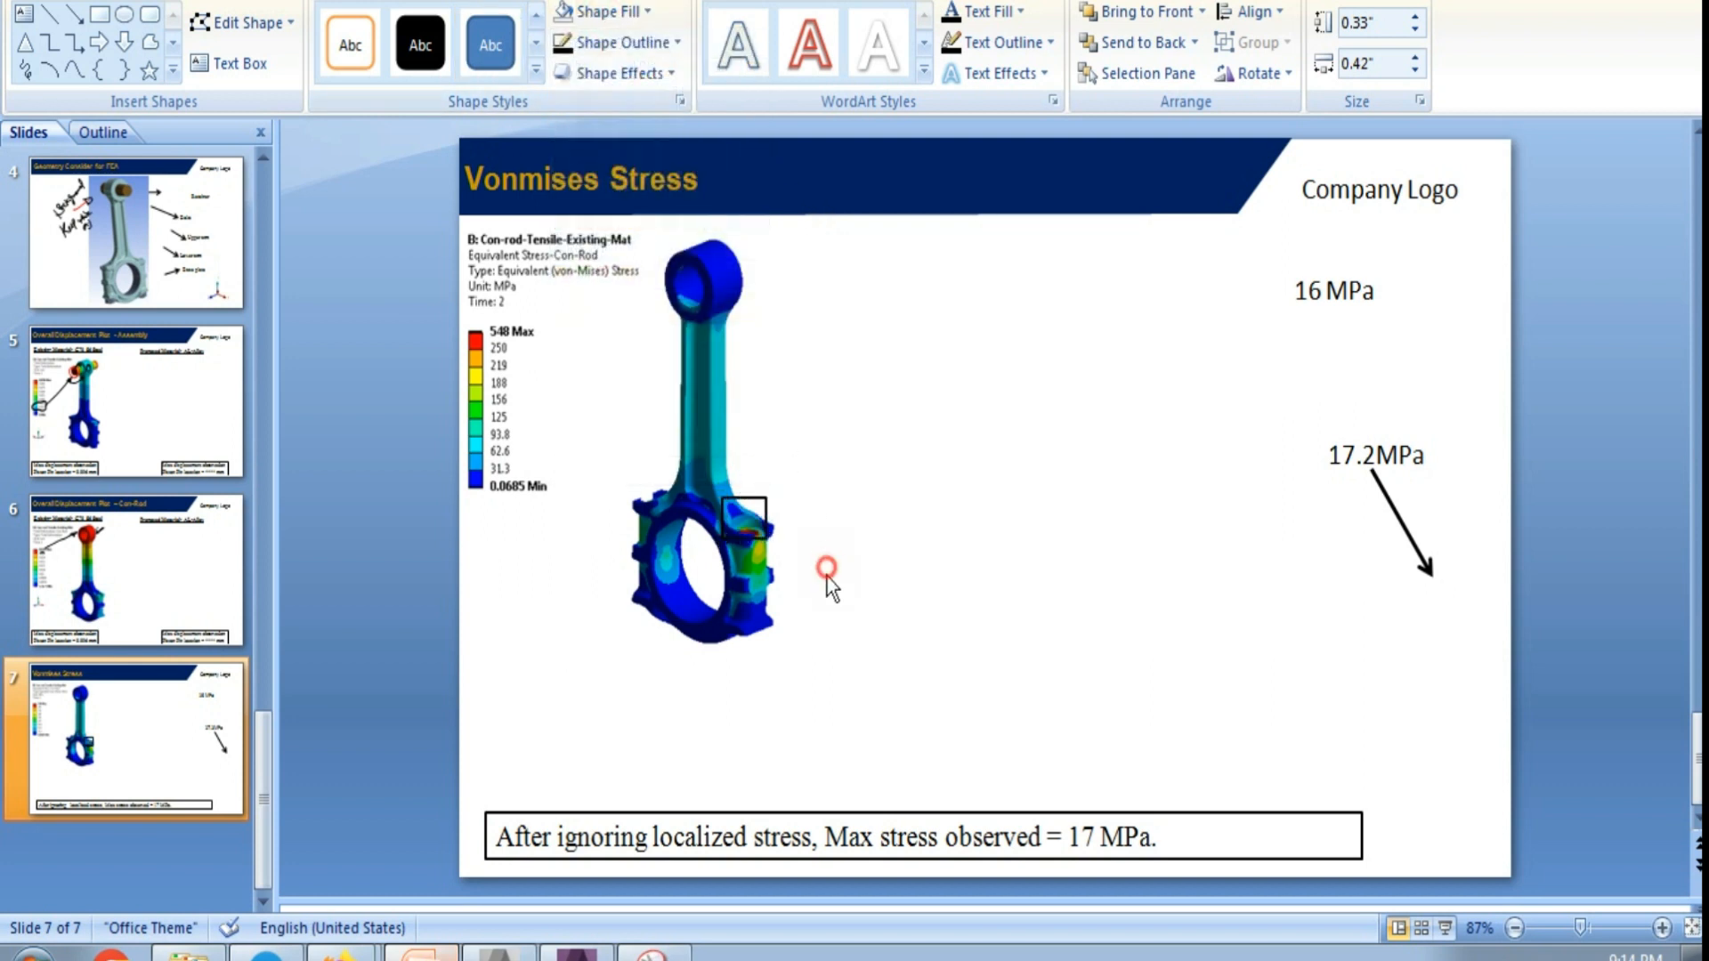
Nudge the rectangle slightly down and across to frame the red stress area at the bolt seat.
{"action": "left_click", "coordinate": [755, 539]}
{"action": "key", "text": "Down"}
{"action": "key", "text": "Down"}
{"action": "key", "text": "Down"}
{"action": "key", "text": "Down"}
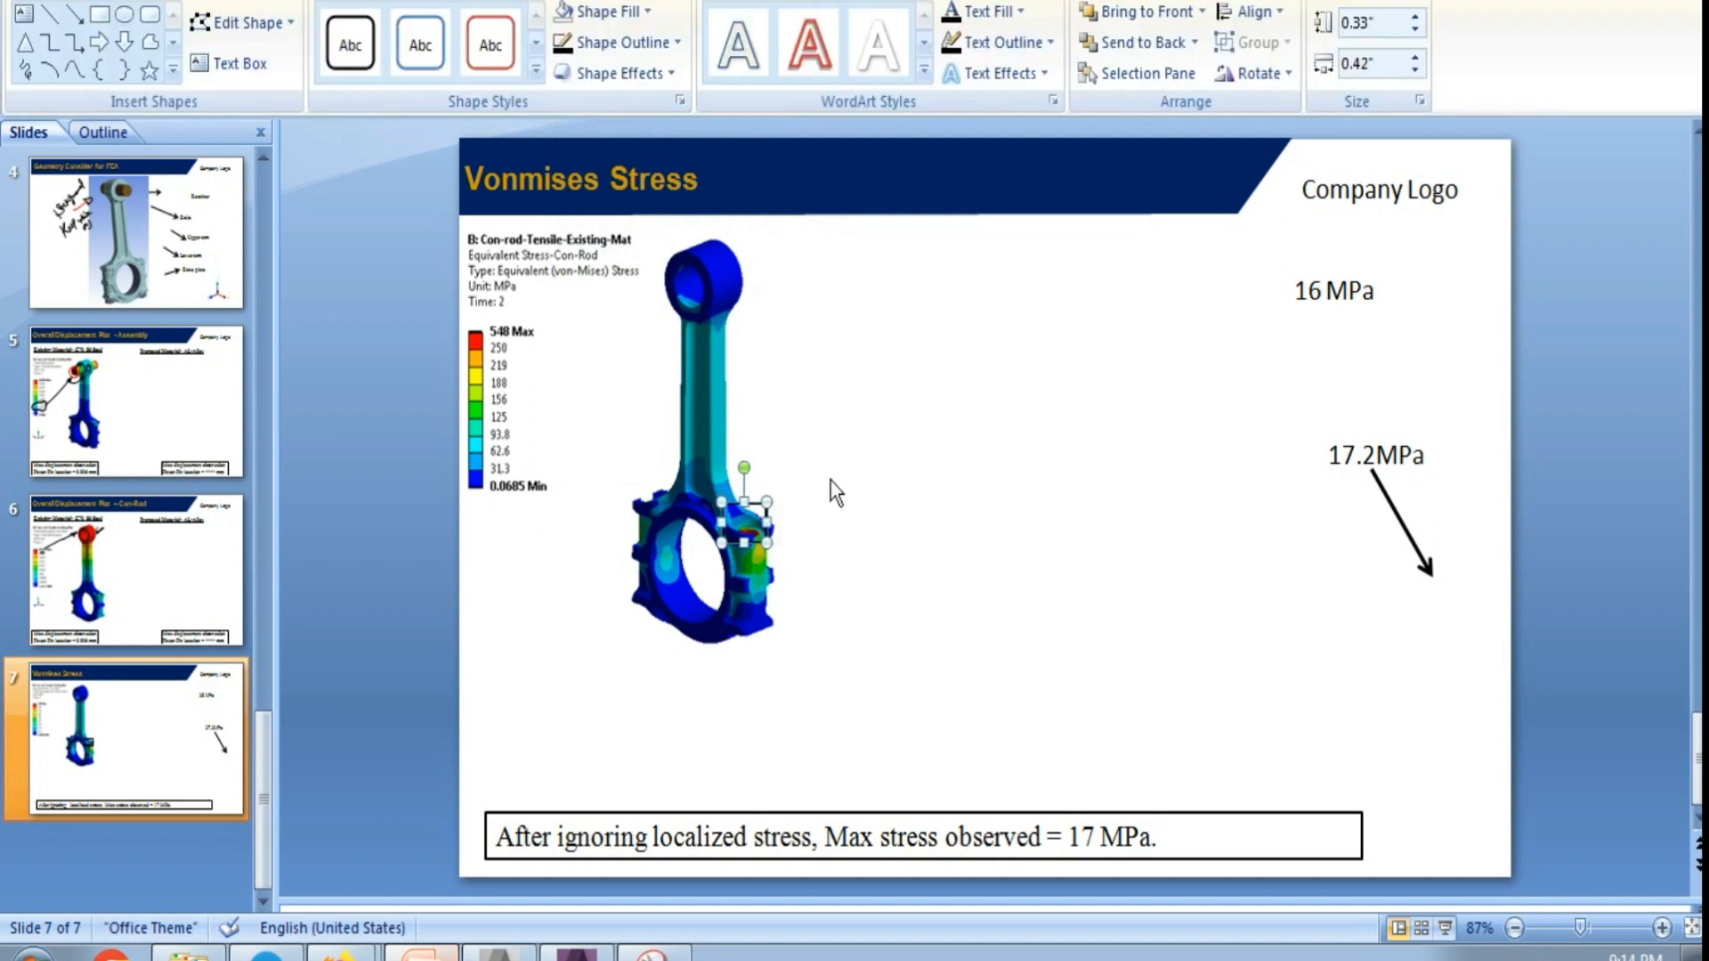
{"action": "key", "text": "Right"}
{"action": "key", "text": "Right"}
{"action": "key", "text": "Right"}
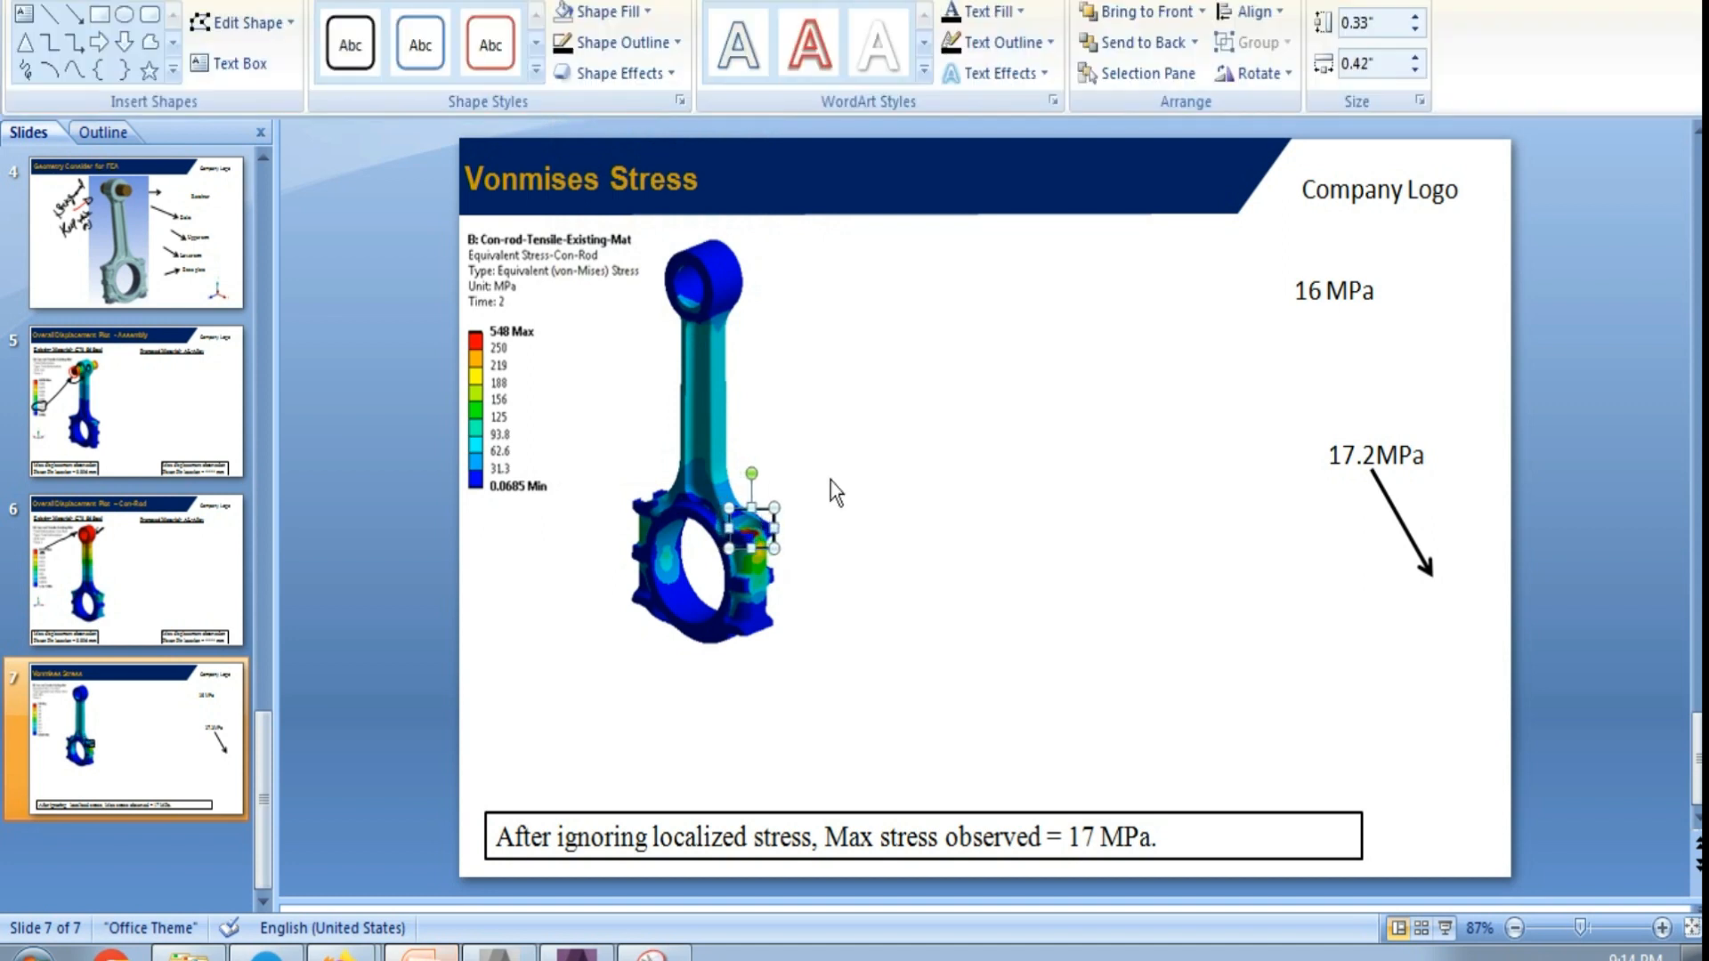
Scale the stress plot down a little and reposition the rectangle around the bolt seat's red stress area.
{"action": "left_click", "coordinate": [711, 472]}
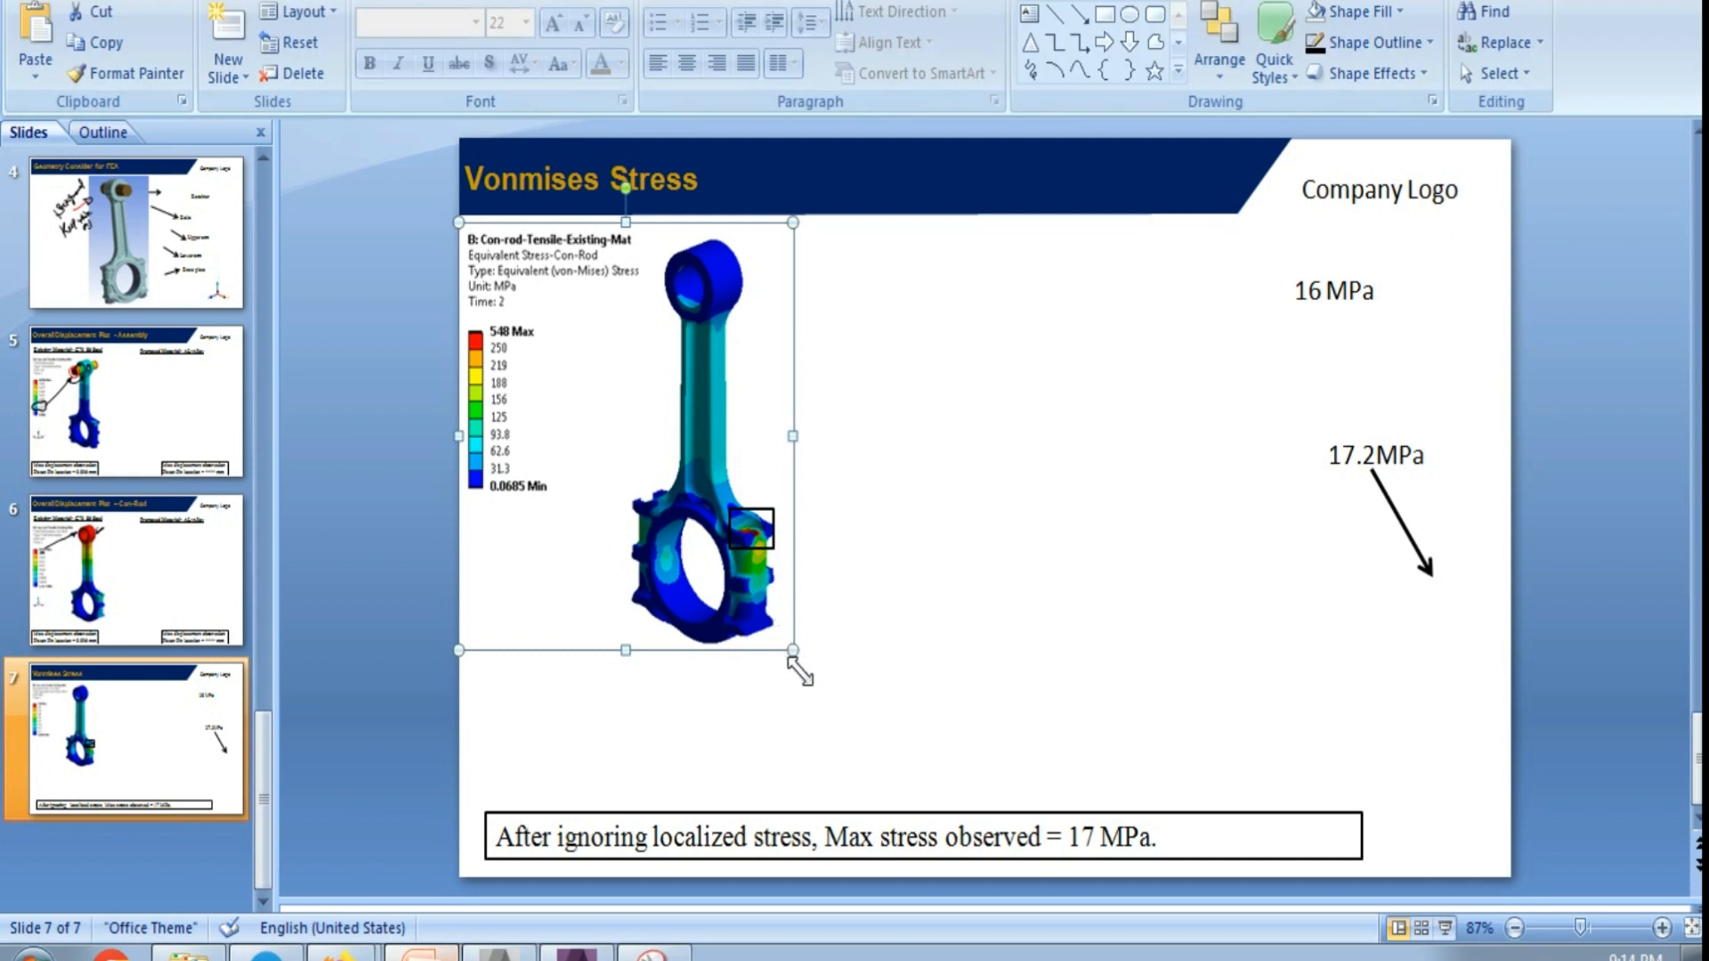
{"action": "left_click_drag", "start_coordinate": [791, 641], "coordinate": [802, 591]}
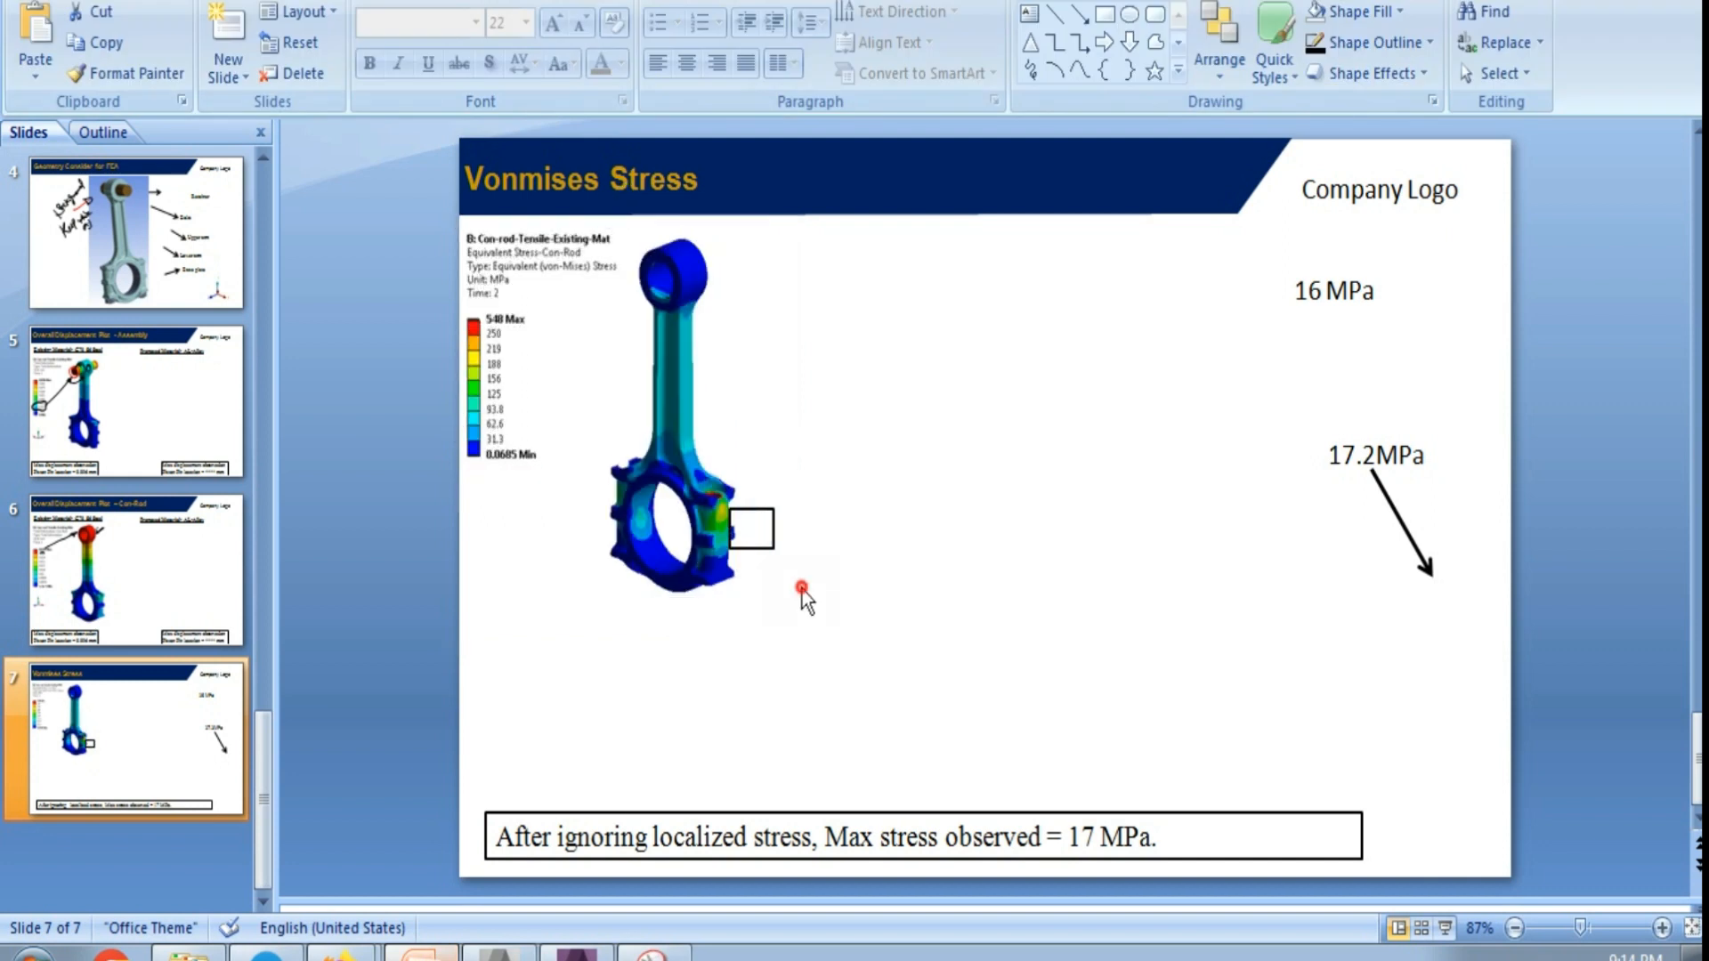
{"action": "left_click", "coordinate": [759, 545]}
{"action": "left_click_drag", "start_coordinate": [688, 496], "coordinate": [724, 505]}
{"action": "key", "text": "Down"}
{"action": "key", "text": "Down"}
Move the black arrow from beneath the 17.2MPa label to beside the boxed bolt seat.
{"action": "left_click_drag", "start_coordinate": [1414, 551], "coordinate": [759, 558]}
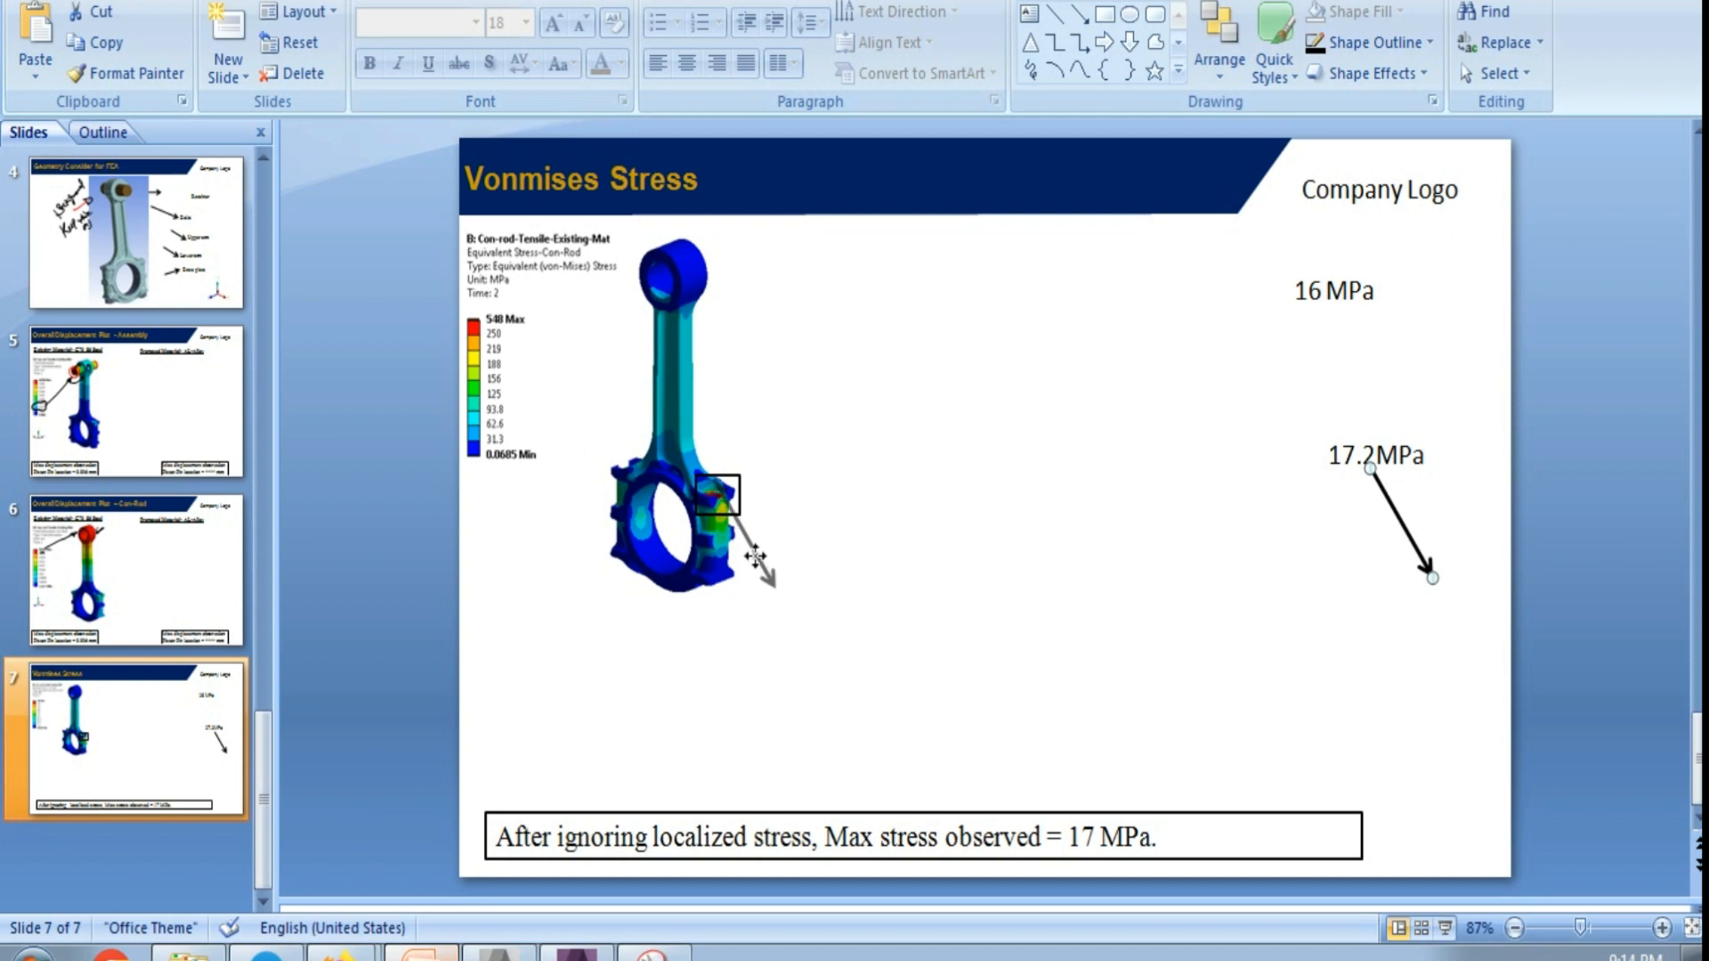
{"action": "left_click_drag", "start_coordinate": [755, 557], "coordinate": [806, 519]}
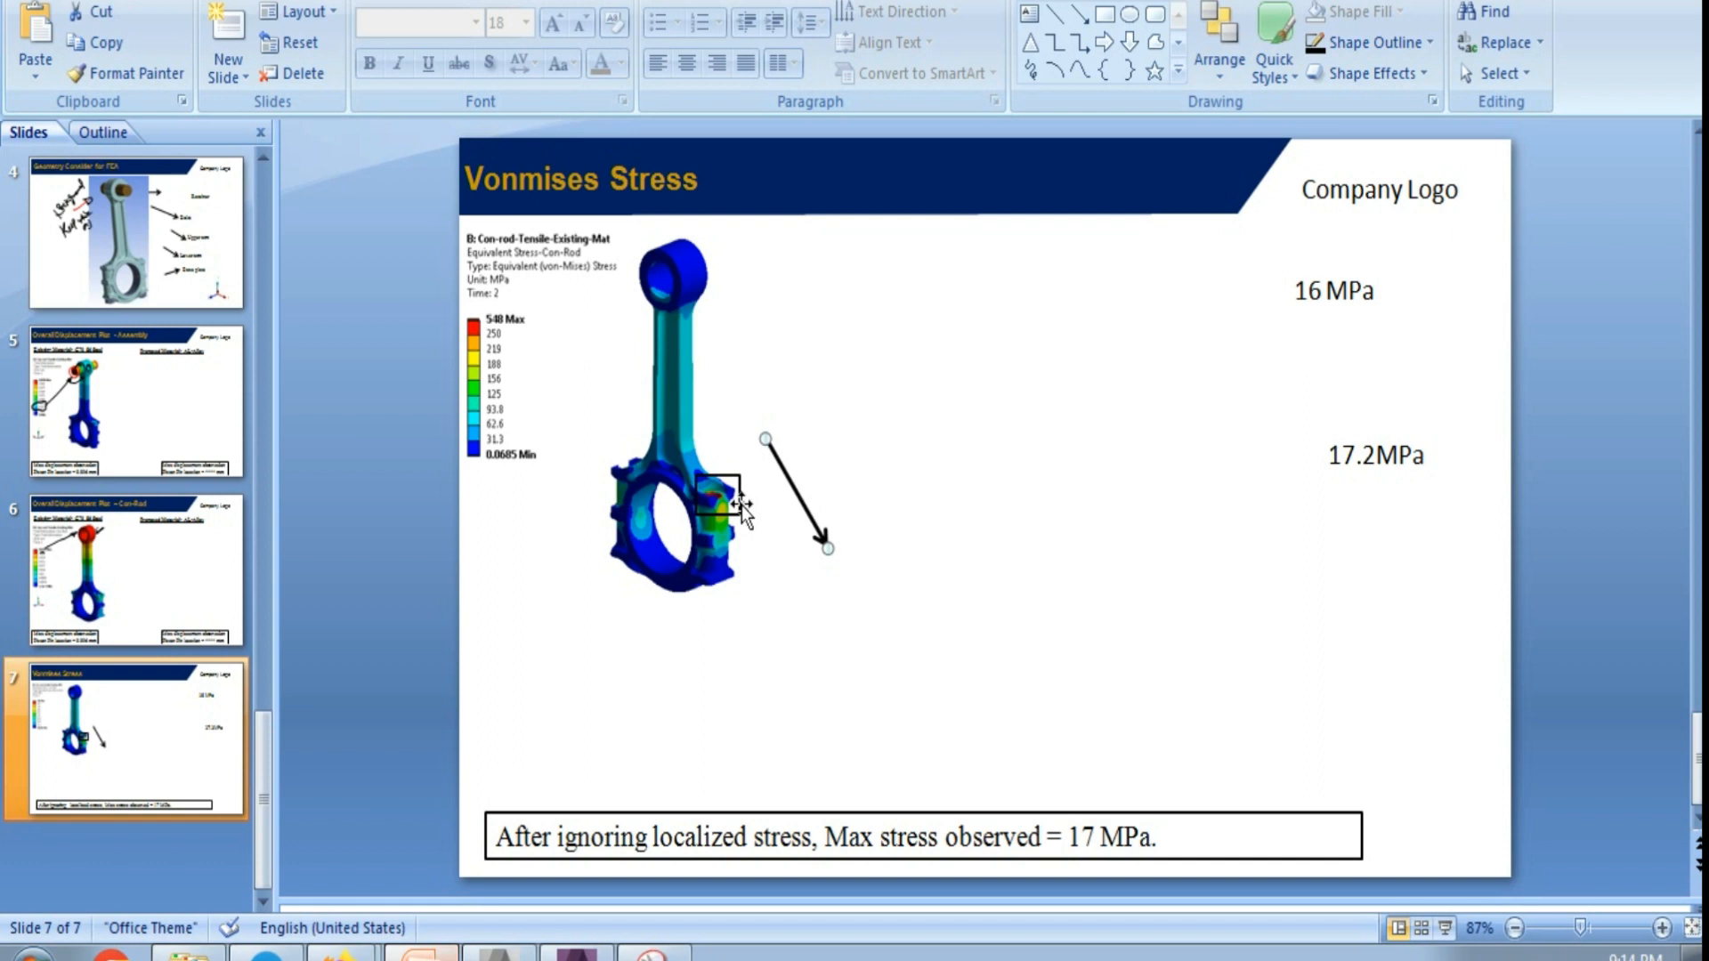
Switch to ANSYS Mechanical, examine the stress at both bolt seats from above, and return to the PowerPoint slide.
{"action": "left_click", "coordinate": [579, 956]}
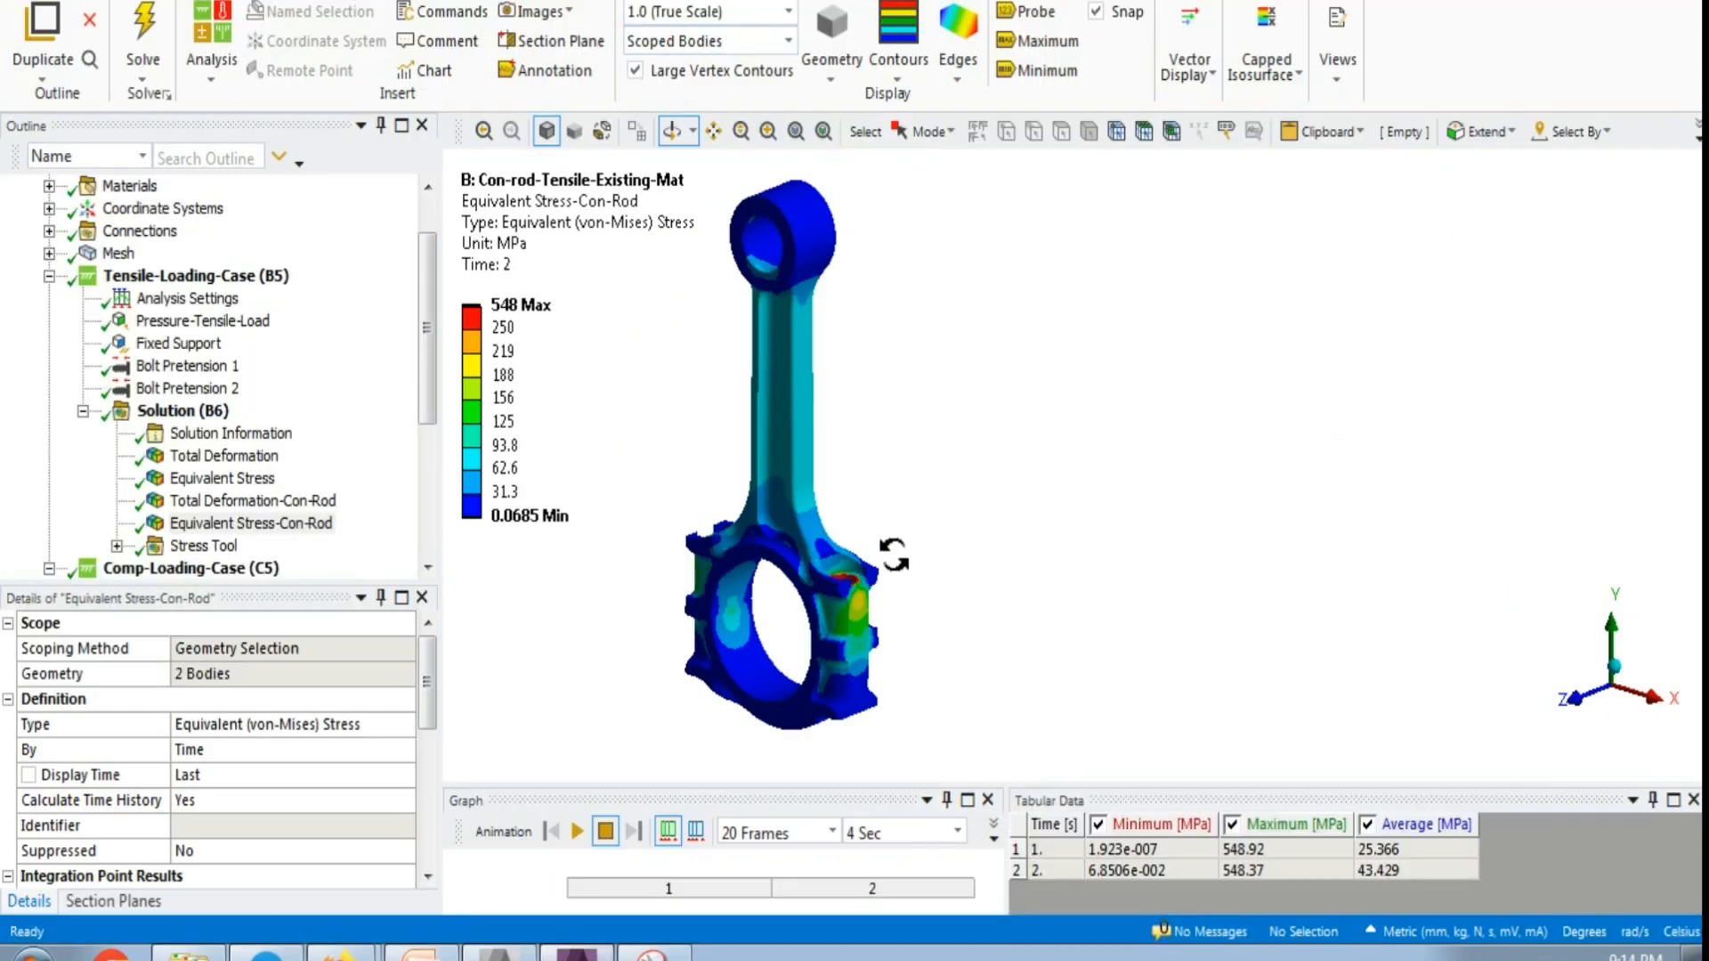
{"action": "mouse_move", "coordinate": [889, 557]}
{"action": "left_mouse_down"}
{"action": "mouse_move", "coordinate": [894, 578]}
{"action": "mouse_move", "coordinate": [832, 579]}
{"action": "mouse_move", "coordinate": [869, 572]}
{"action": "mouse_move", "coordinate": [843, 576]}
{"action": "mouse_move", "coordinate": [831, 687]}
{"action": "mouse_move", "coordinate": [846, 657]}
{"action": "left_mouse_up"}
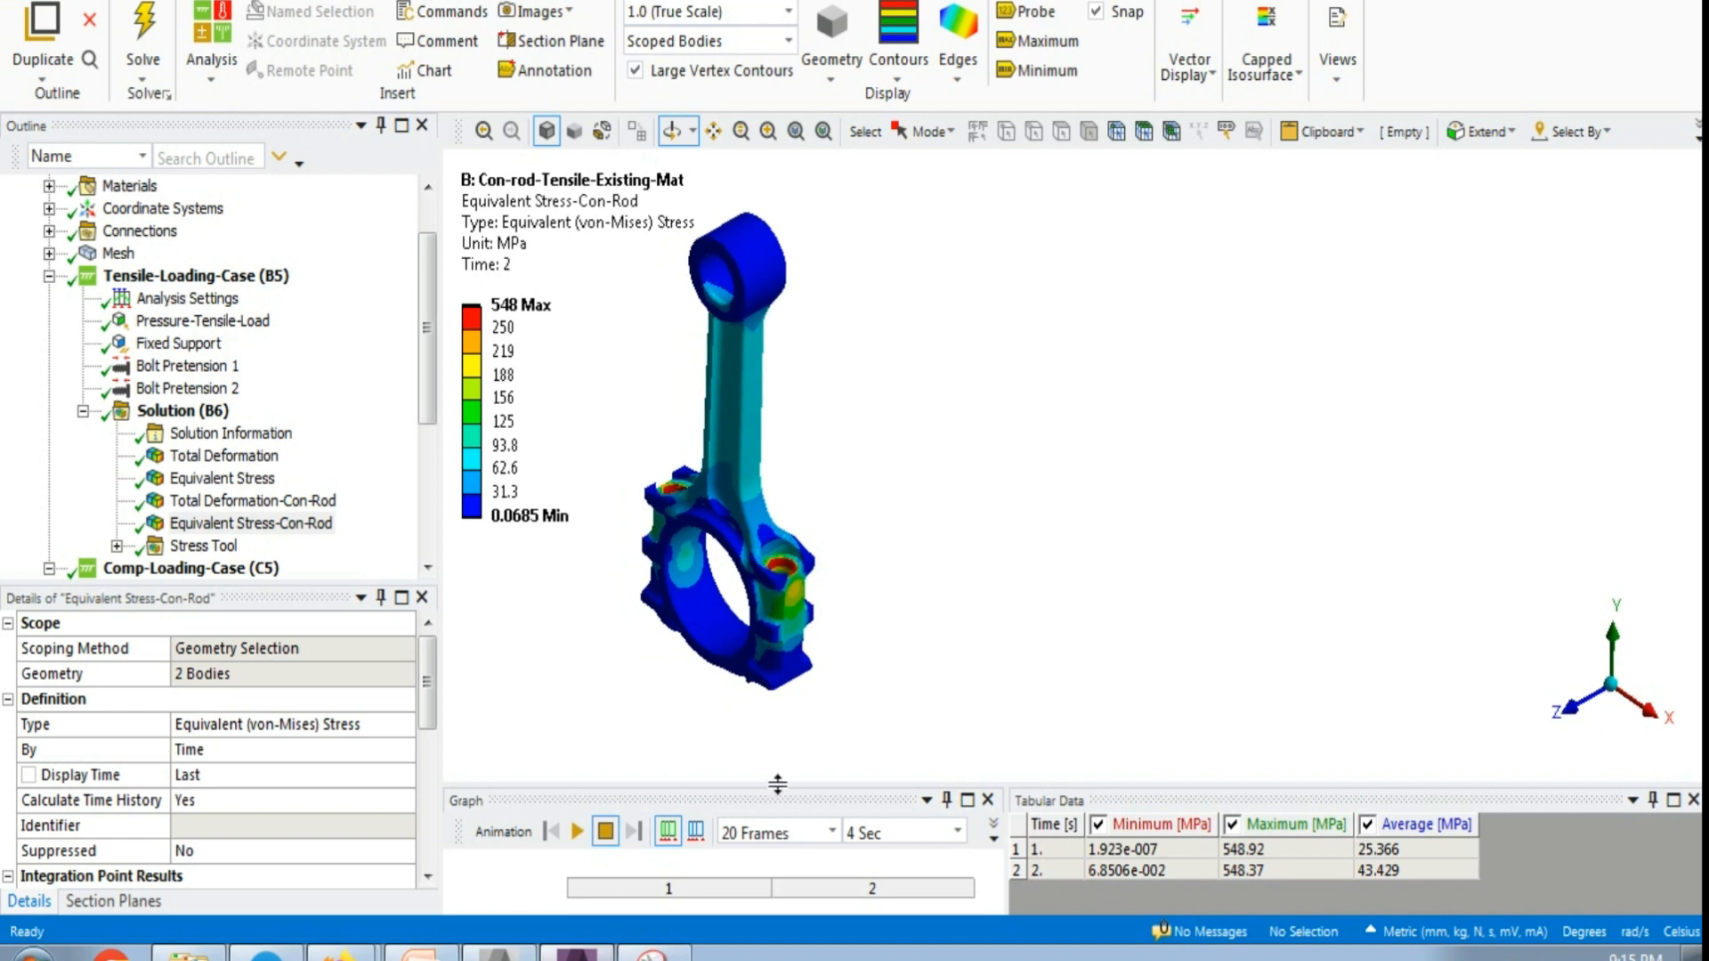
{"action": "left_click", "coordinate": [677, 953]}
{"action": "key", "text": "alt+Tab"}
{"action": "key", "text": "alt+Tab"}
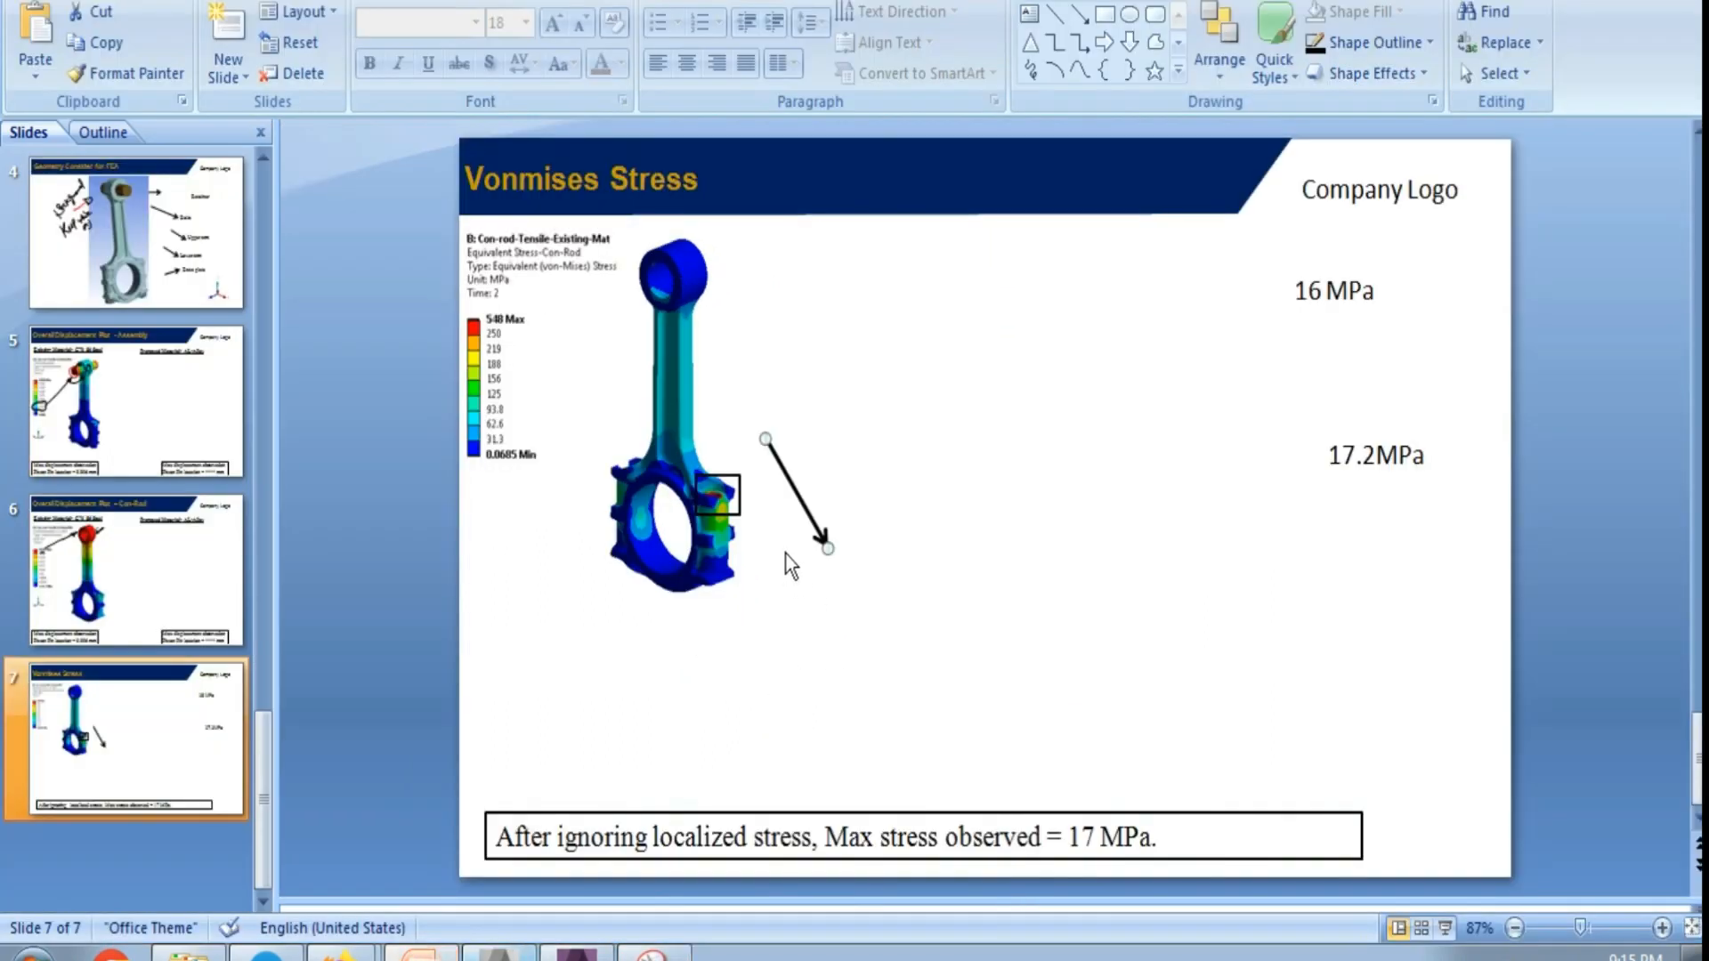
Redirect the black arrow so it starts at the boxed bolt seat and points diagonally up beside the rod, then shorten it.
{"action": "left_click_drag", "start_coordinate": [810, 516], "coordinate": [792, 312]}
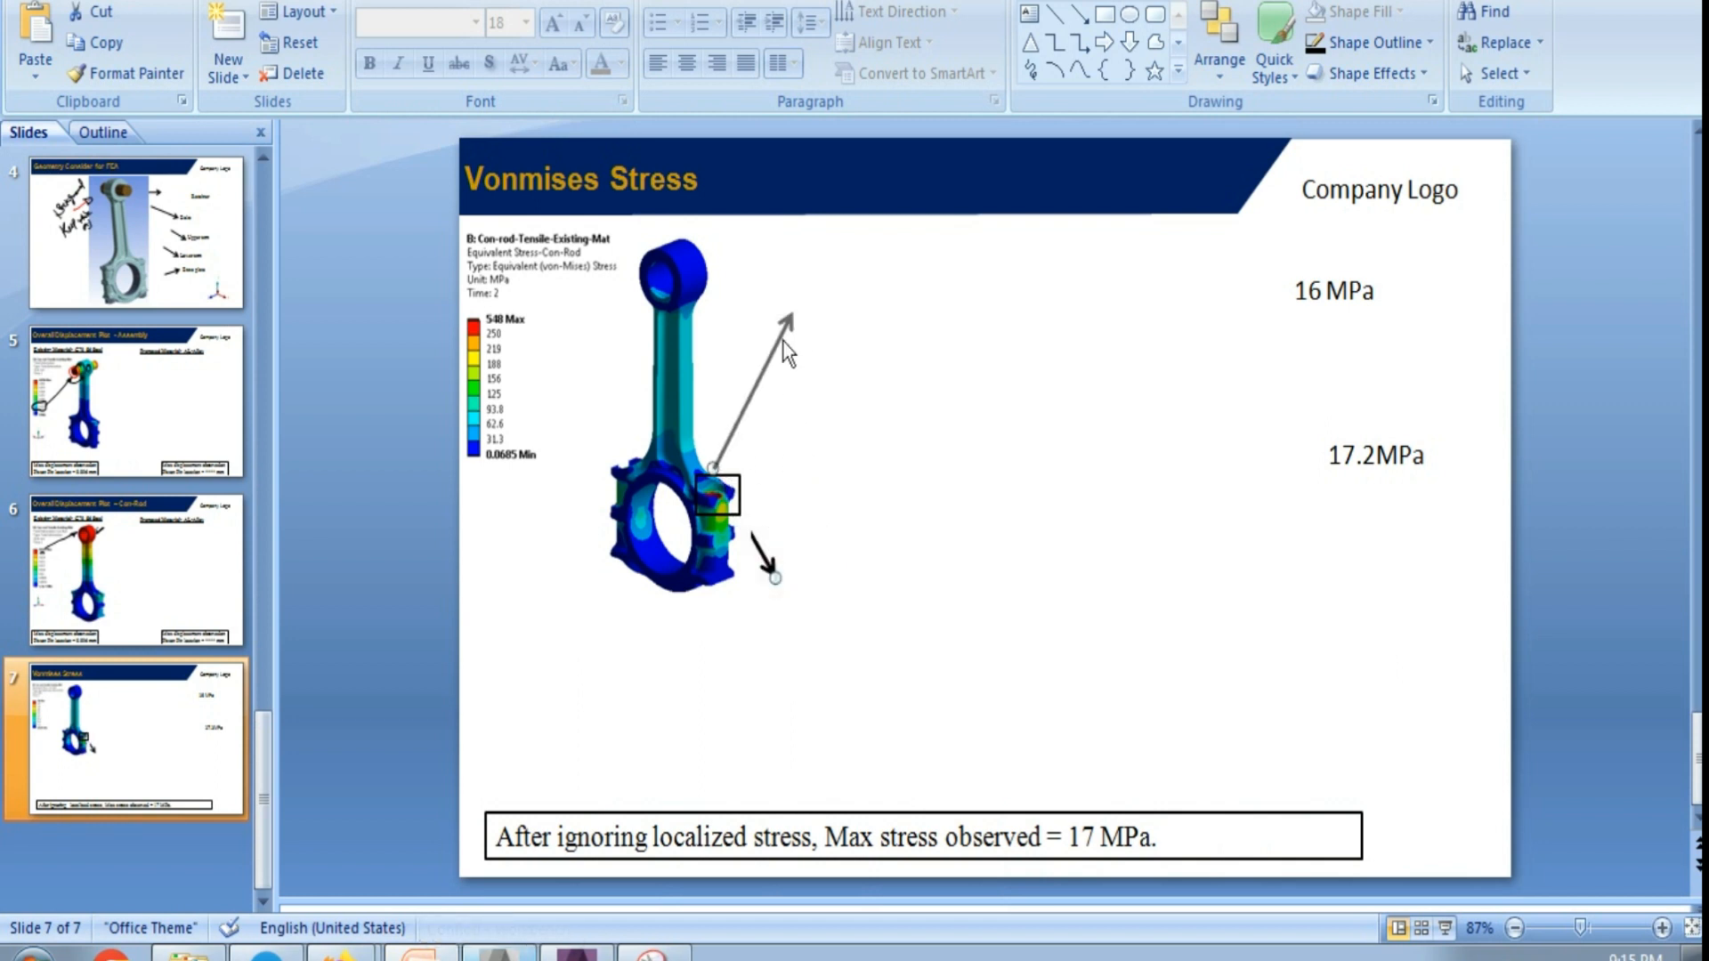
{"action": "right_click", "coordinate": [695, 375]}
{"action": "mouse_move", "coordinate": [776, 581]}
{"action": "left_click", "coordinate": [890, 639]}
{"action": "left_click", "coordinate": [744, 412]}
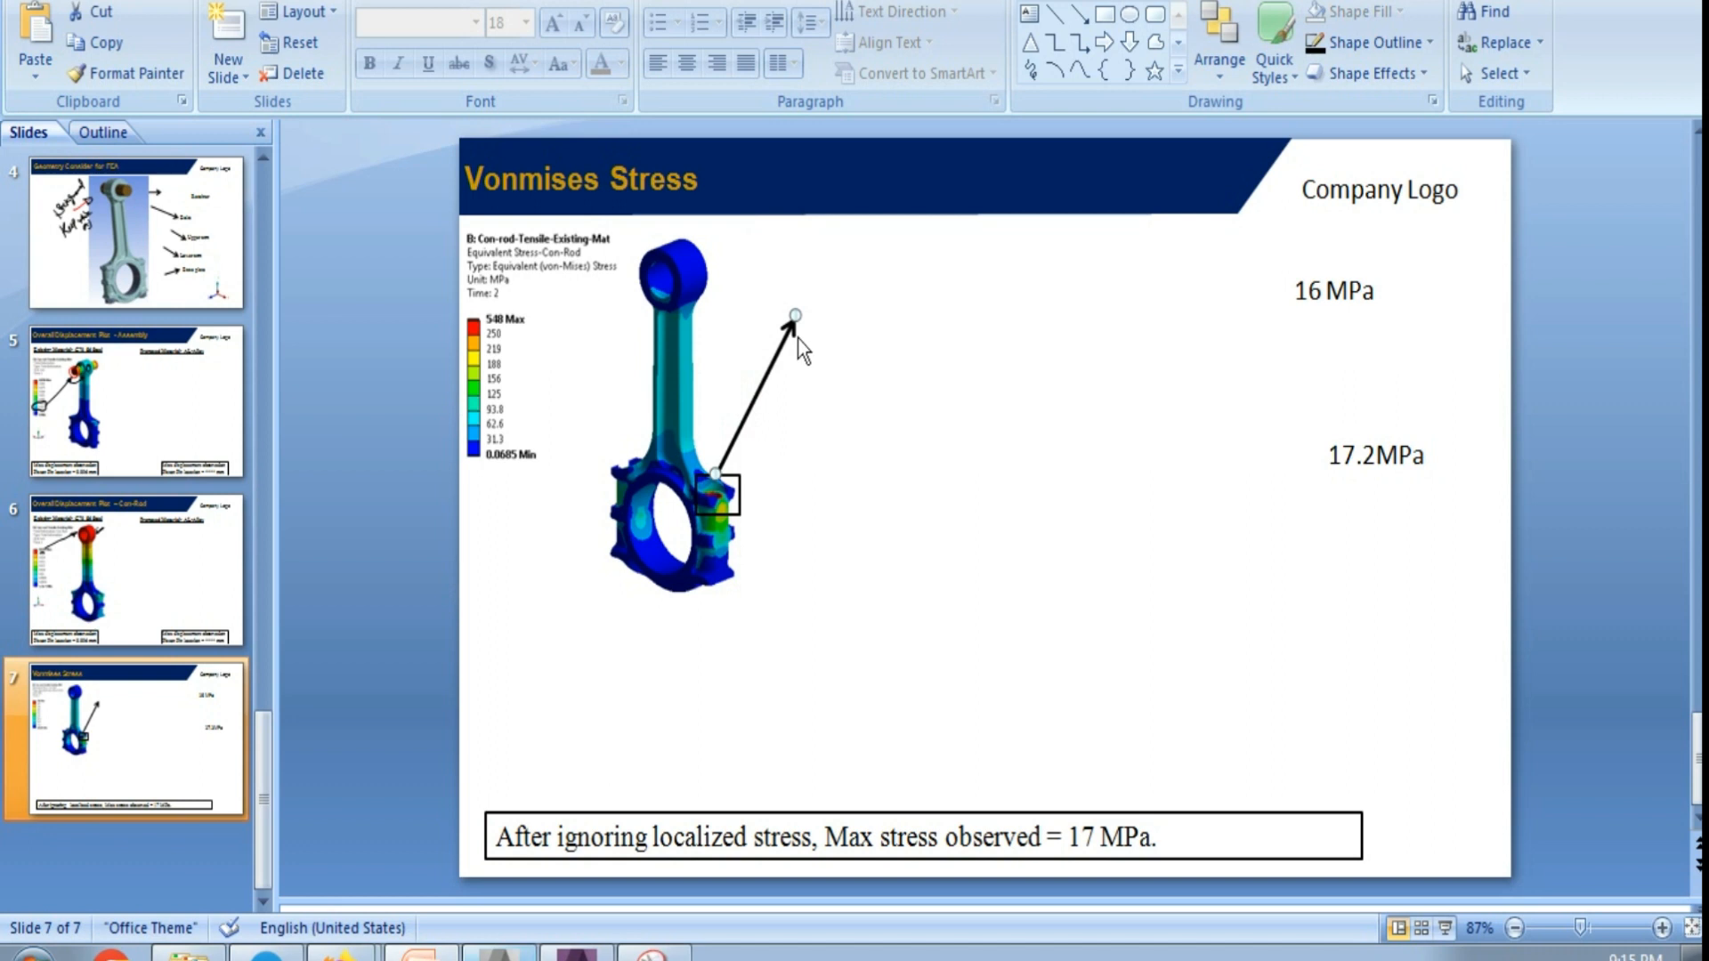
{"action": "left_click_drag", "start_coordinate": [795, 315], "coordinate": [751, 414]}
{"action": "left_click", "coordinate": [863, 554]}
Switch to ANSYS Mechanical and locate the connecting rod's maximum stress with the Maximum tag.
{"action": "left_click", "coordinate": [577, 958]}
{"action": "right_click_drag", "start_coordinate": [852, 517], "coordinate": [759, 627]}
{"action": "left_click", "coordinate": [1001, 500]}
{"action": "left_click_drag", "start_coordinate": [1001, 501], "coordinate": [1028, 523]}
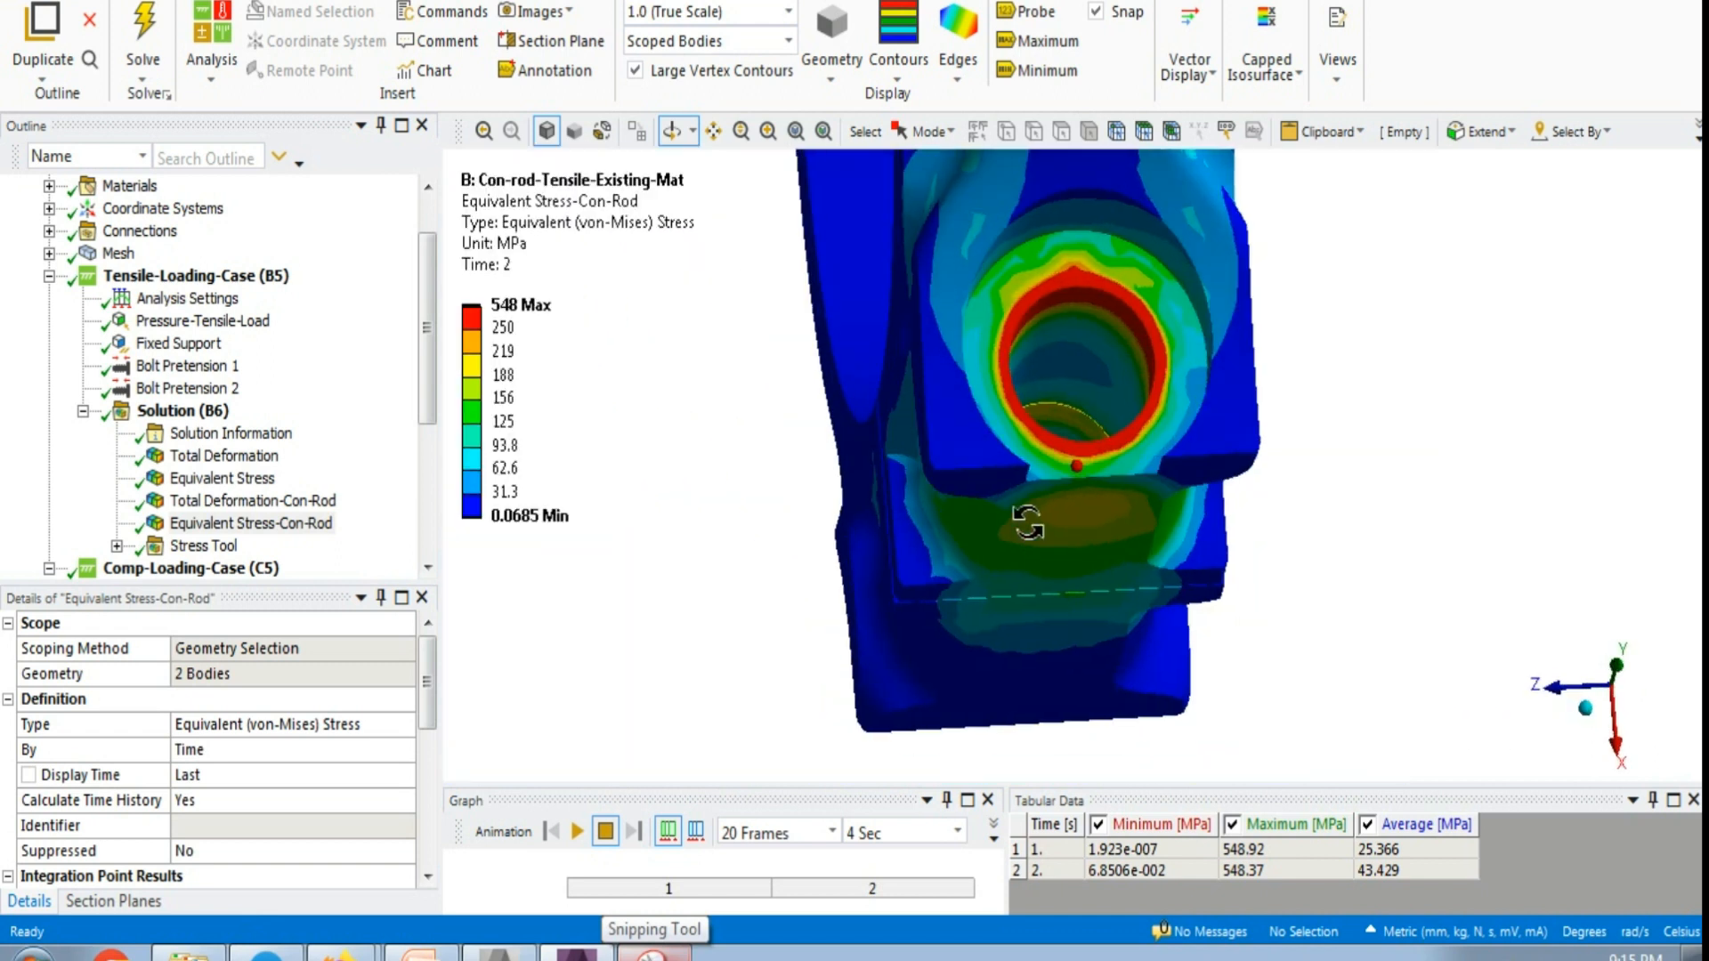
{"action": "left_click", "coordinate": [1038, 41]}
{"action": "scroll", "coordinate": [1106, 656], "scroll_direction": "down", "scroll_amount": 5}
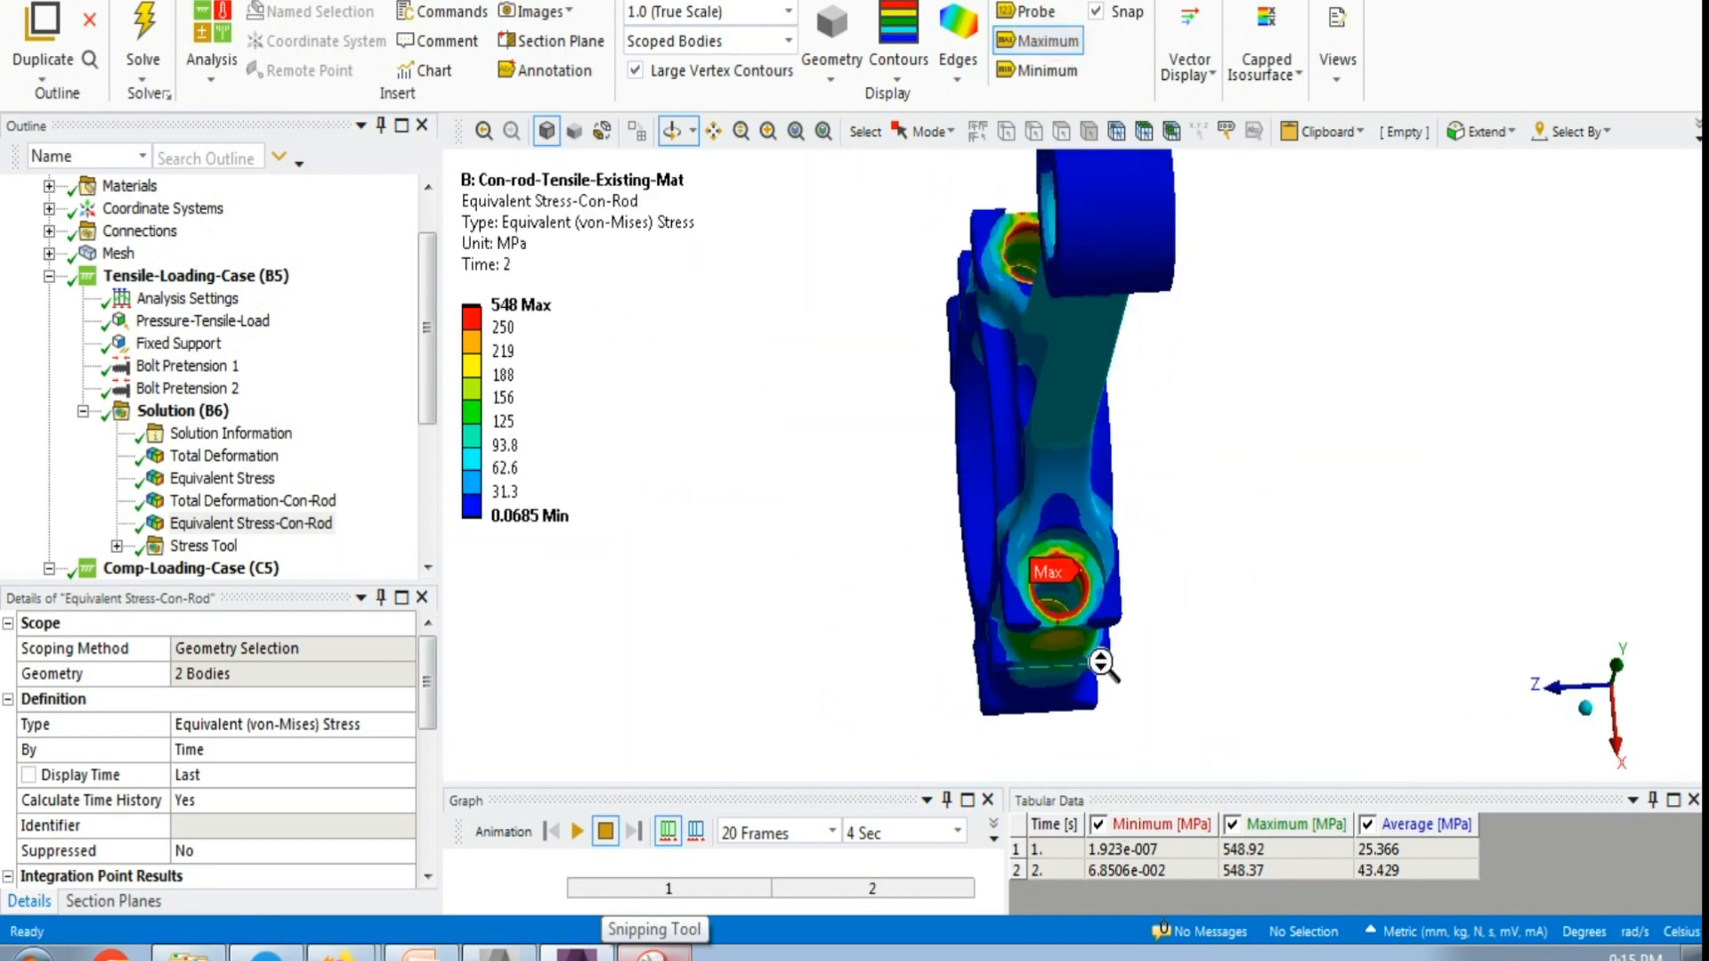
Frame a straight-on close-up of the bolt hole without the Maximum tag, and show the elements on the stress plot.
{"action": "left_click_drag", "start_coordinate": [1013, 418], "coordinate": [1023, 356]}
{"action": "right_click_drag", "start_coordinate": [1089, 449], "coordinate": [992, 613]}
{"action": "left_click", "coordinate": [1099, 500]}
{"action": "scroll", "coordinate": [1133, 409], "scroll_direction": "up", "scroll_amount": 3}
{"action": "left_click_drag", "start_coordinate": [1198, 292], "coordinate": [1171, 381]}
{"action": "middle_click_drag", "start_coordinate": [1240, 331], "coordinate": [1024, 650], "text": "ctrl"}
{"action": "left_click_drag", "start_coordinate": [1054, 436], "coordinate": [1061, 525]}
{"action": "middle_click_drag", "start_coordinate": [1075, 512], "coordinate": [1043, 454], "text": "ctrl"}
{"action": "left_click", "coordinate": [1038, 41]}
{"action": "left_click_drag", "start_coordinate": [1044, 454], "coordinate": [1166, 431]}
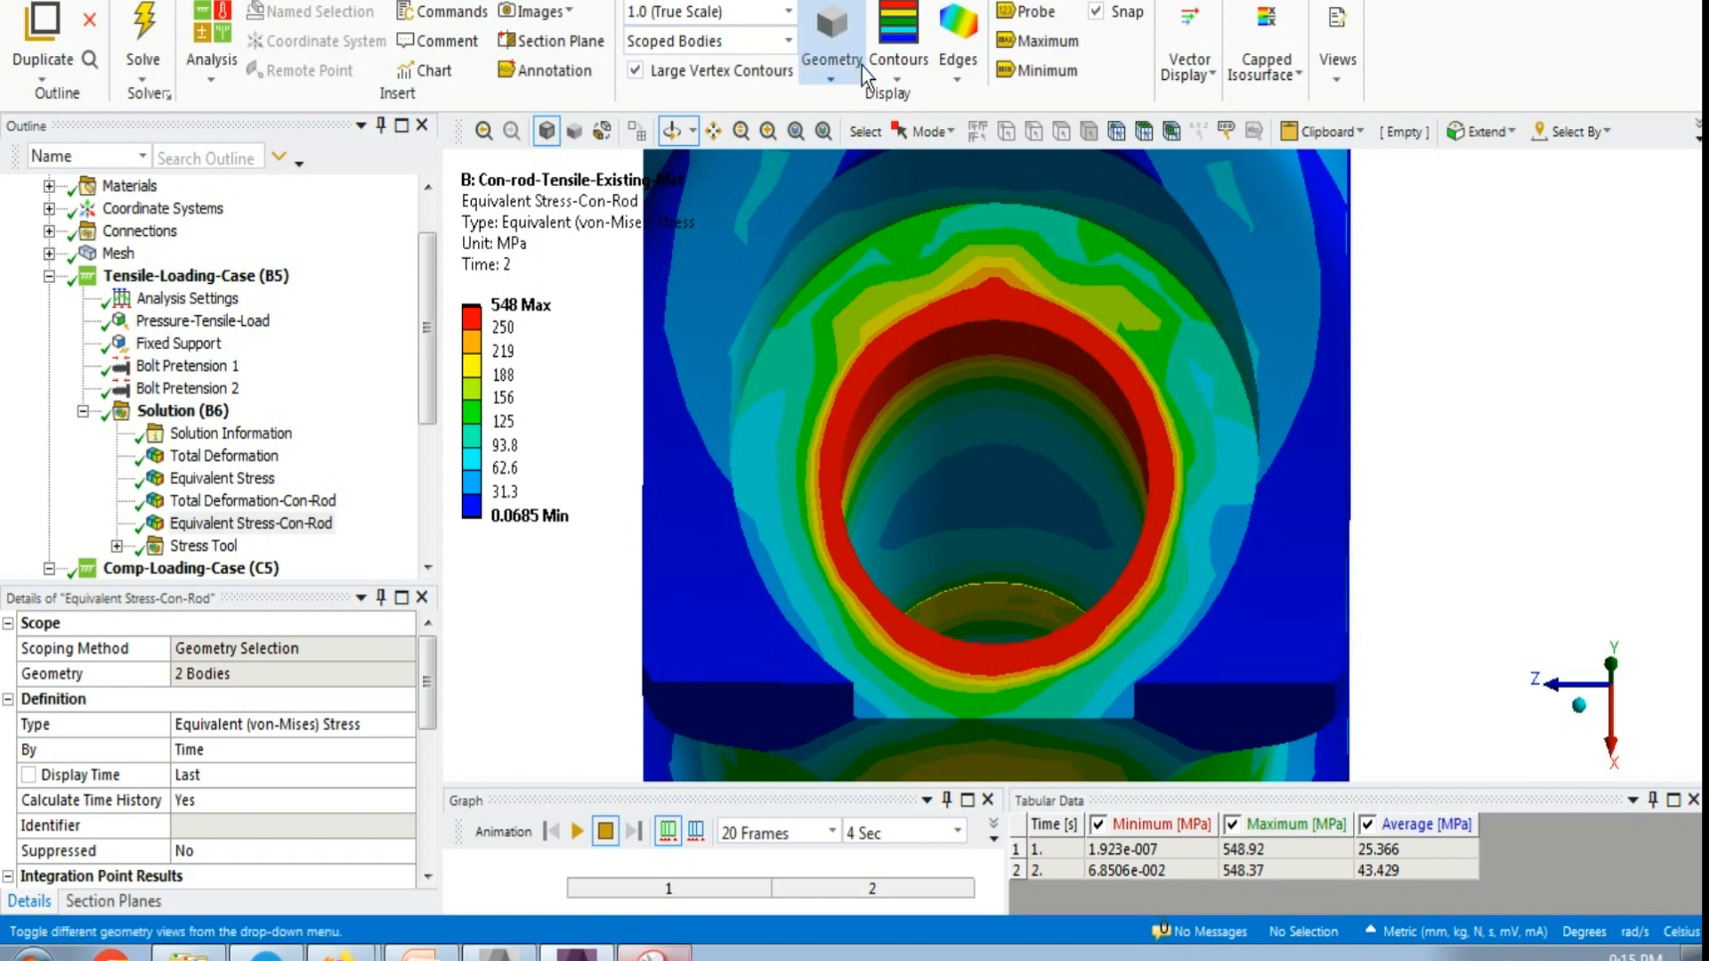
{"action": "left_click", "coordinate": [958, 49]}
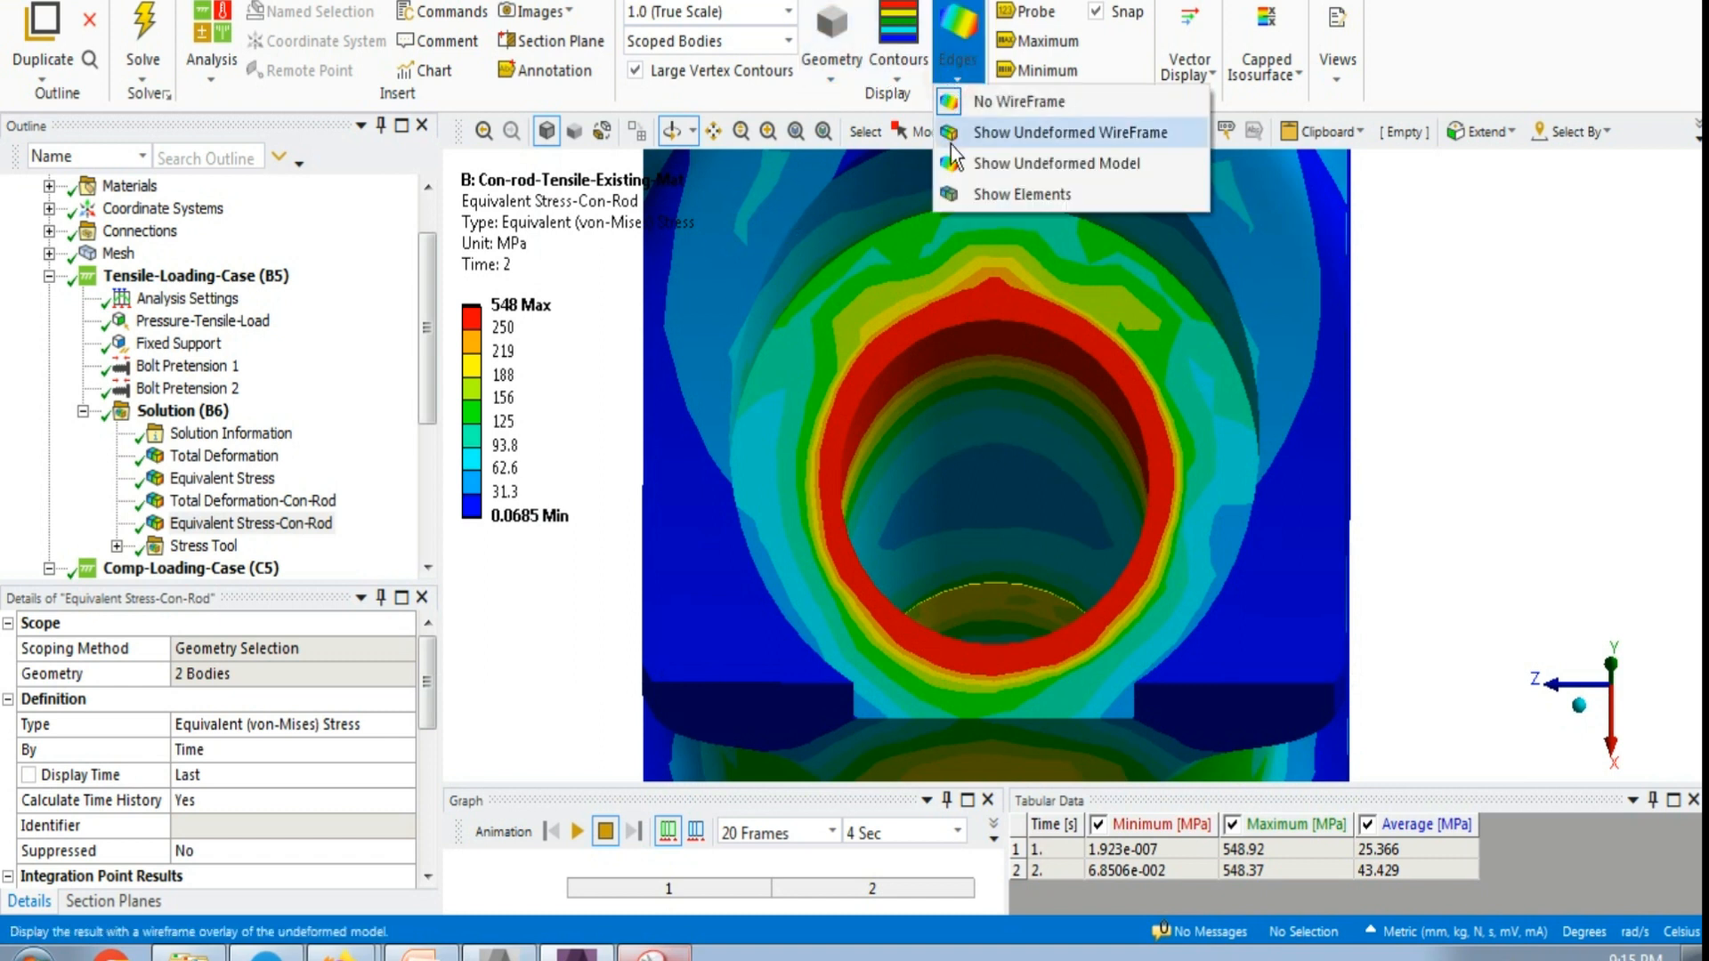
{"action": "left_click", "coordinate": [979, 195]}
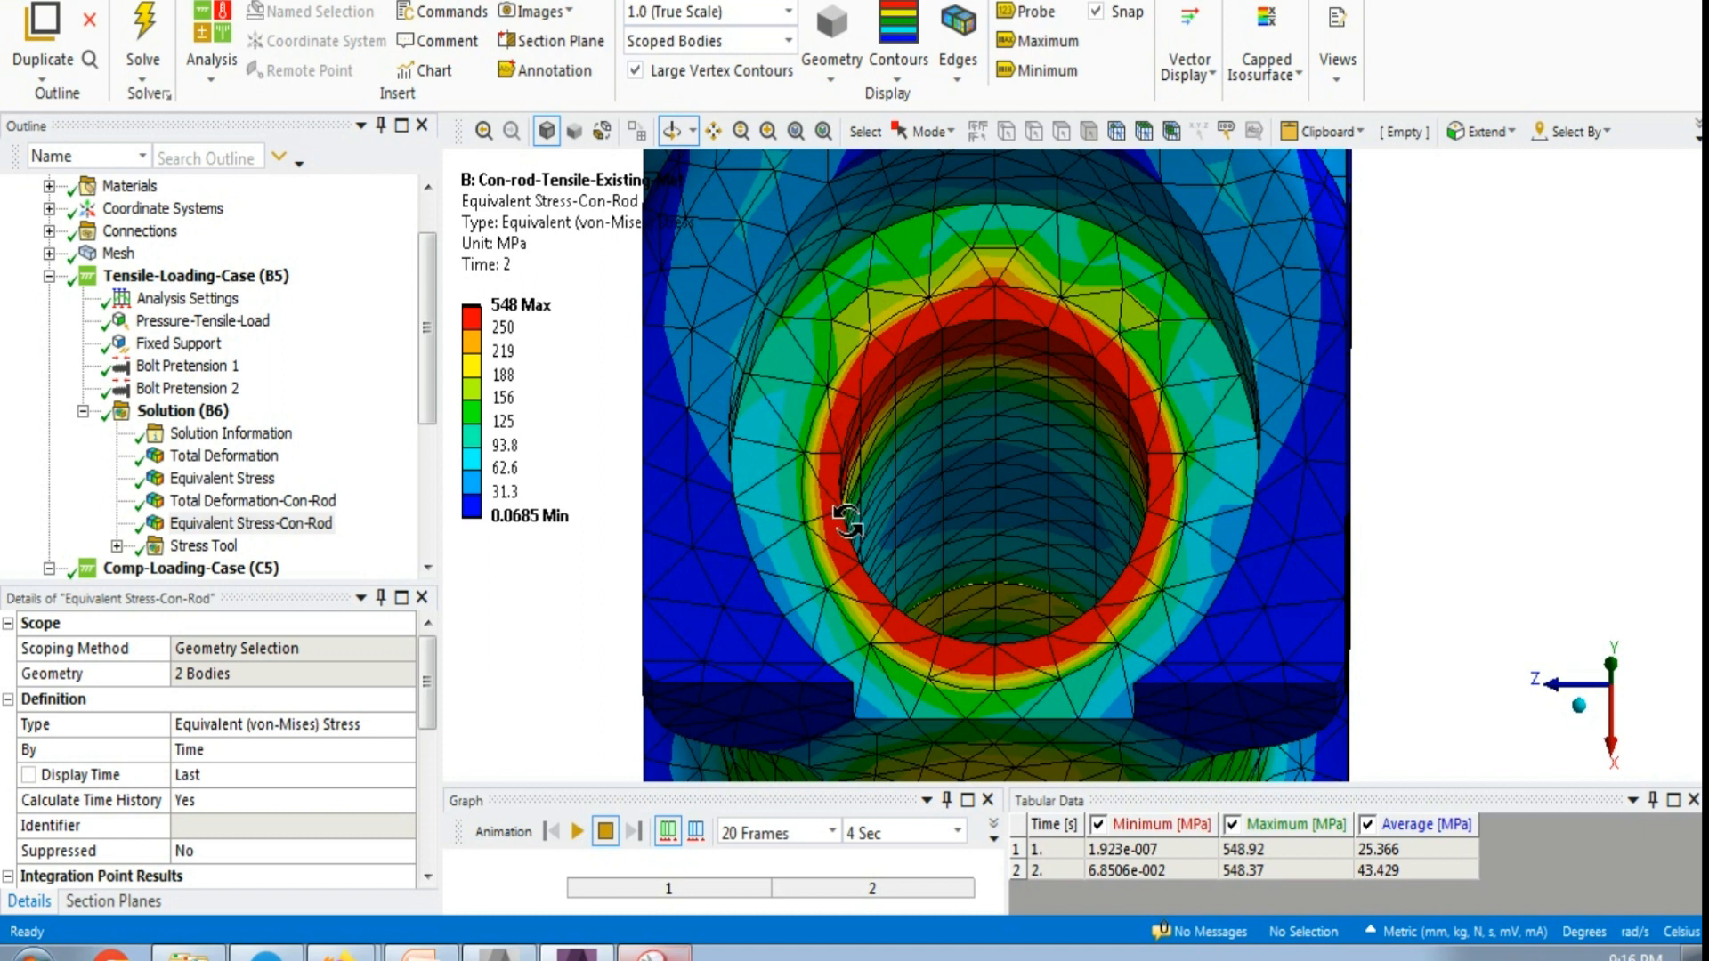
Capture the meshed bolt hole stress close-up with a new Snipping Tool snip.
{"action": "left_click", "coordinate": [654, 955]}
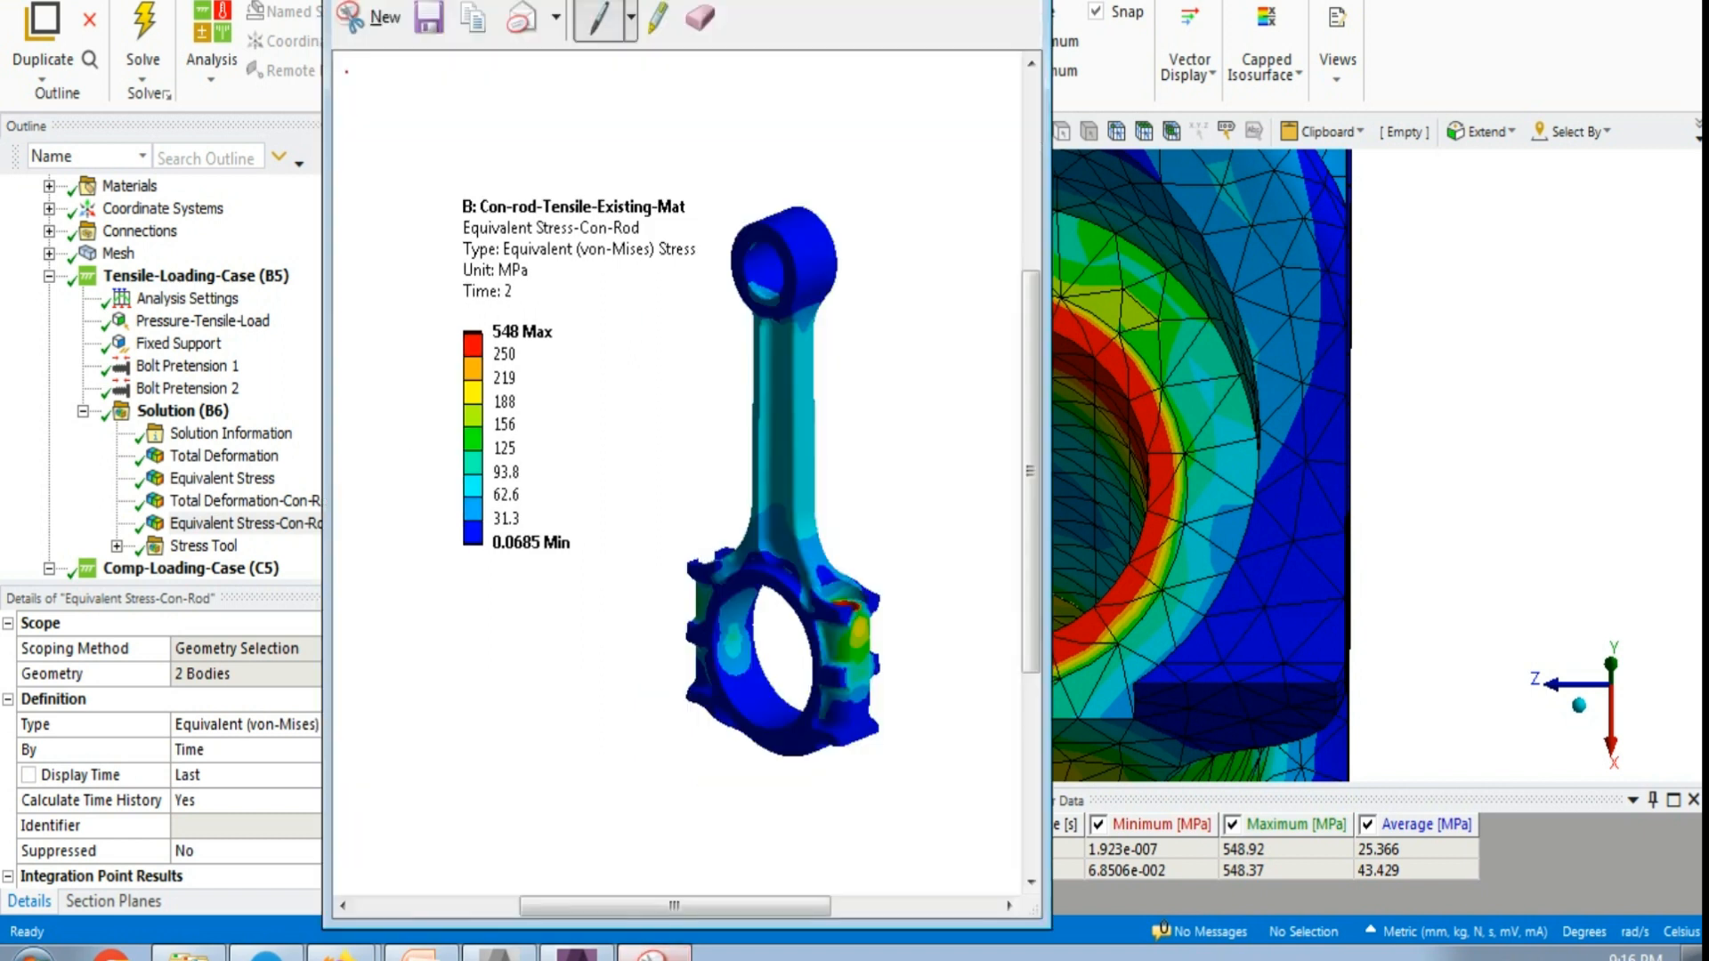
{"action": "left_click", "coordinate": [353, 20]}
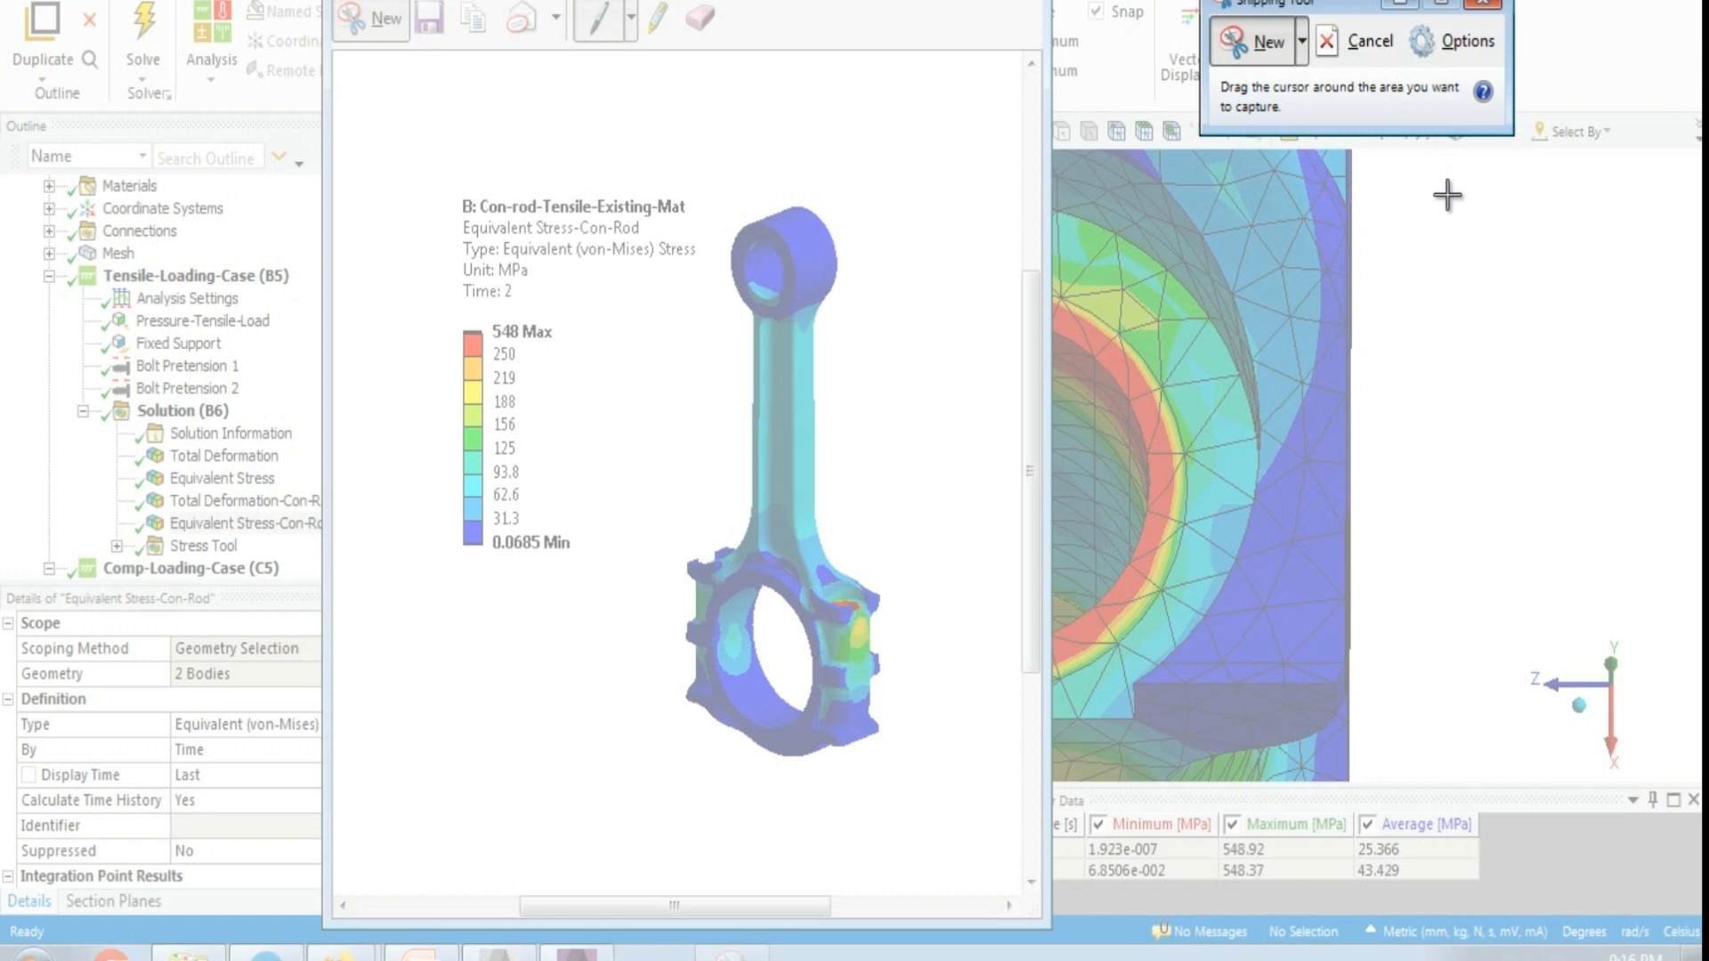
{"action": "left_click_drag", "start_coordinate": [1447, 194], "coordinate": [1515, 259]}
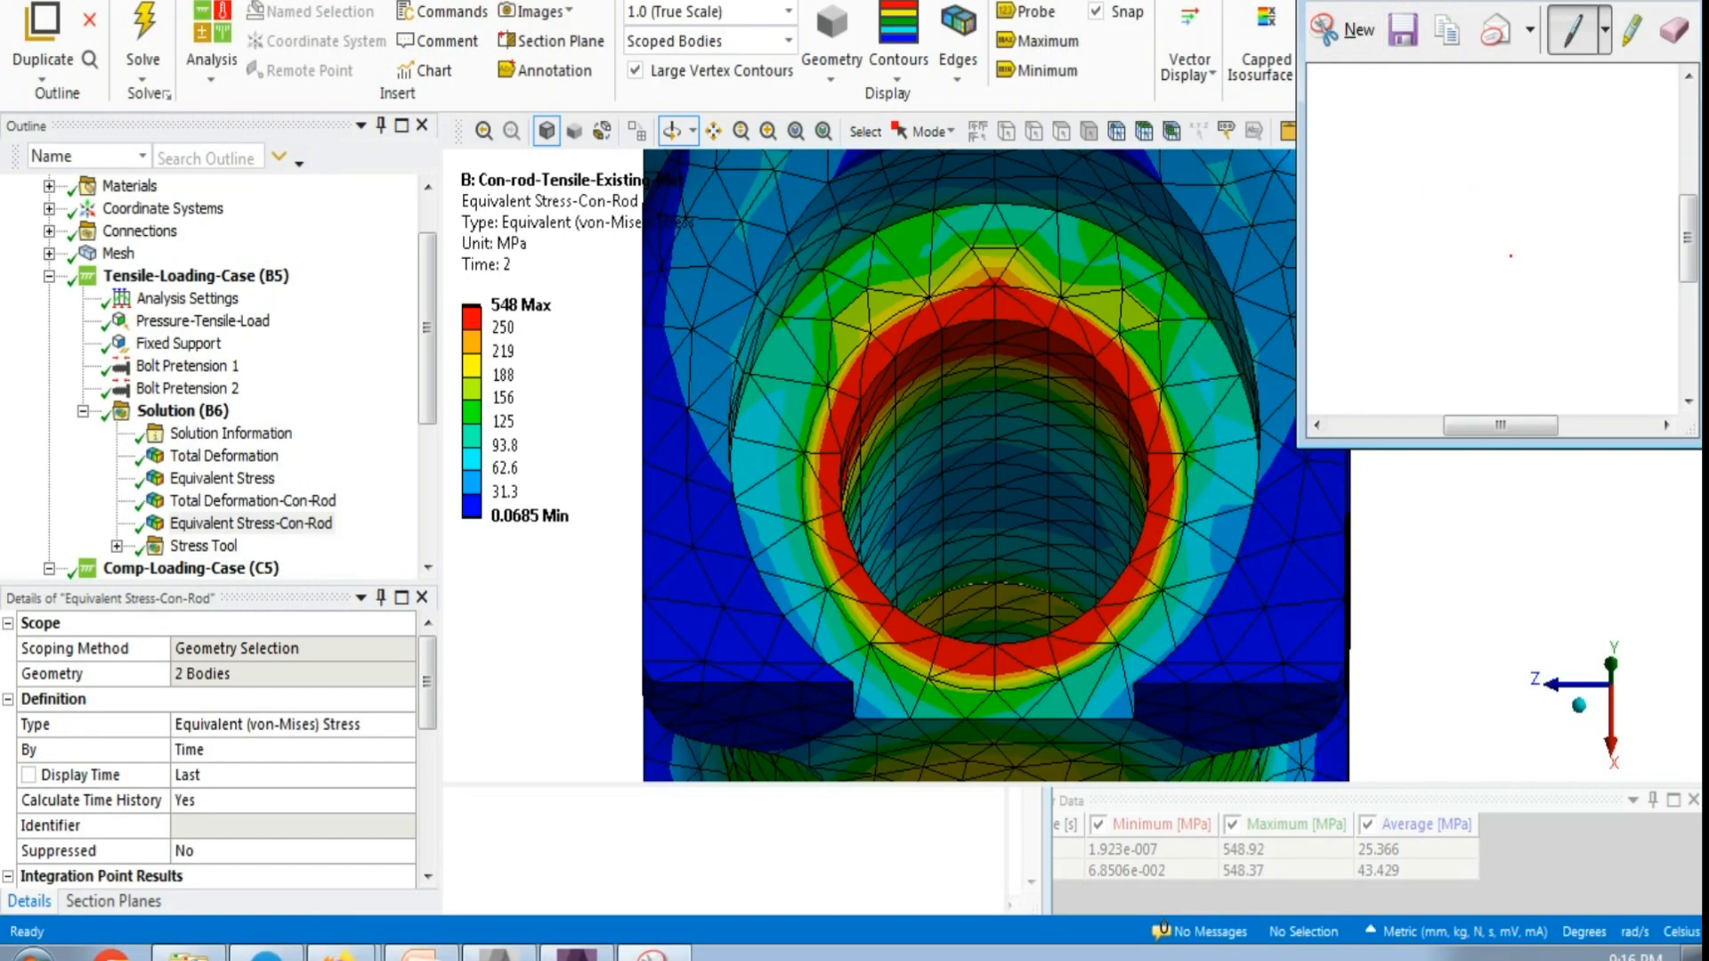
{"action": "left_click", "coordinate": [1362, 40]}
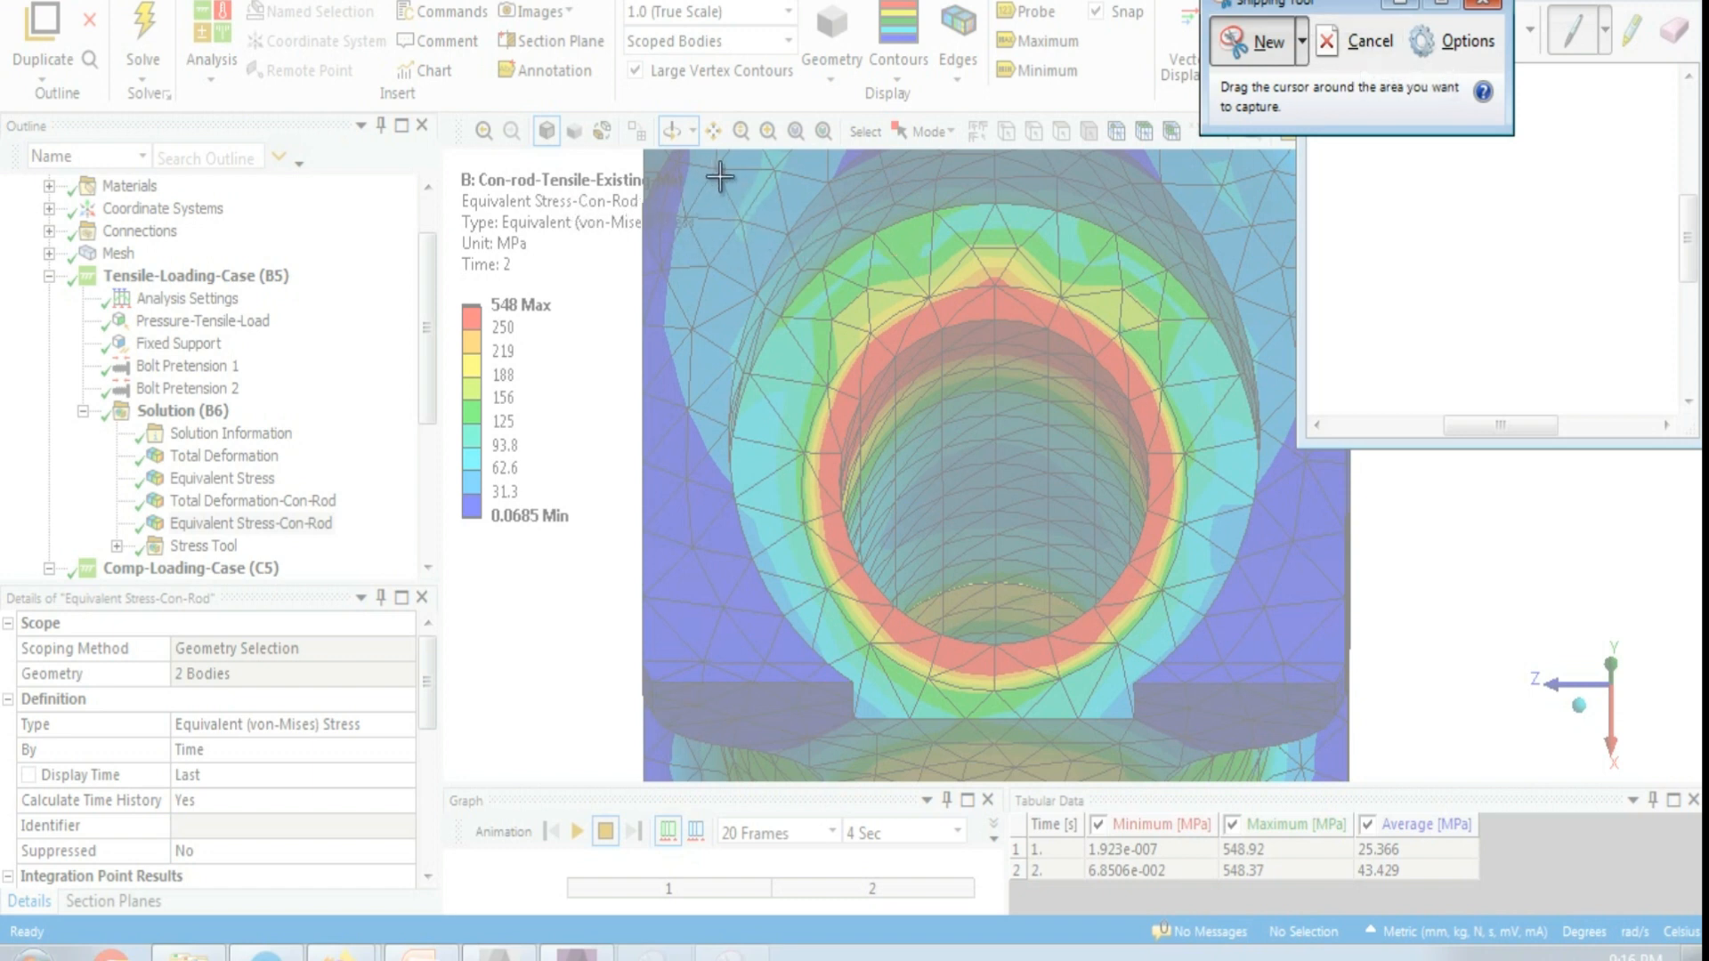
{"action": "left_click_drag", "start_coordinate": [726, 181], "coordinate": [1264, 726]}
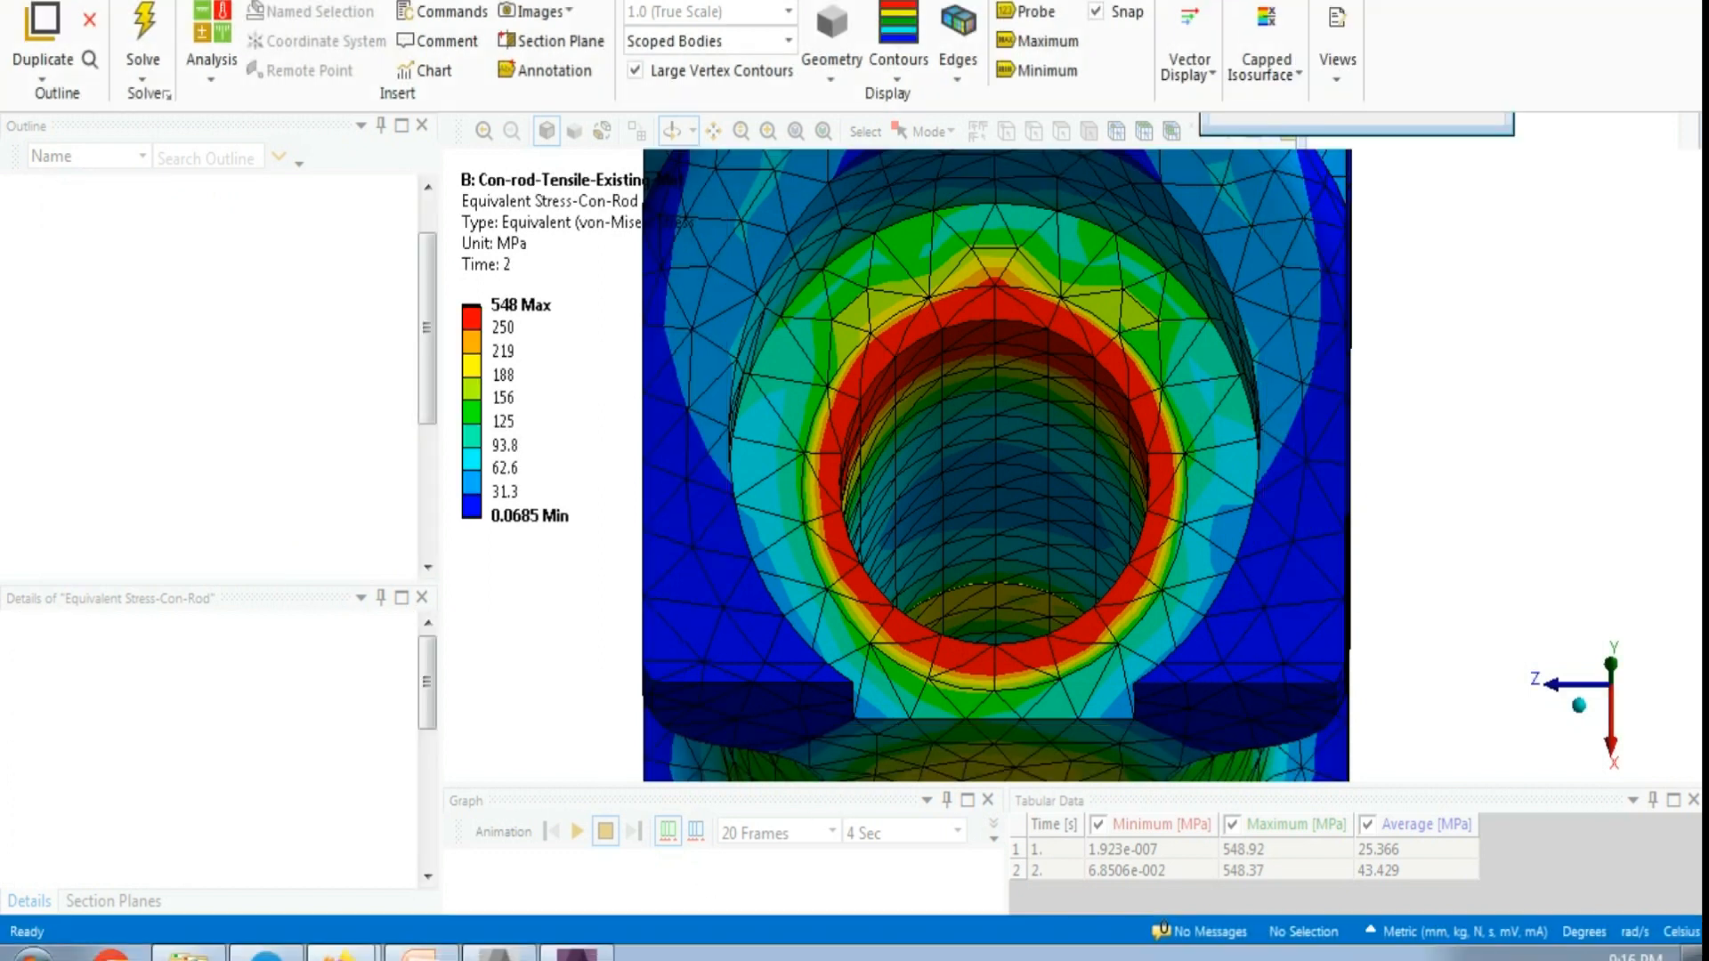
Switch to PowerPoint, paste the bolt hole close-up on the Vonmises Stress slide, and scale it down beside the connecting rod.
{"action": "left_click", "coordinate": [420, 955]}
{"action": "right_click", "coordinate": [908, 485]}
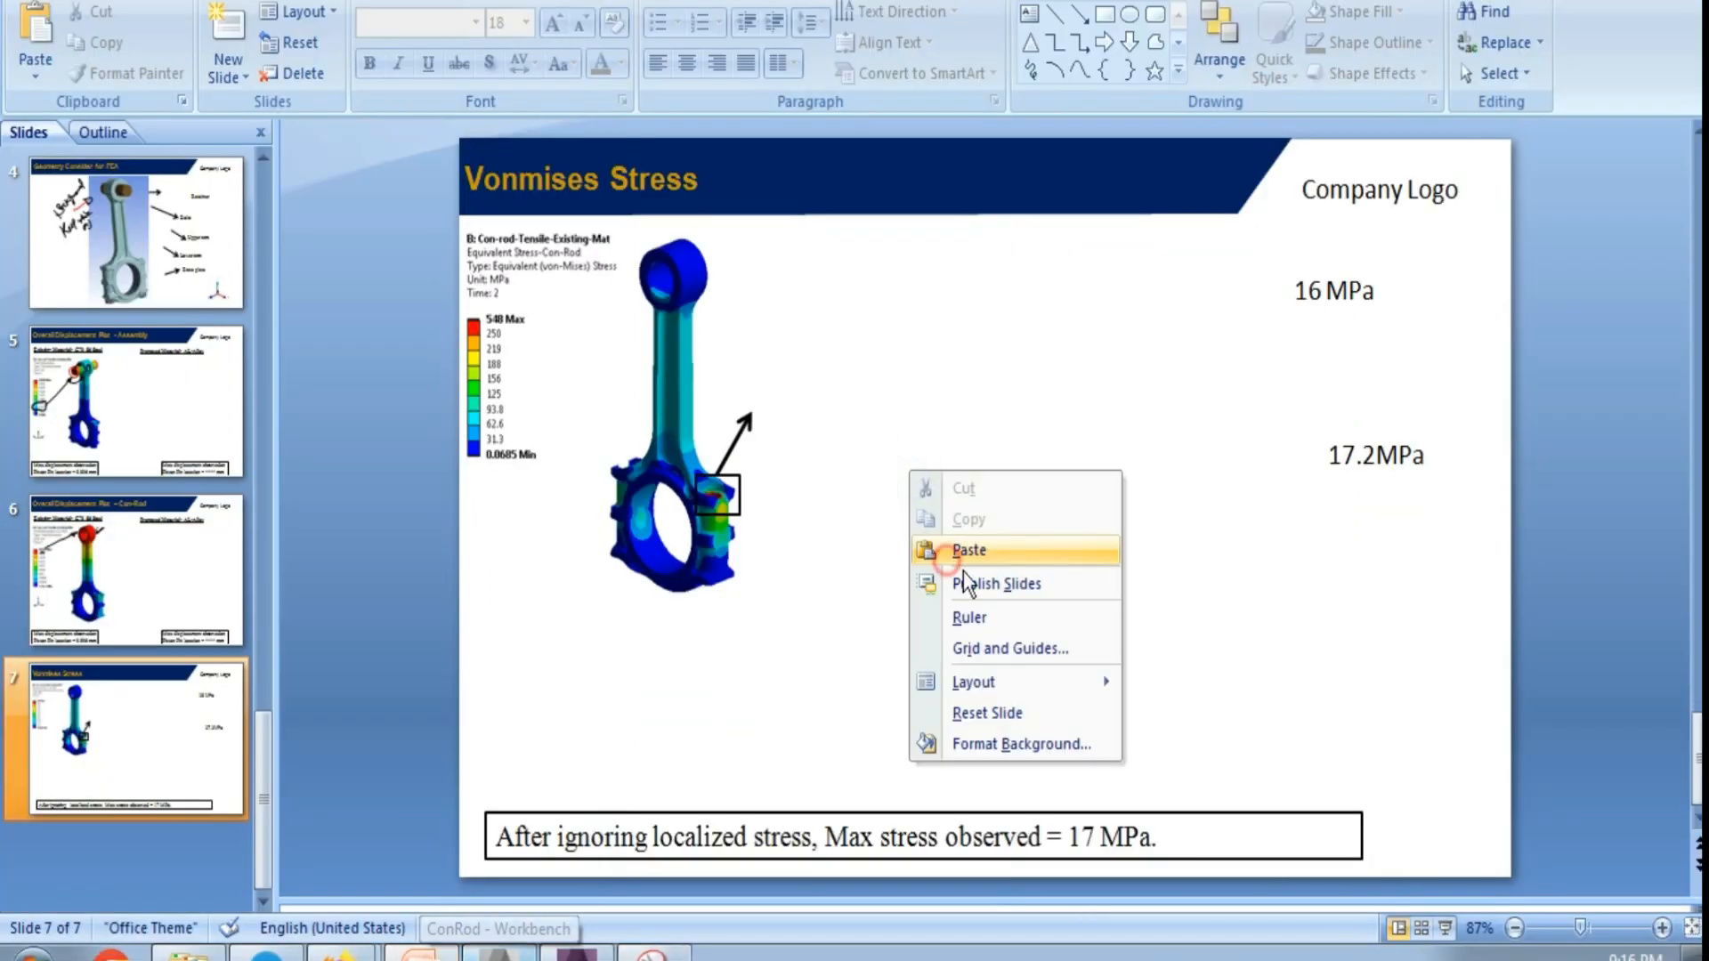
{"action": "left_click", "coordinate": [944, 550]}
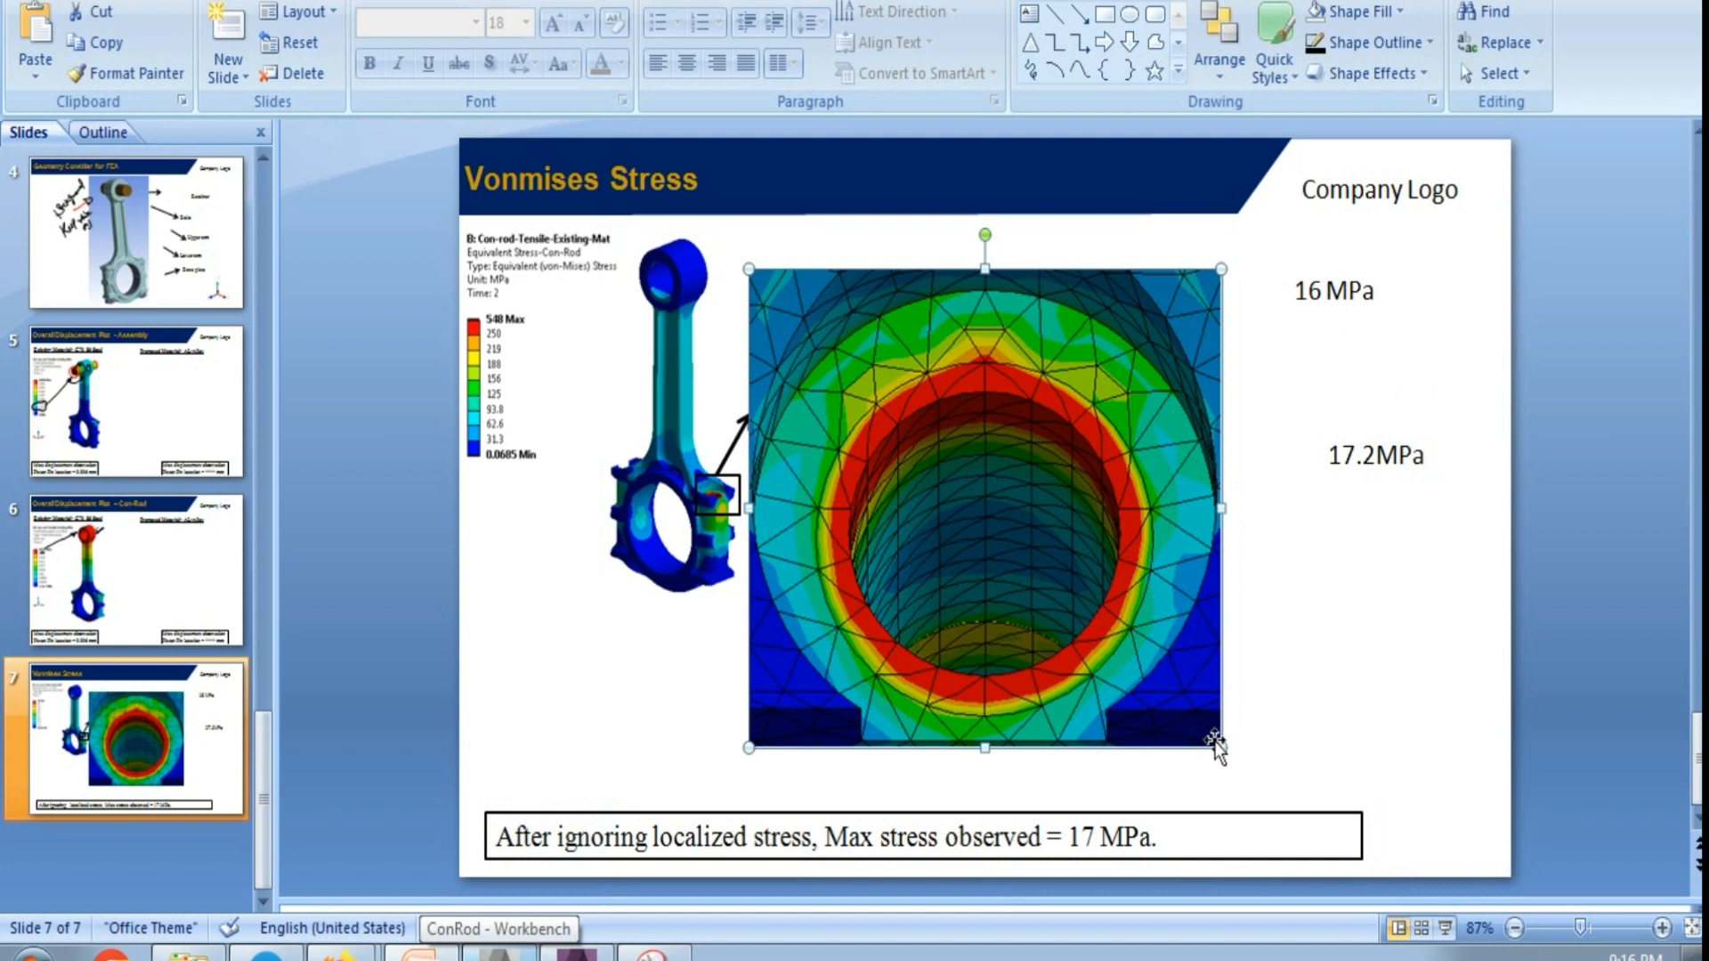
{"action": "left_click_drag", "start_coordinate": [1221, 747], "coordinate": [1053, 542]}
{"action": "left_click_drag", "start_coordinate": [920, 457], "coordinate": [920, 411]}
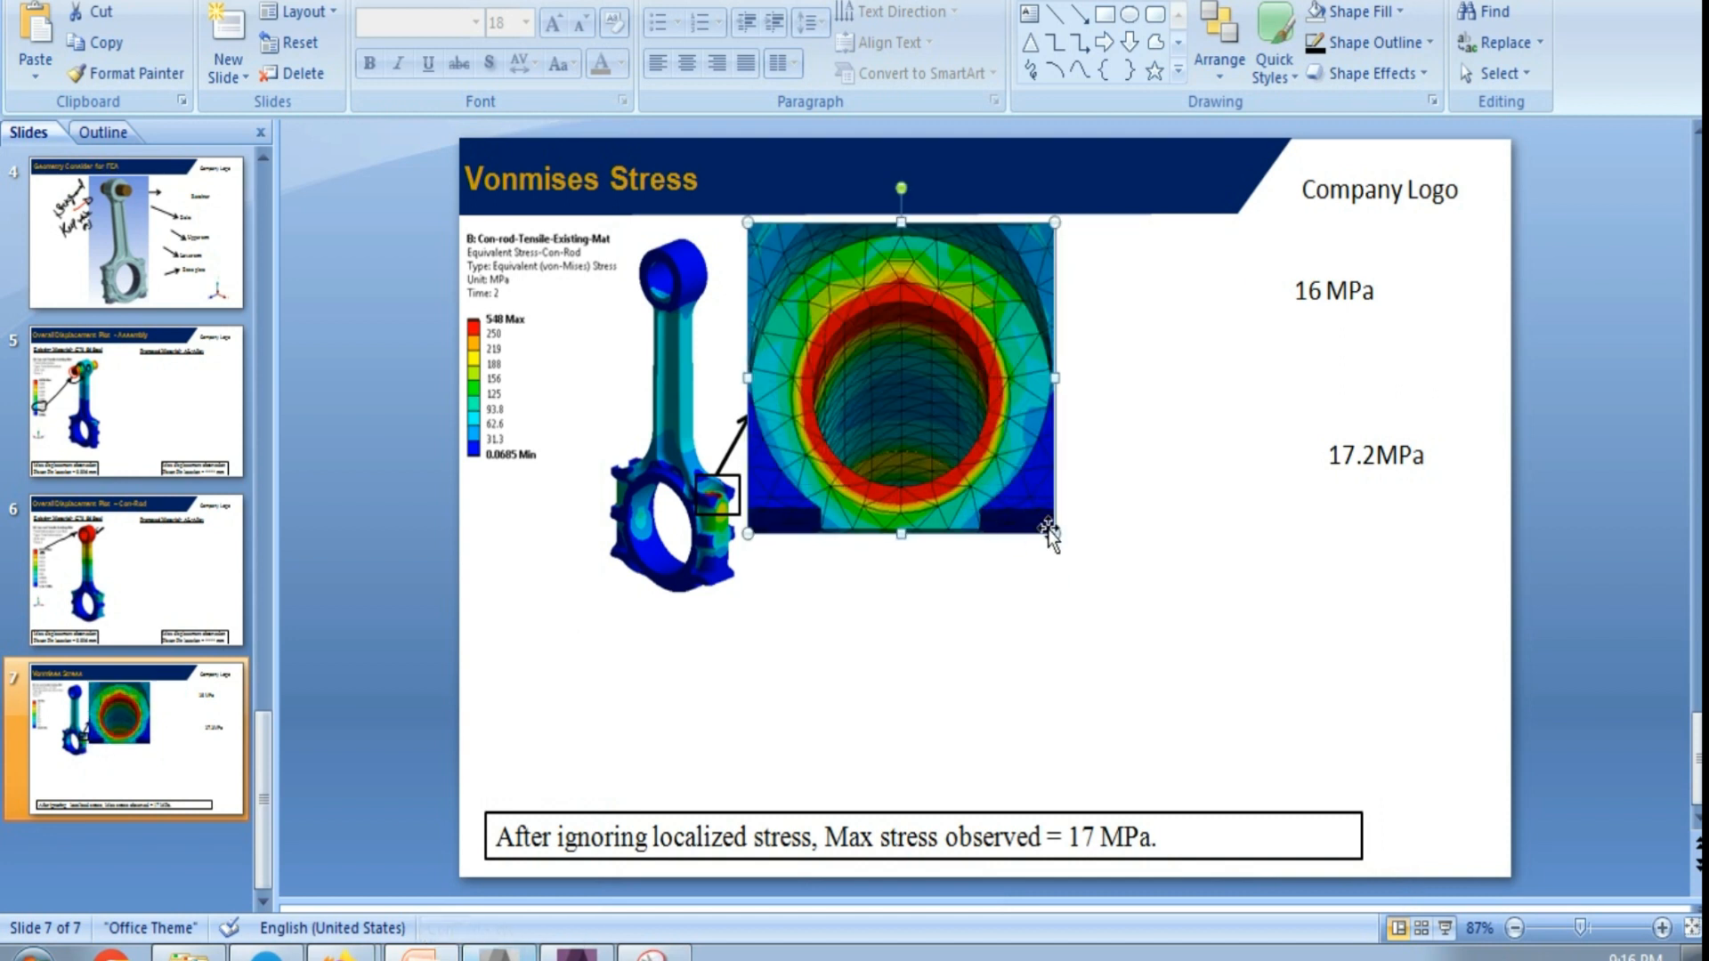
{"action": "left_click_drag", "start_coordinate": [1054, 532], "coordinate": [1011, 488]}
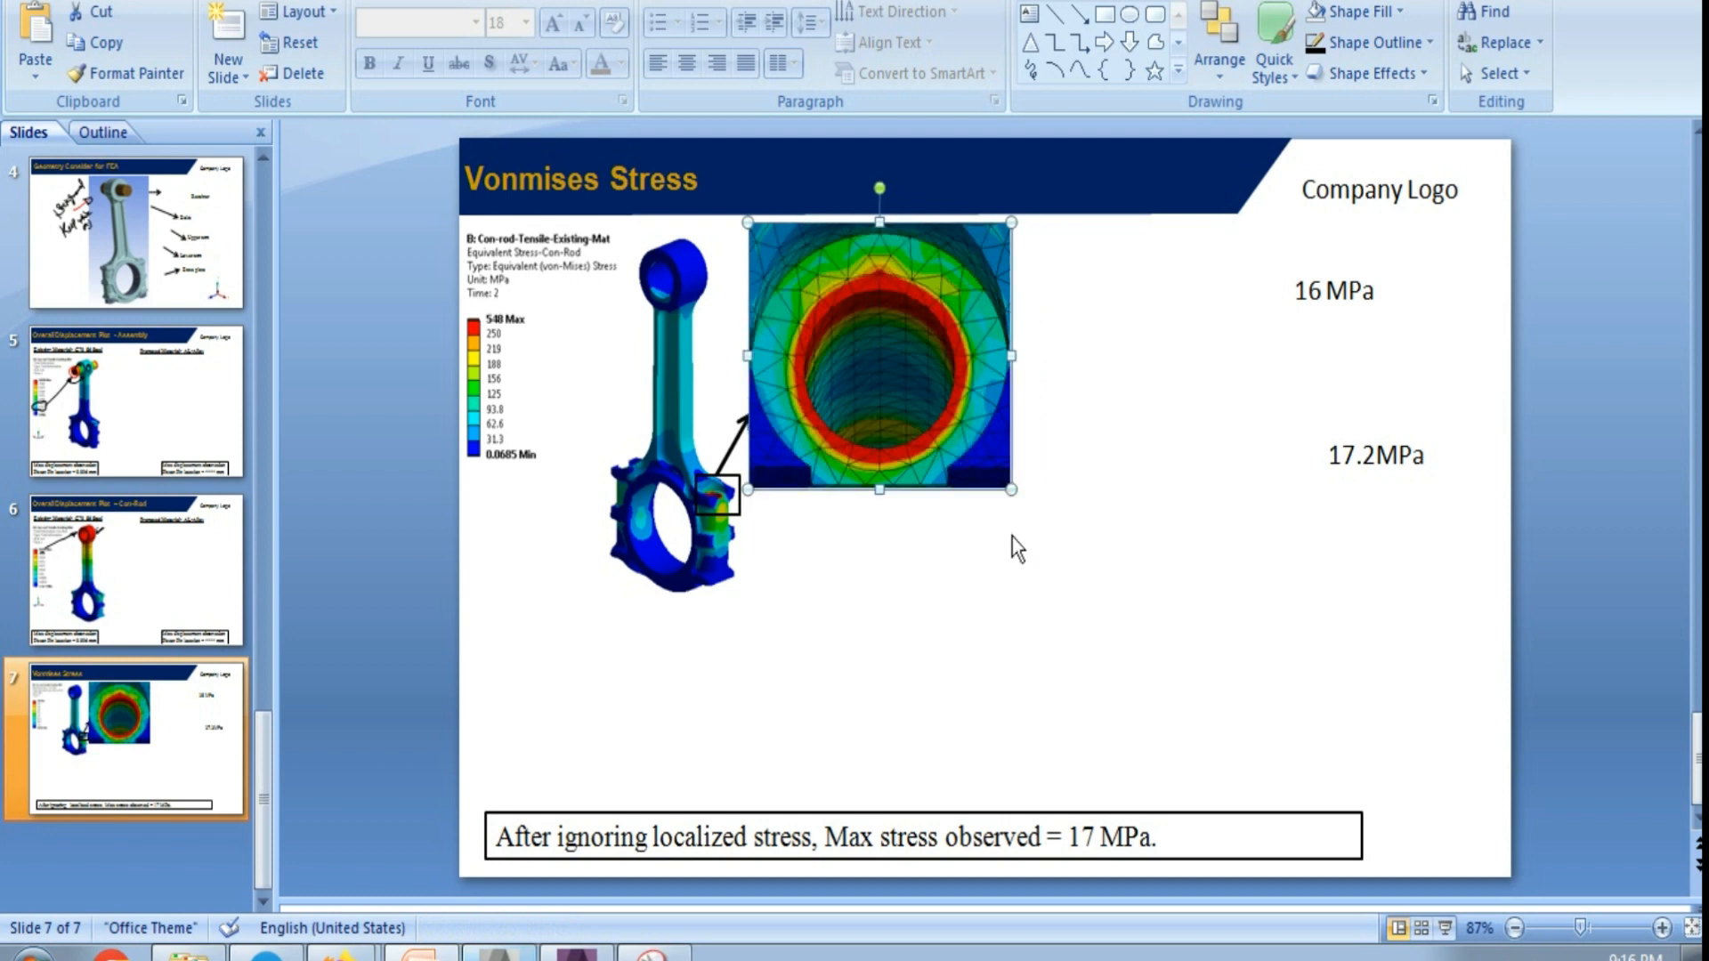
Give the pasted bolt hole close-up a thin picture border.
{"action": "double_click", "coordinate": [905, 427]}
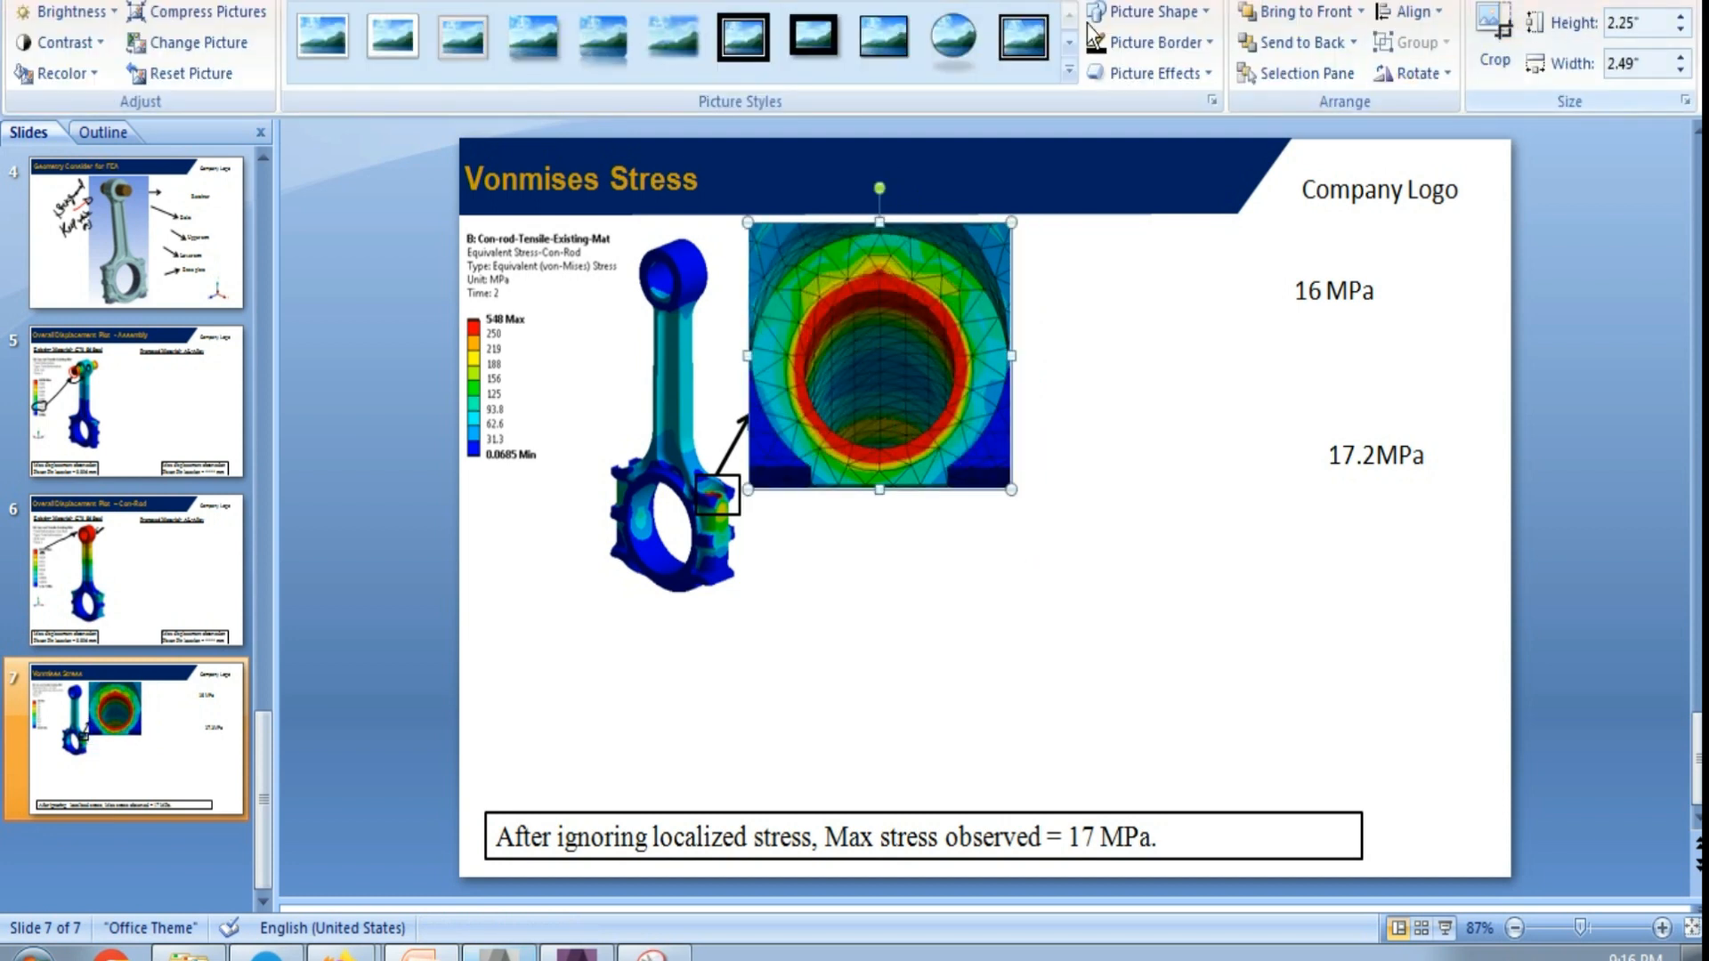
{"action": "left_click", "coordinate": [1215, 485]}
{"action": "left_click", "coordinate": [964, 463]}
{"action": "left_click", "coordinate": [1022, 609]}
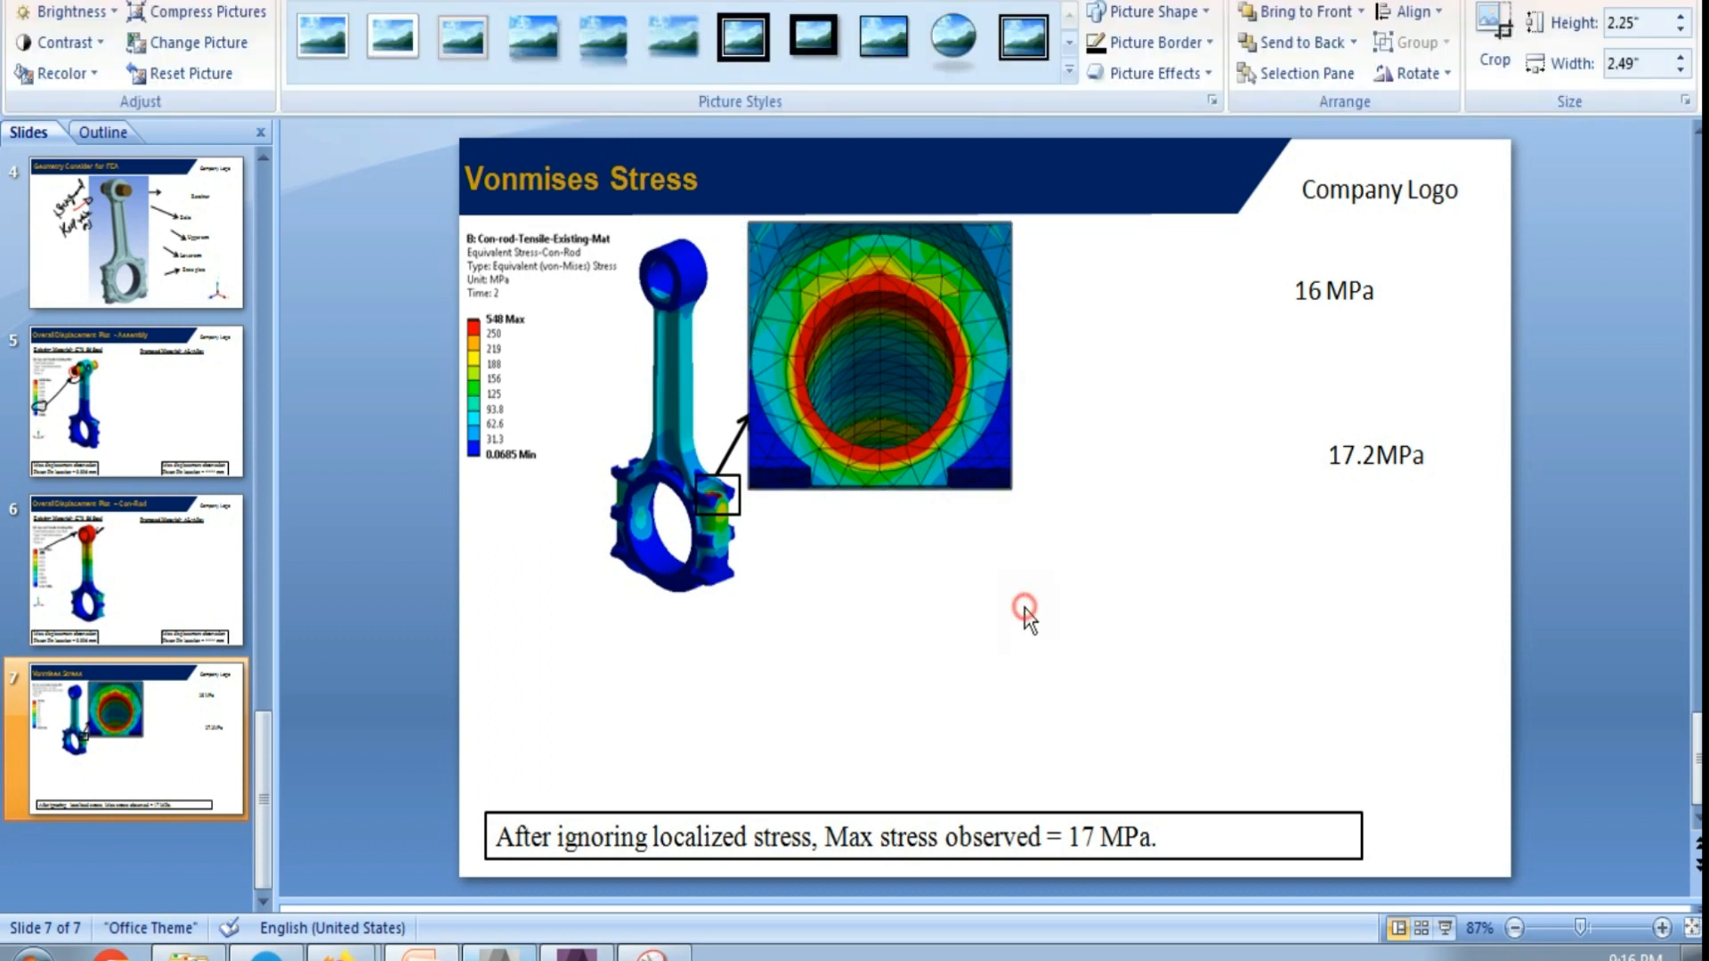
Shorten the arrow so its head meets the lower side of the bolt hole close-up.
{"action": "left_click", "coordinate": [730, 452]}
{"action": "mouse_move", "coordinate": [758, 421]}
{"action": "left_mouse_down"}
{"action": "mouse_move", "coordinate": [741, 409]}
{"action": "mouse_move", "coordinate": [747, 375]}
{"action": "mouse_move", "coordinate": [746, 442]}
{"action": "left_mouse_up"}
{"action": "left_click", "coordinate": [835, 563]}
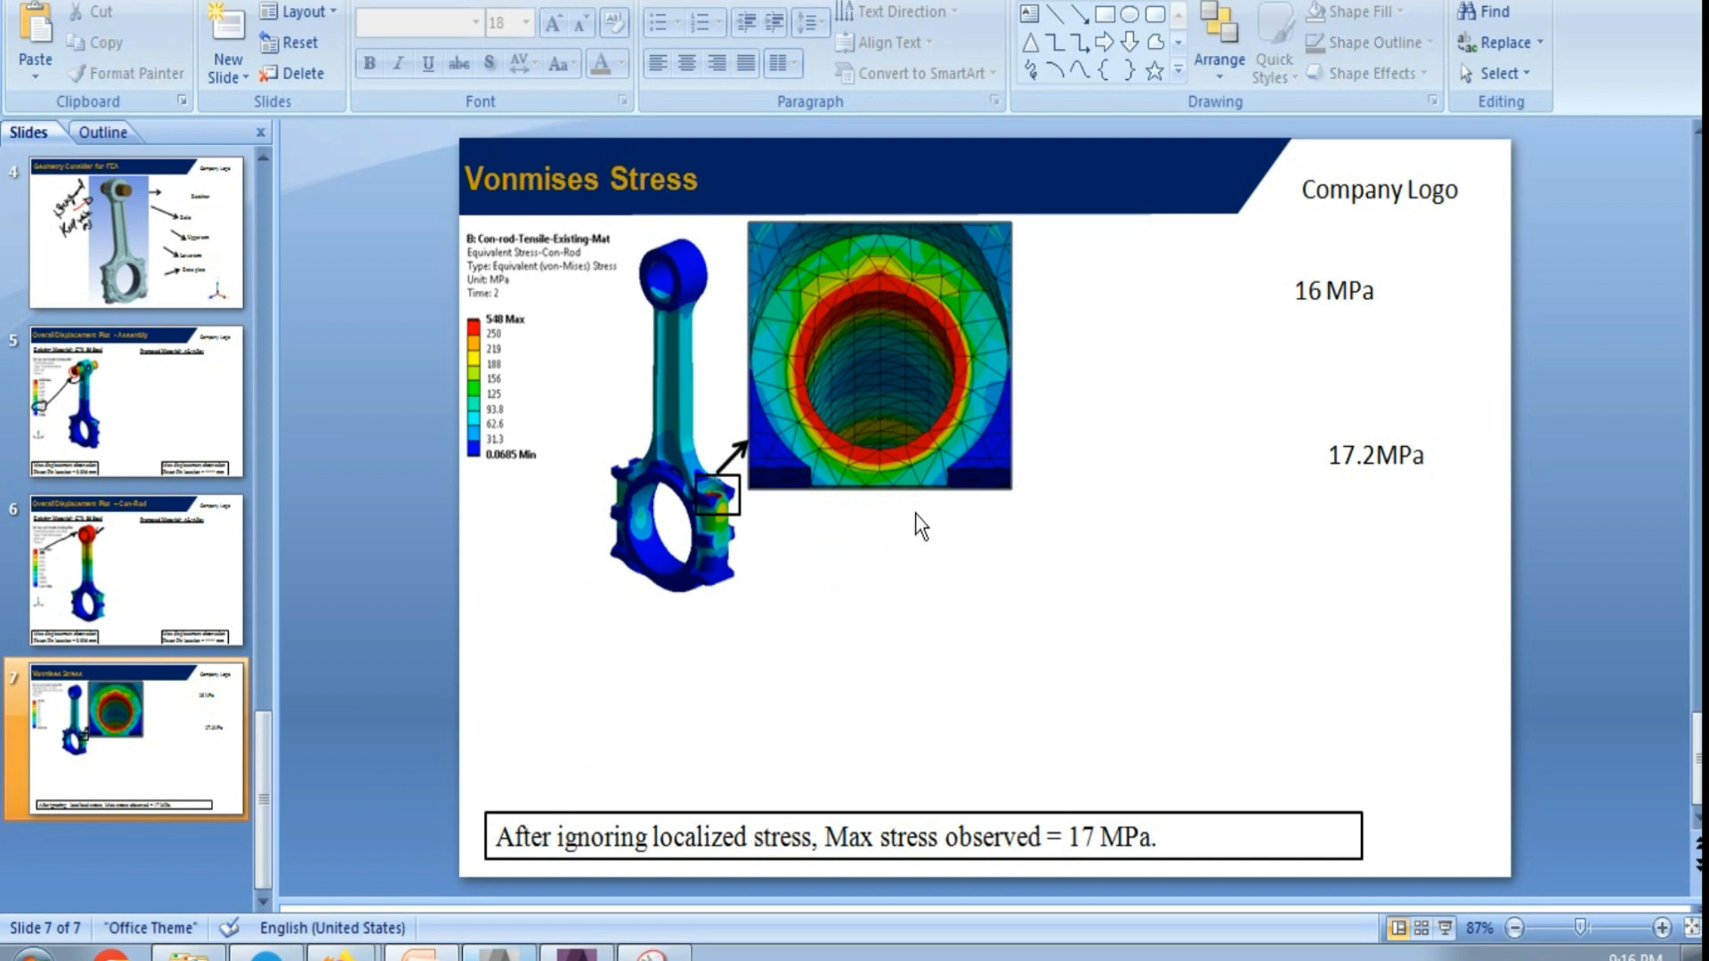
Duplicate the arrow, place a longer upward-pointing copy in the empty area beyond the close-up, and save the presentation.
{"action": "left_click", "coordinate": [731, 456]}
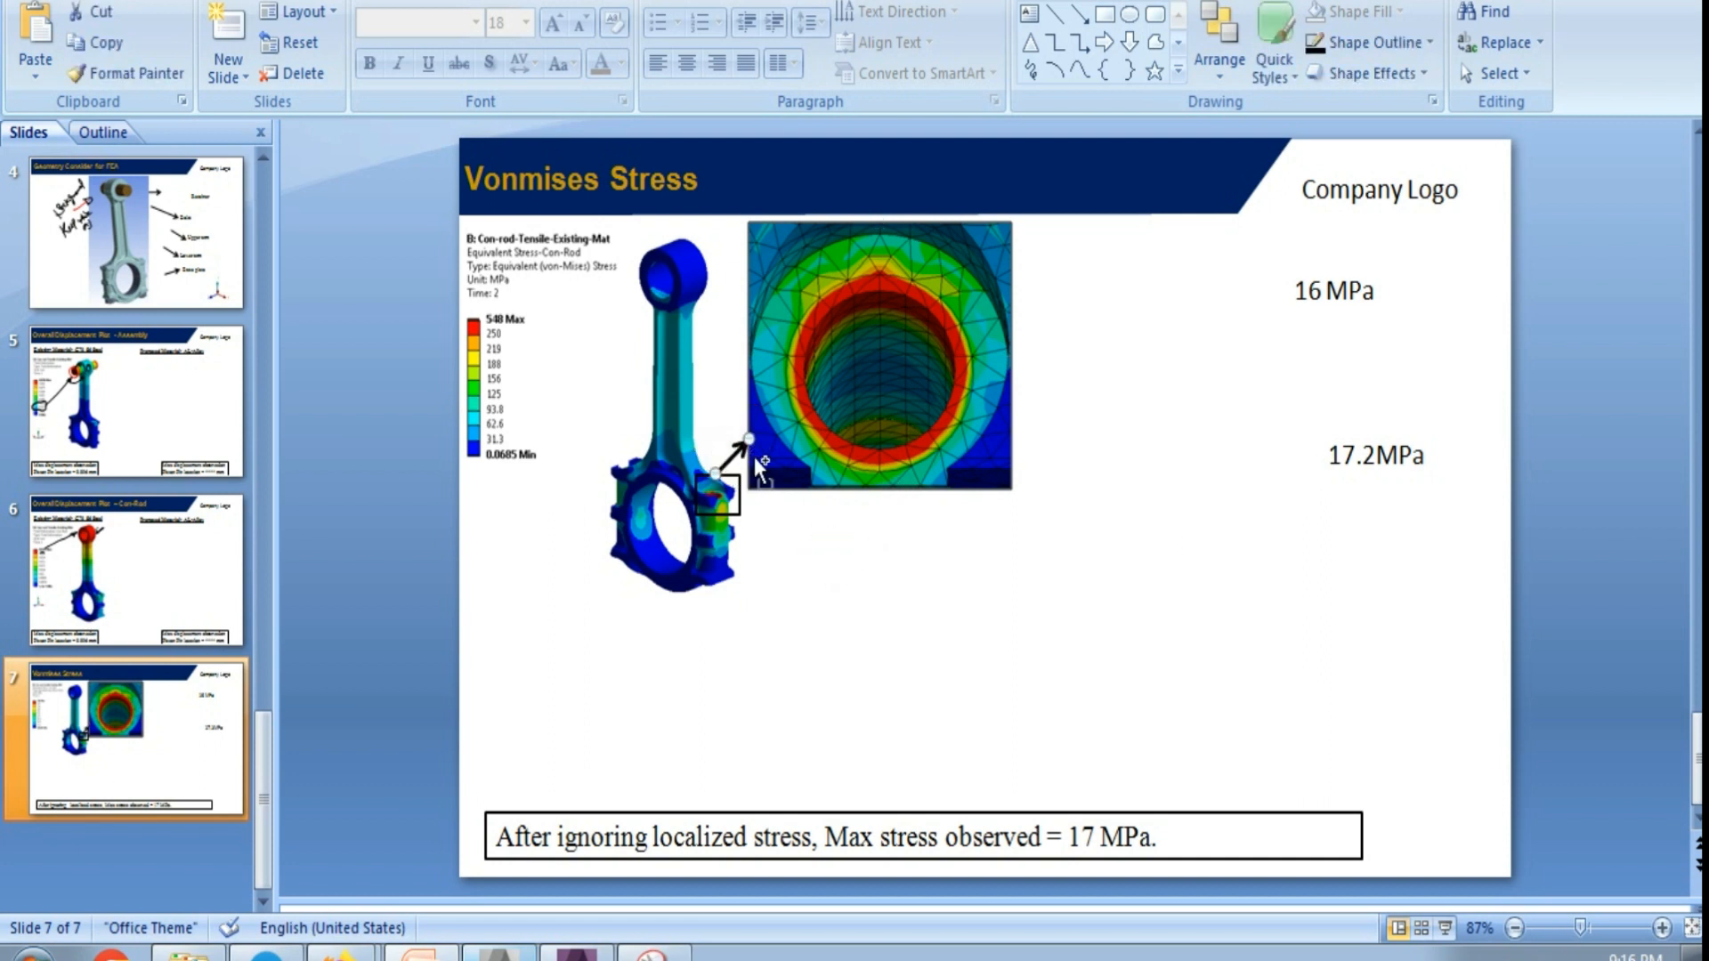
{"action": "left_click_drag", "start_coordinate": [724, 469], "coordinate": [837, 598]}
{"action": "left_click_drag", "start_coordinate": [833, 569], "coordinate": [1202, 689]}
{"action": "key", "text": "ctrl+s"}
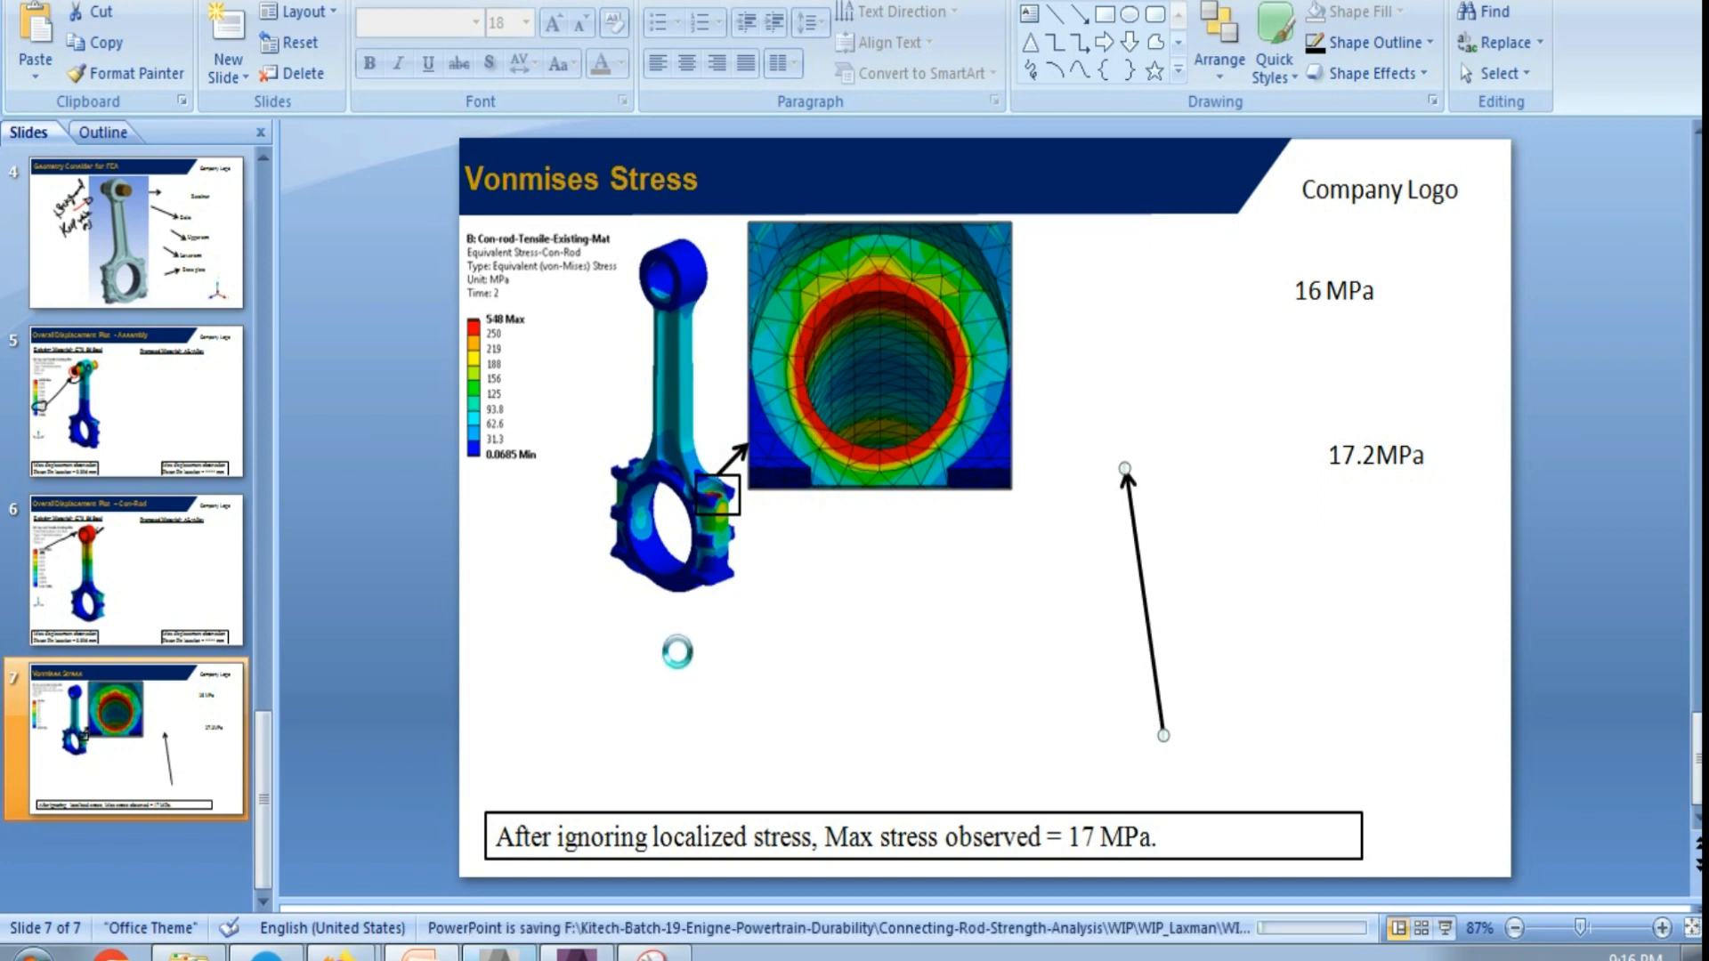
Switch to ANSYS Mechanical, tag the maximum stress on the meshed bolt hole, and inspect its location up close.
{"action": "key", "text": "alt+Tab"}
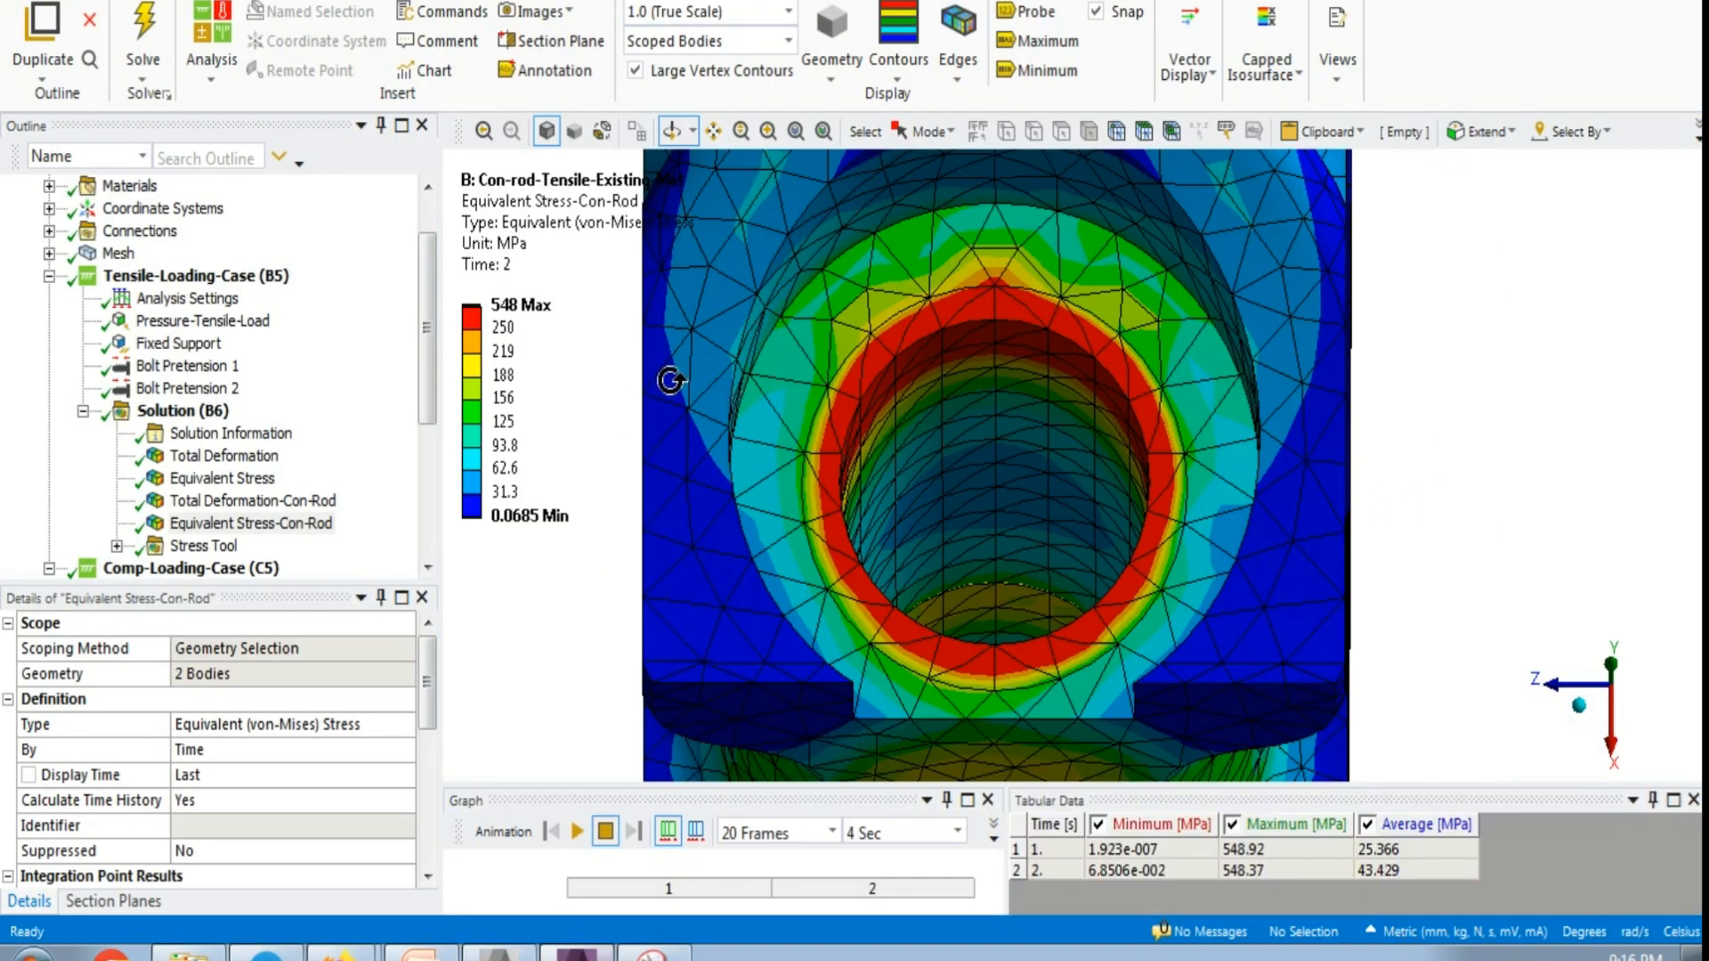
{"action": "left_click", "coordinate": [1037, 40]}
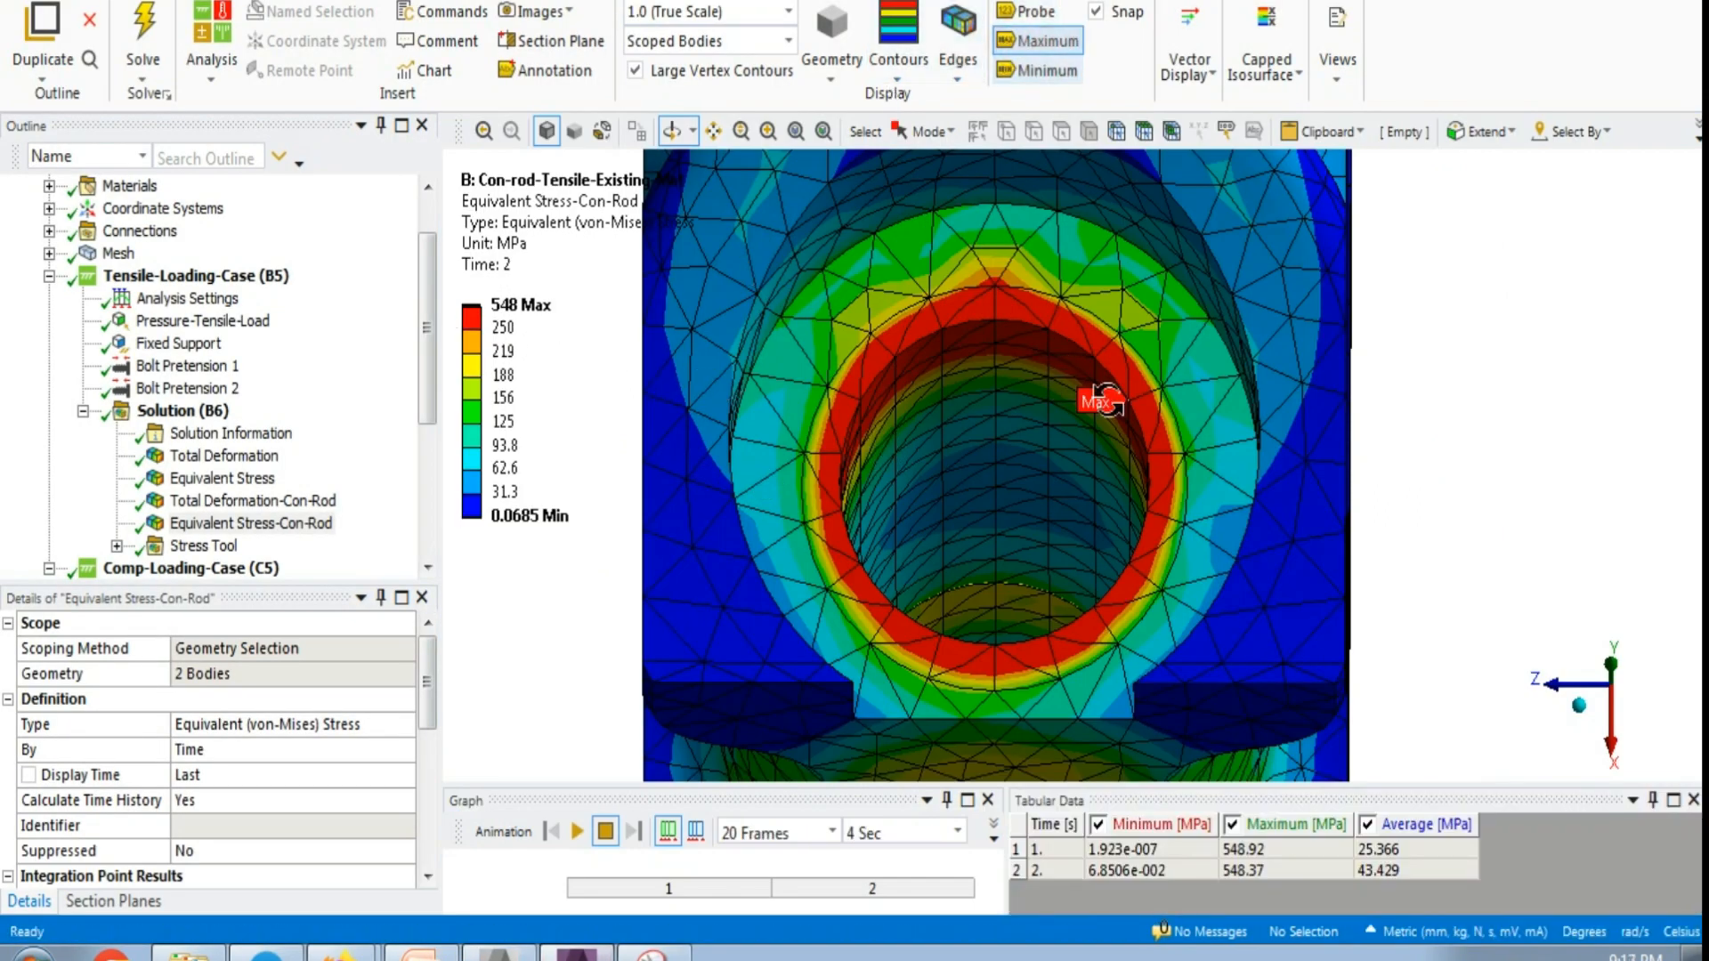
{"action": "left_click", "coordinate": [1154, 403]}
{"action": "scroll", "coordinate": [1091, 469], "scroll_direction": "up", "scroll_amount": 1}
{"action": "left_click_drag", "start_coordinate": [1087, 496], "coordinate": [1102, 500]}
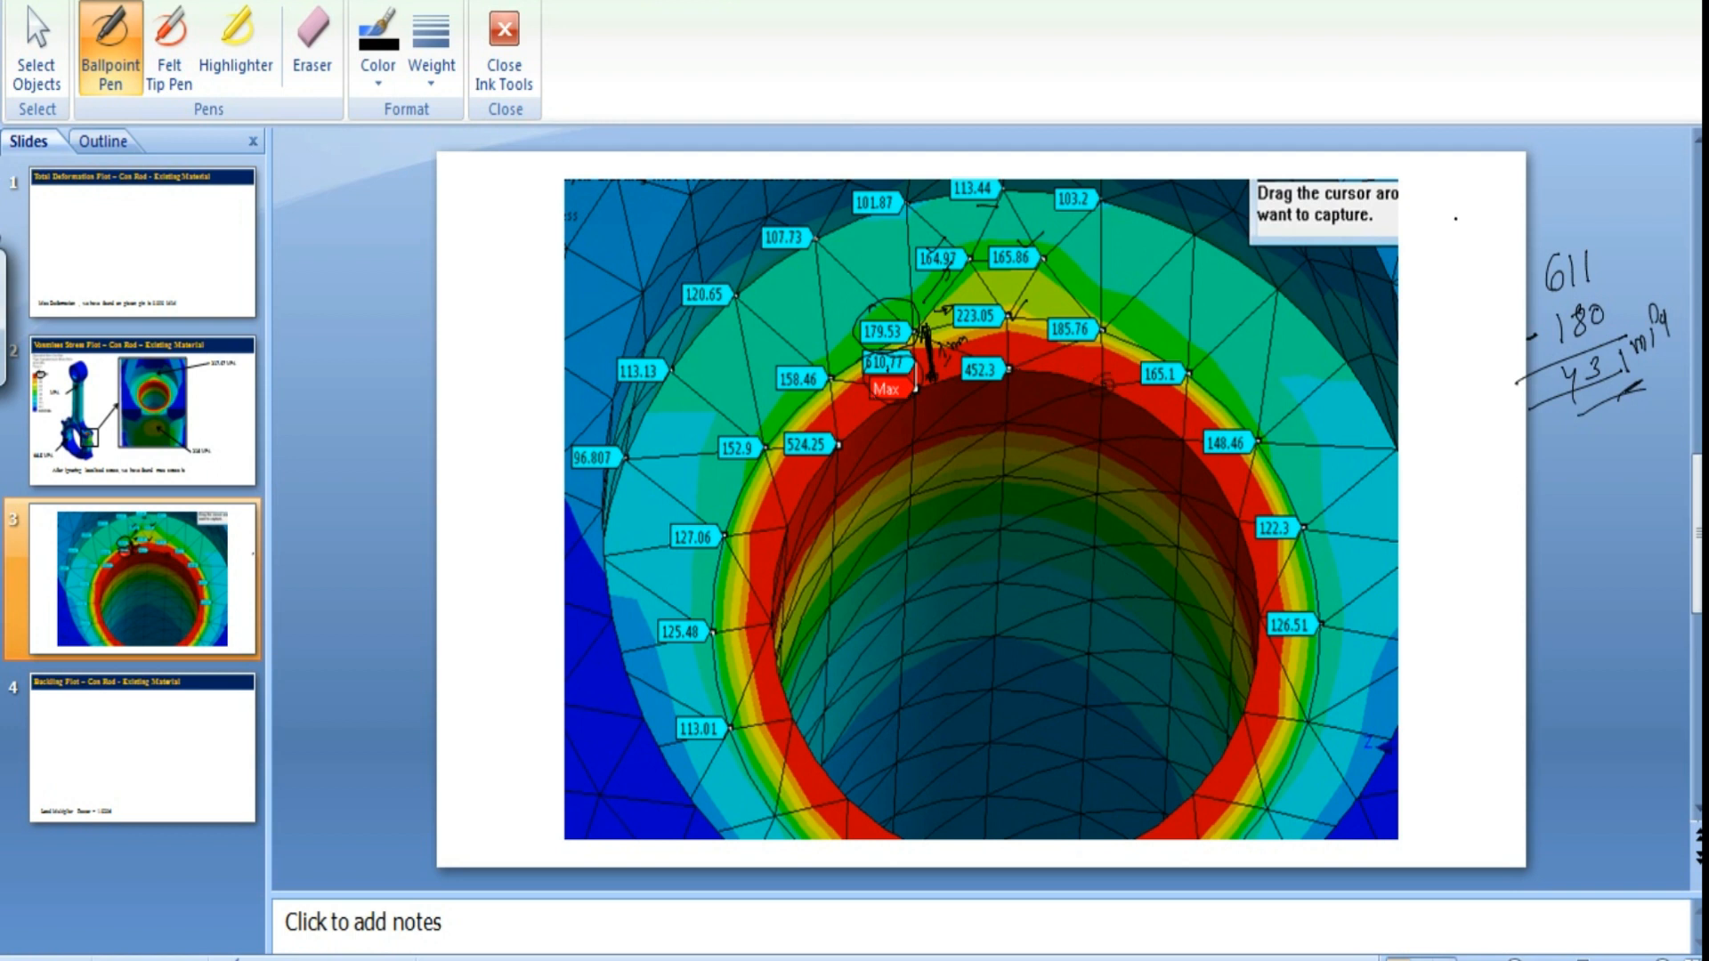
Handwrite the stress formula σ = P/A beside the probed bolt hole plot, circle the A, and add further ink marks.
{"action": "mouse_move", "coordinate": [1476, 211]}
{"action": "left_mouse_down"}
{"action": "mouse_move", "coordinate": [1528, 214]}
{"action": "mouse_move", "coordinate": [1560, 191]}
{"action": "mouse_move", "coordinate": [1552, 156]}
{"action": "left_mouse_up"}
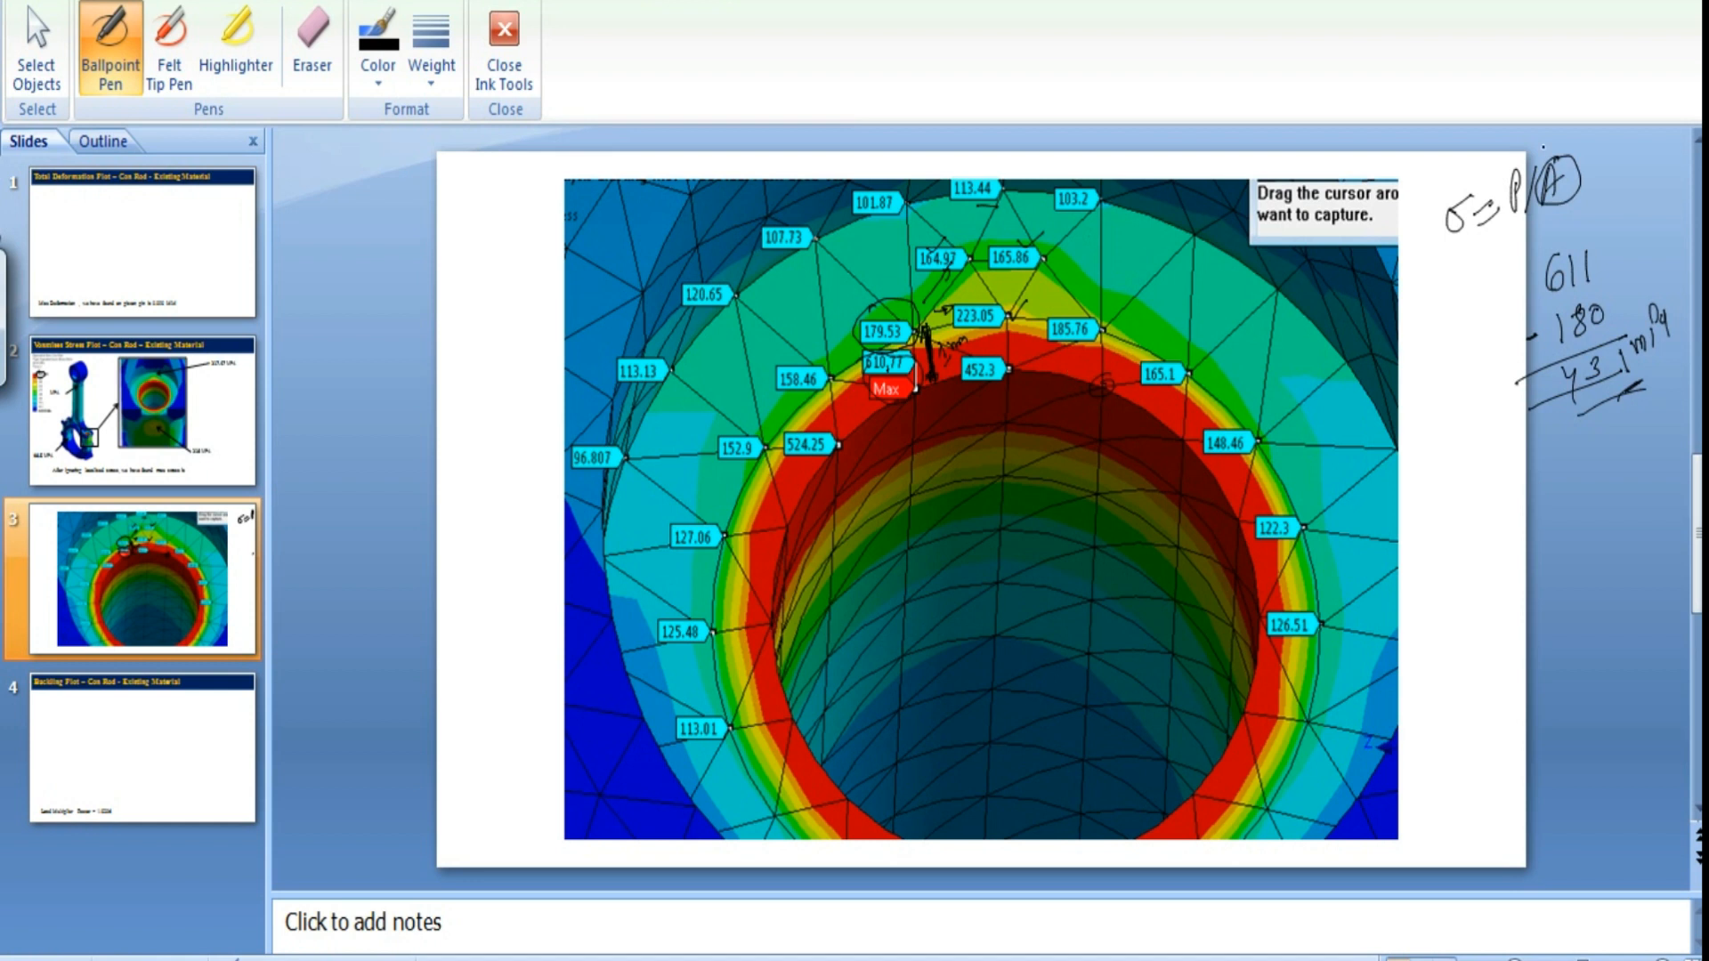
{"action": "mouse_move", "coordinate": [1600, 150]}
{"action": "left_mouse_down"}
{"action": "mouse_move", "coordinate": [1604, 197]}
{"action": "mouse_move", "coordinate": [1616, 181]}
{"action": "mouse_move", "coordinate": [1596, 186]}
{"action": "left_mouse_up"}
{"action": "mouse_move", "coordinate": [1424, 221]}
{"action": "left_mouse_down"}
{"action": "mouse_move", "coordinate": [1417, 190]}
{"action": "mouse_move", "coordinate": [1433, 230]}
{"action": "mouse_move", "coordinate": [1433, 189]}
{"action": "left_mouse_up"}
{"action": "left_click_drag", "start_coordinate": [1499, 161], "coordinate": [1527, 138]}
Return to the con rod stress plot slide and lower the upper arrow so its tip sits just above the bolt hole.
{"action": "key", "text": "Page_Up"}
{"action": "key", "text": "Escape"}
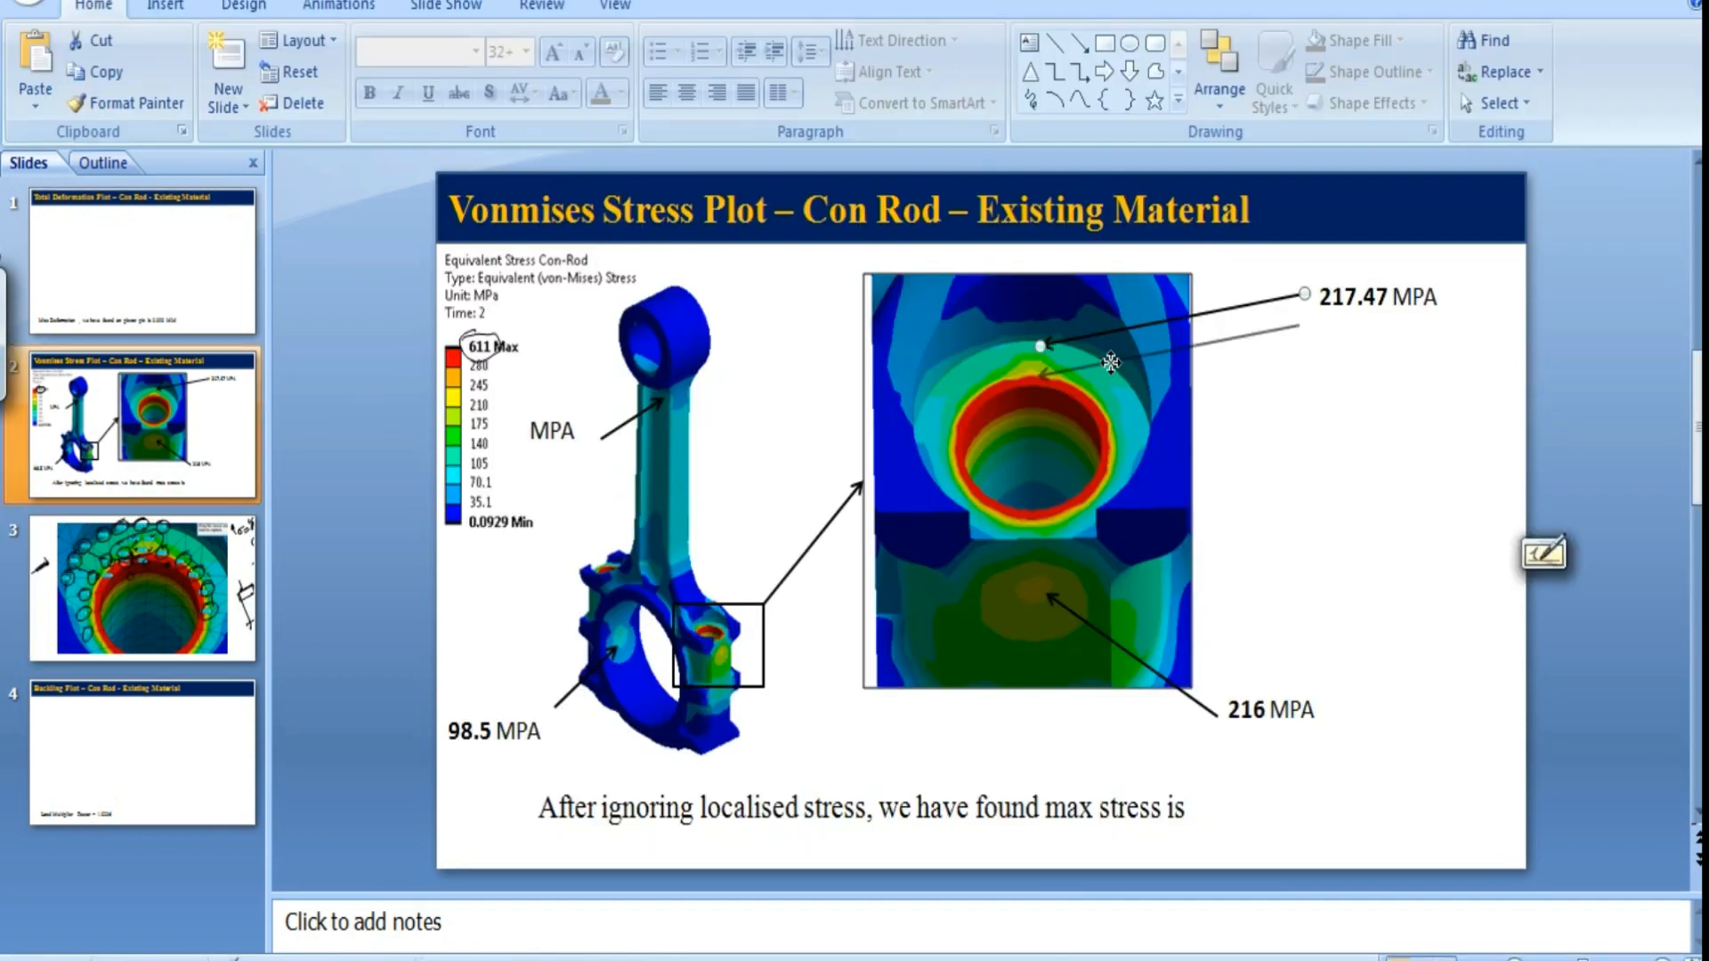
{"action": "left_click_drag", "start_coordinate": [1111, 363], "coordinate": [1111, 362]}
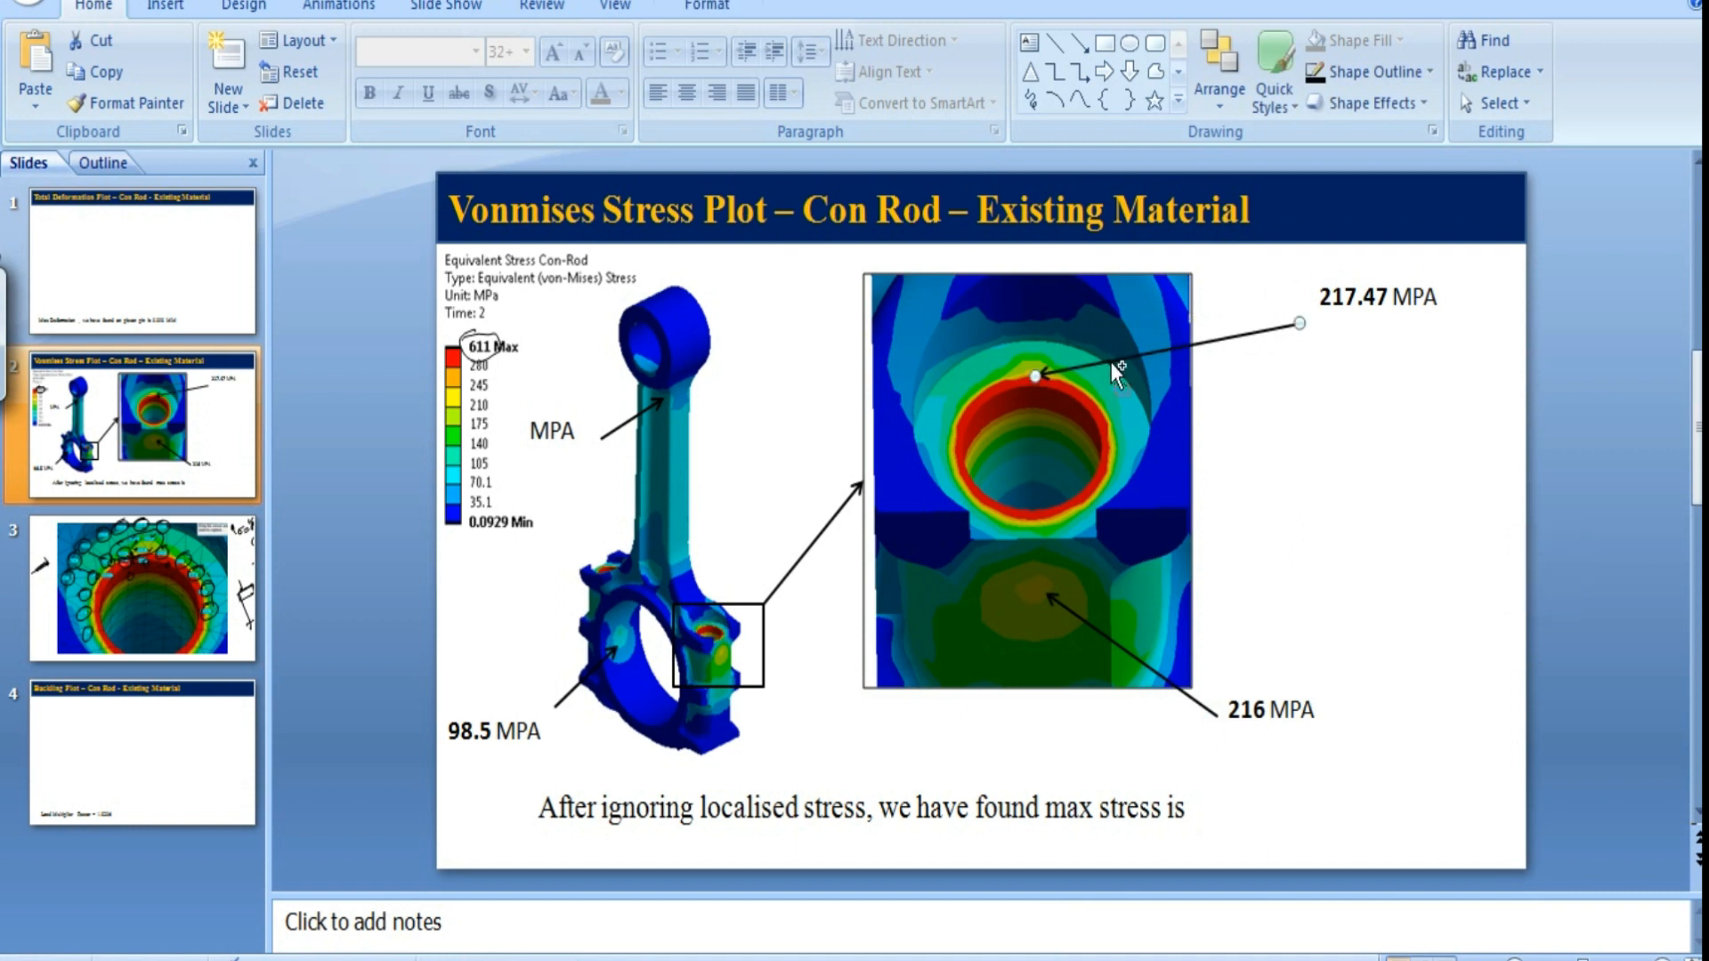
{"action": "left_click", "coordinate": [1342, 488]}
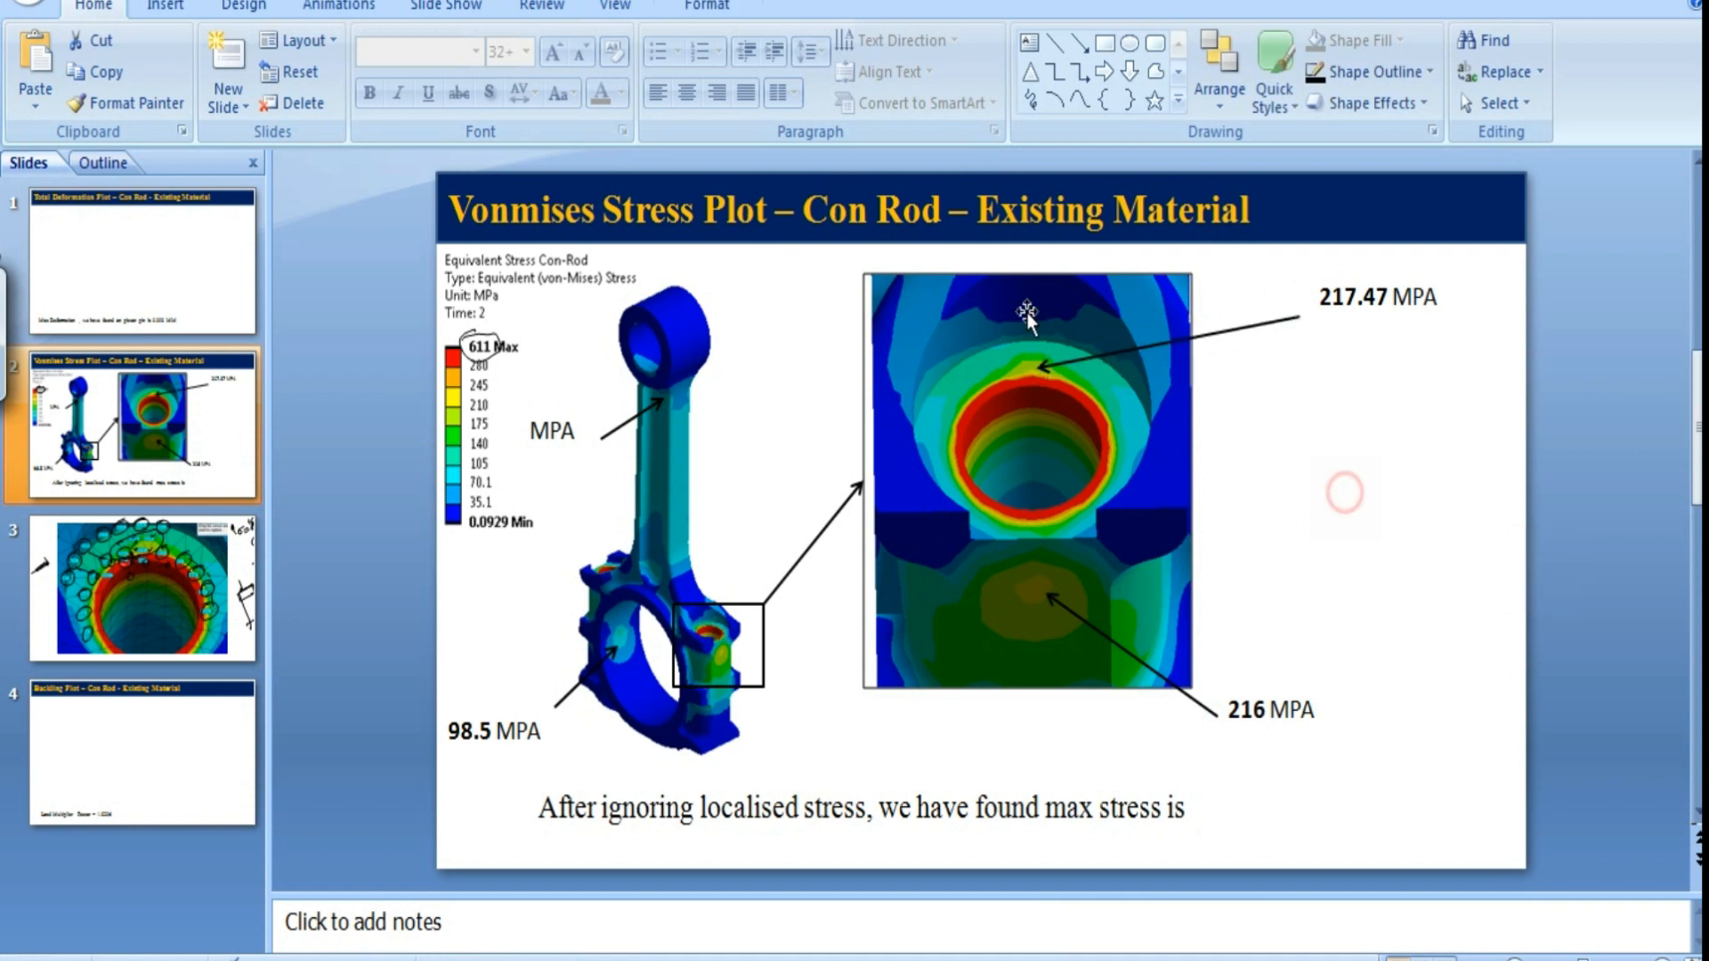
{"action": "mouse_move", "coordinate": [1067, 363]}
{"action": "left_mouse_down"}
{"action": "mouse_move", "coordinate": [1146, 429]}
{"action": "mouse_move", "coordinate": [1063, 367]}
{"action": "left_mouse_up"}
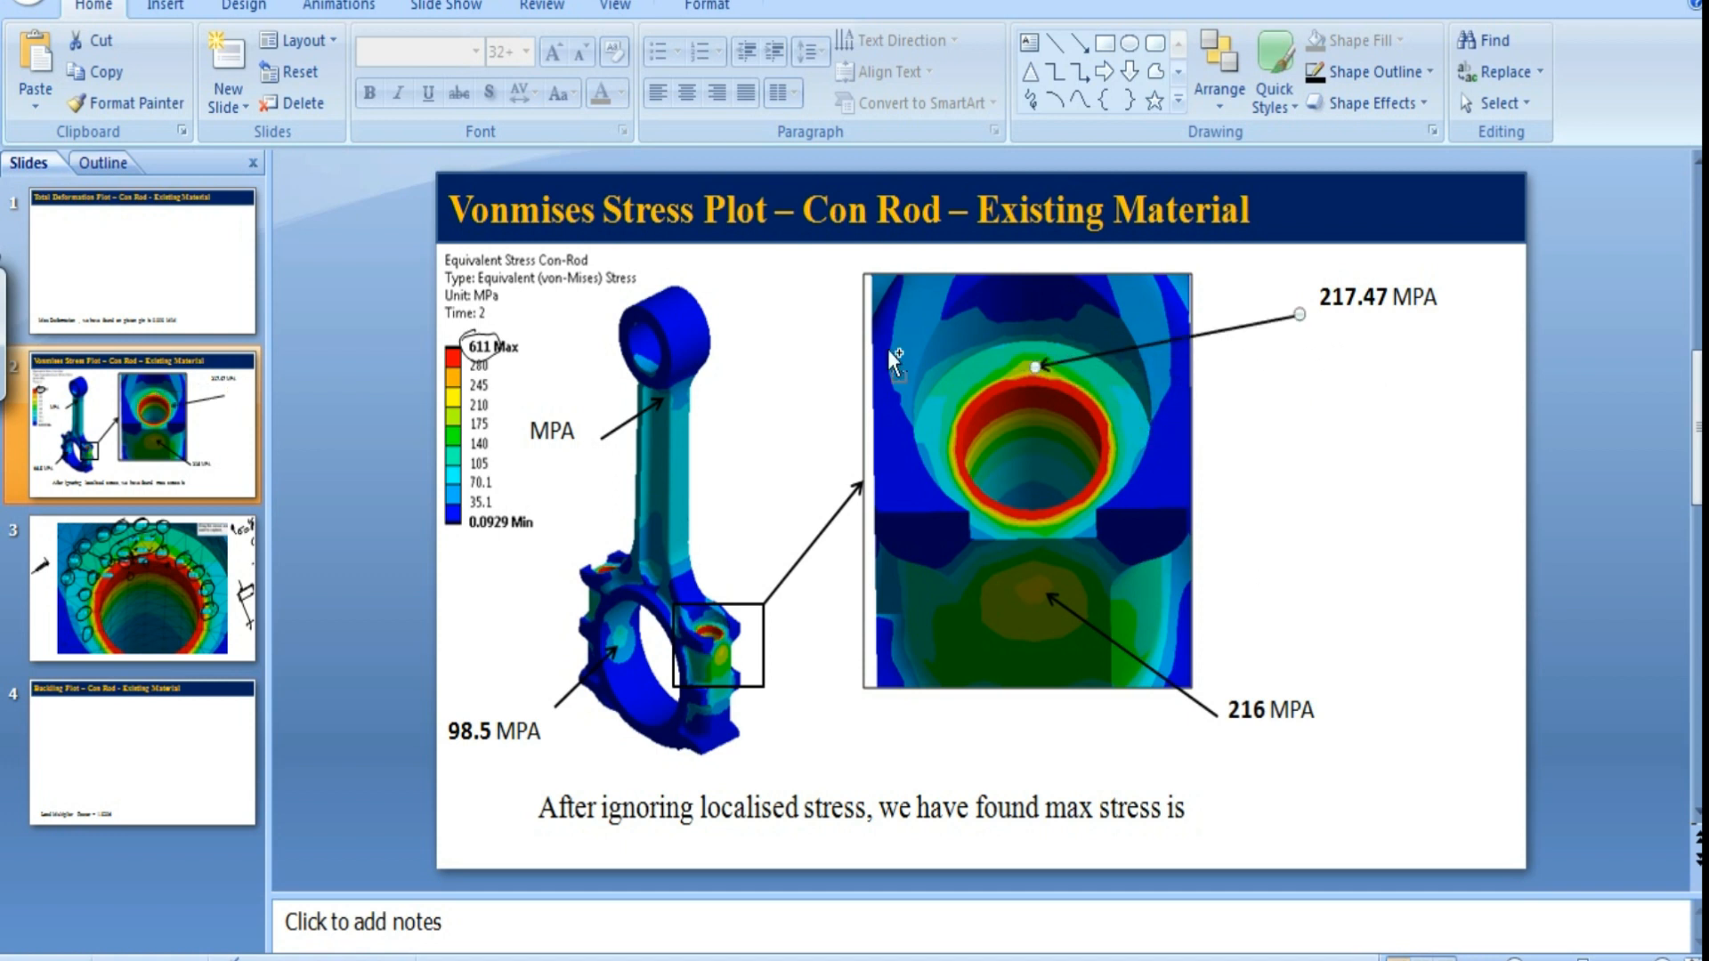
{"action": "key", "text": "Down"}
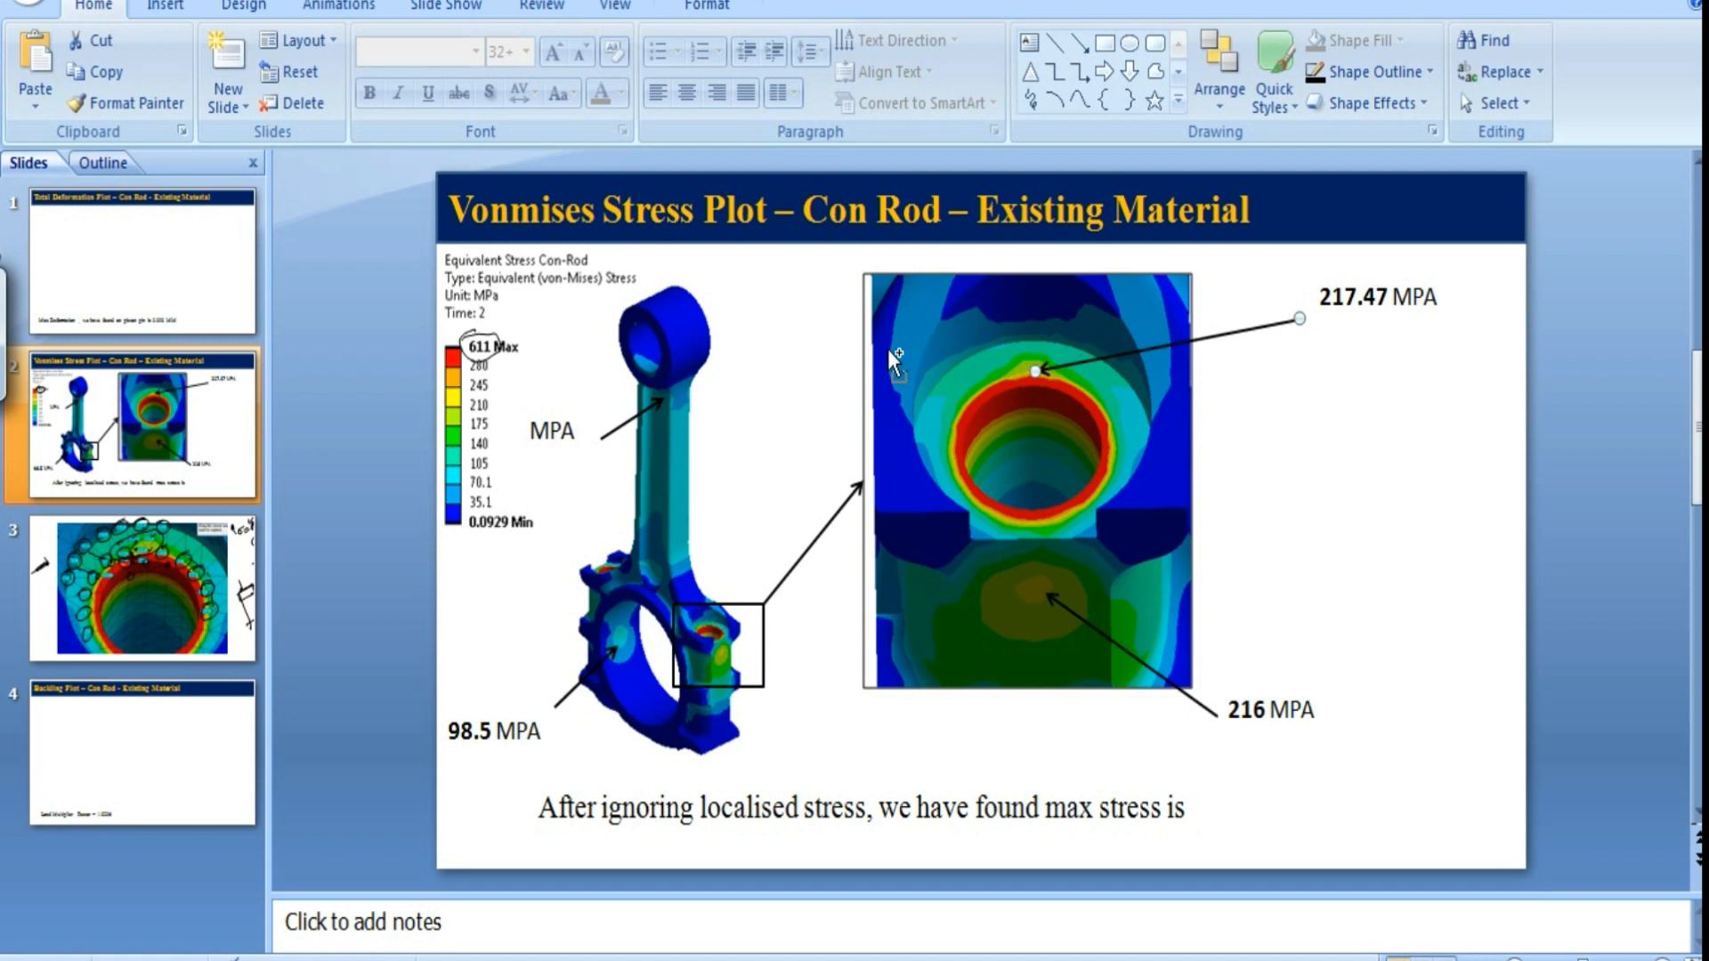
Lower the upper stress label to the arrow's tail and change its value to 223.05 MPA.
{"action": "left_click", "coordinate": [1358, 315]}
{"action": "key", "text": "Down"}
{"action": "key", "text": "Down"}
{"action": "key", "text": "Down"}
{"action": "key", "text": "Down"}
{"action": "key", "text": "Down"}
{"action": "key", "text": "Down"}
{"action": "key", "text": "Down"}
{"action": "left_click_drag", "start_coordinate": [1389, 328], "coordinate": [1319, 328]}
{"action": "type", "text": "223.05"}
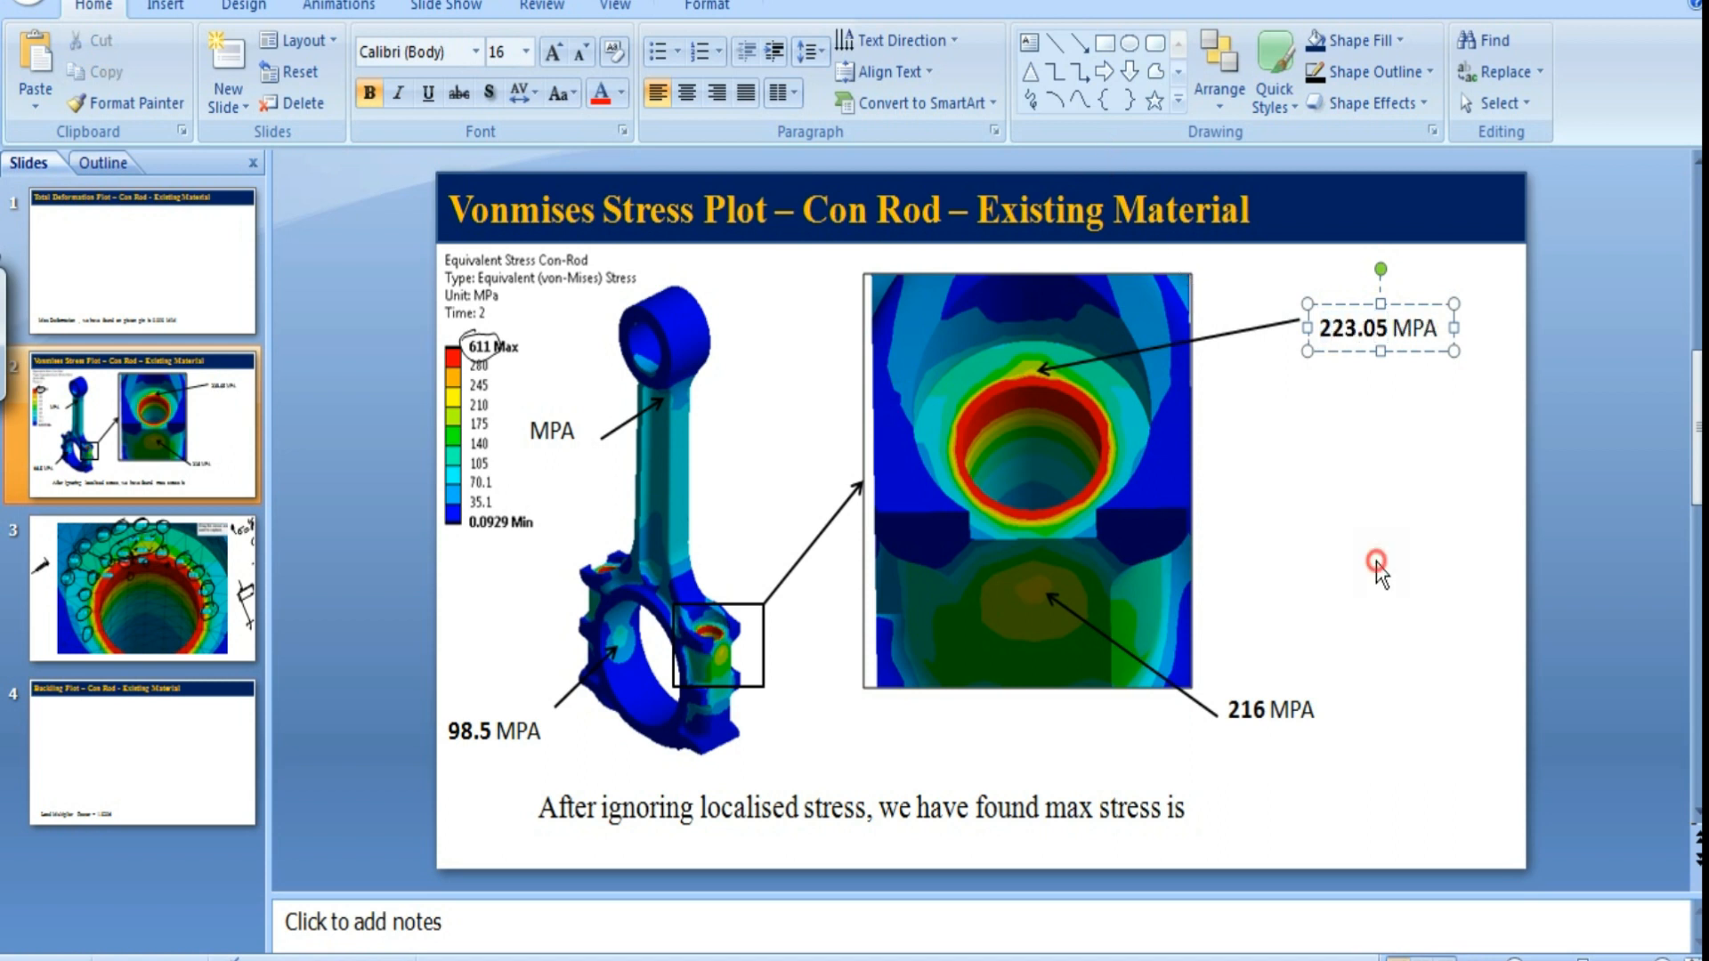
{"action": "left_click", "coordinate": [1377, 570]}
Nudge the 223.05 MPA label slightly up and closer to the arrow's tail.
{"action": "left_click", "coordinate": [1342, 351]}
{"action": "key", "text": "Up"}
{"action": "key", "text": "Up"}
{"action": "key", "text": "Left"}
{"action": "key", "text": "Left"}
{"action": "left_click", "coordinate": [1345, 554]}
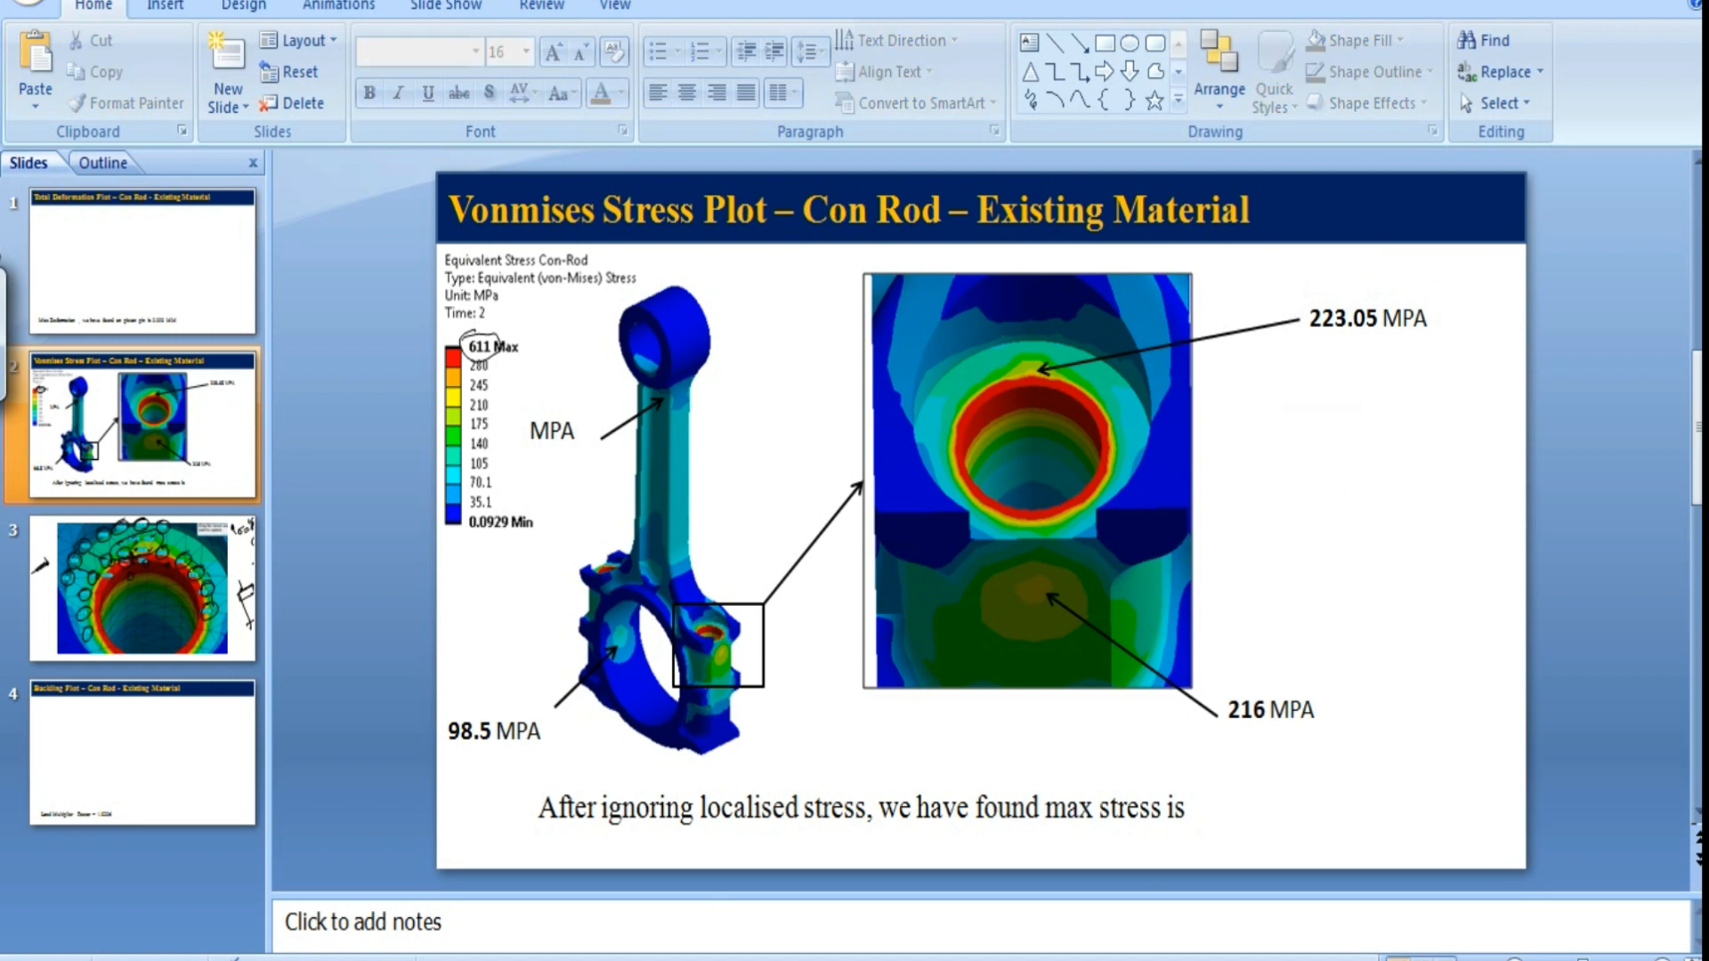
Open the maximum stress sentence below the plots for editing at its end.
{"action": "left_click", "coordinate": [651, 815]}
{"action": "left_click", "coordinate": [1114, 850]}
{"action": "left_click", "coordinate": [1184, 812]}
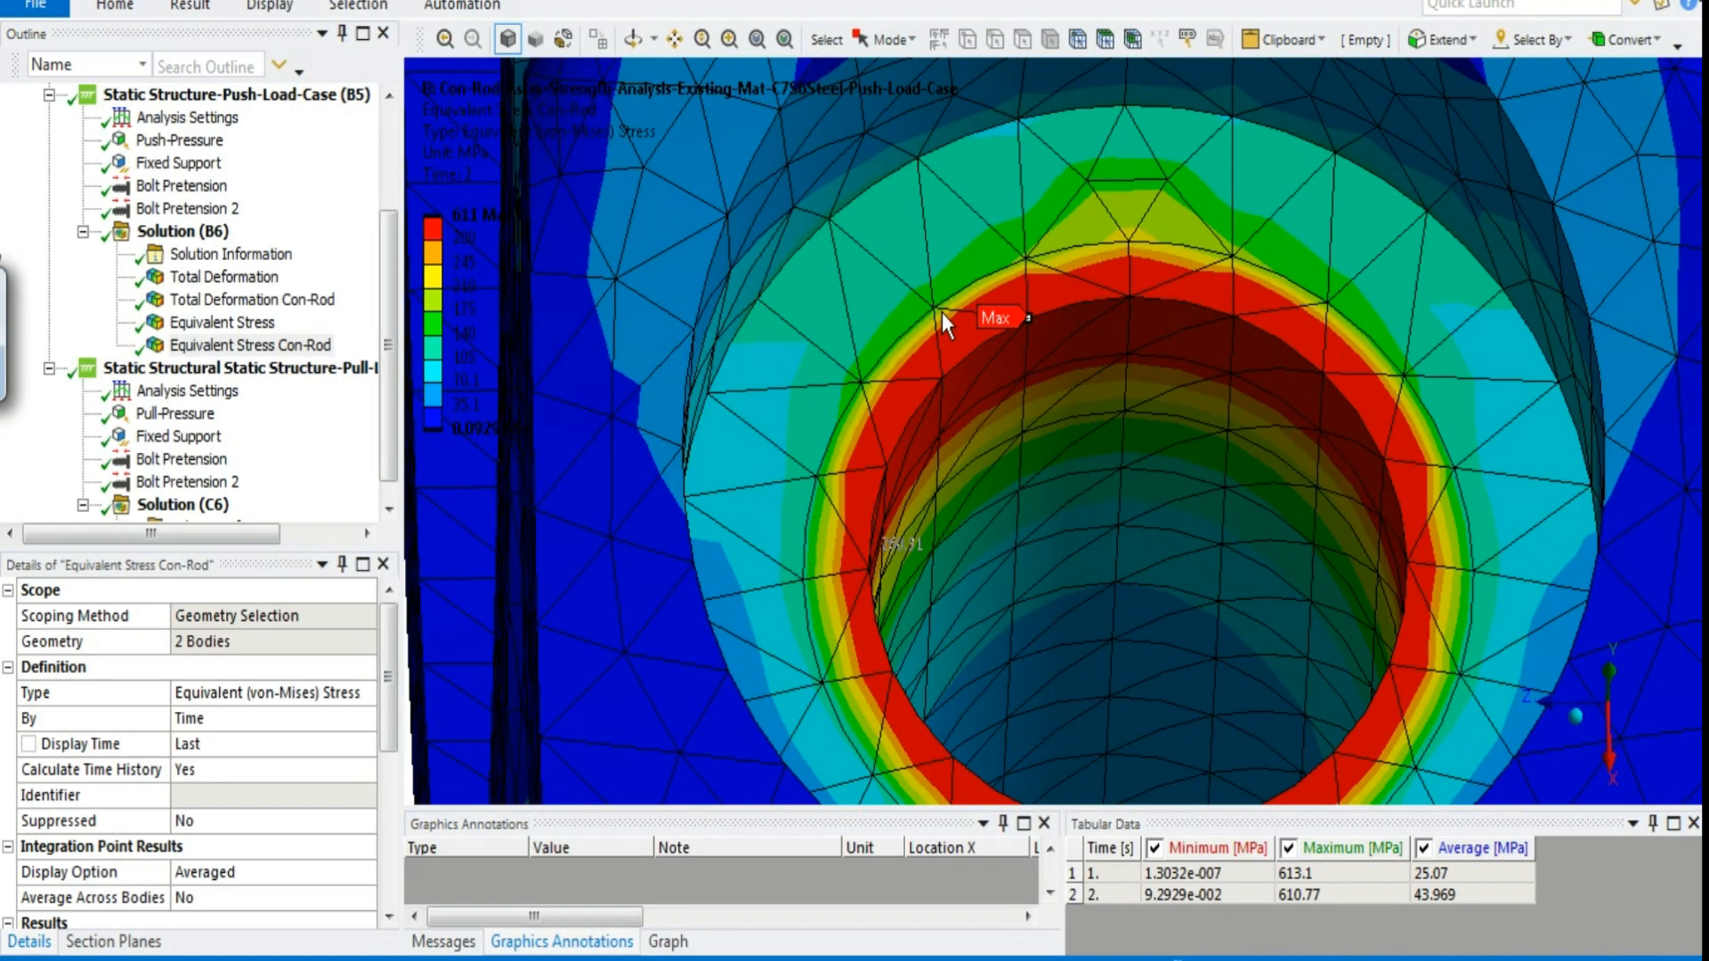
Probe the stress at the yellow spot below the bolt hole in ANSYS Mechanical, and return to the PowerPoint slide.
{"action": "mouse_move", "coordinate": [942, 314]}
{"action": "middle_mouse_down", "text": "shift"}
{"action": "mouse_move", "coordinate": [999, 559]}
{"action": "mouse_move", "coordinate": [843, 423]}
{"action": "mouse_move", "coordinate": [851, 351]}
{"action": "mouse_move", "coordinate": [886, 361]}
{"action": "mouse_move", "coordinate": [868, 219]}
{"action": "middle_mouse_up", "text": "shift"}
{"action": "right_click_drag", "start_coordinate": [853, 349], "coordinate": [1056, 536]}
{"action": "mouse_move", "coordinate": [1033, 539]}
{"action": "middle_mouse_down", "text": "ctrl"}
{"action": "mouse_move", "coordinate": [1028, 501]}
{"action": "mouse_move", "coordinate": [1040, 663]}
{"action": "mouse_move", "coordinate": [1034, 467]}
{"action": "middle_mouse_up", "text": "ctrl"}
{"action": "left_click", "coordinate": [1025, 452]}
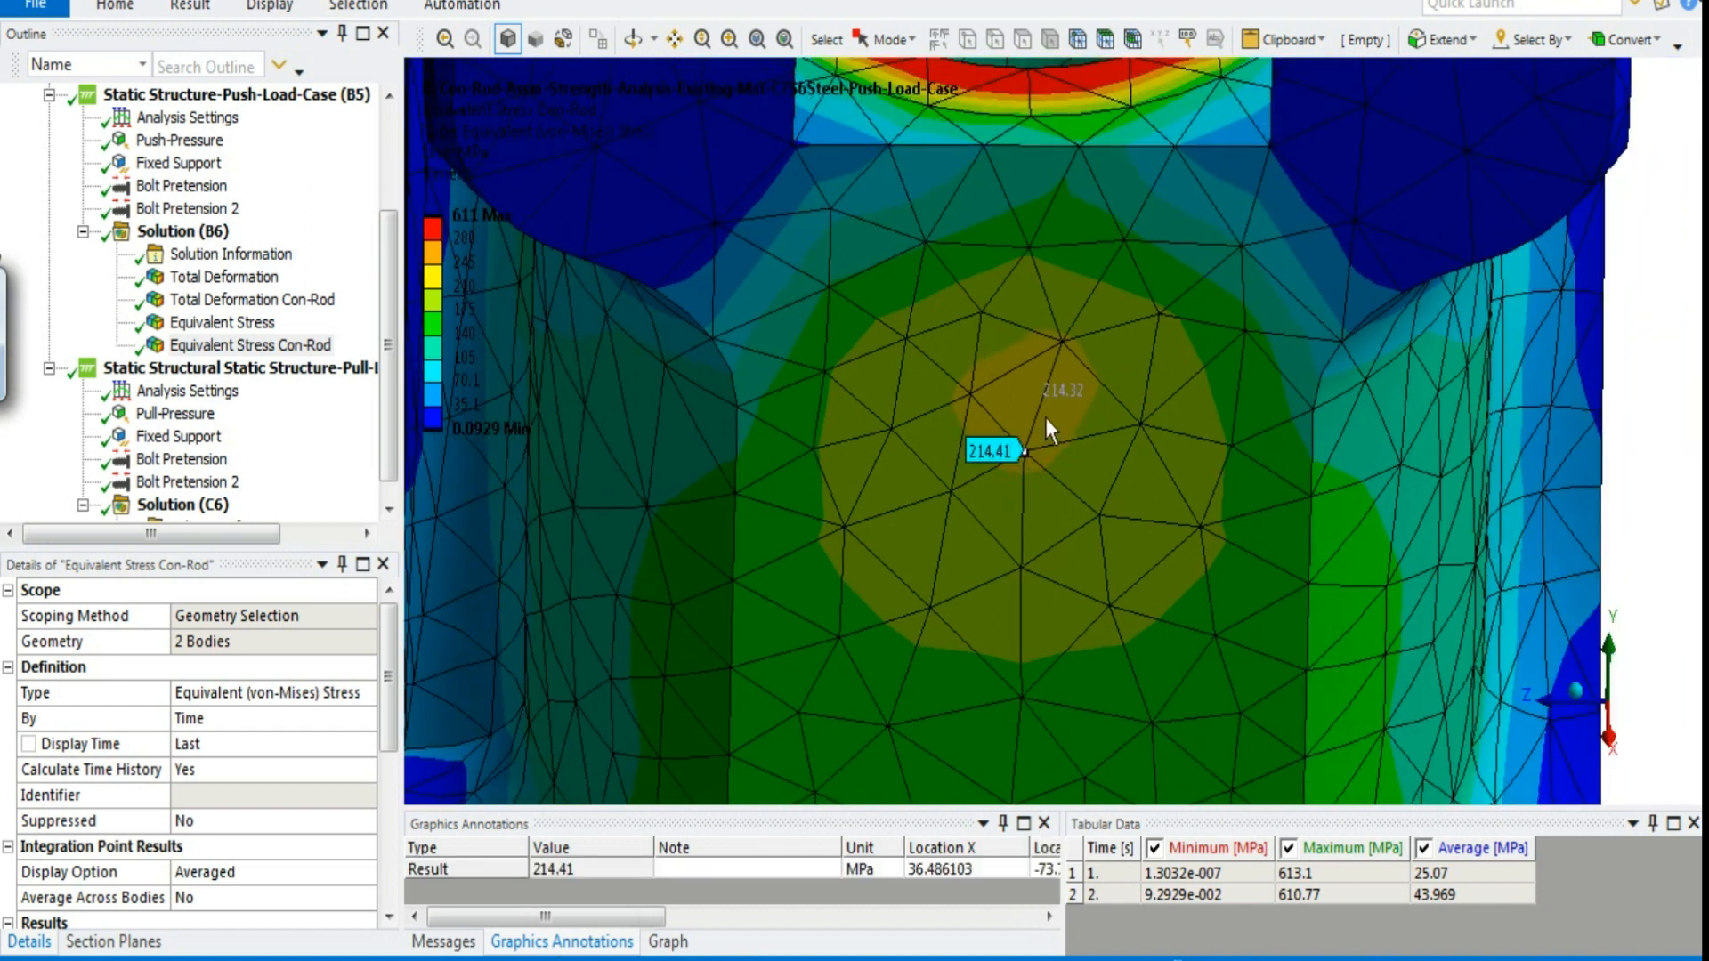
{"action": "left_click", "coordinate": [1060, 361]}
{"action": "key", "text": "alt+Tab"}
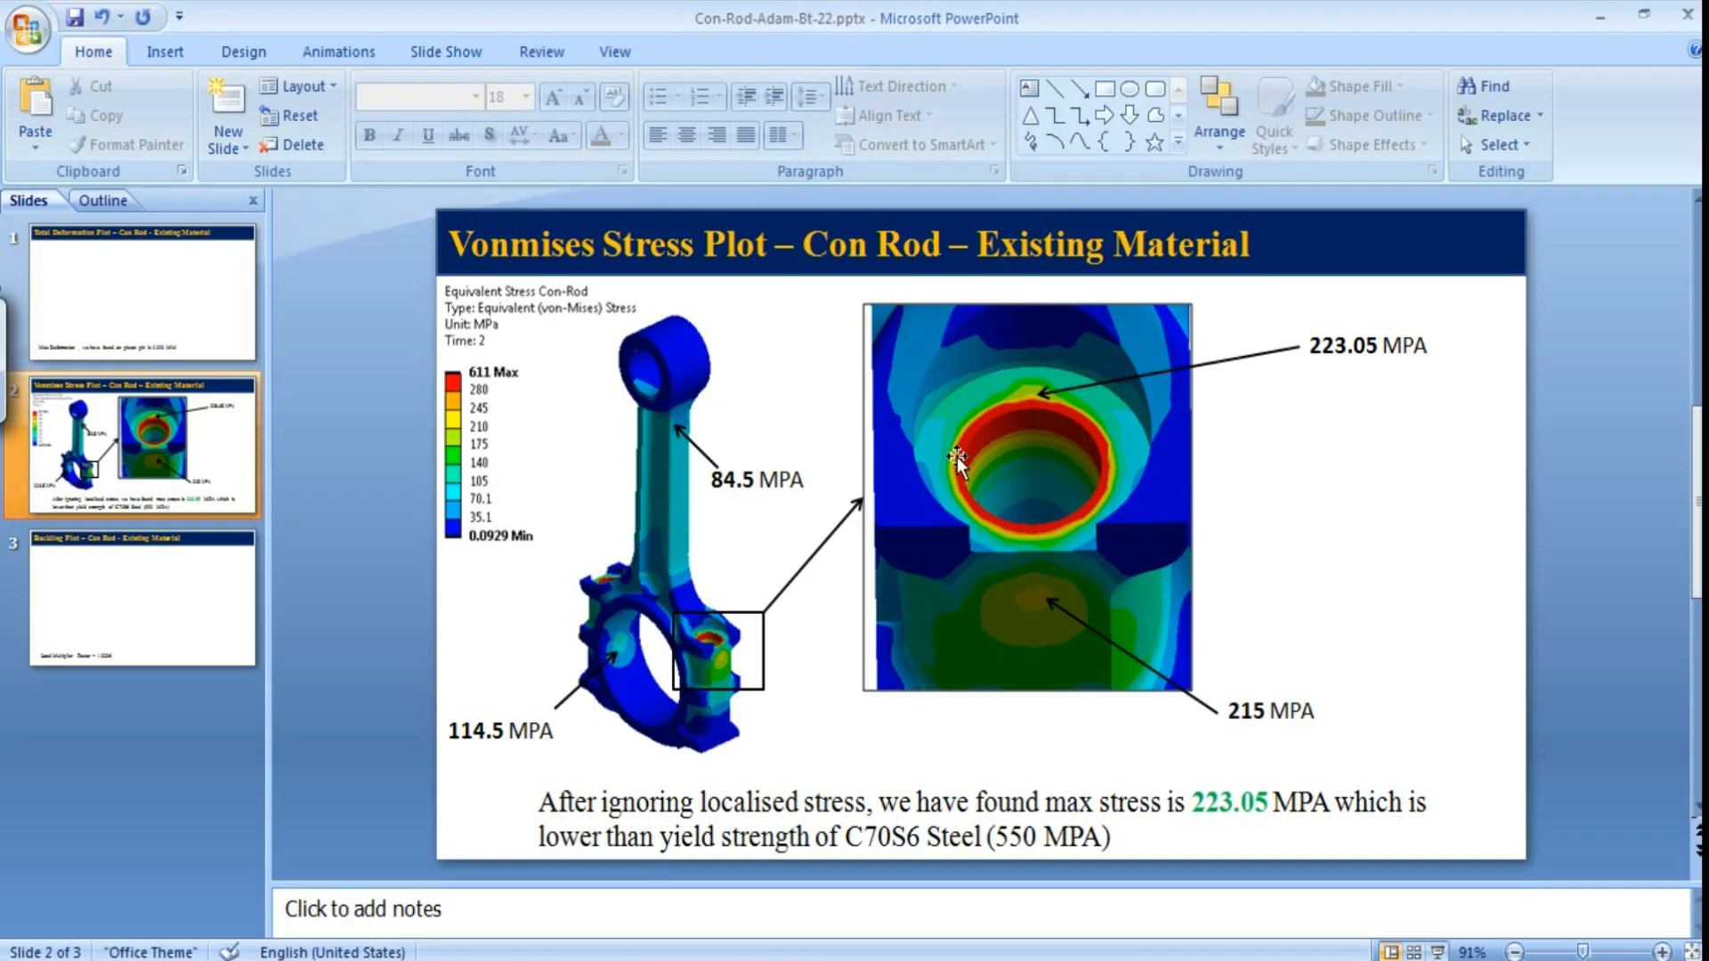